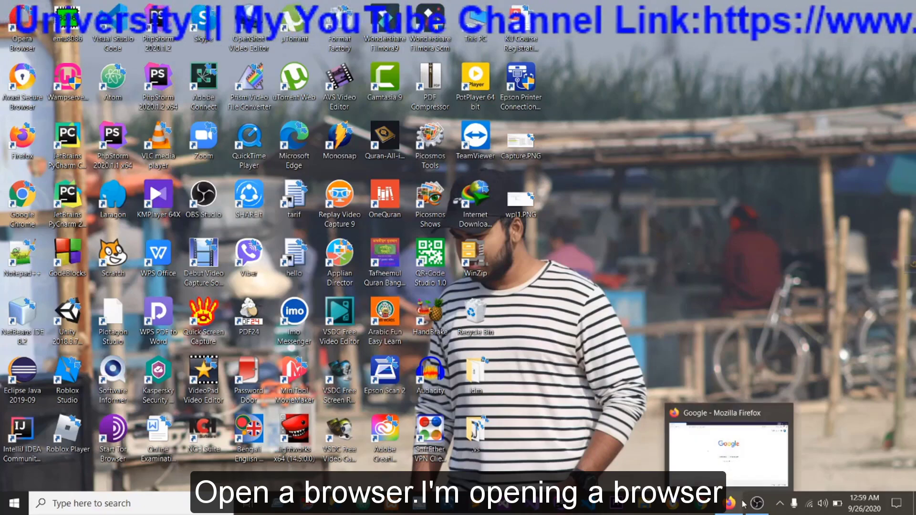
left_click(744, 443)
left_click(377, 220)
type("ww")
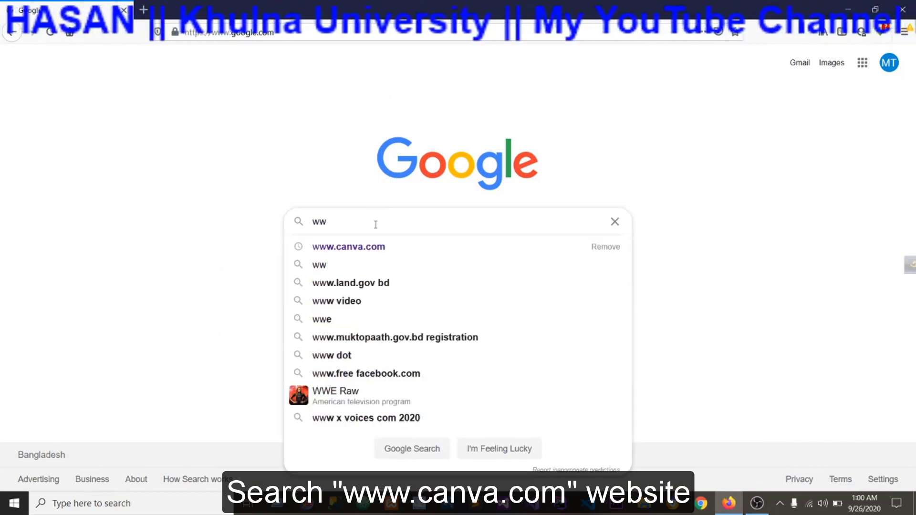
type("w.canva.com")
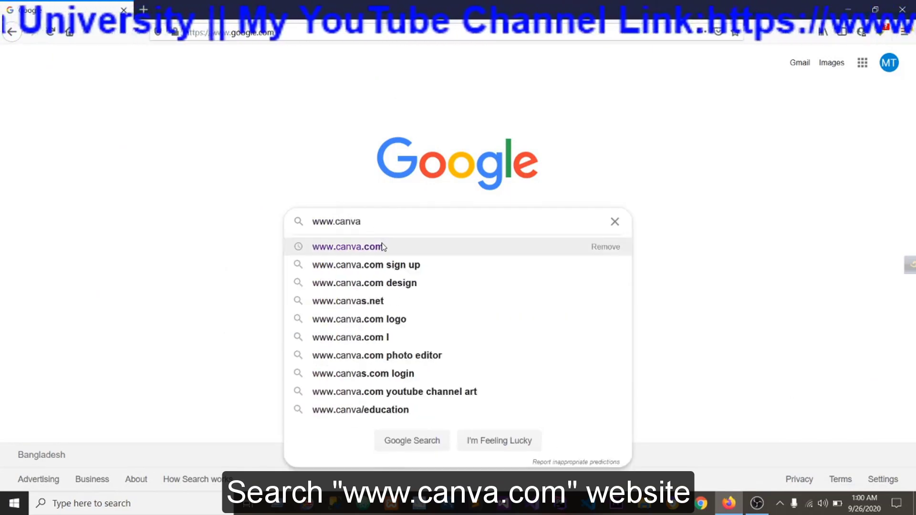
left_click(381, 245)
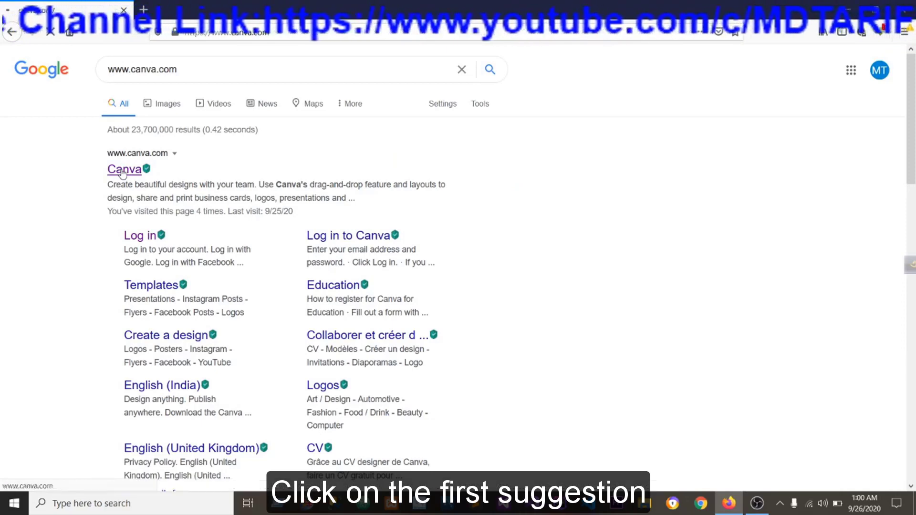
Open the Canva website from the search results and log in to the existing account with Facebook.
left_click(121, 170)
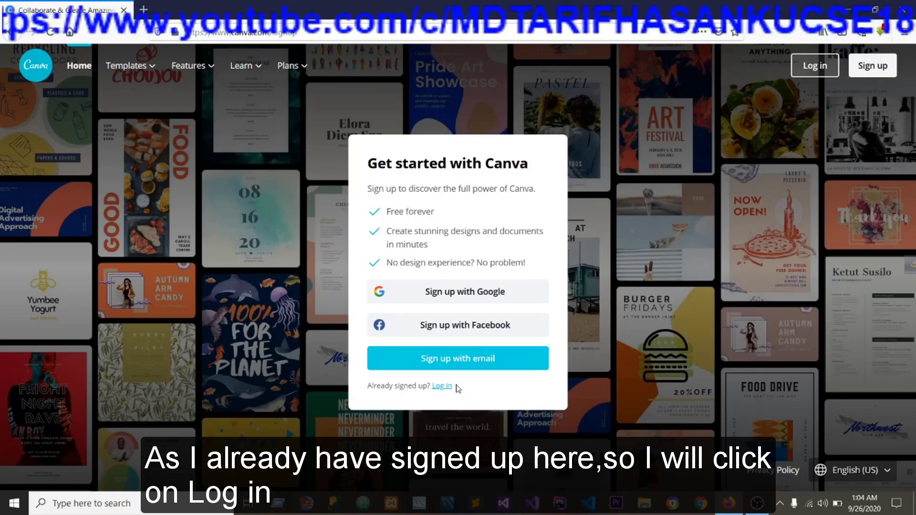
left_click(439, 386)
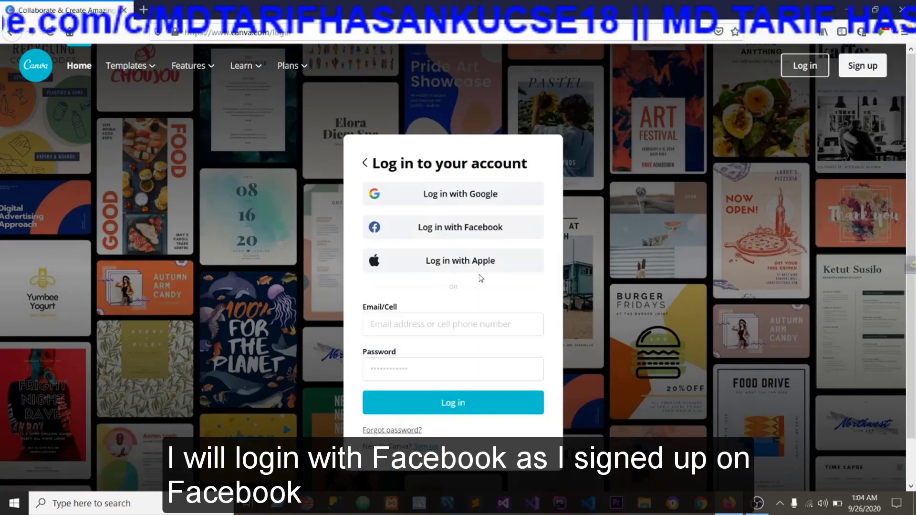
left_click(483, 236)
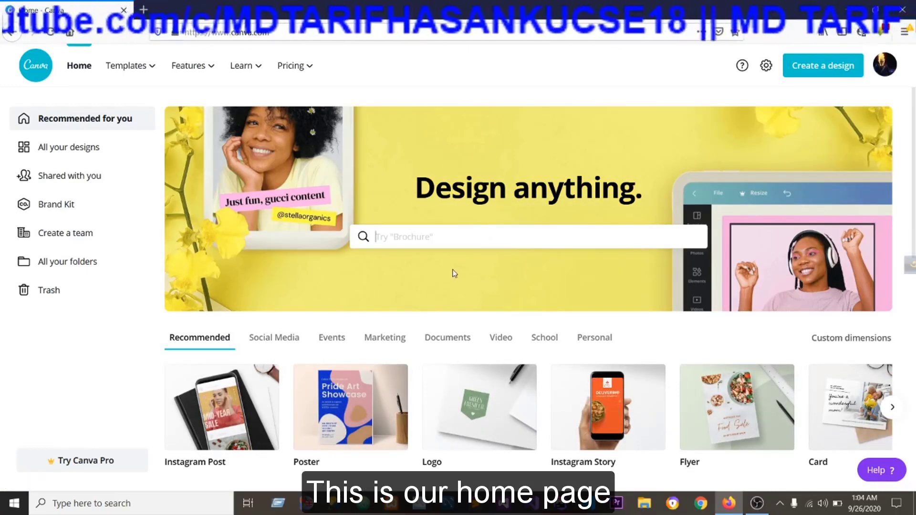
Look through the design categories on the home page, from logos and Facebook covers to YouTube thumbnails and Instagram posts.
scroll(454, 273, "down", 3)
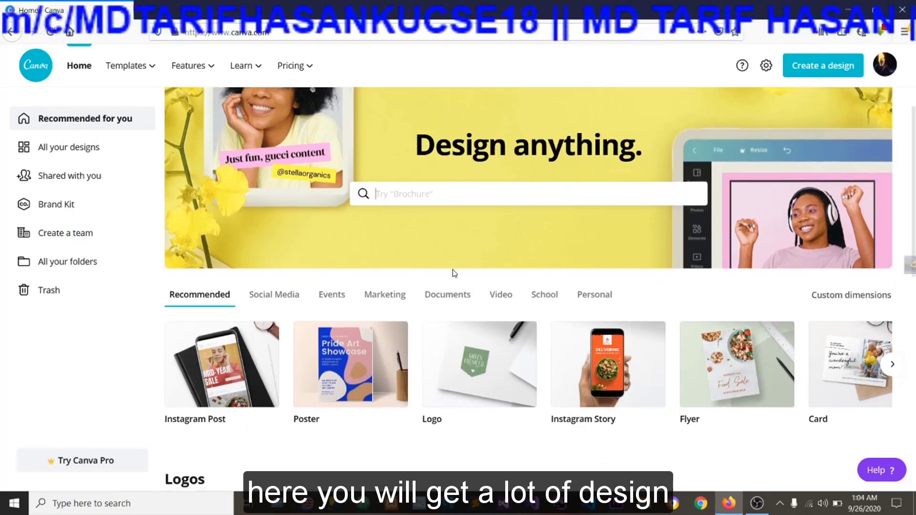
scroll(453, 274, "down", 3)
scroll(451, 270, "down", 3)
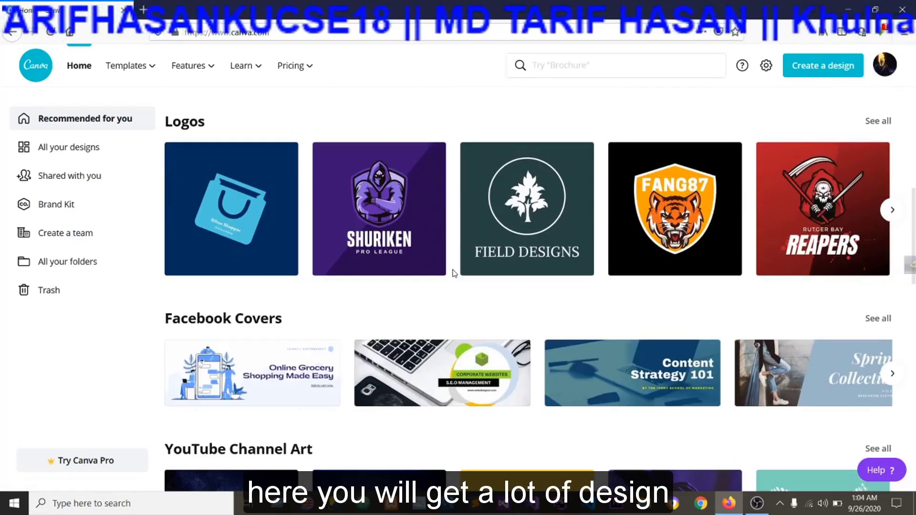
scroll(405, 277, "up", 3)
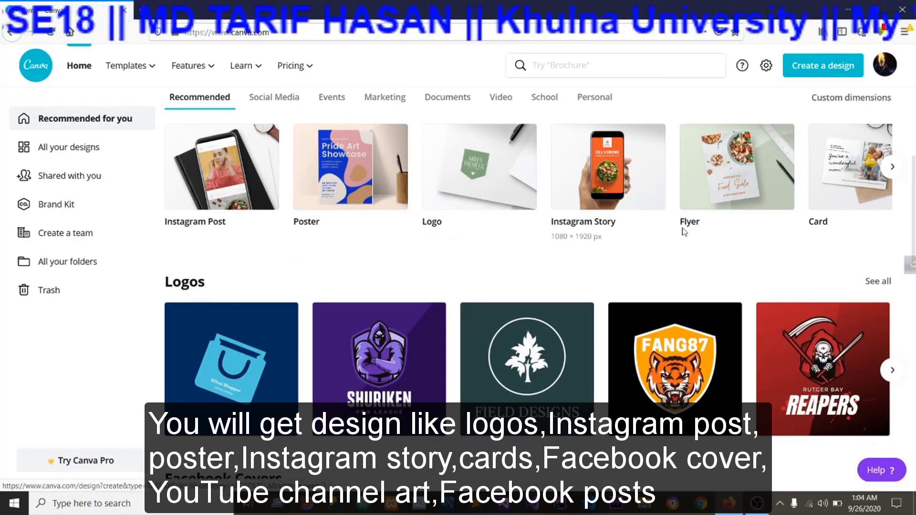
scroll(825, 236, "down", 3)
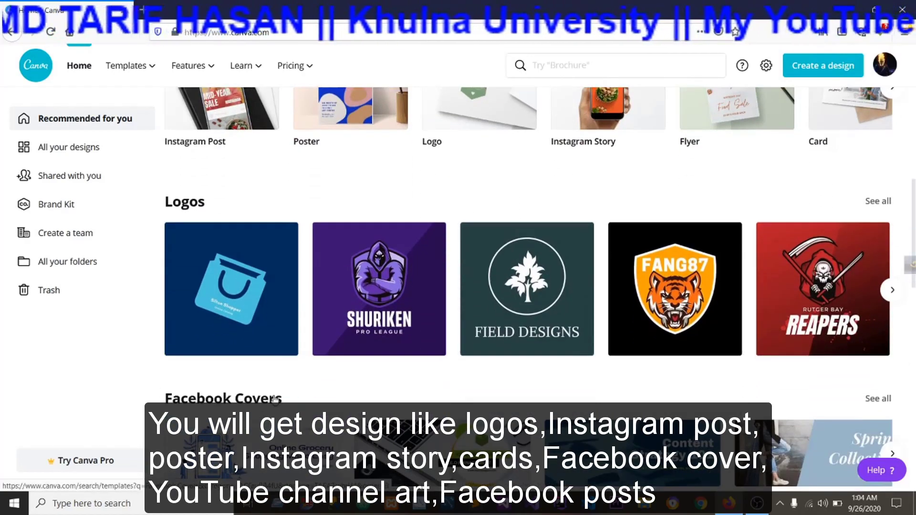
scroll(278, 383, "down", 3)
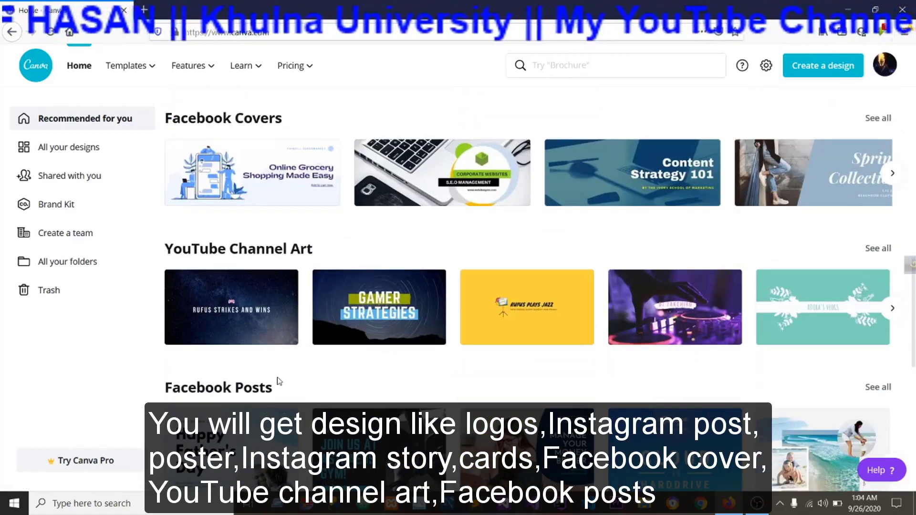
scroll(278, 377, "down", 4)
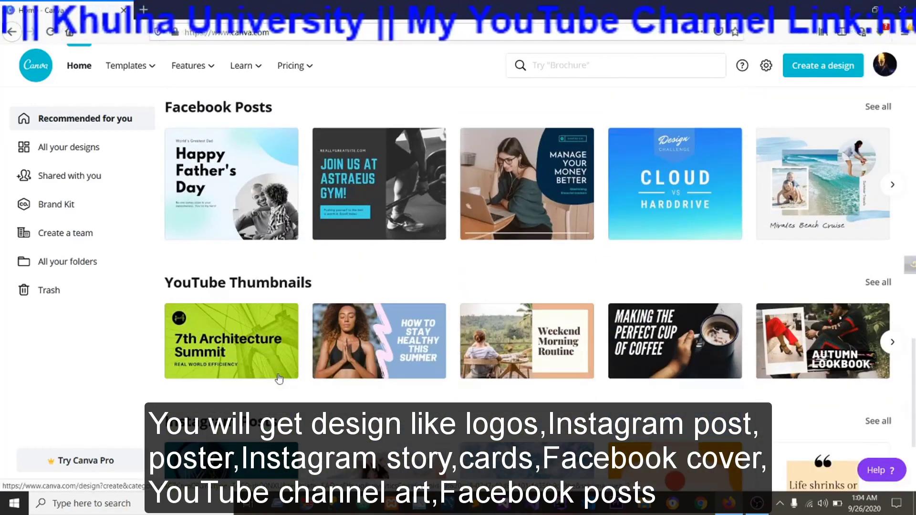
scroll(287, 295, "down", 2)
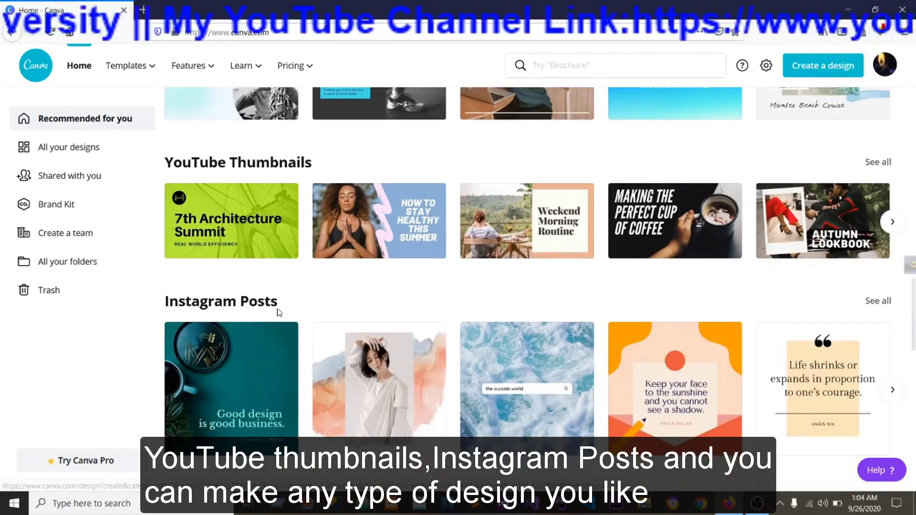
scroll(256, 335, "up", 10)
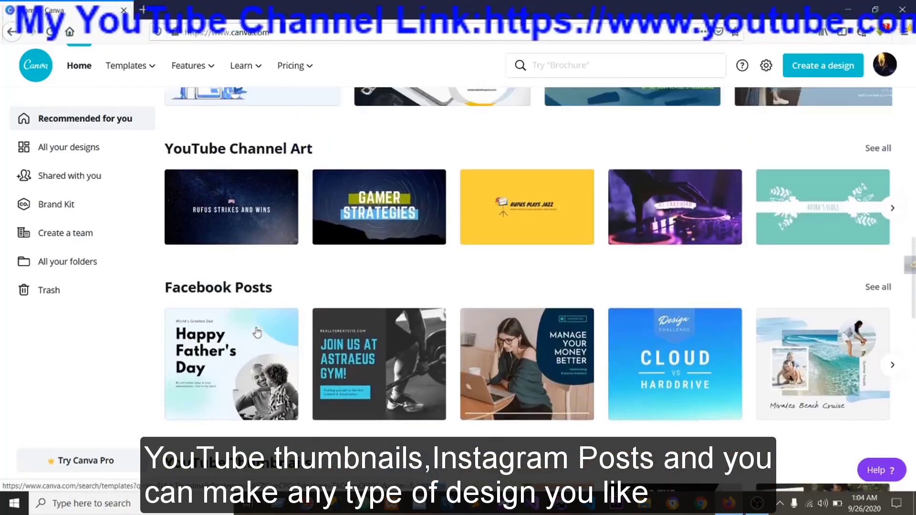
scroll(256, 328, "up", 3)
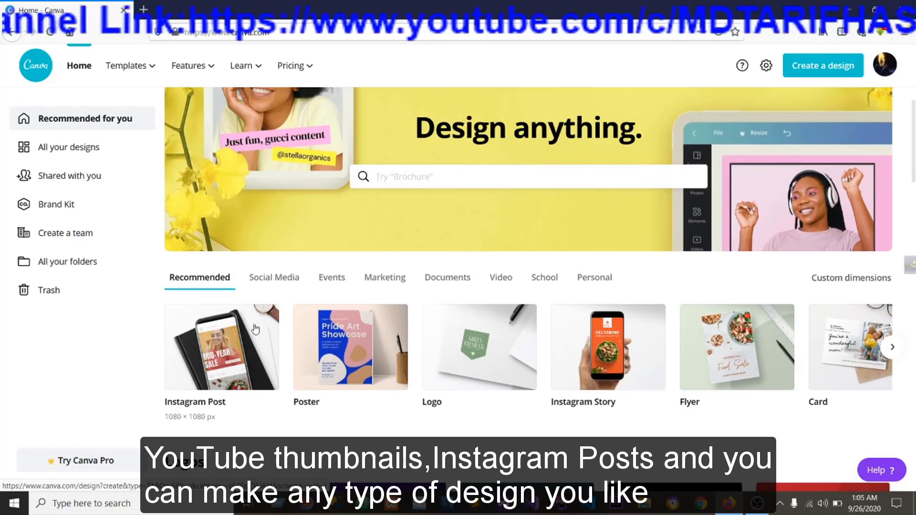
scroll(256, 329, "up", 1)
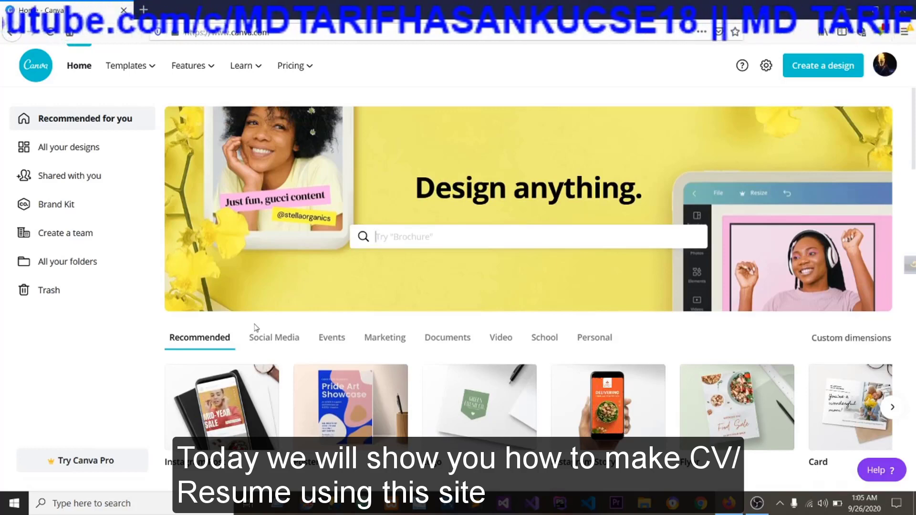
Search the design templates for "cv".
left_click(413, 234)
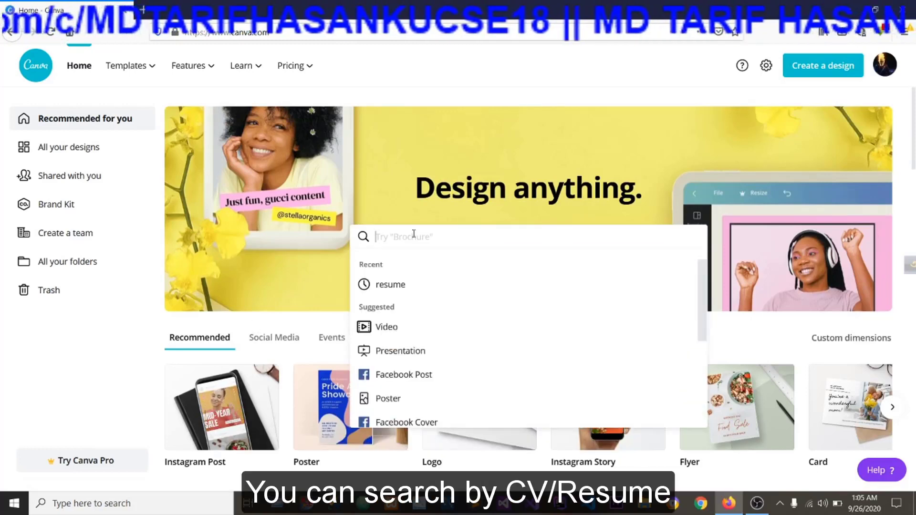
type("cvv")
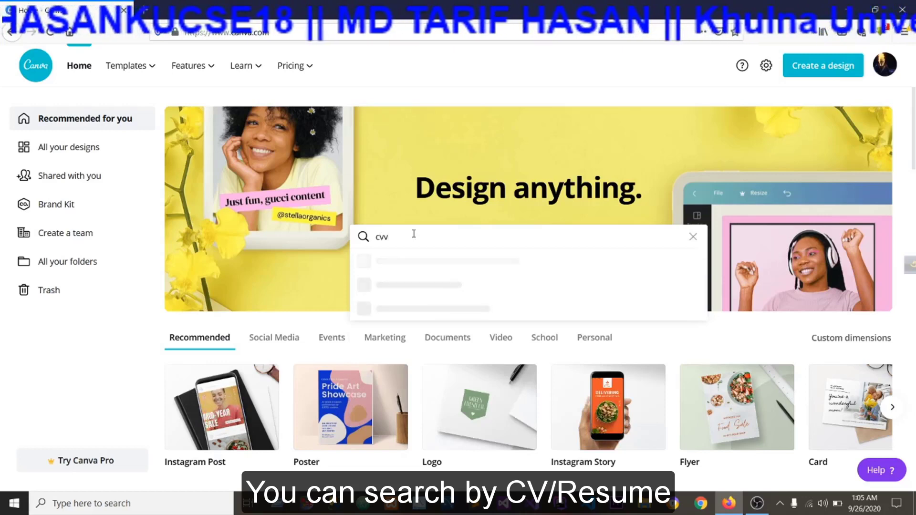
key("BackSpace")
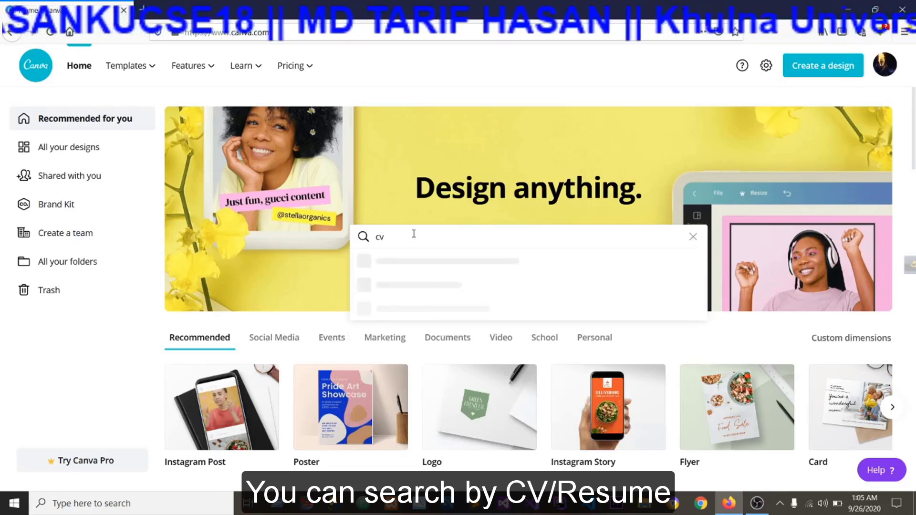
key("Return")
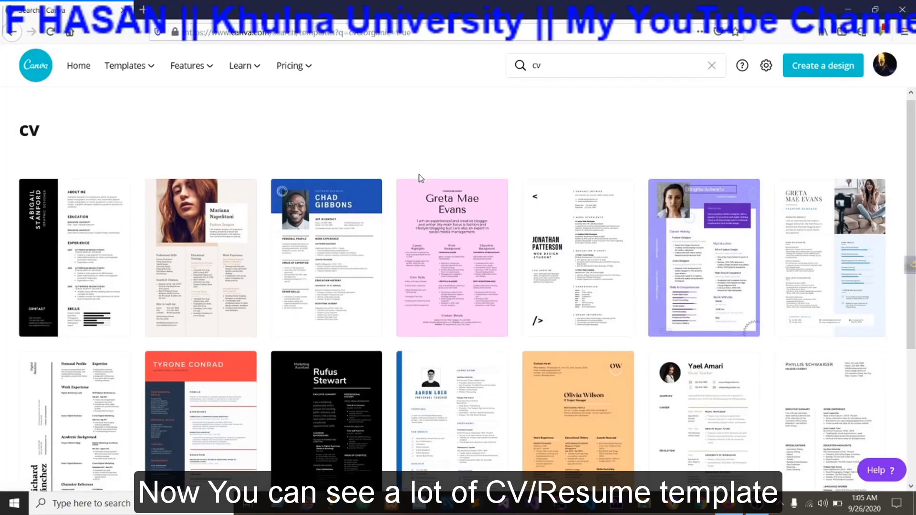
Examine the CV template results to find a suitable resume layout.
scroll(419, 179, "down", 2)
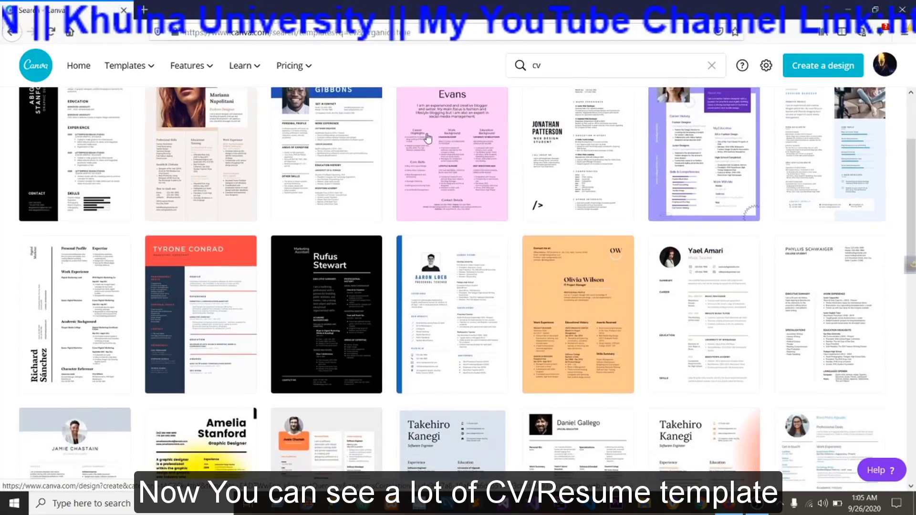
scroll(431, 162, "up", 2)
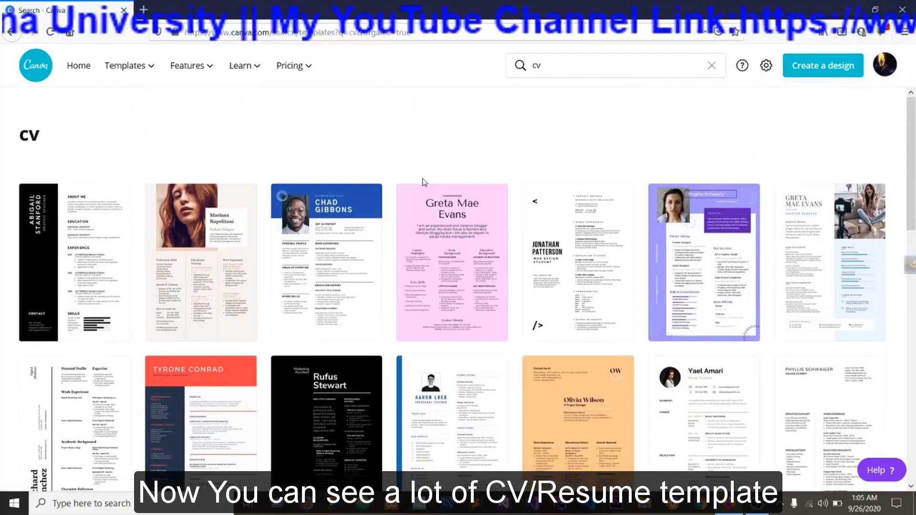
scroll(420, 180, "down", 4)
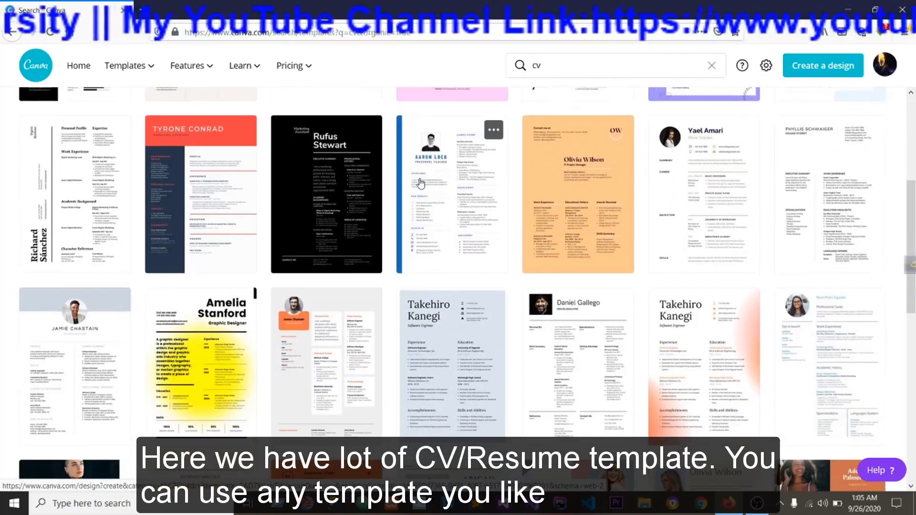
scroll(421, 183, "down", 5)
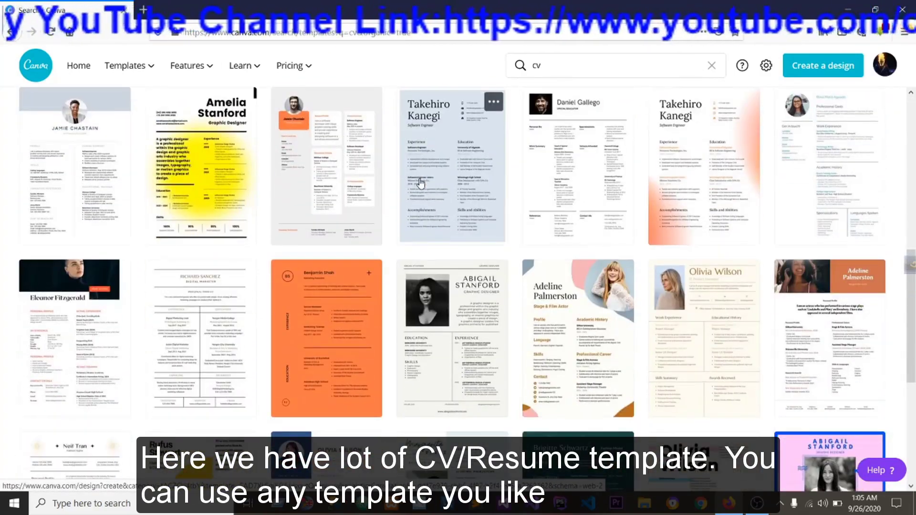
scroll(421, 183, "down", 4)
scroll(420, 183, "down", 2)
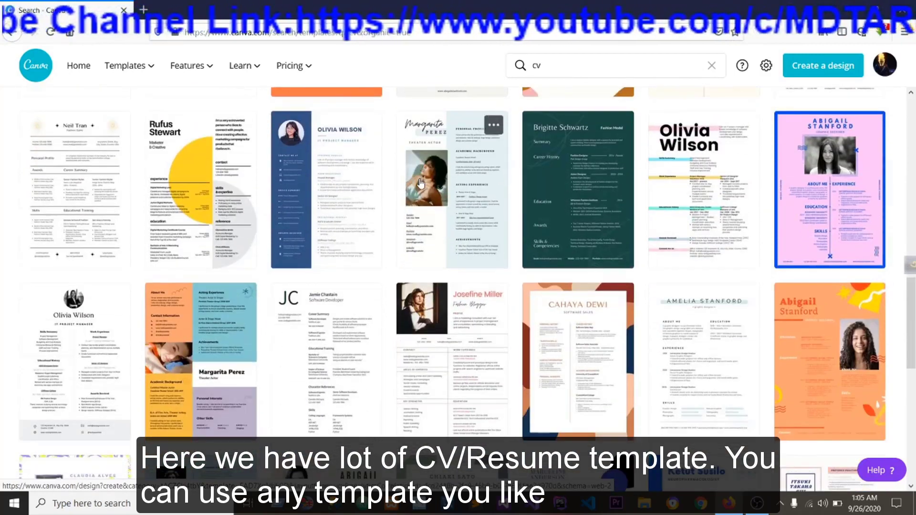
scroll(420, 183, "down", 7)
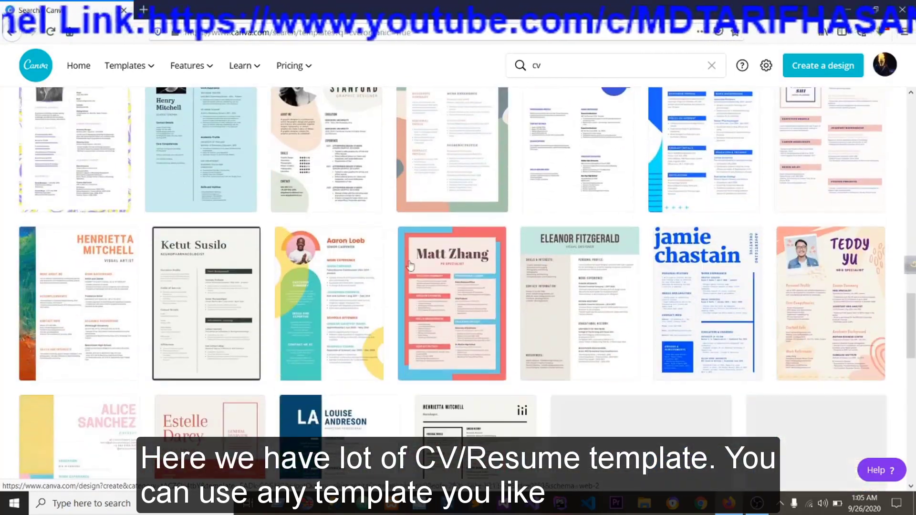
scroll(413, 284, "down", 2)
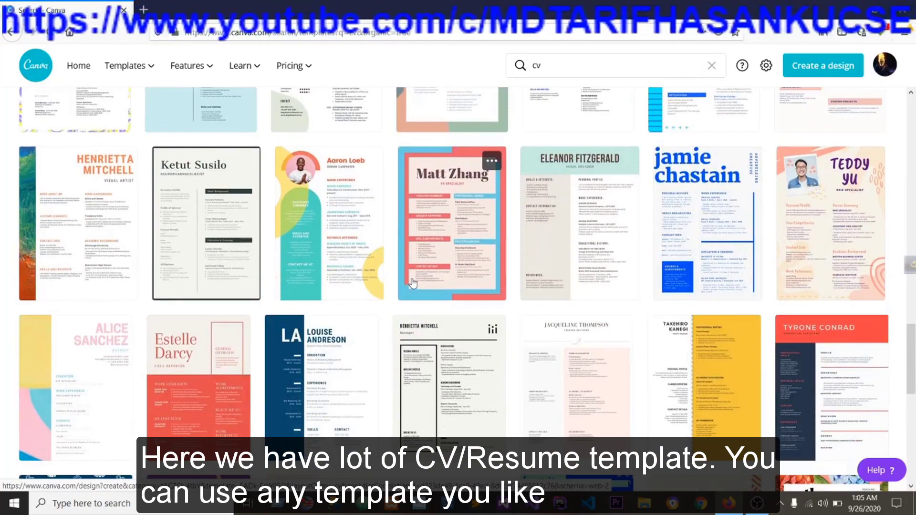
scroll(413, 281, "down", 8)
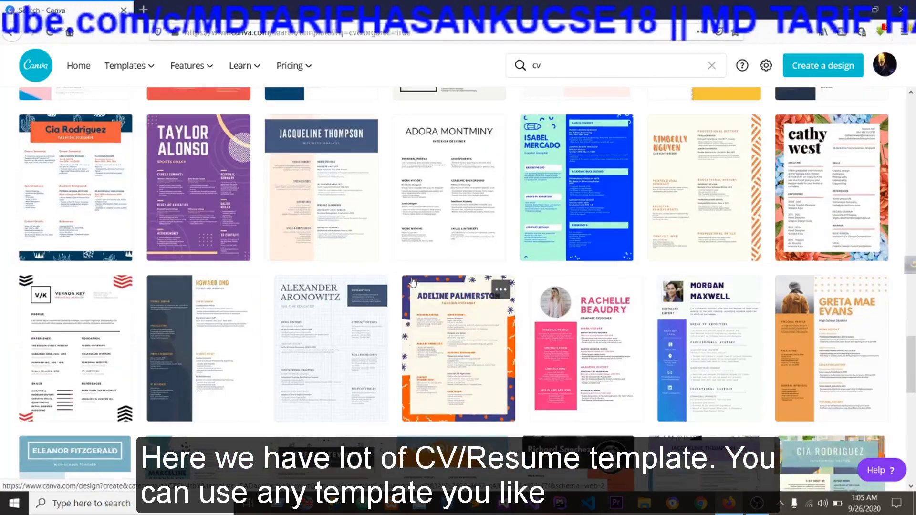
scroll(413, 282, "up", 15)
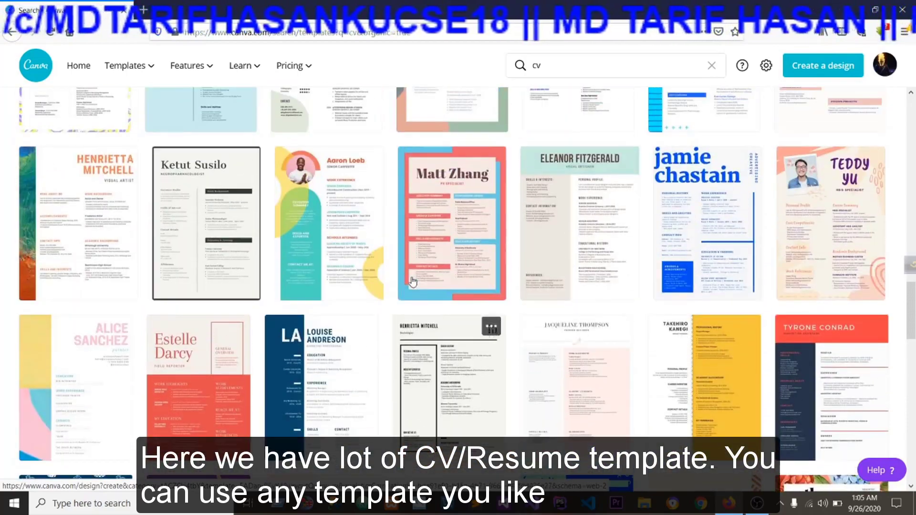
scroll(413, 282, "up", 6)
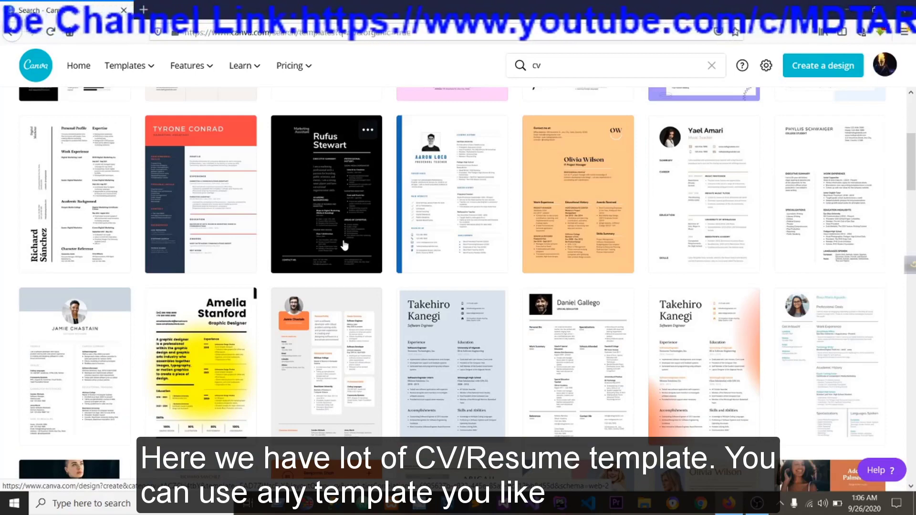
scroll(347, 234, "down", 7)
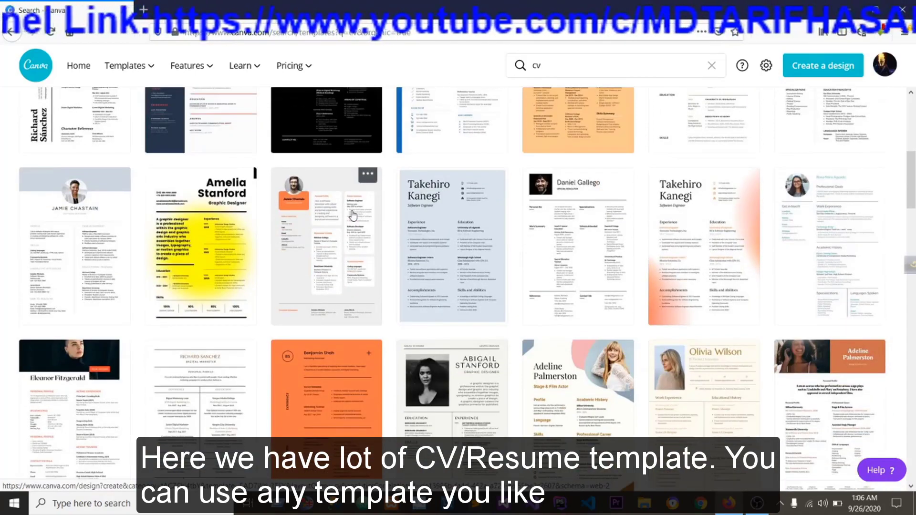
scroll(351, 218, "down", 1)
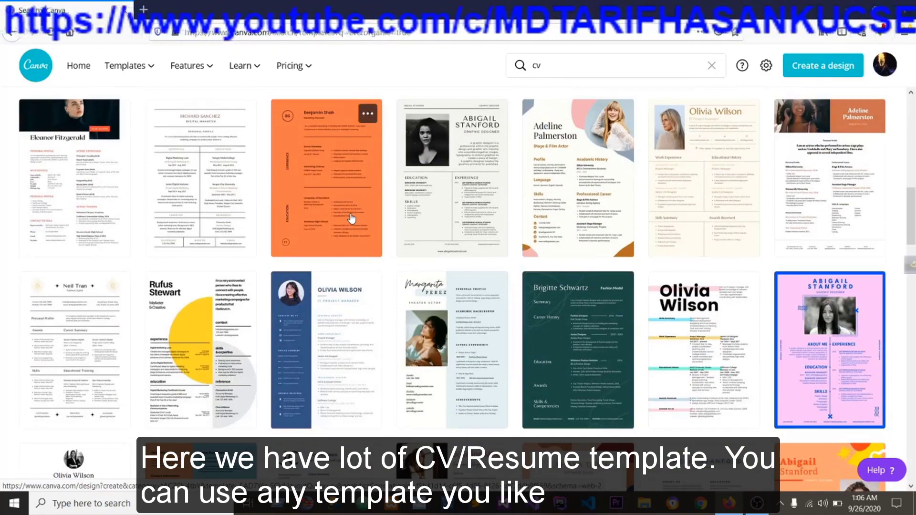
scroll(351, 219, "down", 5)
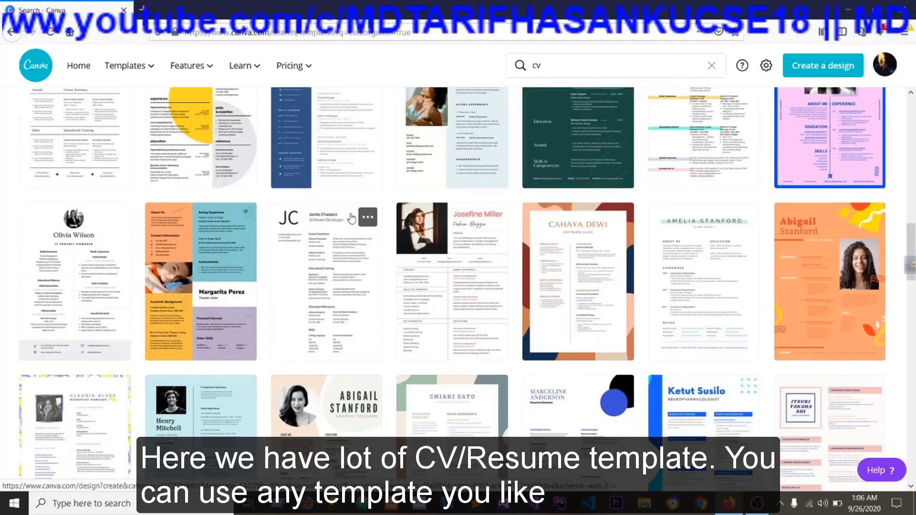
scroll(351, 219, "up", 9)
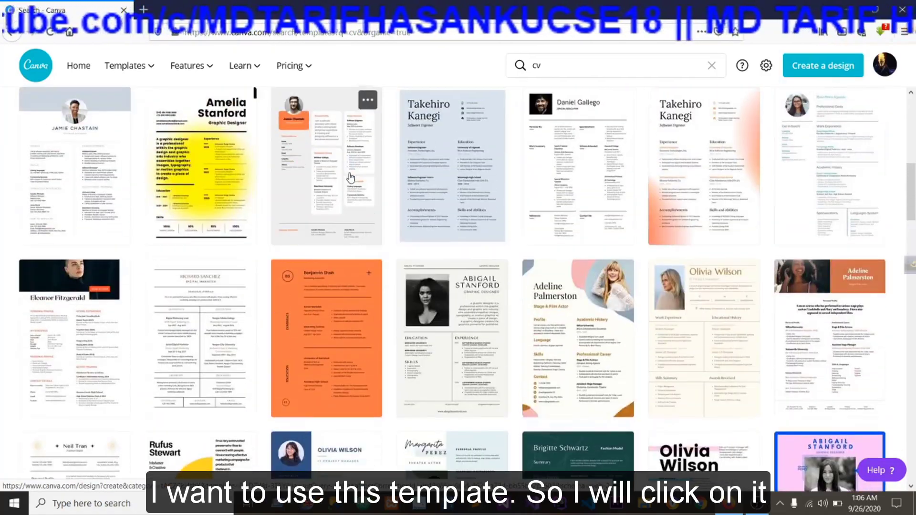
scroll(334, 191, "up", 1)
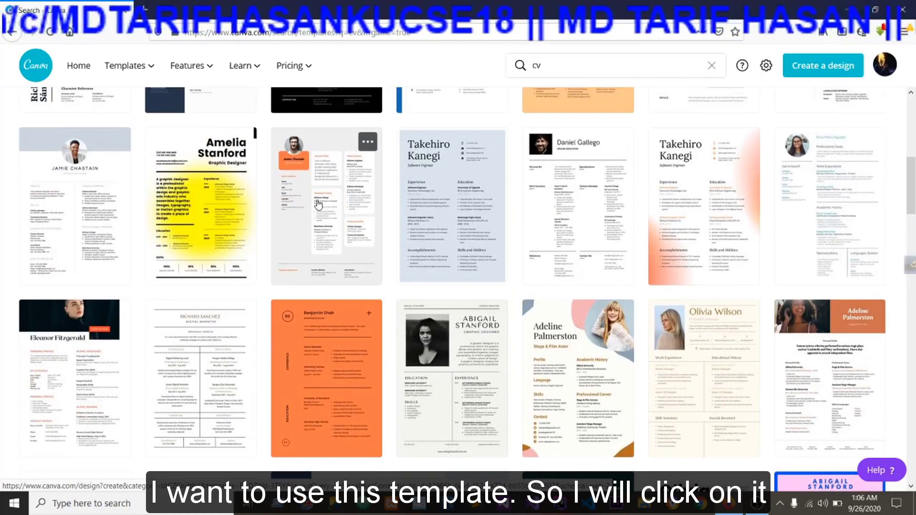
Open the Orange and Black Professional Resume template for editing and set the page zoom to 75%.
left_click(318, 204)
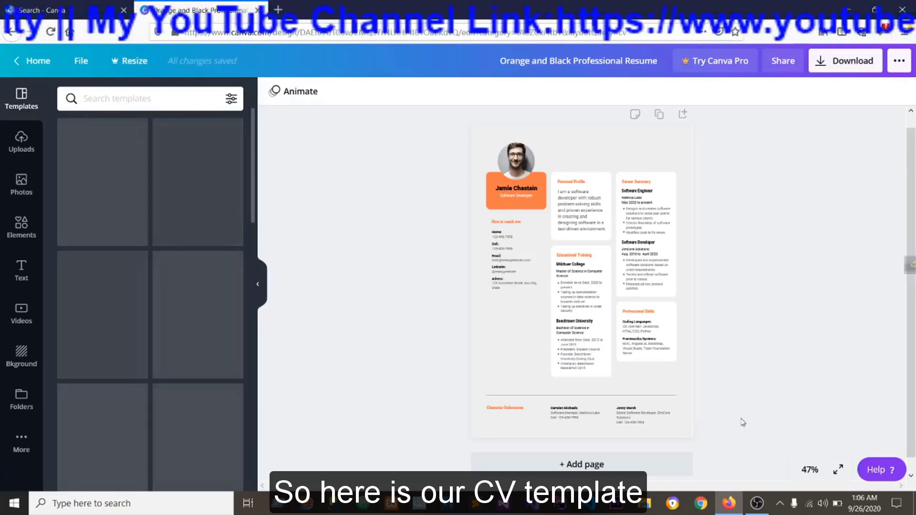
left_click(810, 469)
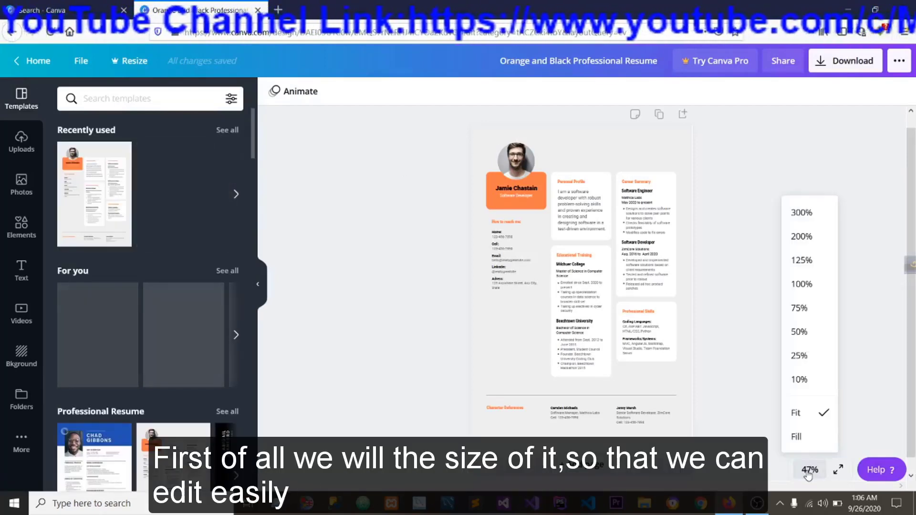
left_click(812, 307)
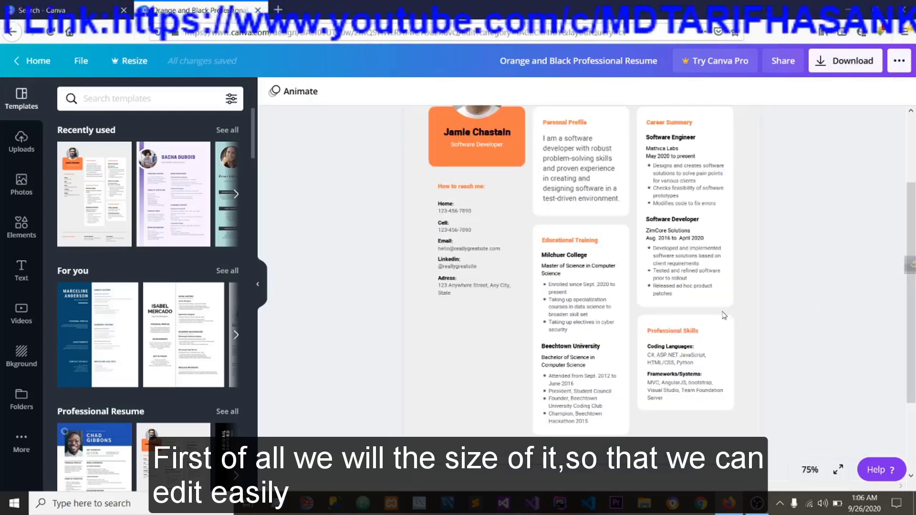
Delete the sample portrait from the round photo frame above the orange name card.
scroll(548, 350, "up", 3)
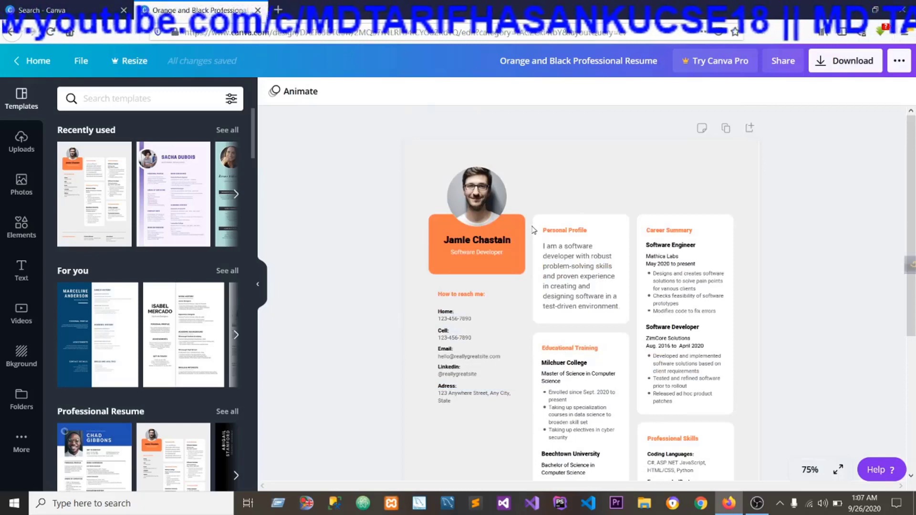
scroll(533, 227, "down", 1)
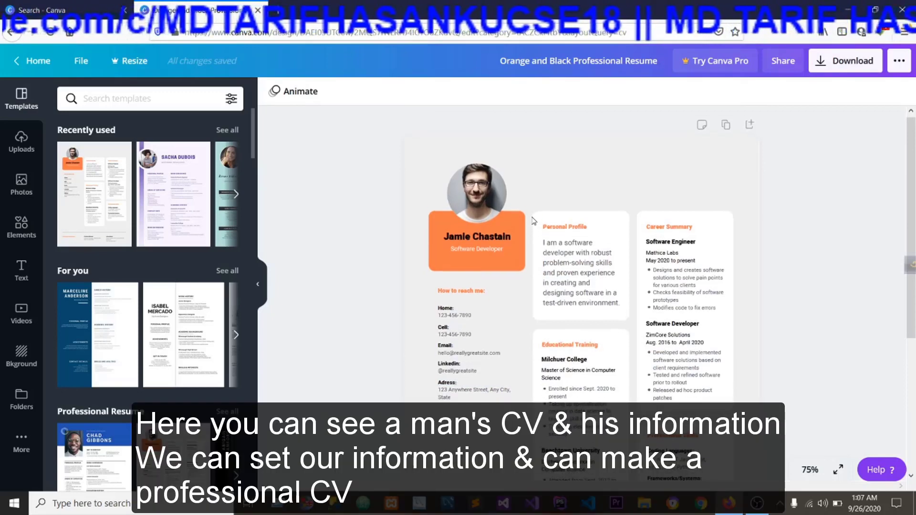
scroll(527, 234, "down", 1)
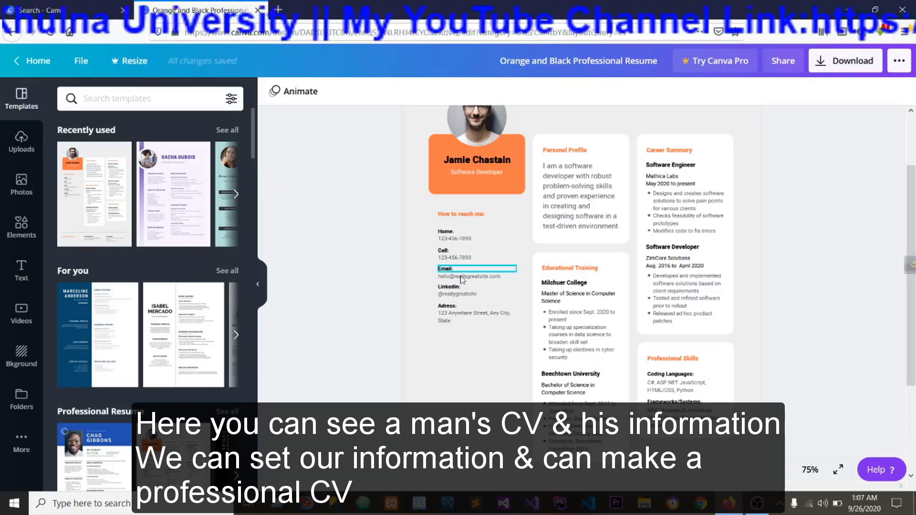
scroll(369, 312, "up", 2)
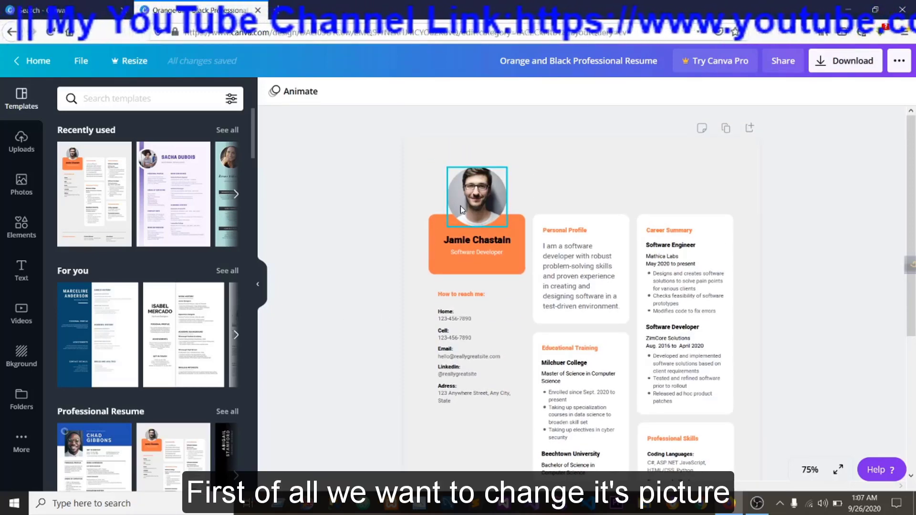
left_click(484, 197)
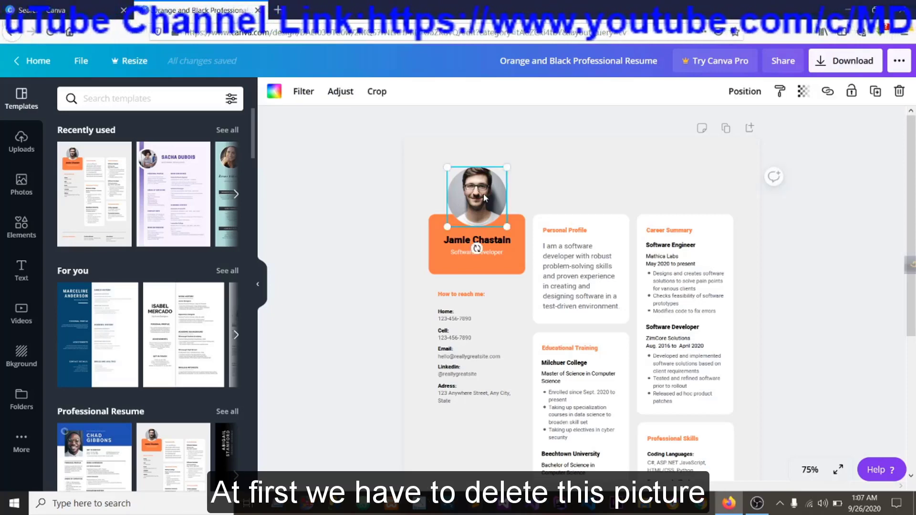
right_click(483, 198)
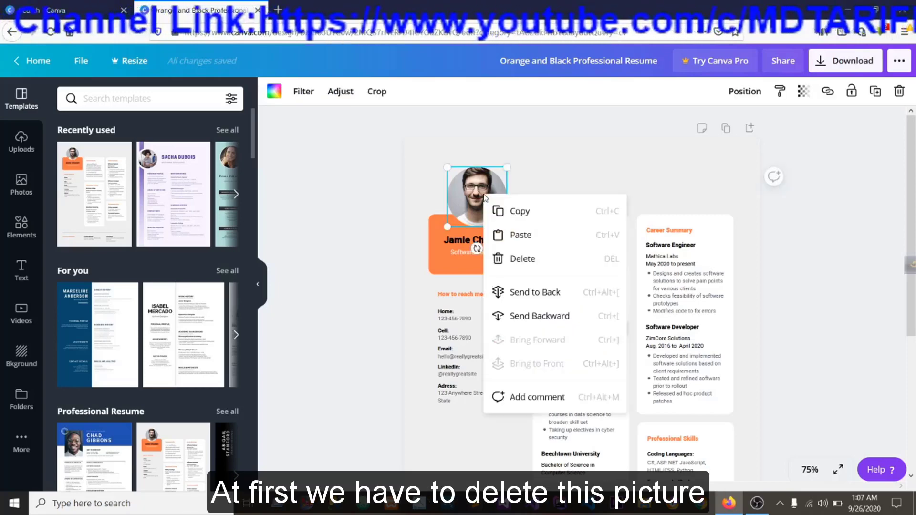
left_click(522, 260)
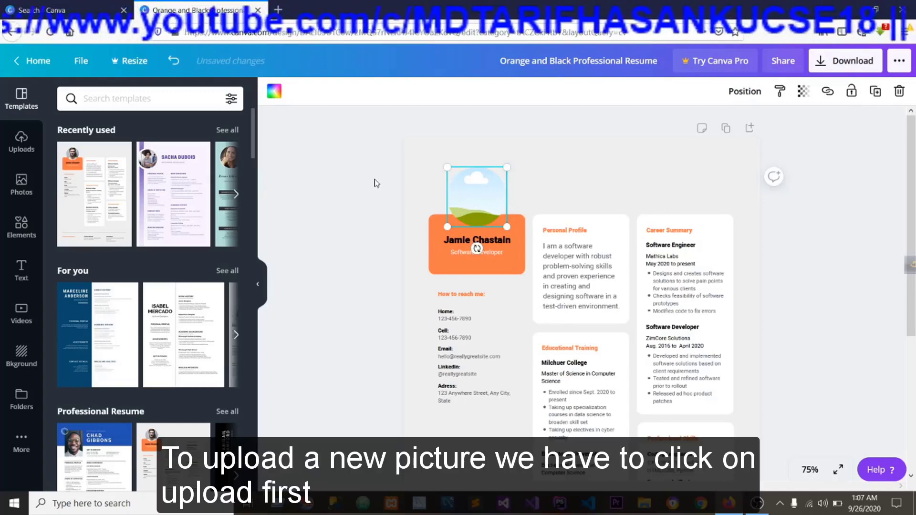
Start uploading an image from the device to the design's uploads.
left_click(20, 141)
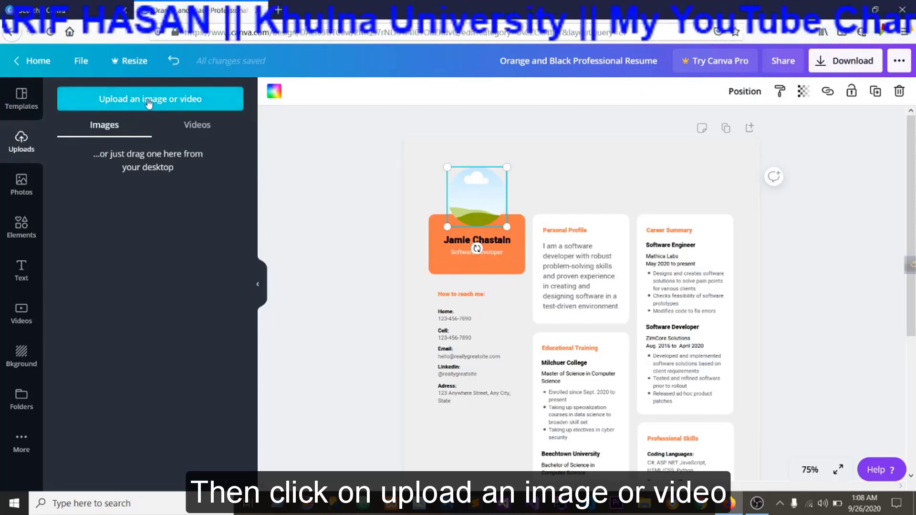
left_click(149, 100)
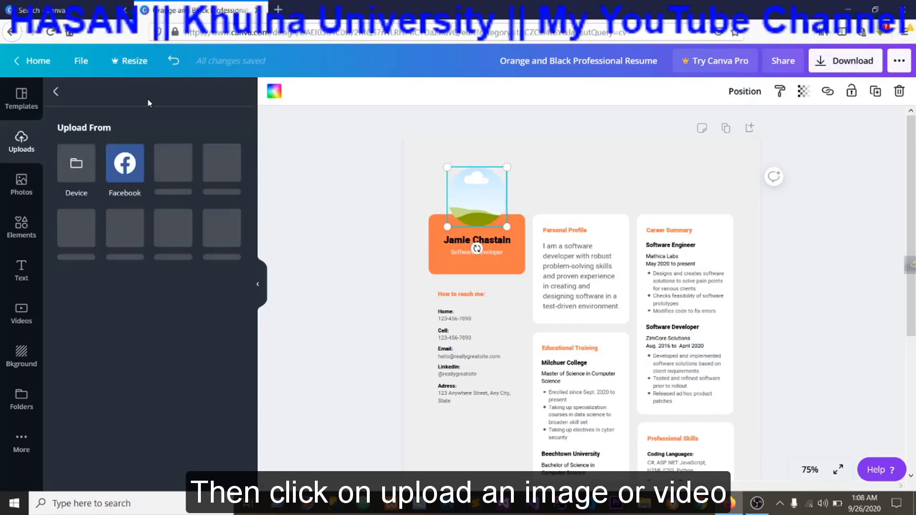
left_click(77, 163)
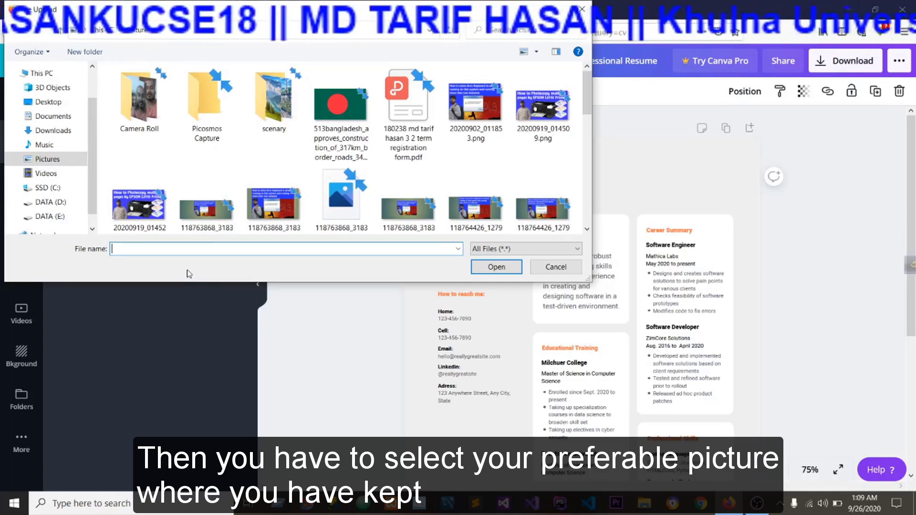
Look through the Pictures, Music and Downloads folders for a suitable portrait photo.
scroll(205, 214, "down", 10)
scroll(280, 190, "up", 5)
scroll(280, 190, "up", 5)
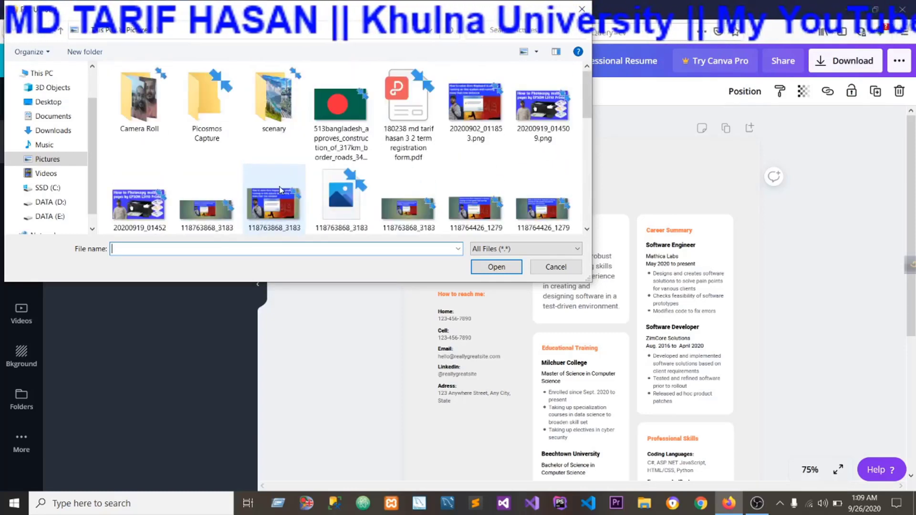
left_click(43, 145)
scroll(441, 179, "down", 5)
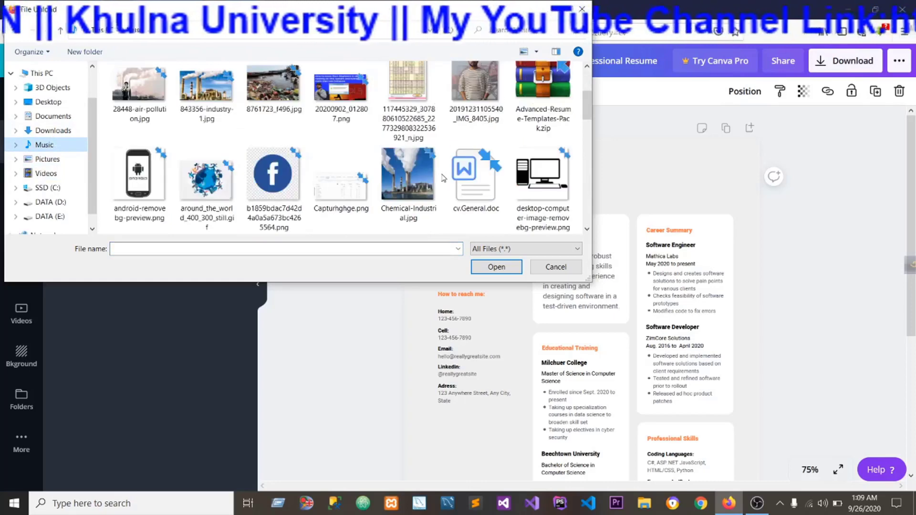
left_click(52, 131)
scroll(439, 189, "down", 8)
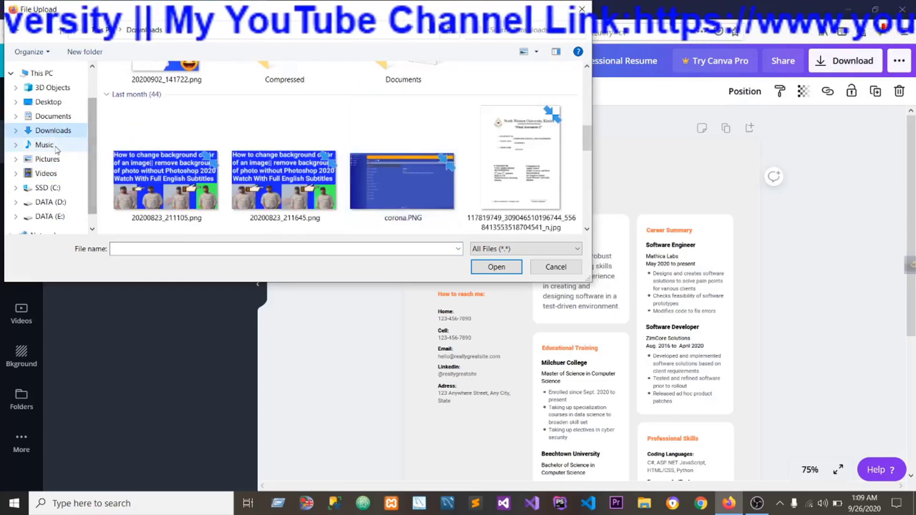
left_click(50, 201)
scroll(280, 189, "down", 5)
left_click(158, 164)
double_click(256, 163)
scroll(282, 165, "down", 10)
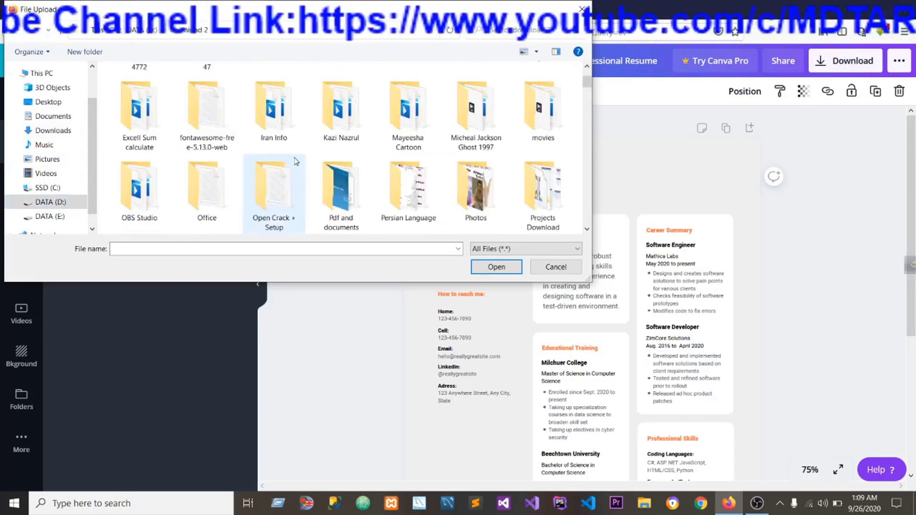
scroll(295, 161, "down", 6)
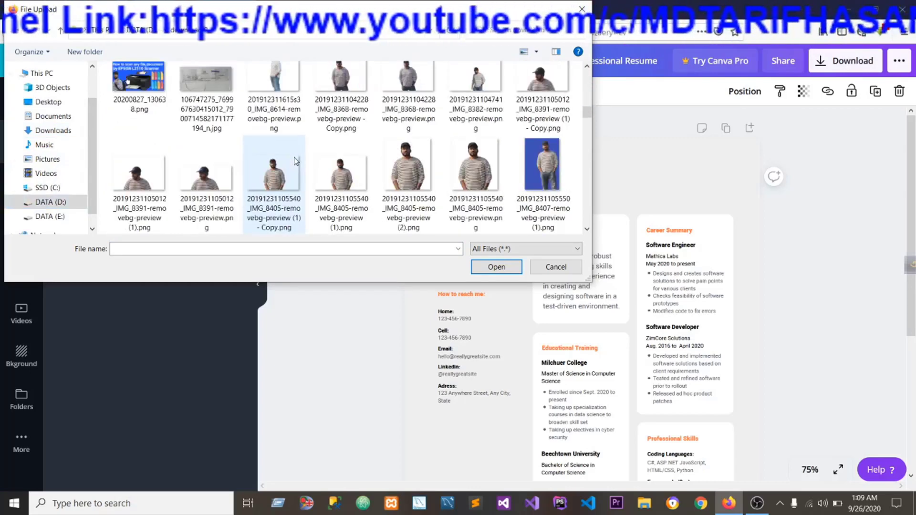
scroll(295, 161, "up", 1)
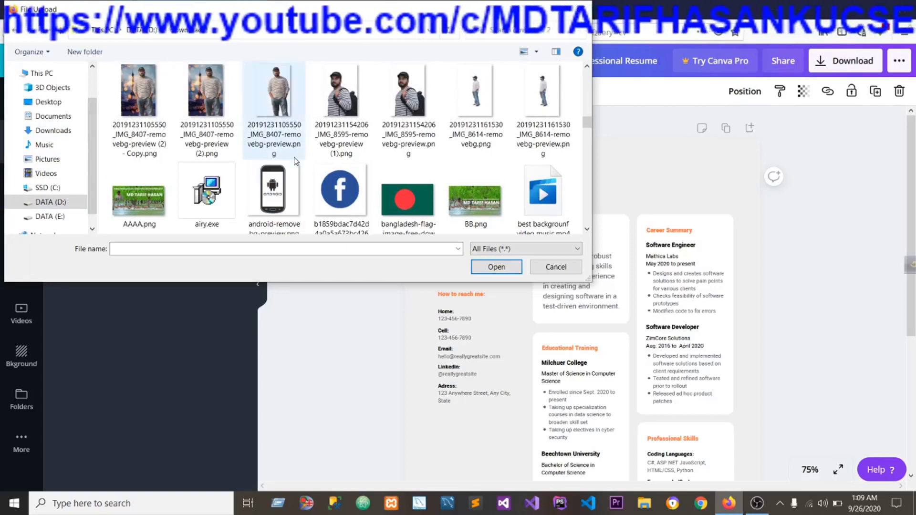
scroll(296, 161, "up", 3)
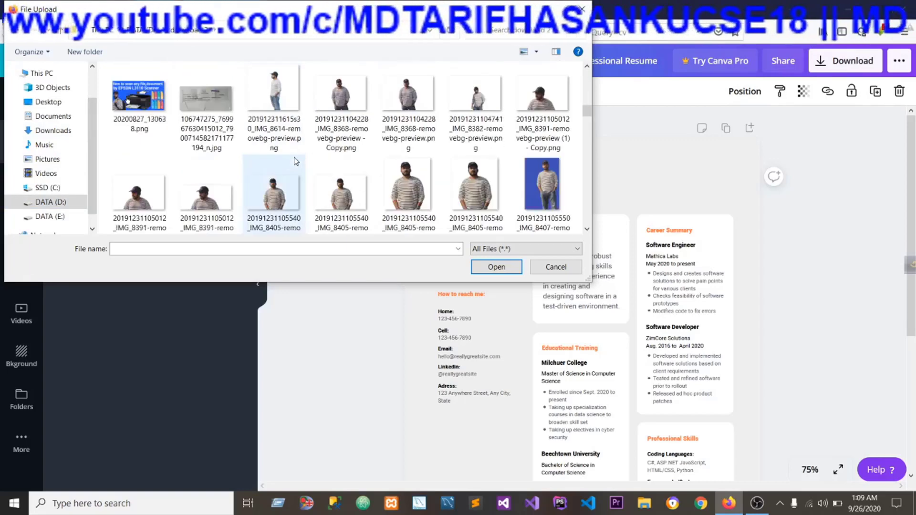
left_click(413, 200)
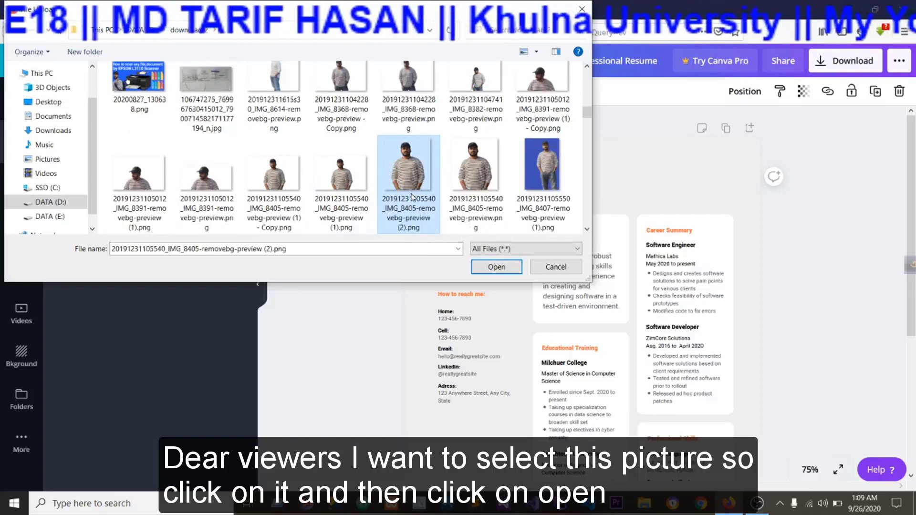
left_click(496, 267)
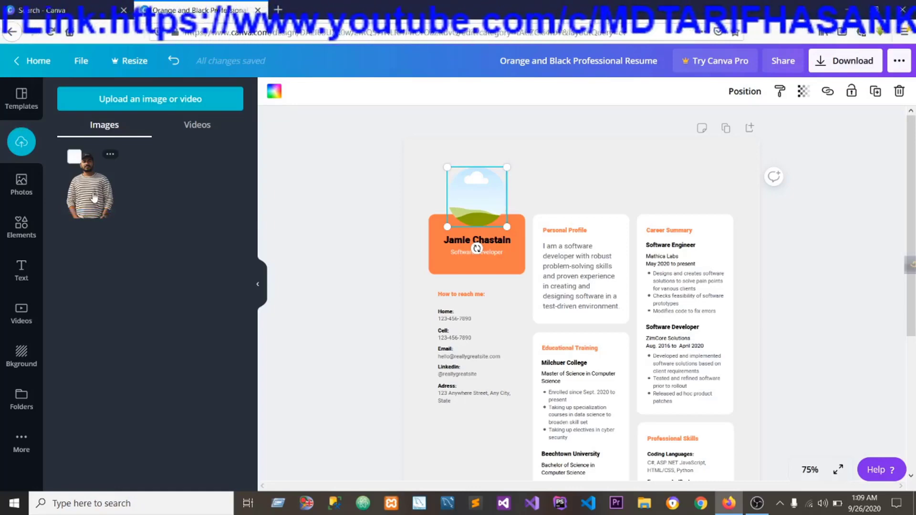
Place the uploaded portrait into the empty photo frame above the name card and deselect it.
left_click_drag(89, 193, 467, 191)
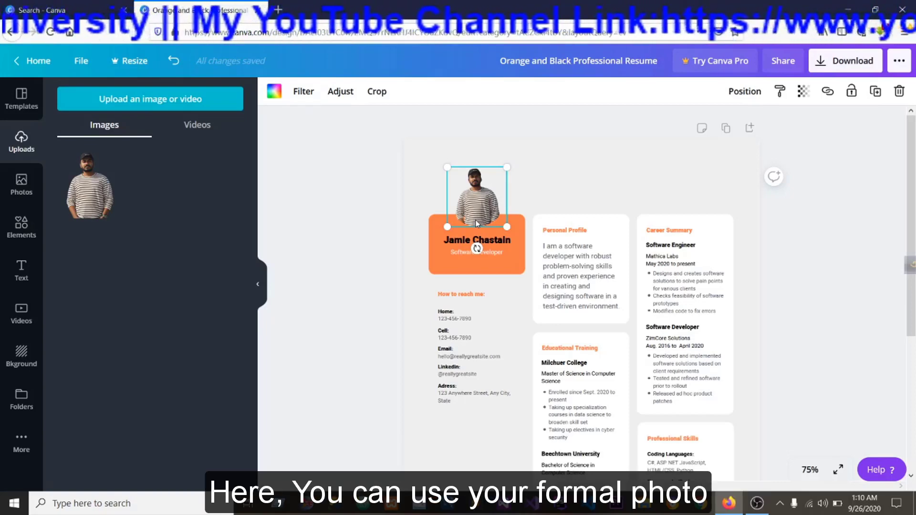
double_click(477, 224)
left_click(423, 200)
left_click(427, 185)
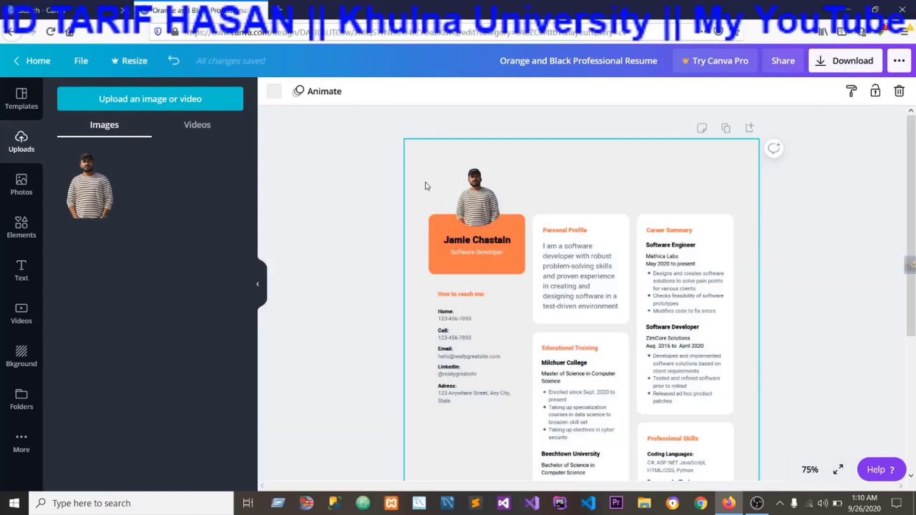
left_click(324, 185)
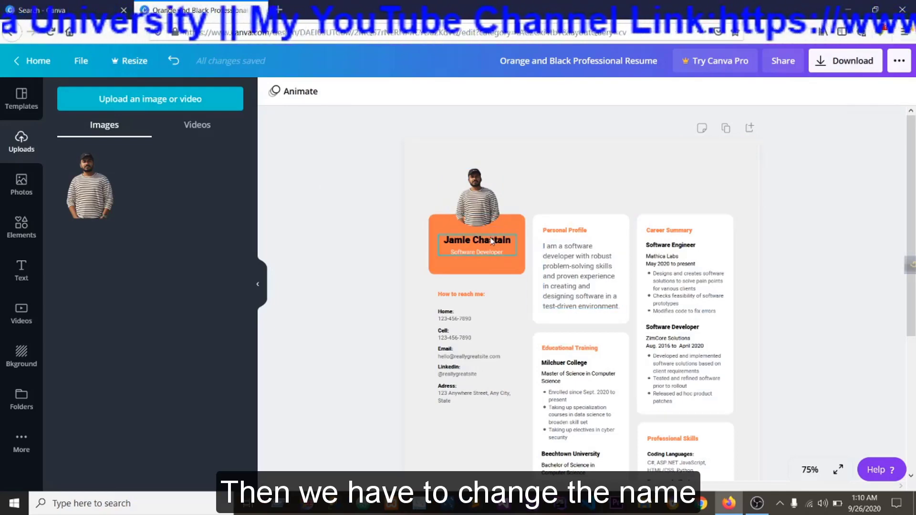
Replace the sample name on the orange card with the CV owner's full name.
left_click(511, 242)
double_click(510, 242)
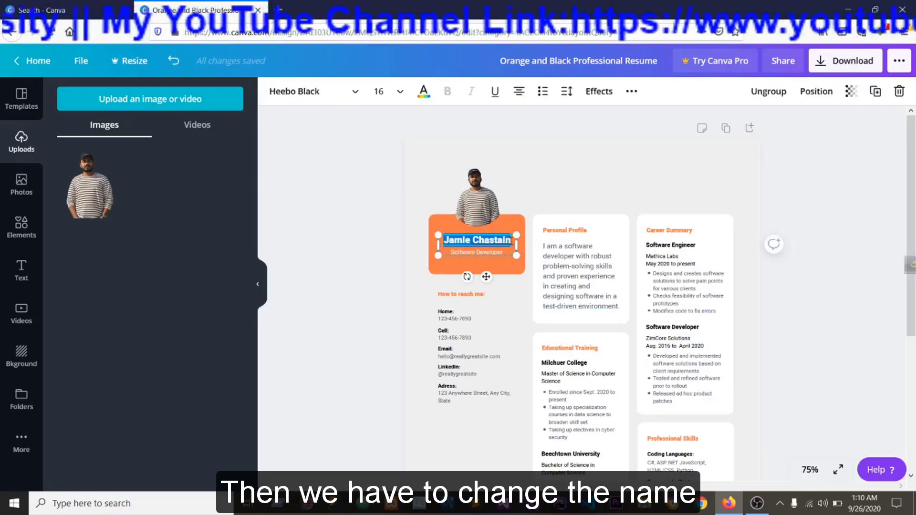
key("BackSpace")
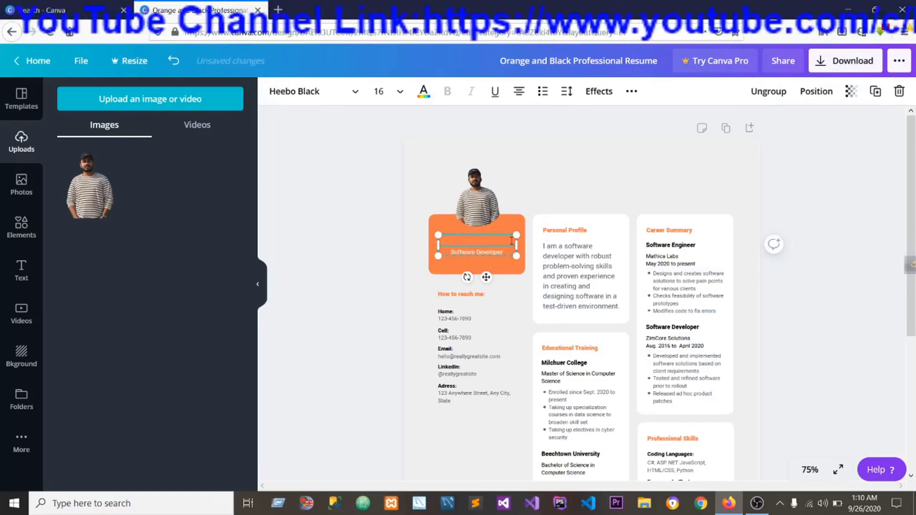
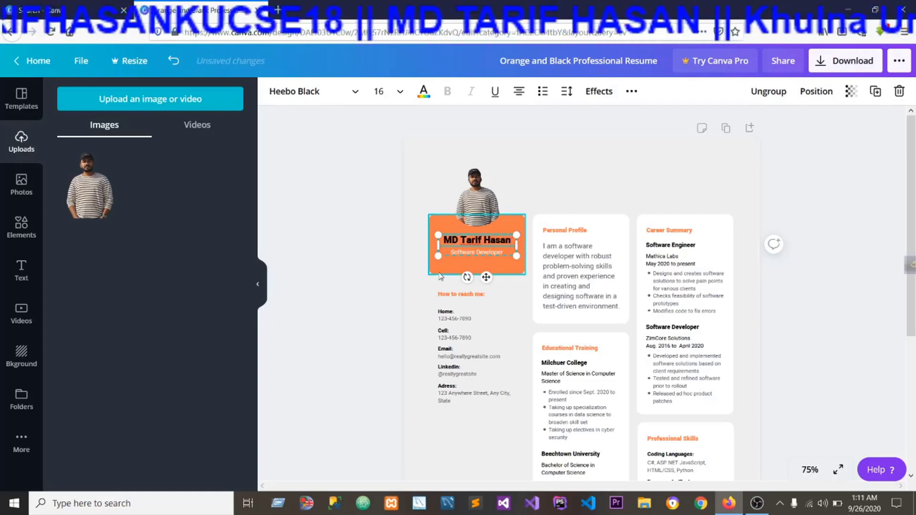
Delete the Software Developer designation from the orange name card, keeping only the name, and deselect the card text.
left_click(479, 253)
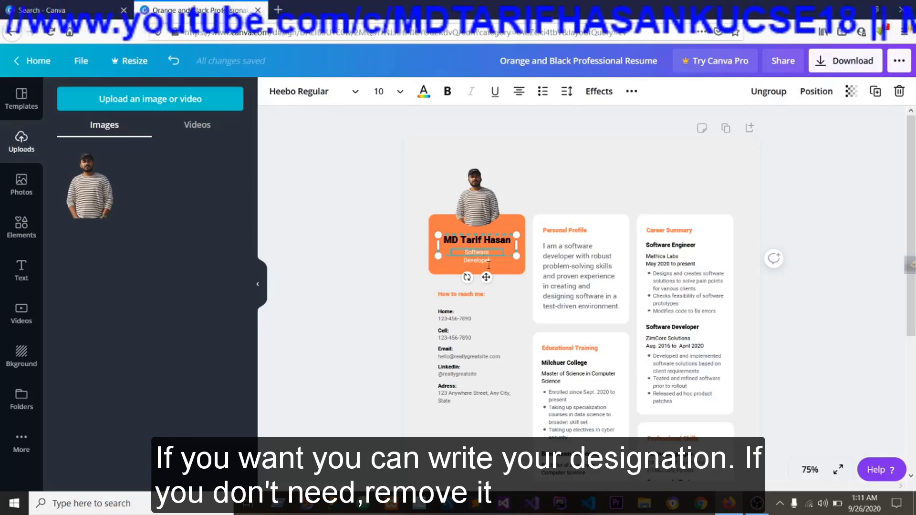
left_click(448, 265)
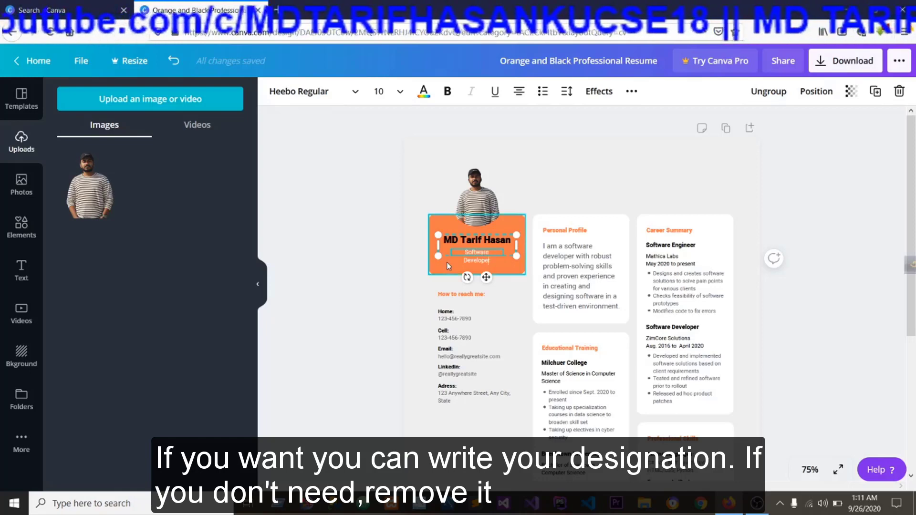
left_click(470, 255)
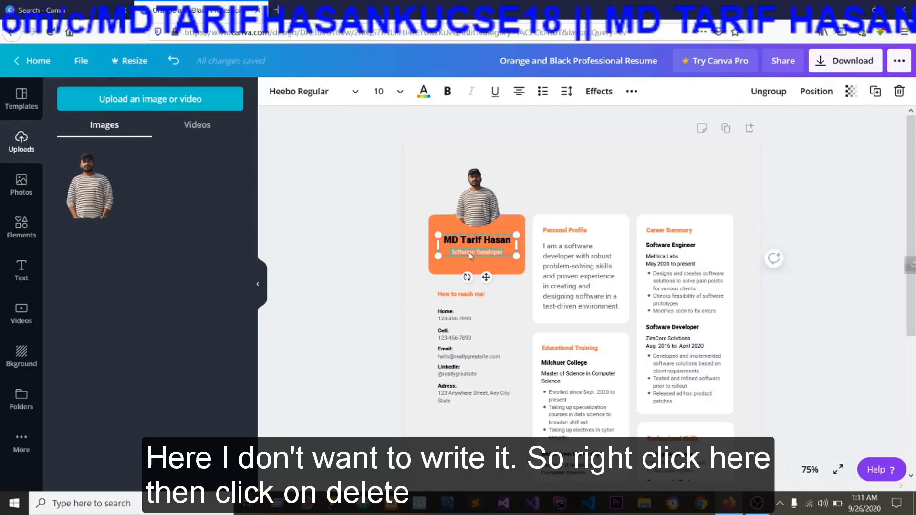
right_click(472, 256)
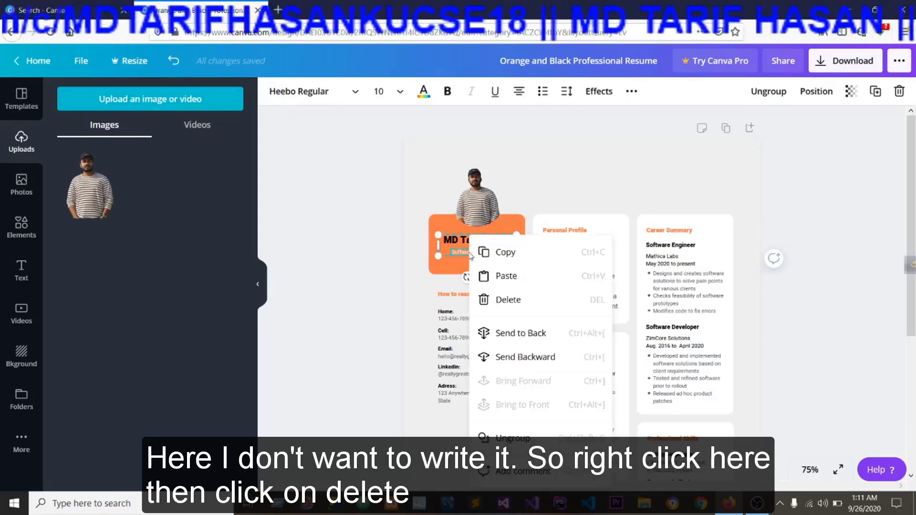
left_click(518, 302)
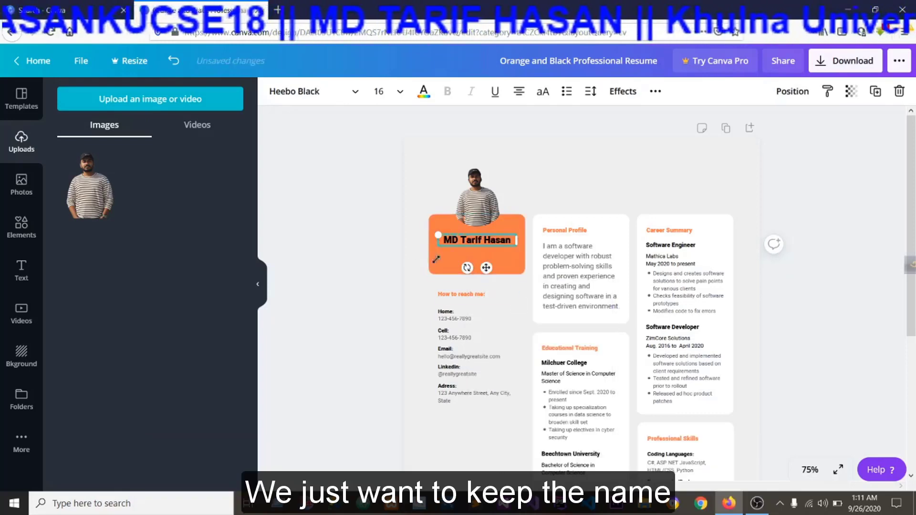
left_click(411, 285)
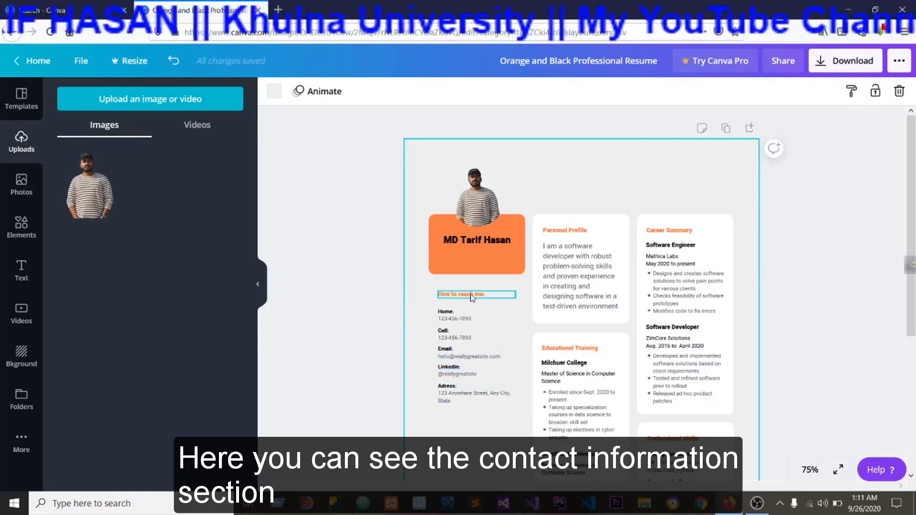
Change the "How to reach me:" heading below the orange card to "Contact:".
left_click(471, 296)
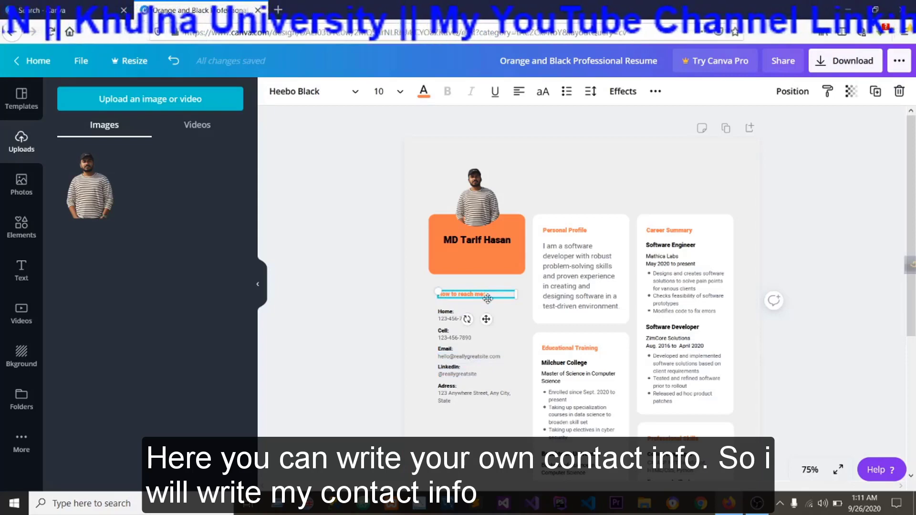
key("BackSpace")
key("BackSpace")
key("BackSpace")
key("BackSpace")
key("BackSpace")
key("BackSpace")
key("BackSpace")
key("BackSpace")
key("BackSpace")
key("BackSpace")
key("BackSpace")
key("BackSpace")
key("BackSpace")
key("BackSpace")
key("BackSpace")
key("BackSpace")
type("Contact")
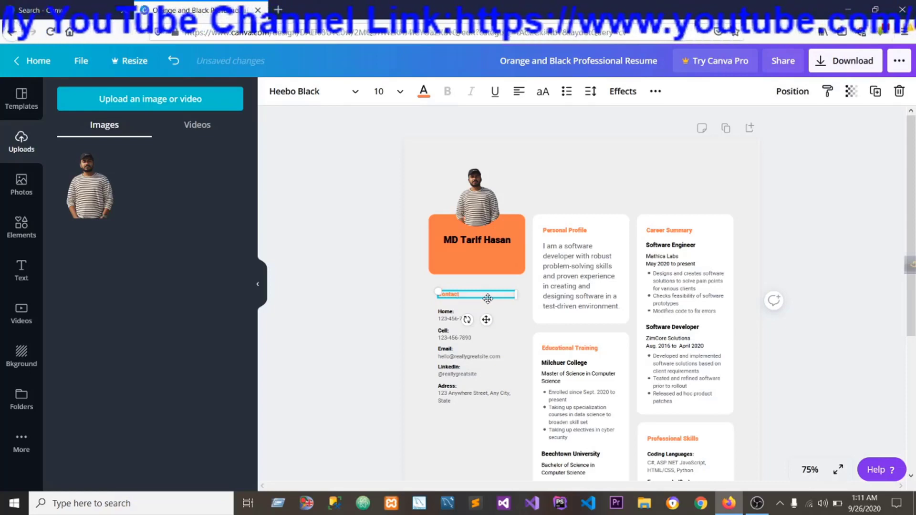
left_click(417, 346)
Look through the font size, text colour and additional formatting options for the Contact heading.
left_click(456, 296)
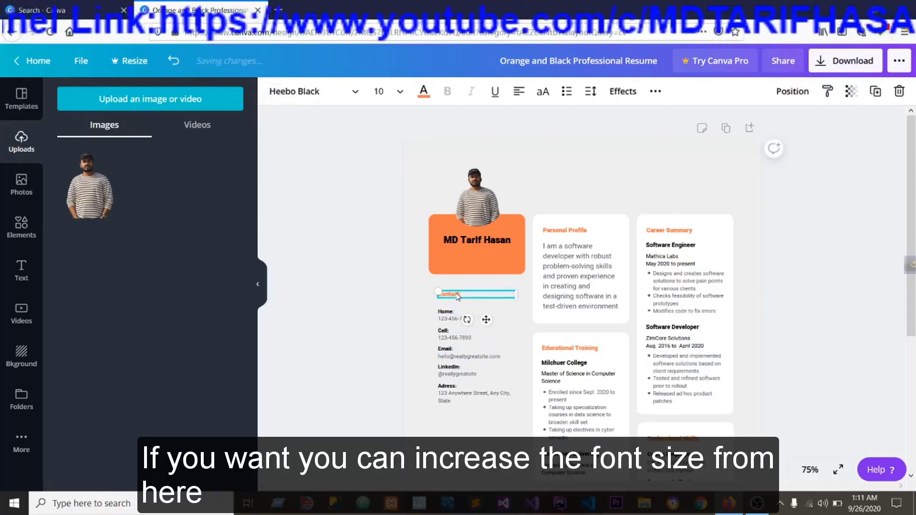
left_click(400, 92)
left_click(400, 95)
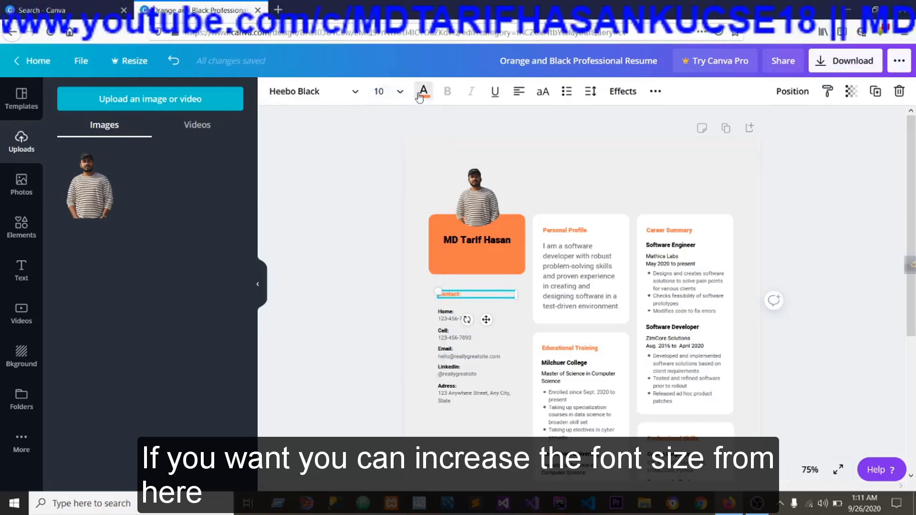
left_click(423, 94)
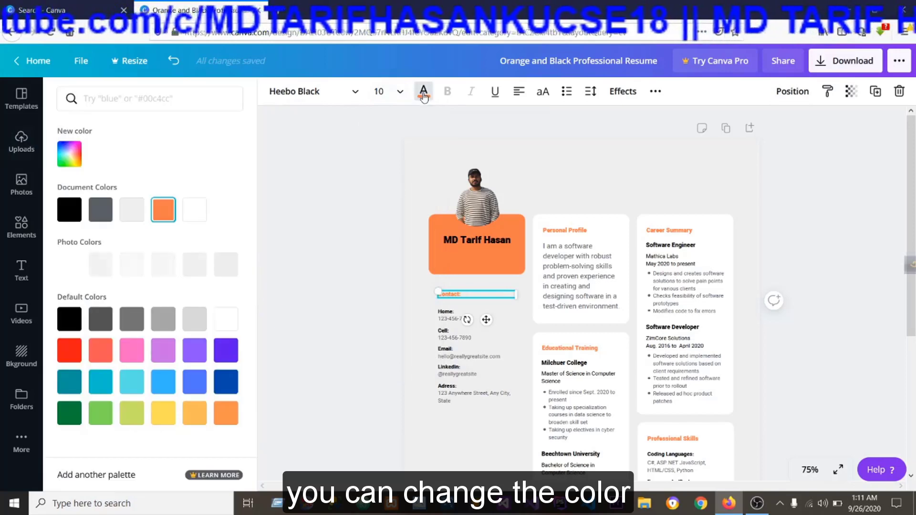
left_click(423, 92)
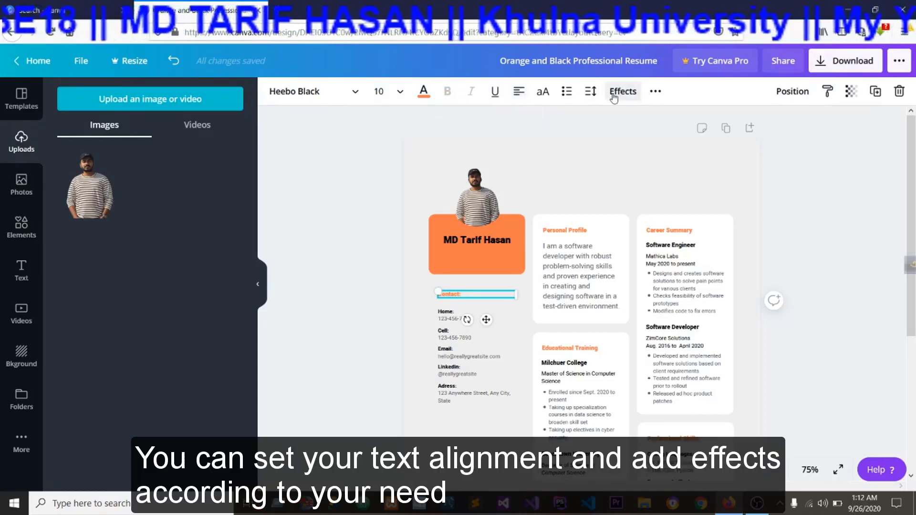
left_click(654, 92)
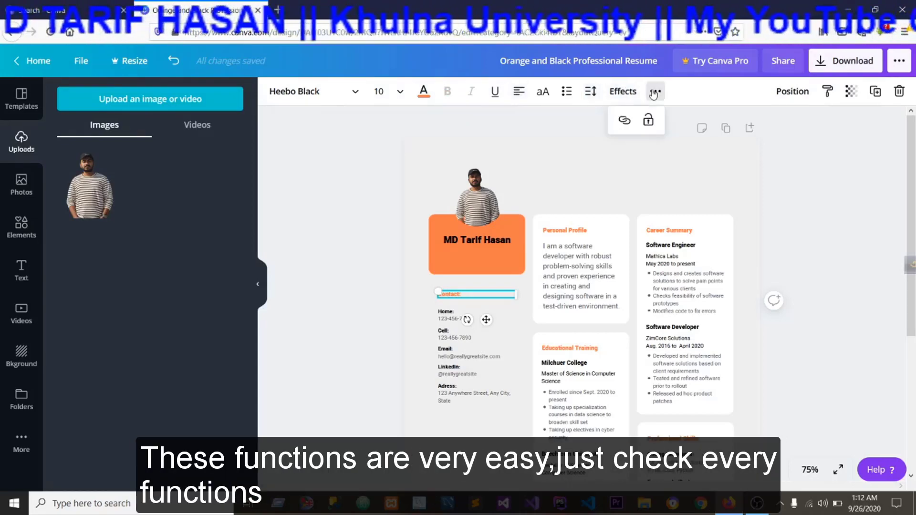
left_click(654, 92)
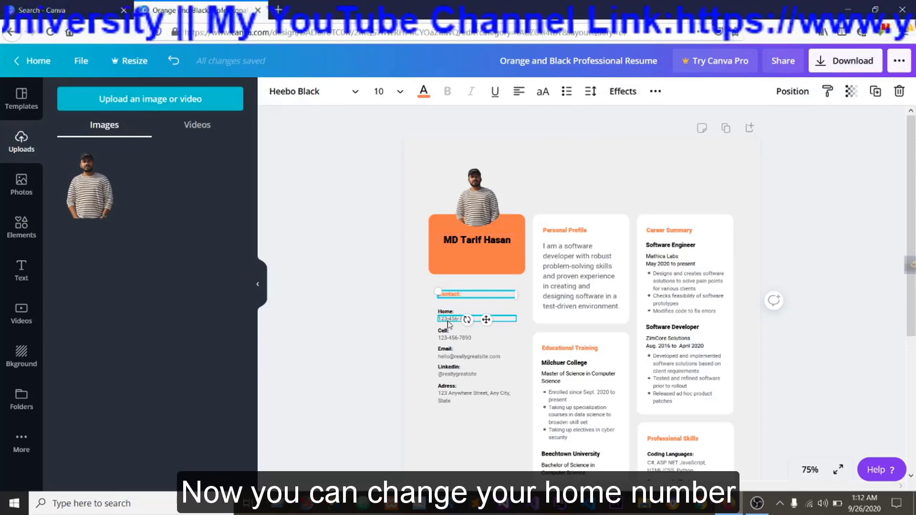
Replace the sample number under Home in the contact section with the CV owner's phone number.
left_click(456, 316)
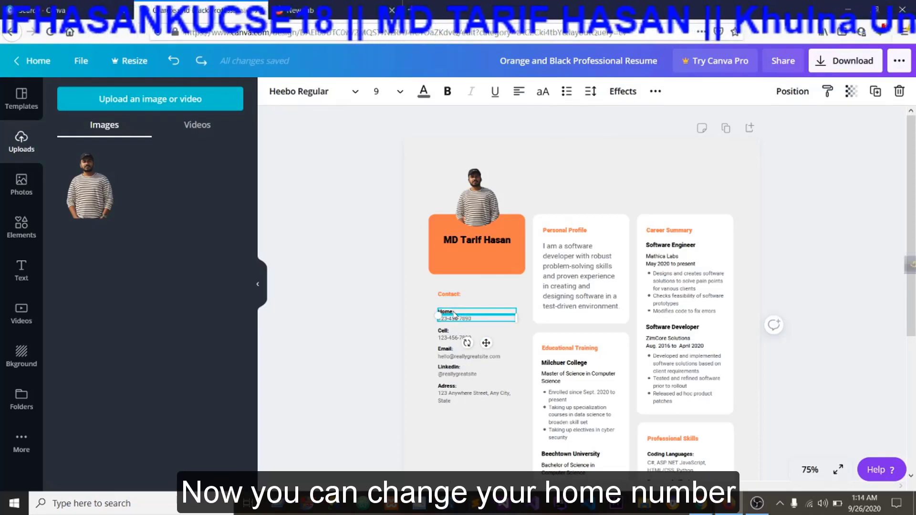
left_click(475, 319)
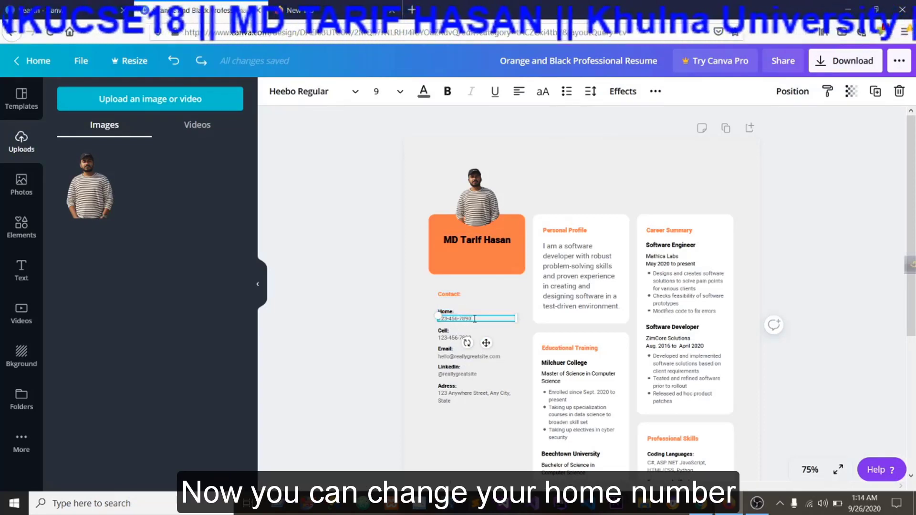
key("BackSpace")
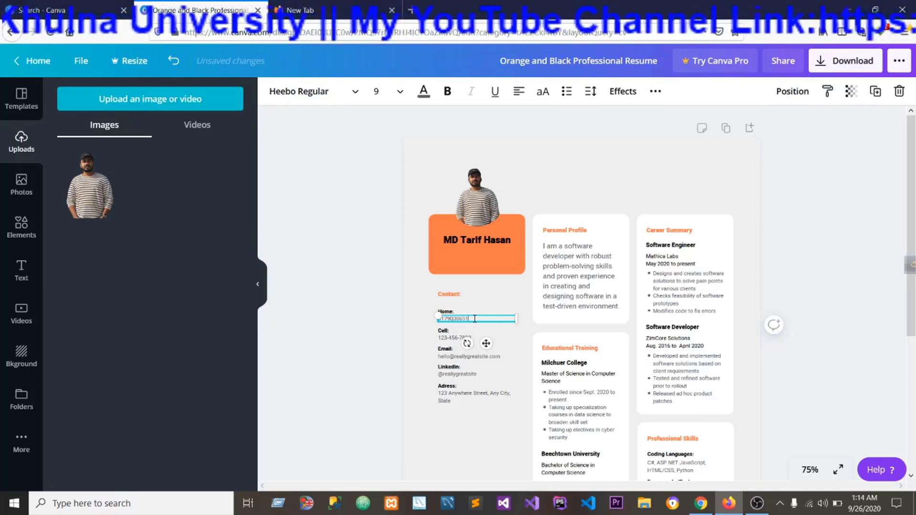
Replace the sample number under Cell in the contact section with the CV owner's mobile number.
left_click(472, 338)
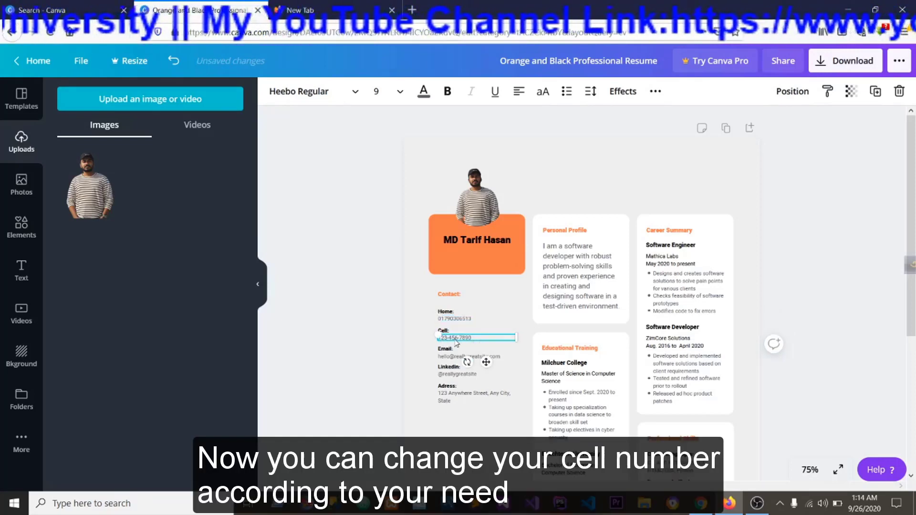
left_click(474, 339)
left_click(475, 338)
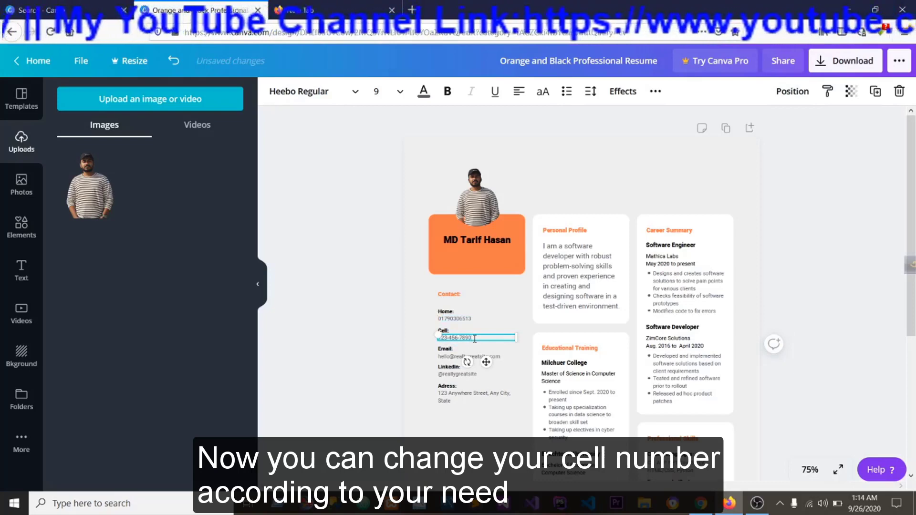
key("BackSpace")
key("BackSpace")
key("BackSpace")
key("BackSpace")
key("BackSpace")
key("BackSpace")
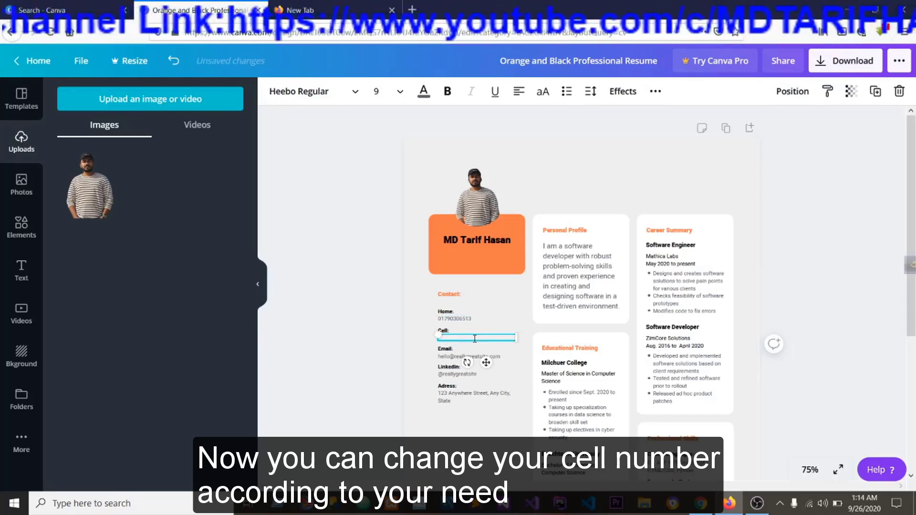
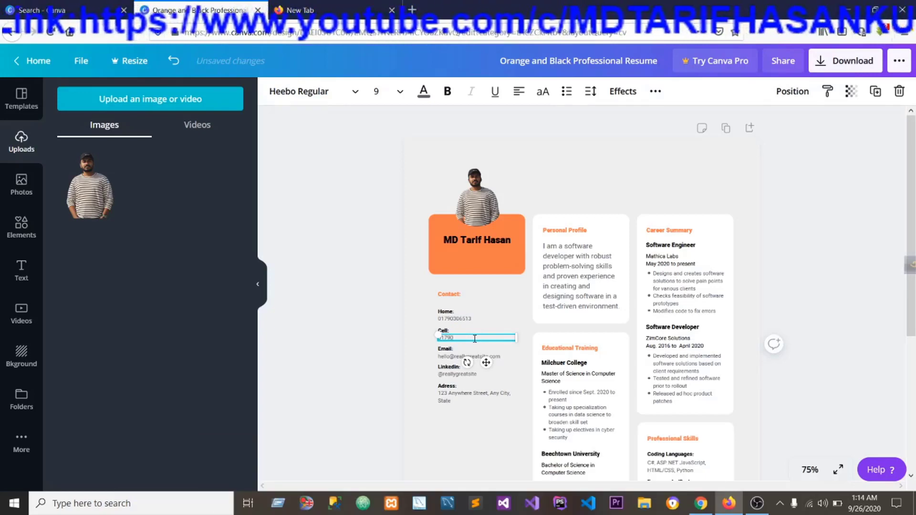
Replace the sample address under Email in the contact section with the CV owner's e-mail address.
left_click(451, 357)
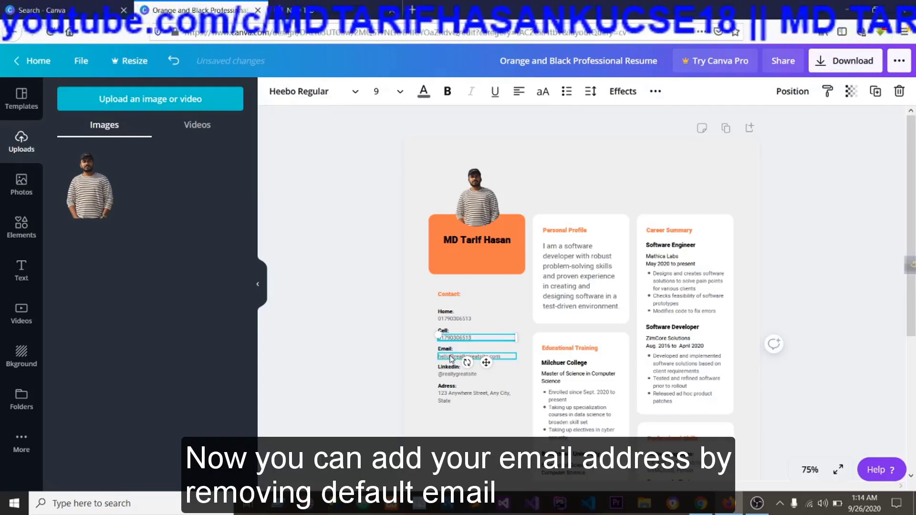
double_click(496, 356)
key("BackSpace")
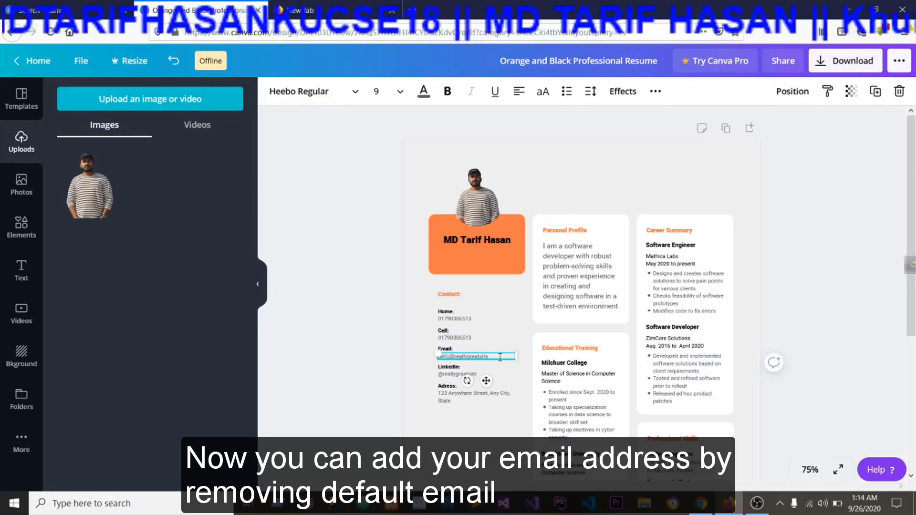
key("BackSpace")
key("BackSpace")
key("BackSpace")
key("BackSpace")
key("BackSpace")
key("BackSpace")
key("BackSpace")
key("BackSpace")
key("BackSpace")
key("BackSpace")
key("BackSpace")
key("BackSpace")
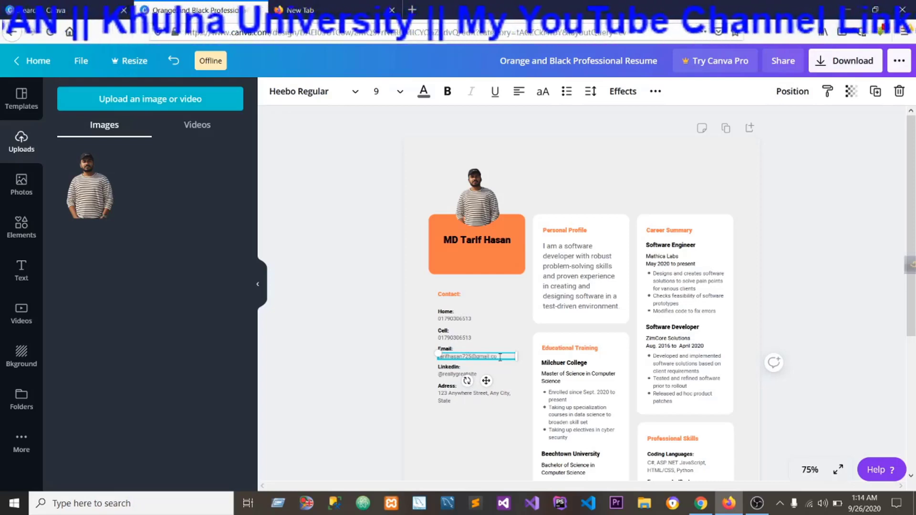
Clear the sample handle under Linkedin in the contact section.
left_click(452, 374)
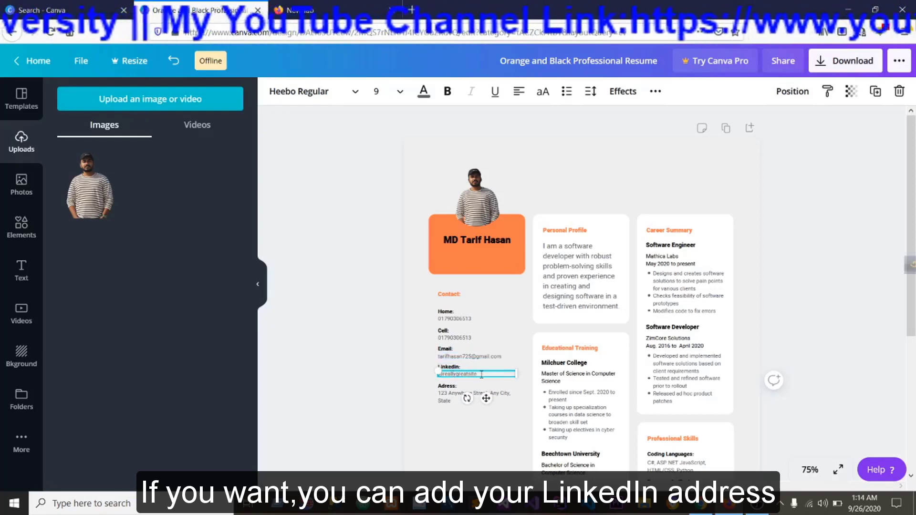
key("BackSpace")
key("BackSpace")
key("BackSpace")
key("BackSpace")
key("BackSpace")
key("BackSpace")
key("BackSpace")
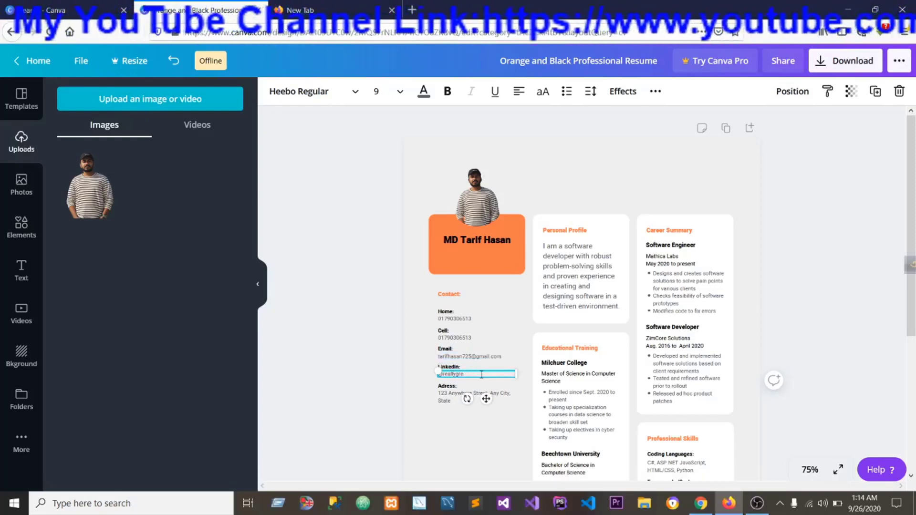
key("BackSpace")
key("BackSpace")
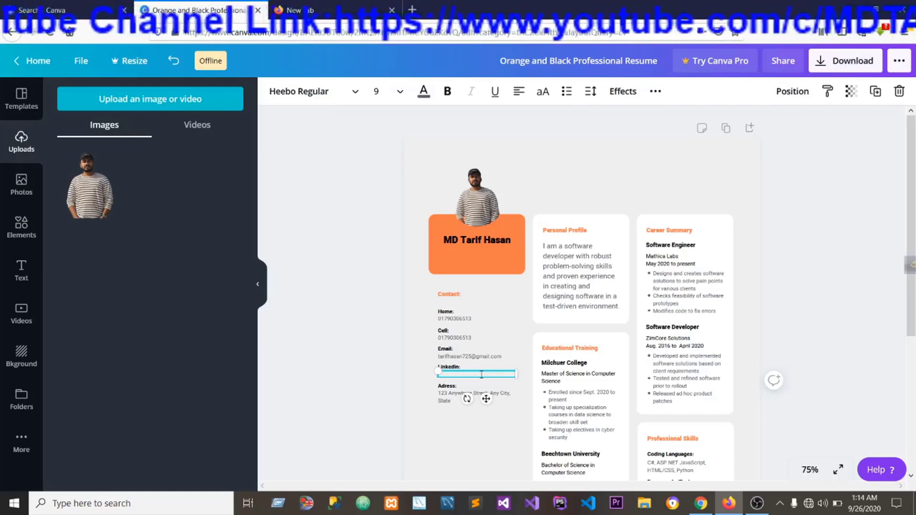
Copy the CV owner's LinkedIn profile address from Chrome and paste it into the empty Linkedin line of the resume.
left_click(701, 503)
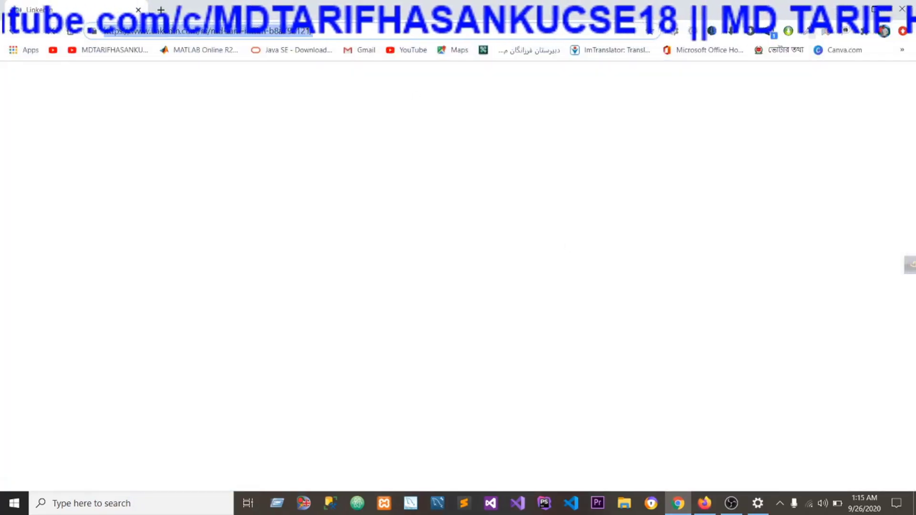
left_click(849, 6)
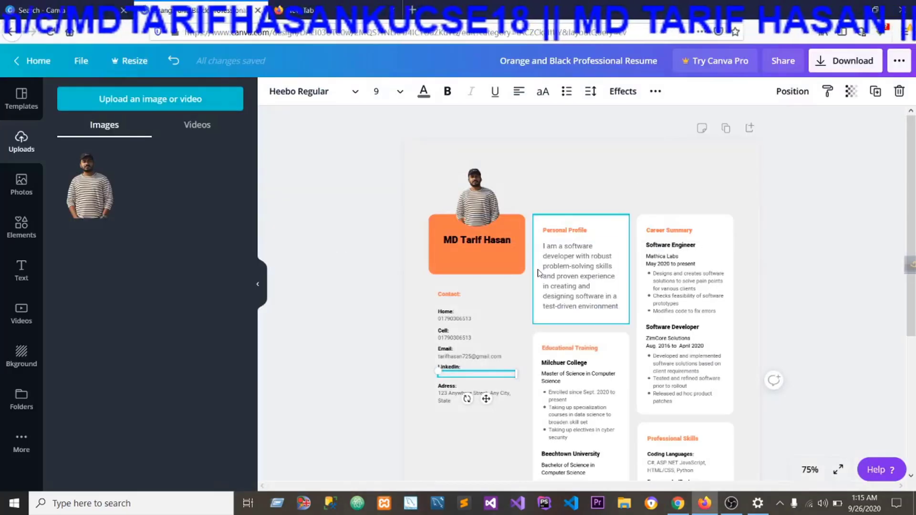
left_click(809, 469)
left_click(802, 286)
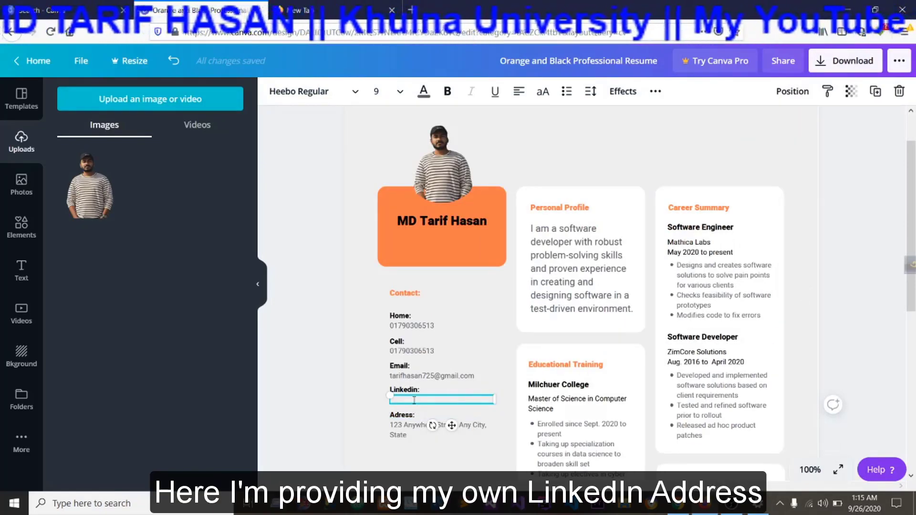
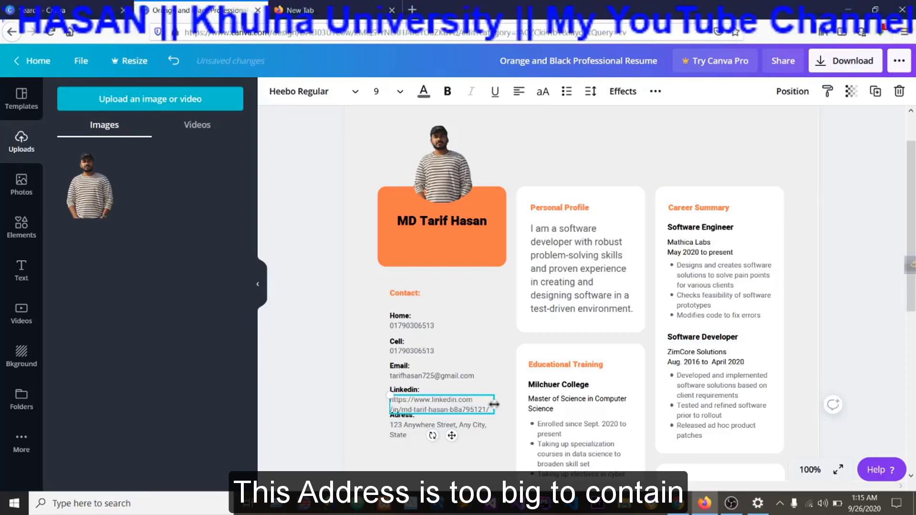
Widen the LinkedIn address text box slightly on both sides and set its font size to 6.
left_click_drag(494, 404, 505, 402)
left_click(406, 408)
left_click_drag(388, 404, 387, 401)
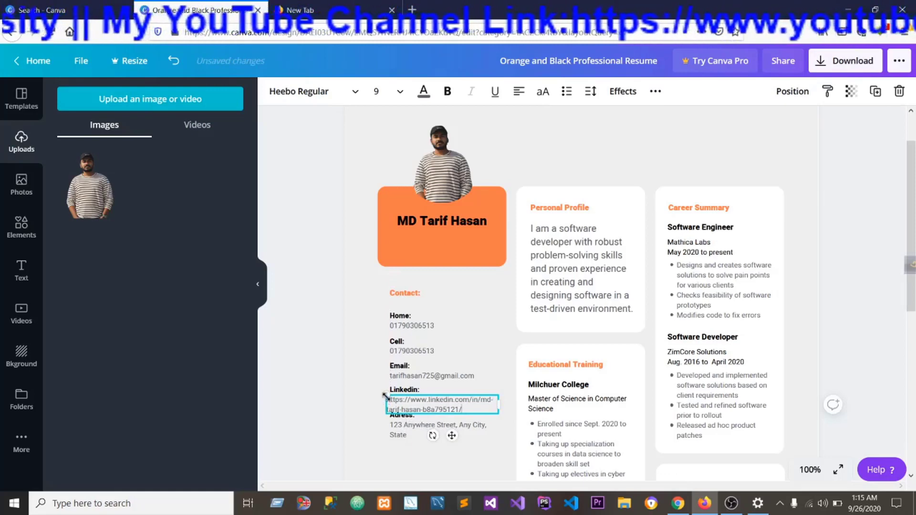
left_click_drag(471, 408, 386, 401)
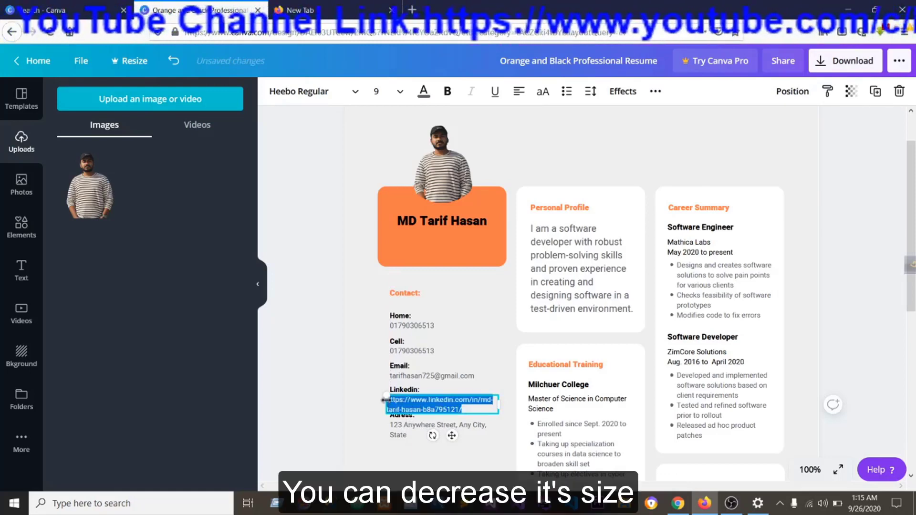
left_click(401, 93)
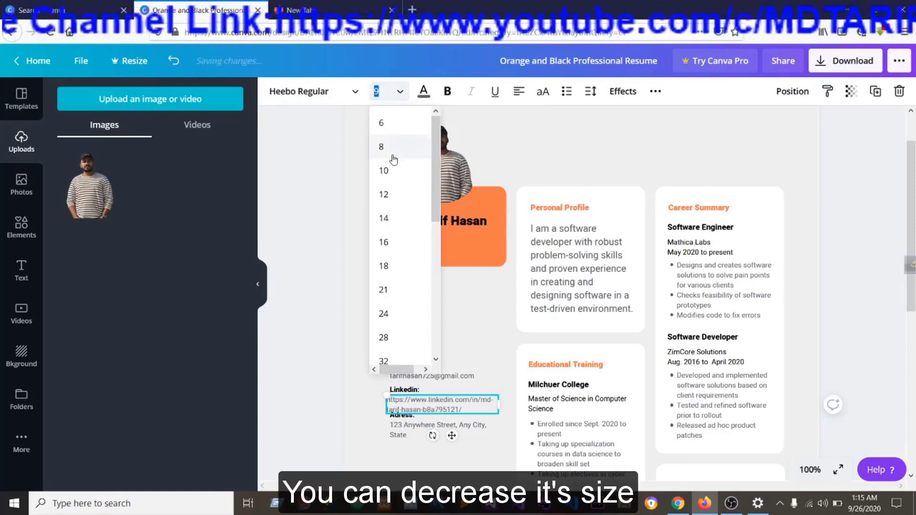
left_click(382, 123)
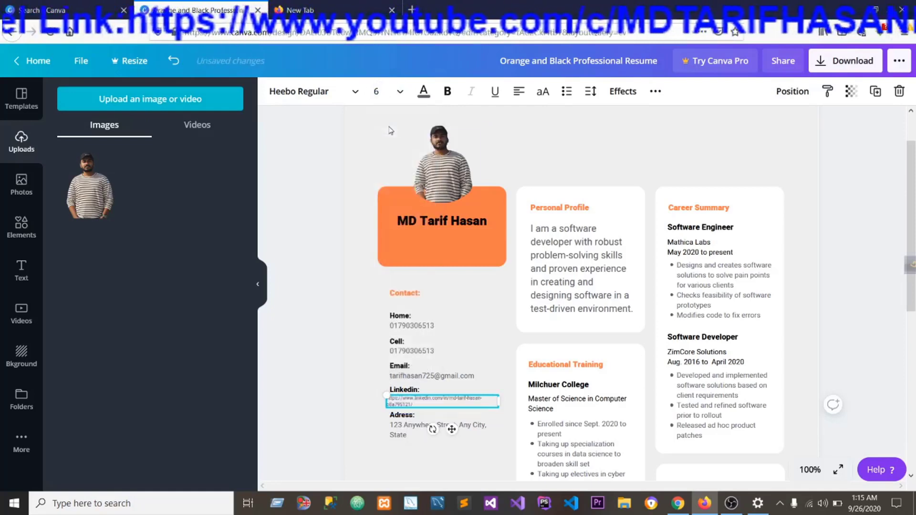
Nudge the Home label slightly up and shift the Linkedin label left to line up with the LinkedIn address below it.
left_click_drag(499, 404, 499, 403)
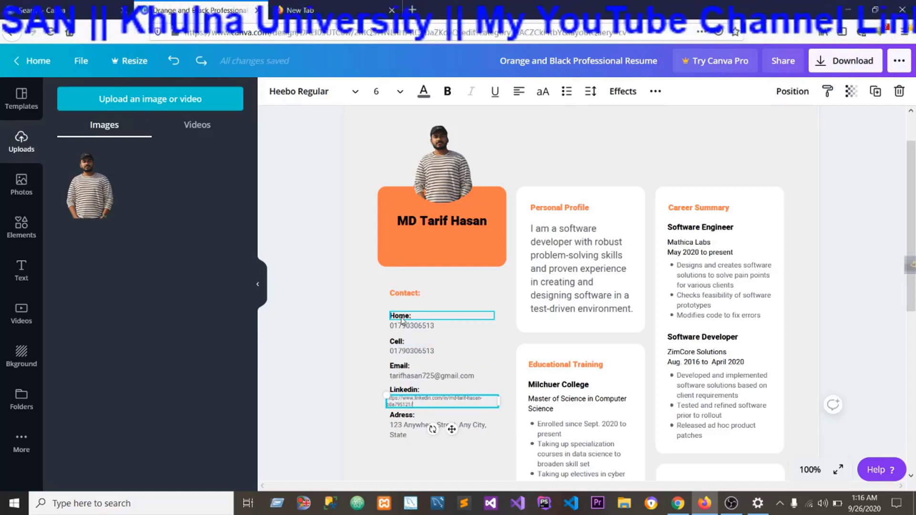
mouse_move(402, 320)
left_mouse_down()
mouse_move(395, 313)
mouse_move(403, 317)
left_mouse_up()
left_click_drag(417, 392, 407, 389)
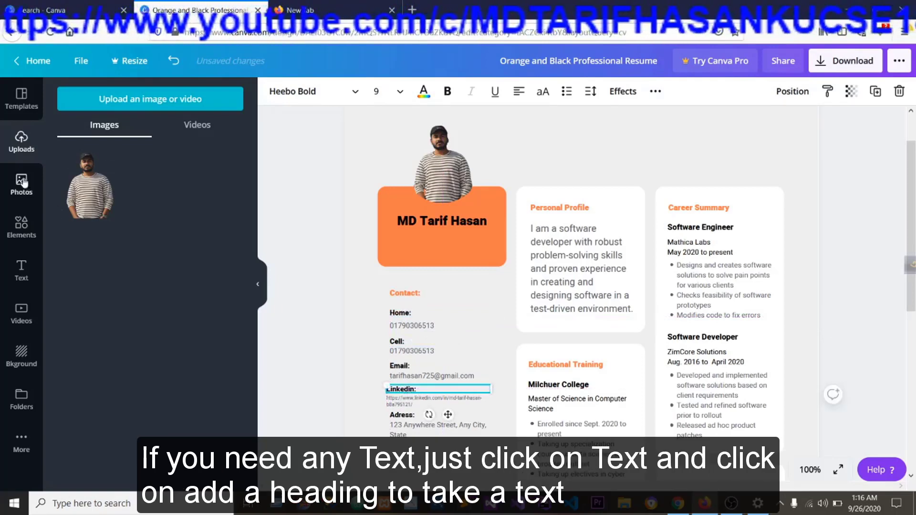
Add a heading text box to the page and narrow it so that its text wraps onto several lines.
left_click(21, 271)
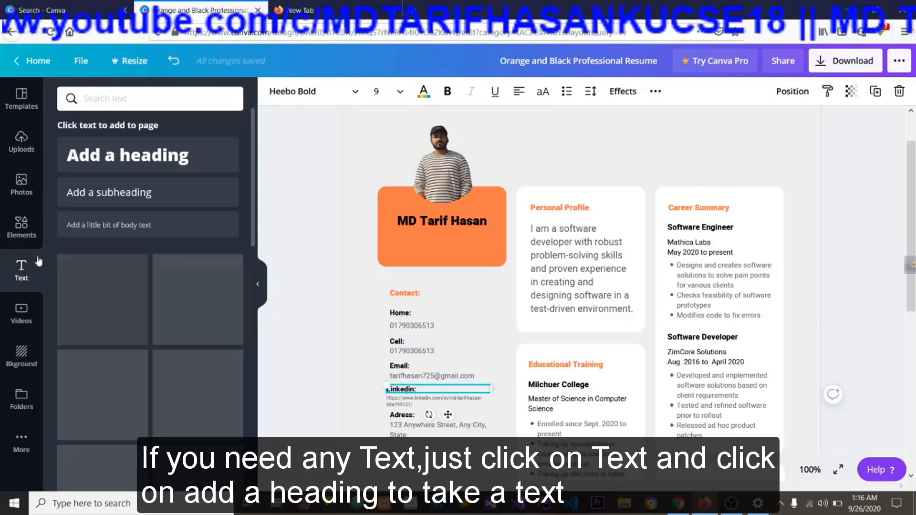
left_click(115, 156)
left_click(528, 304)
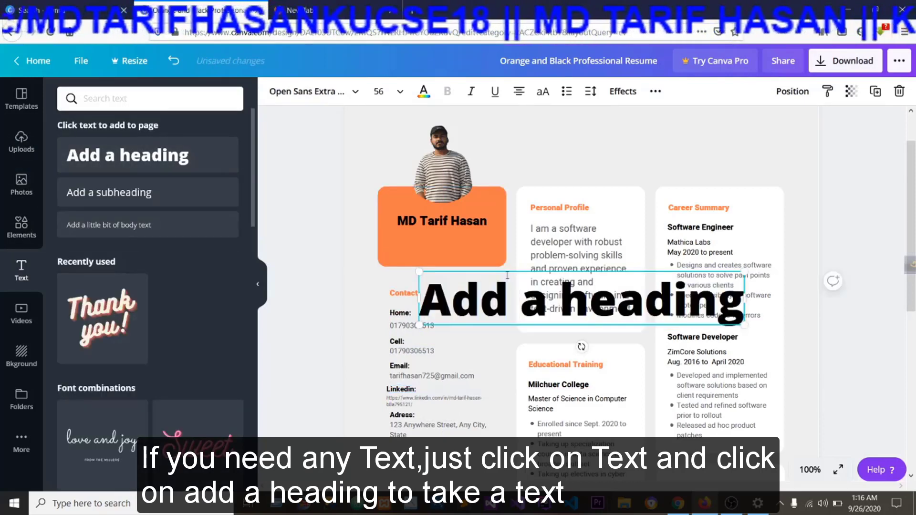
left_click_drag(744, 299, 553, 299)
Reduce the new heading's font size to 10.
left_click_drag(520, 442, 427, 291)
left_click(381, 91)
scroll(391, 143, "up", 5)
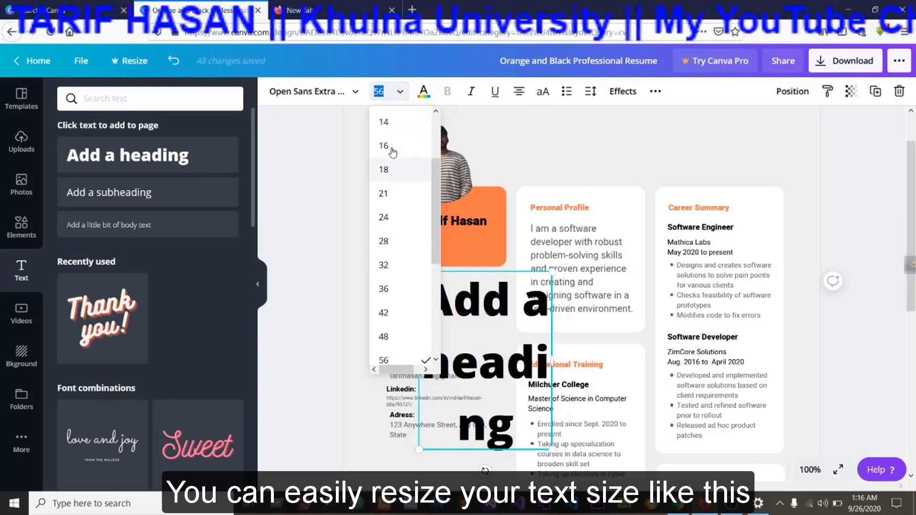
left_click(387, 153)
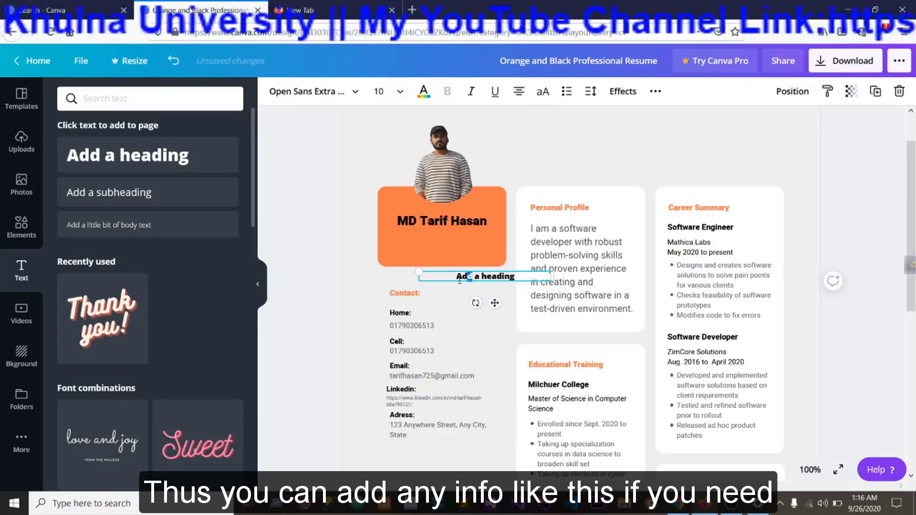
Move the small heading below the address in the contact section, and delete it from the page.
left_click(428, 275)
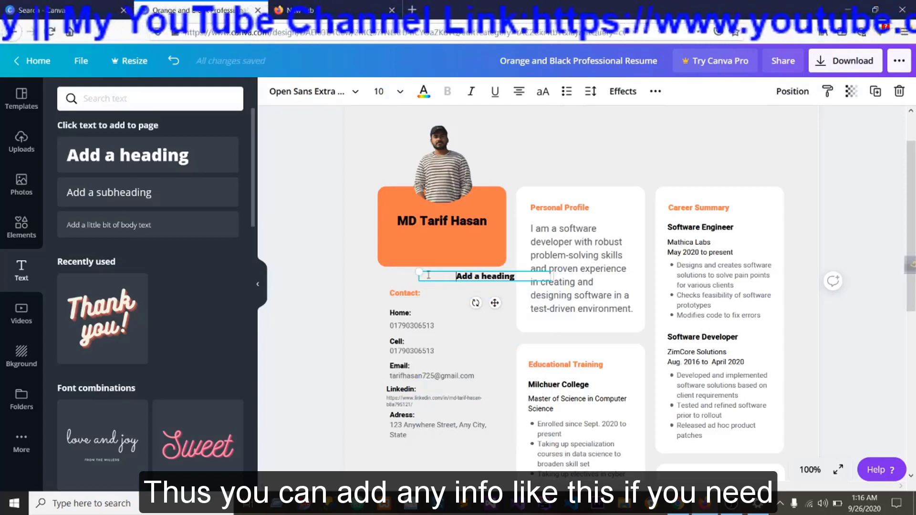
left_click_drag(434, 287, 384, 451)
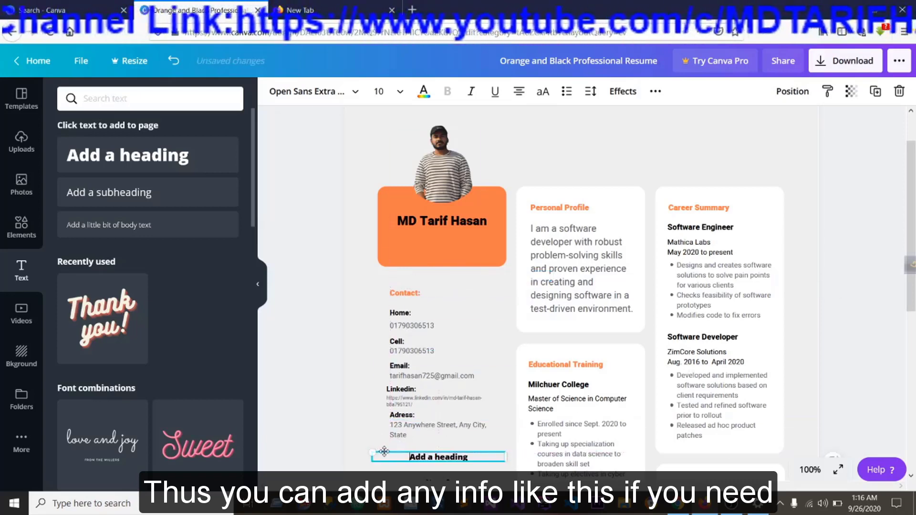
right_click(384, 451)
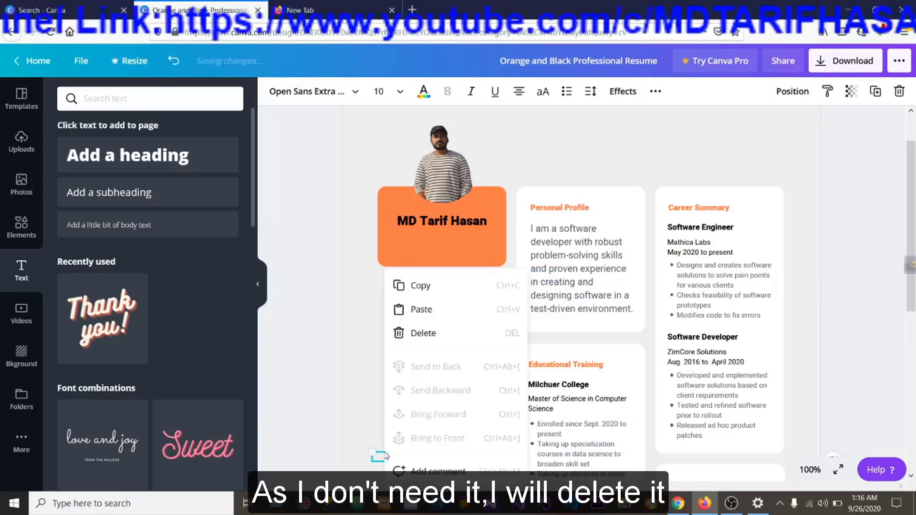
left_click(423, 333)
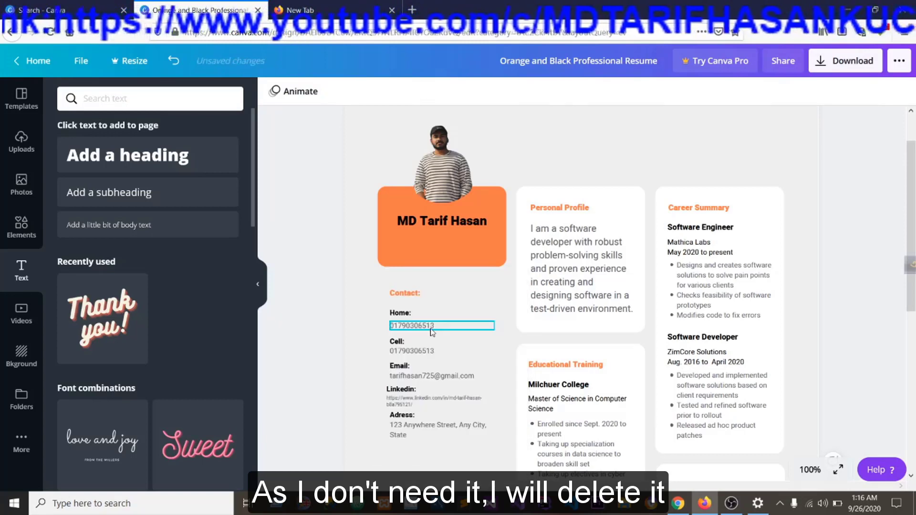
Nudge the LinkedIn address slightly up and shift the Adress label left to line up with the Linkedin label.
left_click(408, 404)
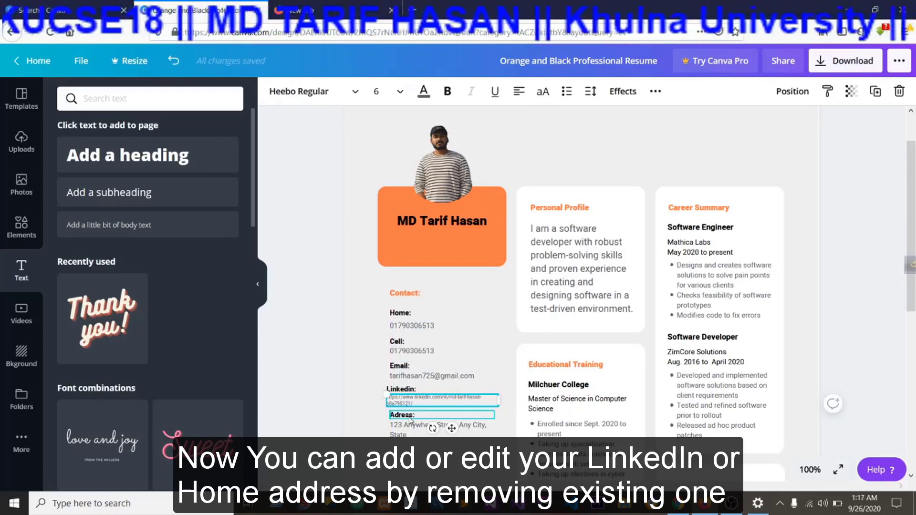
left_click_drag(410, 419, 403, 416)
Replace the sample text under Adress in the contact section with the CV owner's postal address.
left_click(413, 432)
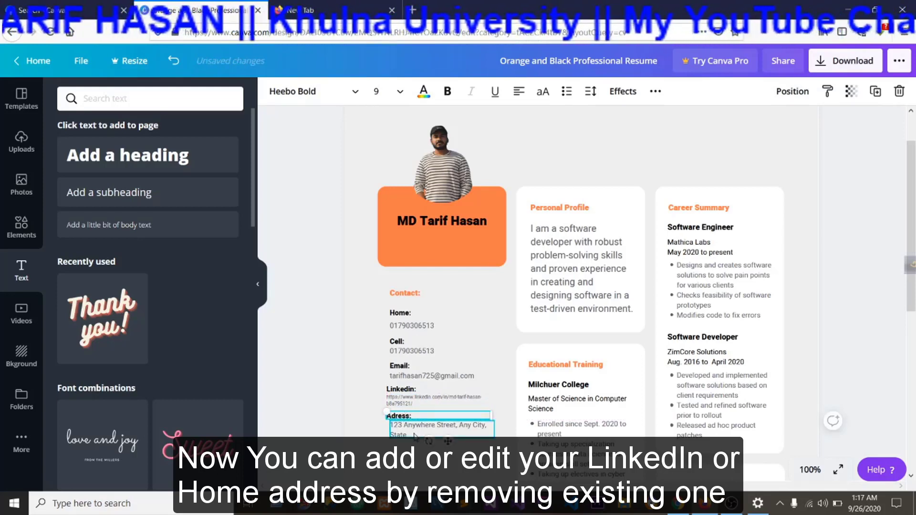
double_click(413, 435)
left_click(411, 432)
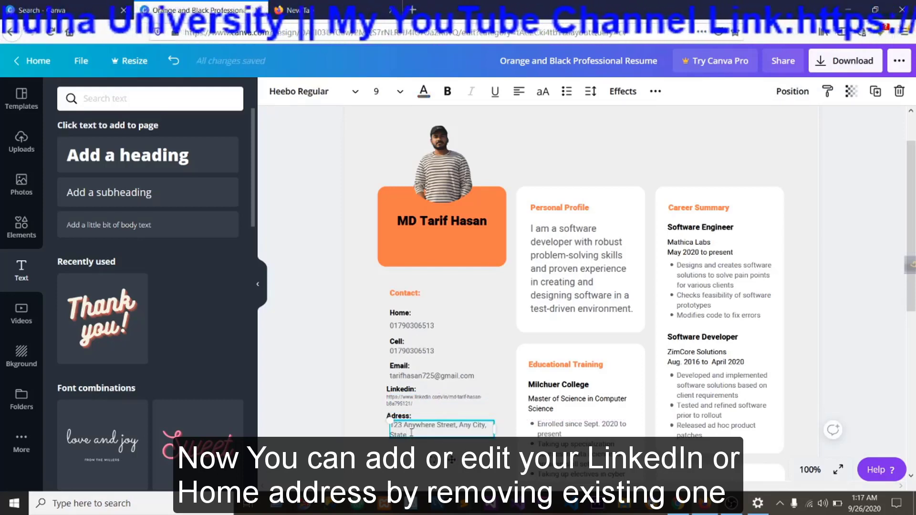
key("ctrl+a")
key("BackSpace")
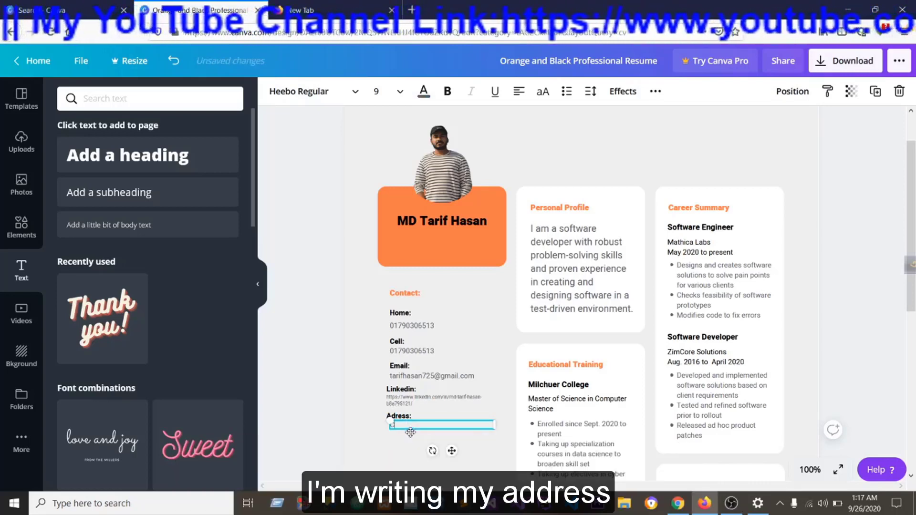
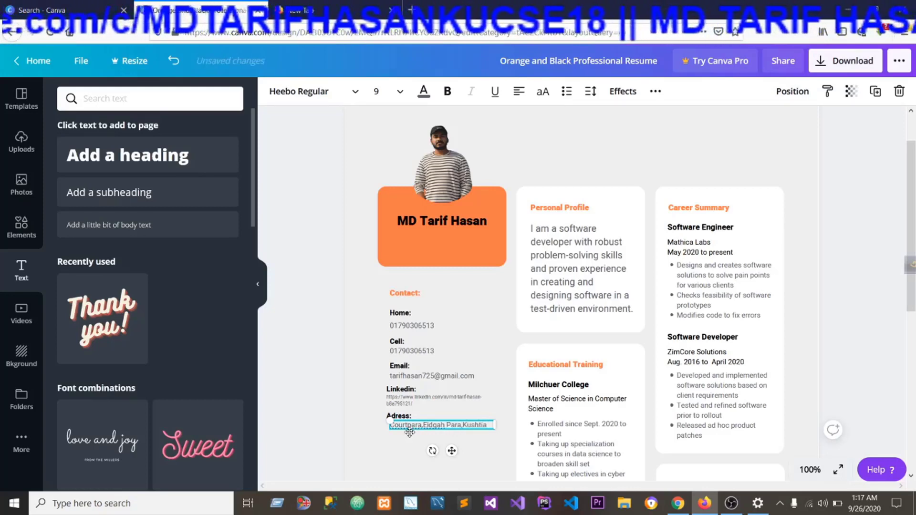
left_click(389, 455)
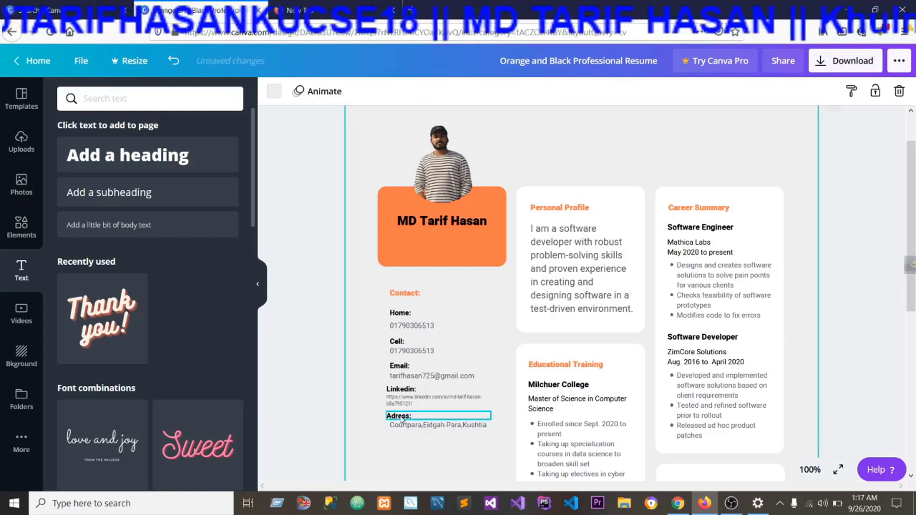
Shift the Linkedin label, the LinkedIn address and the Adress label right to align with the other contact entries.
left_click(402, 396)
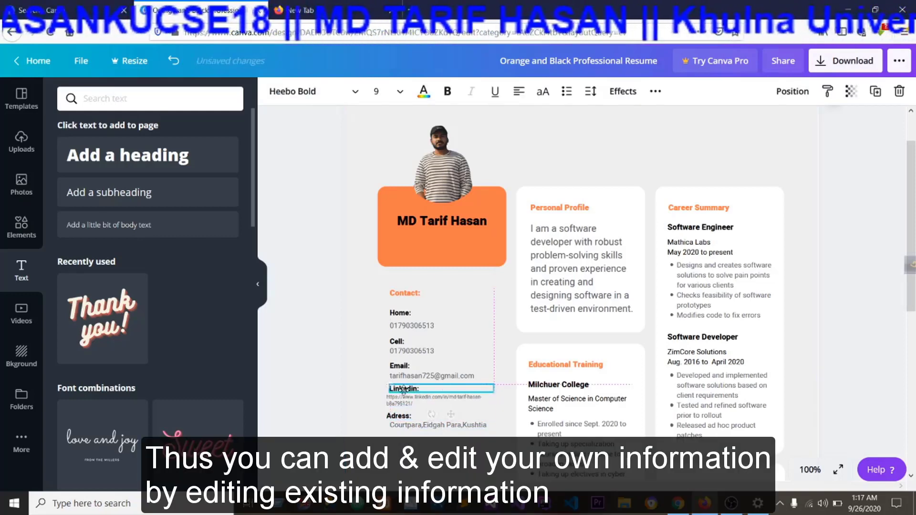
left_click(405, 405)
left_click(406, 404)
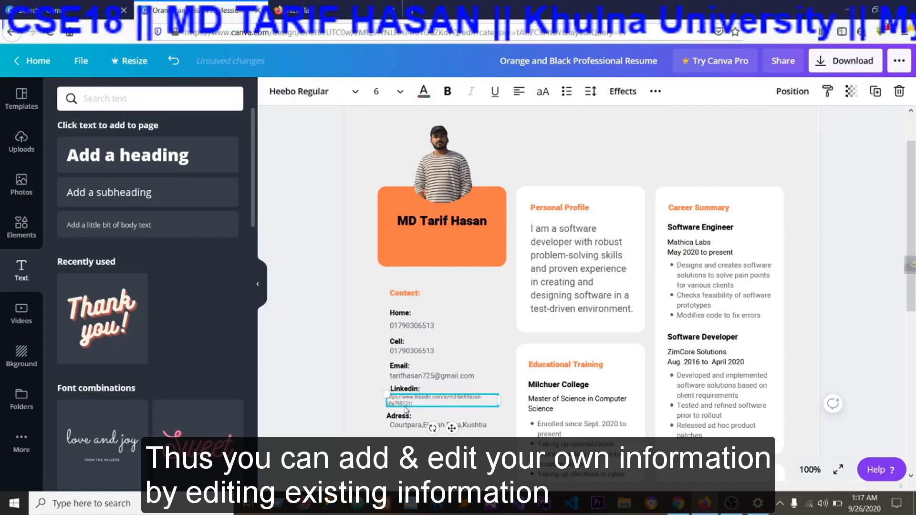
left_click(402, 390)
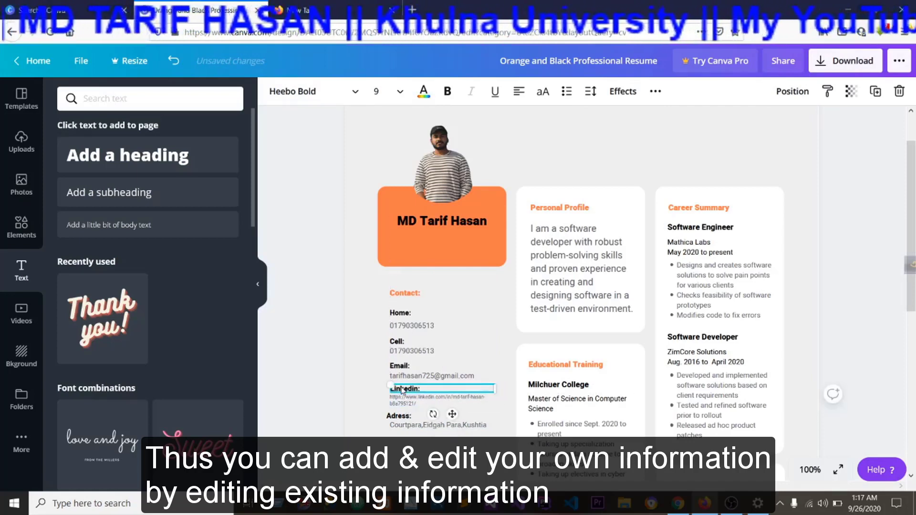
left_click(402, 415)
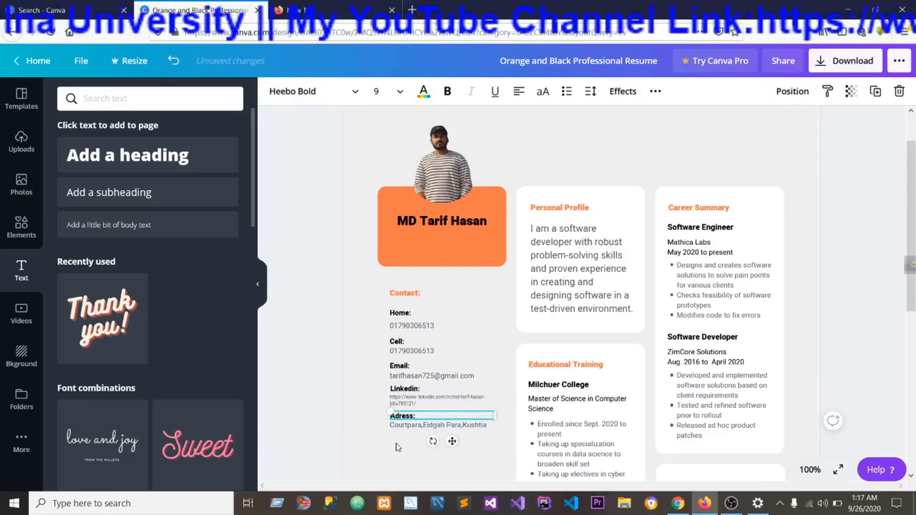
left_click(417, 459)
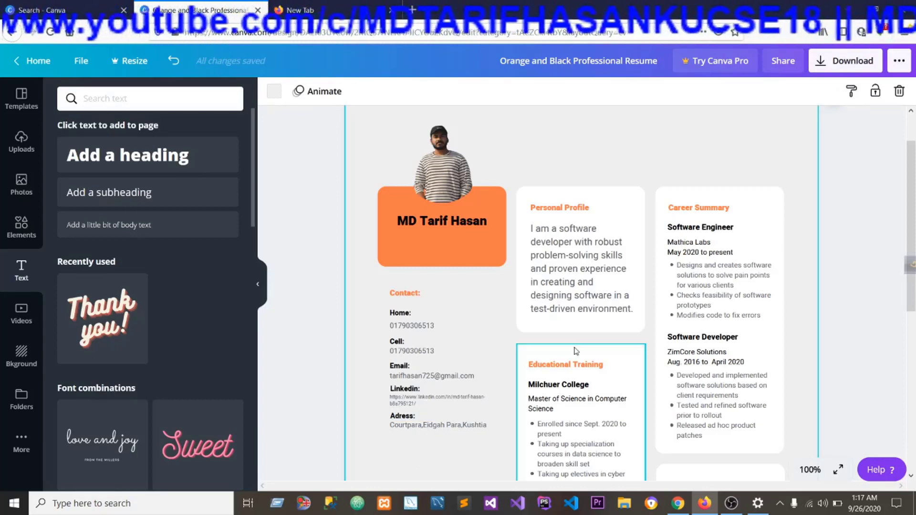
scroll(576, 350, "down", 2)
scroll(576, 350, "down", 3)
scroll(576, 350, "up", 5)
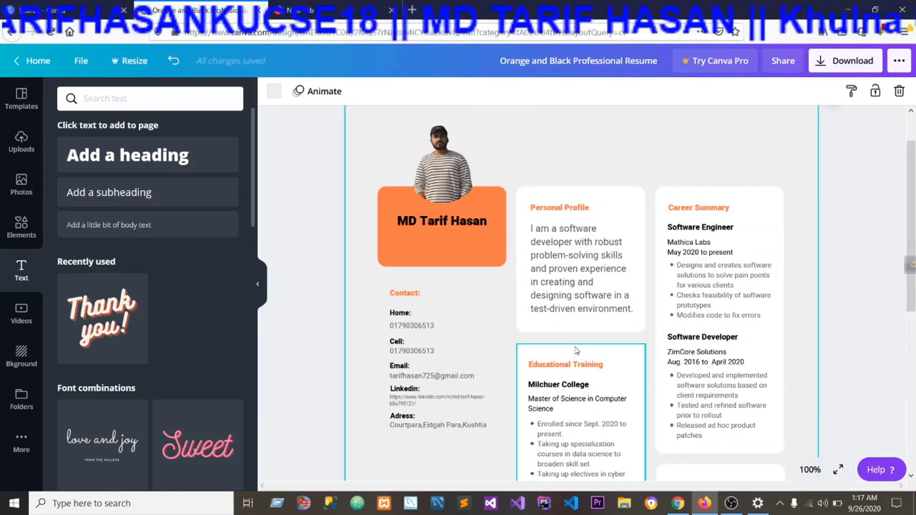
scroll(576, 351, "down", 6)
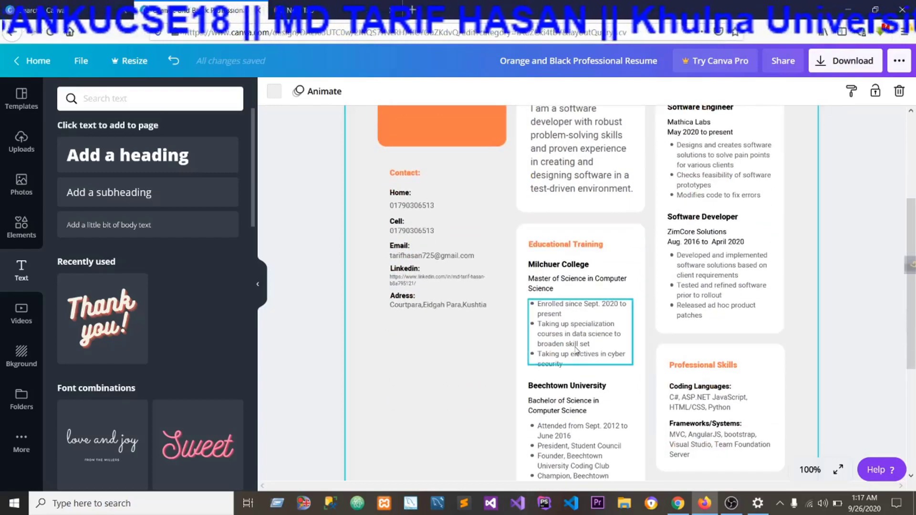
scroll(576, 351, "up", 1)
scroll(576, 350, "up", 3)
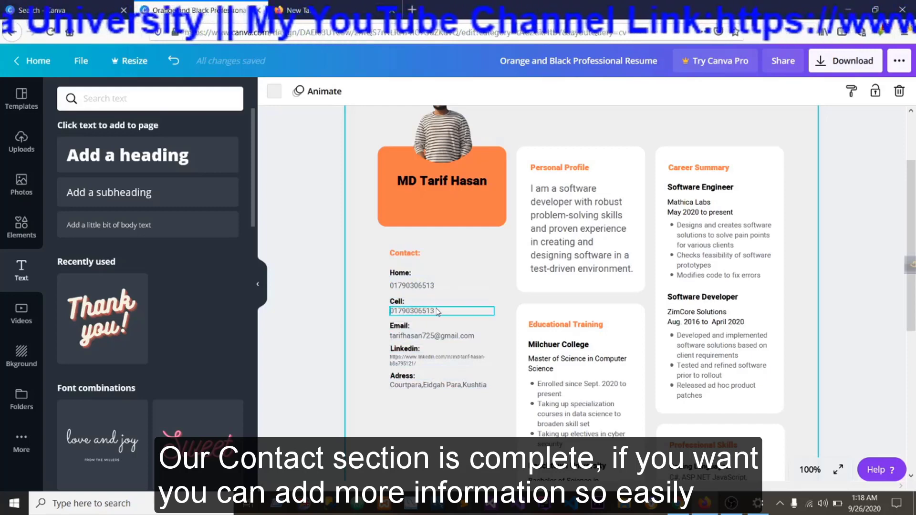
Duplicate the Home label of the contact section and place the copy below the postal address.
left_click(408, 278)
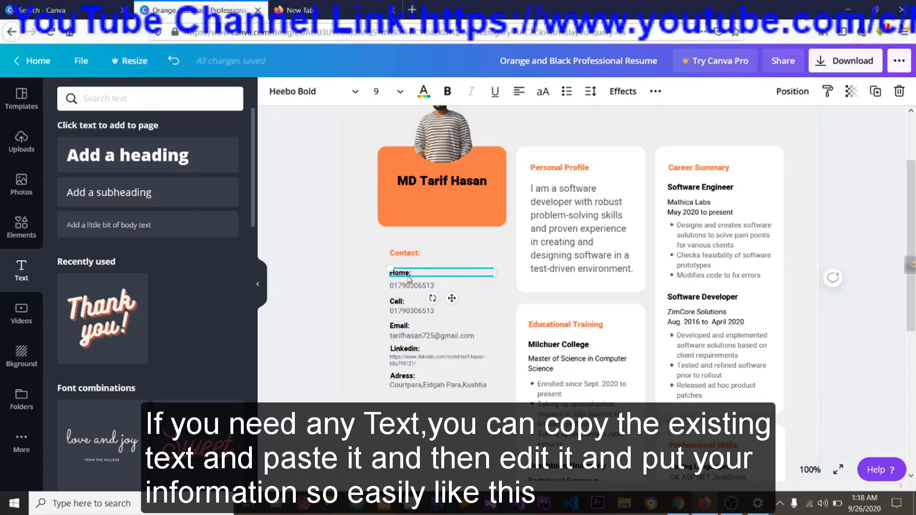
right_click(408, 278)
left_click(422, 285)
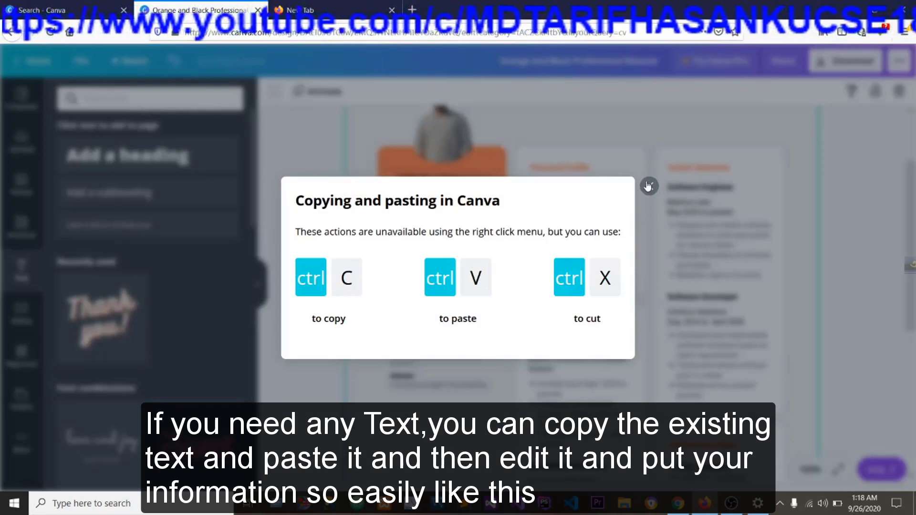
left_click(647, 186)
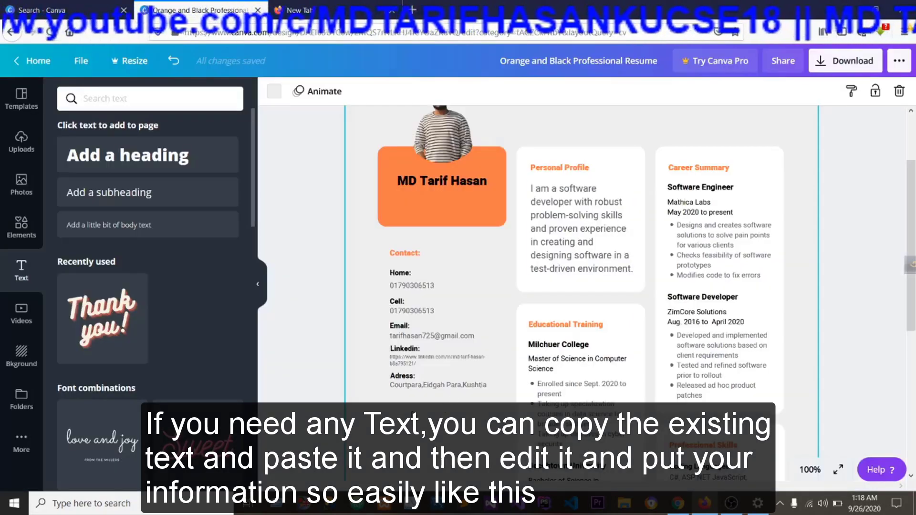
key("ctrl+v")
left_click_drag(434, 288, 422, 411)
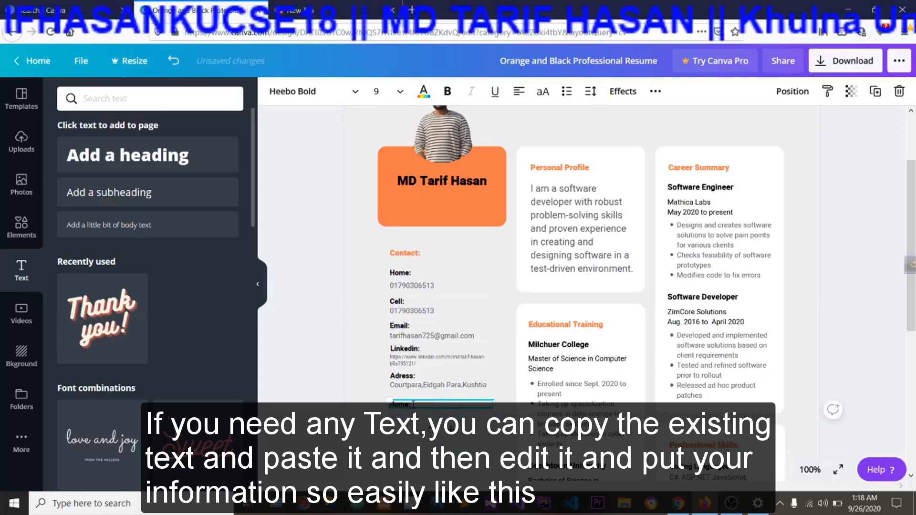
Change the text of the copied label below the postal address to Facebook.
key("BackSpace")
key("BackSpace")
key("BackSpace")
key("BackSpace")
key("BackSpace")
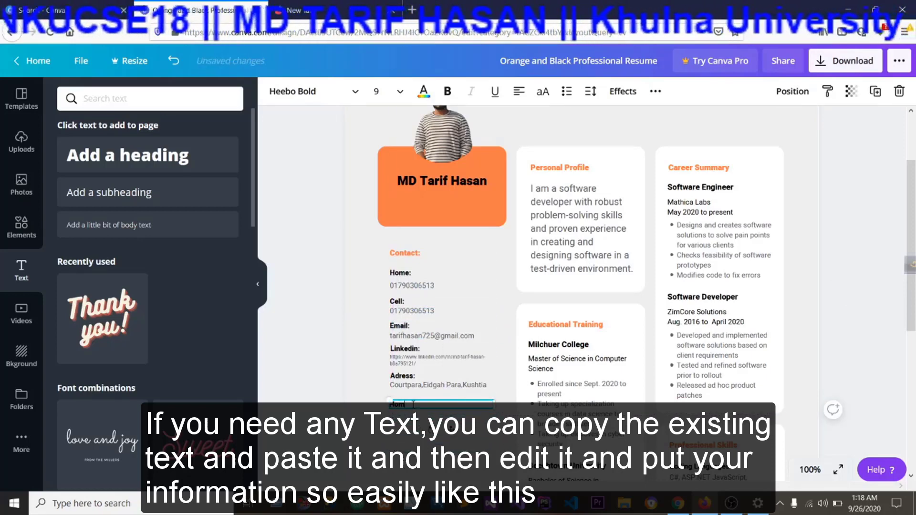
type("Facebook")
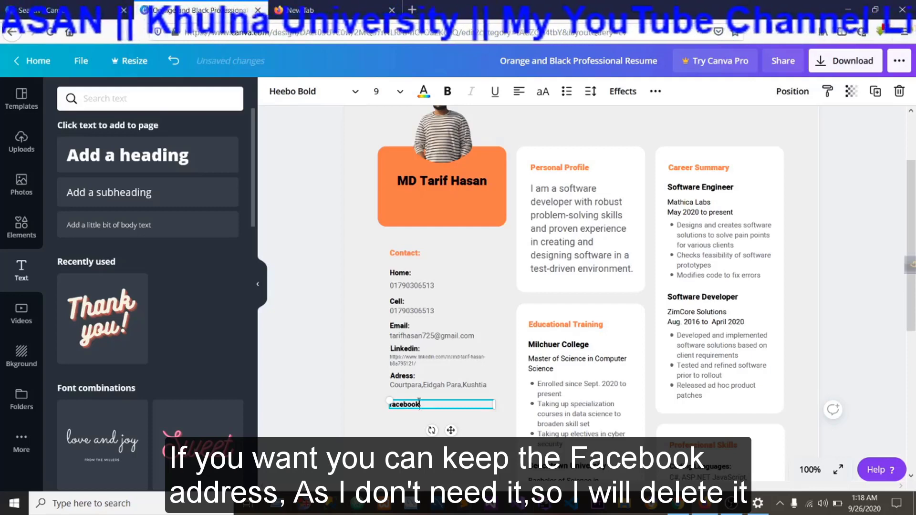
Delete the Facebook label below the postal address in the contact section.
right_click(417, 400)
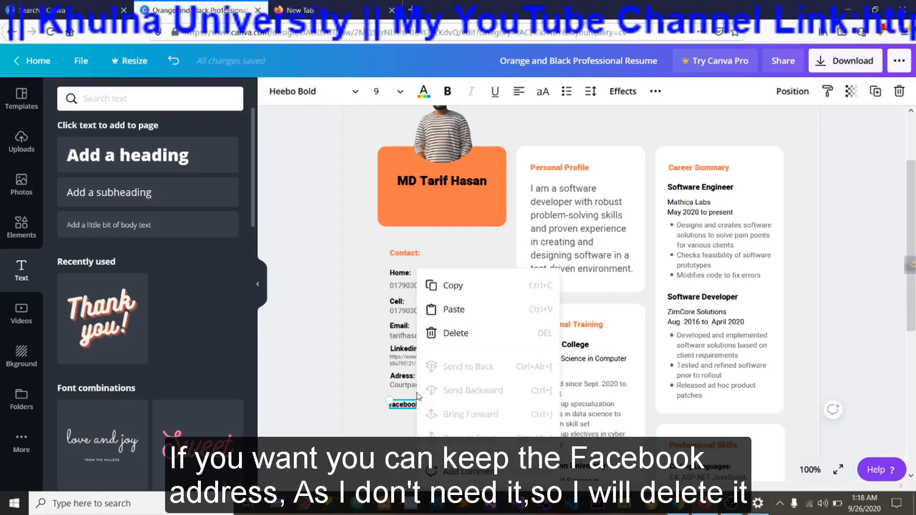
left_click(450, 332)
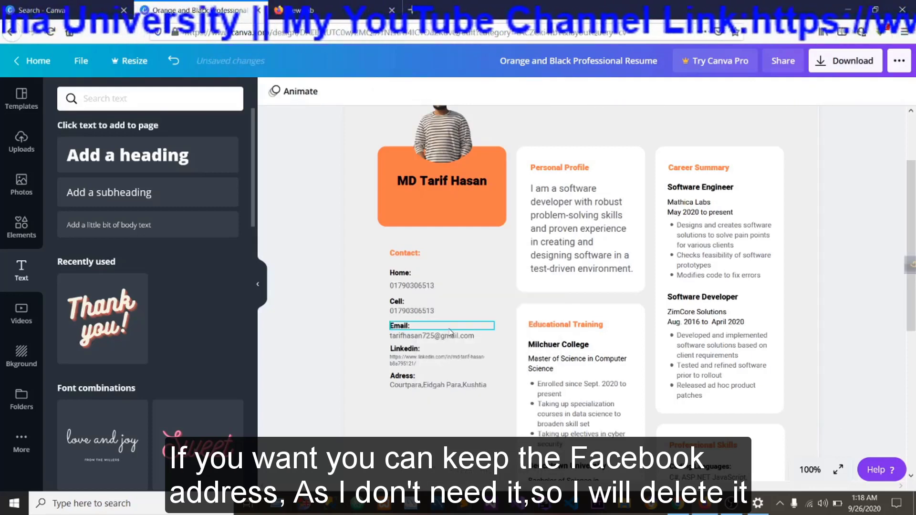
left_click(562, 165)
left_click(560, 168)
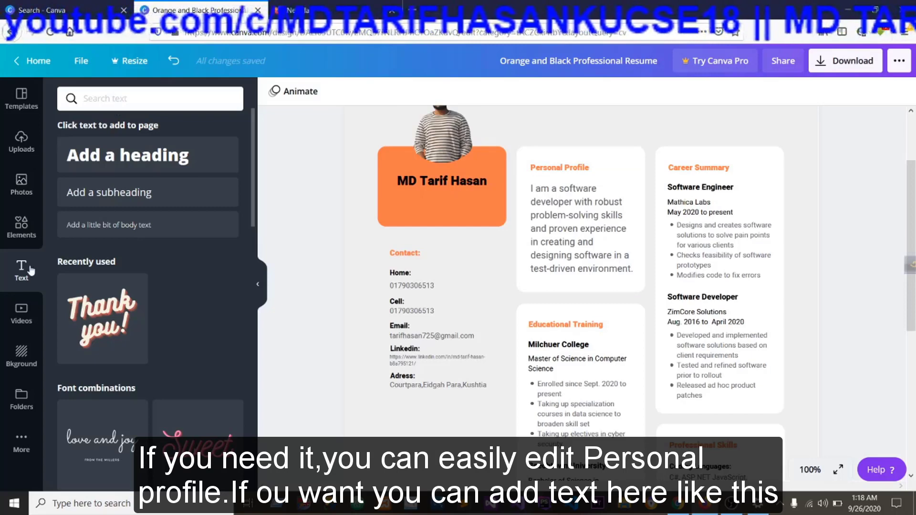
left_click(109, 158)
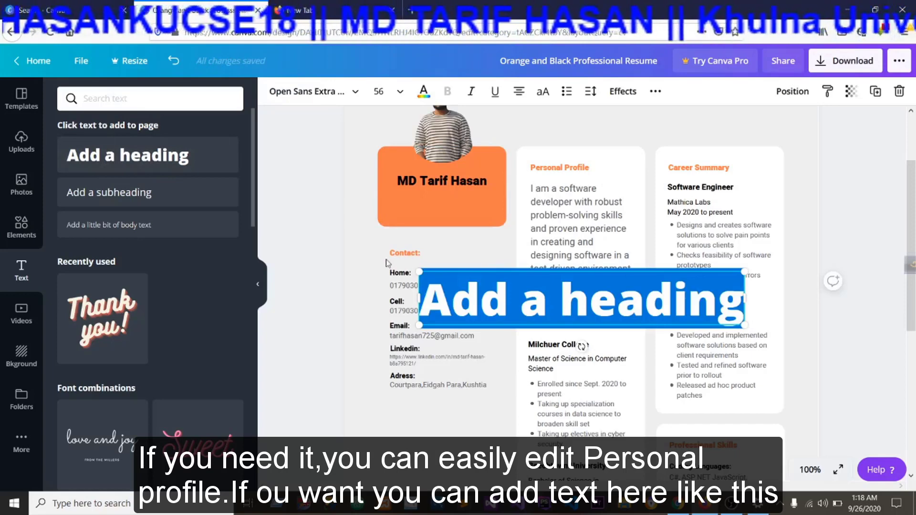
left_click(482, 274)
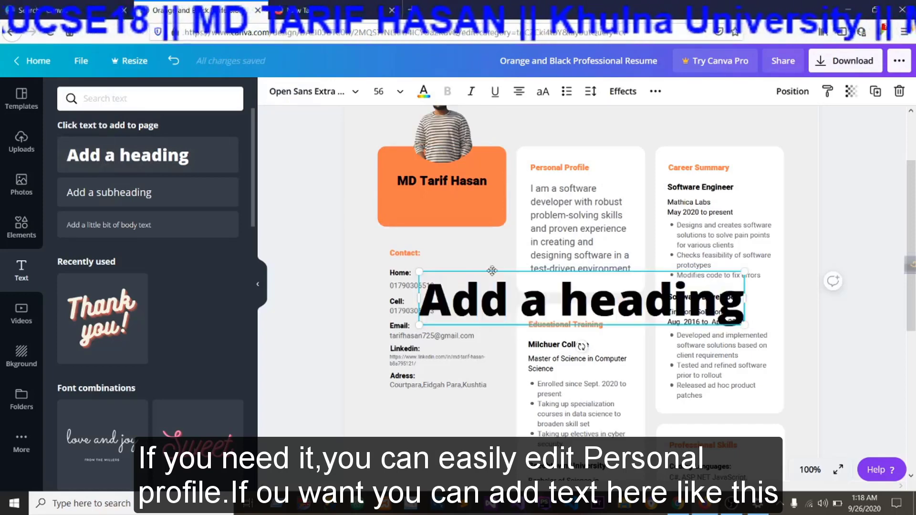
right_click(492, 270)
left_click(520, 331)
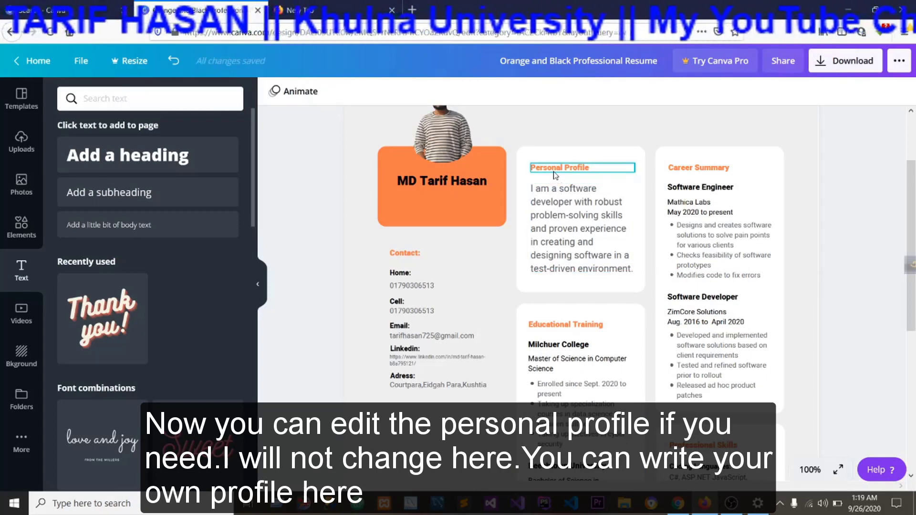
left_click(564, 204)
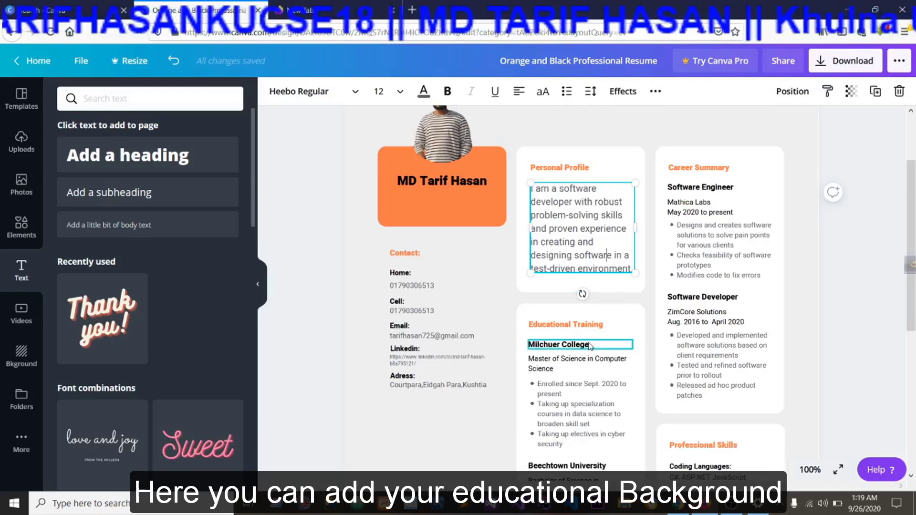
Change the Educational Training heading to Educational Background.
scroll(574, 334, "down", 1)
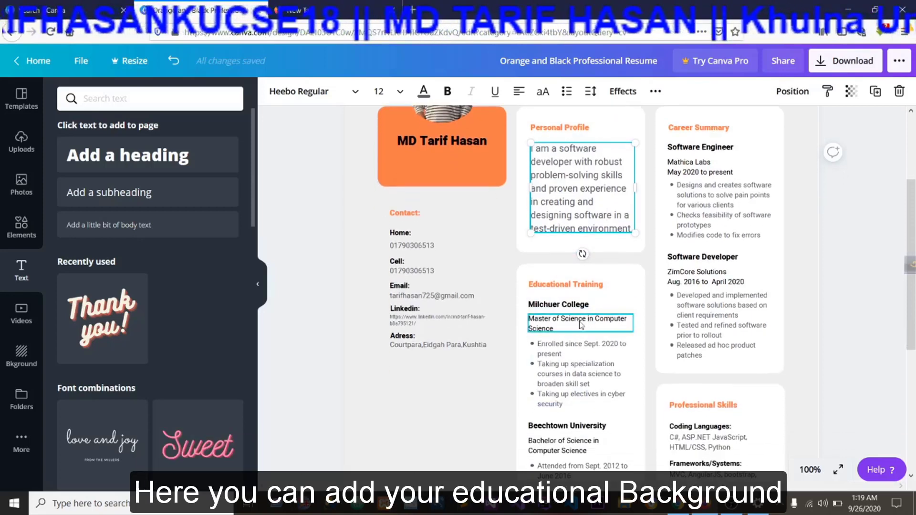
left_click(604, 288)
left_click(604, 287)
left_click(604, 284)
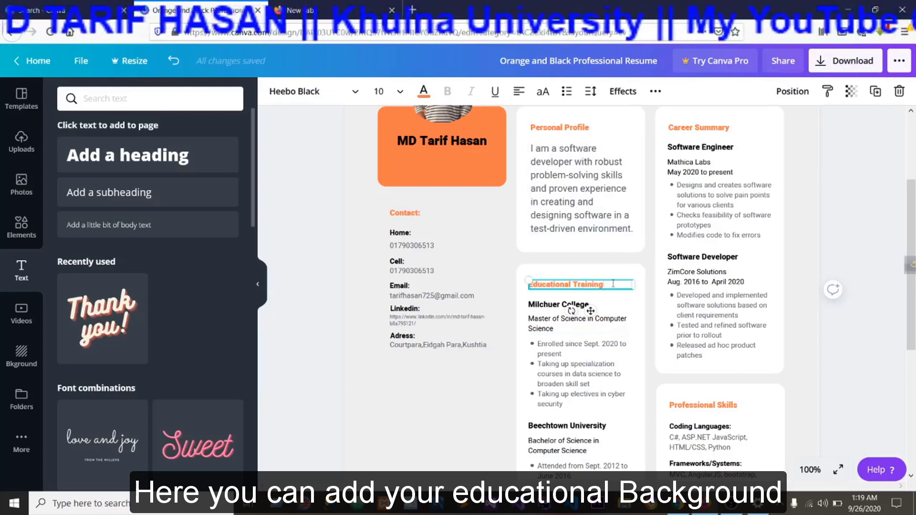
key("BackSpace")
key("BackSpace")
key("BackSpace")
key("BackSpace")
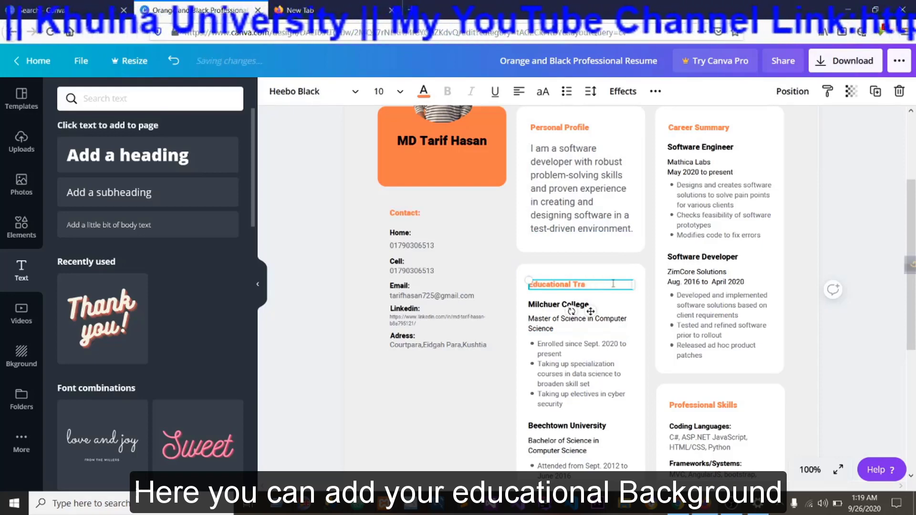
type("Background")
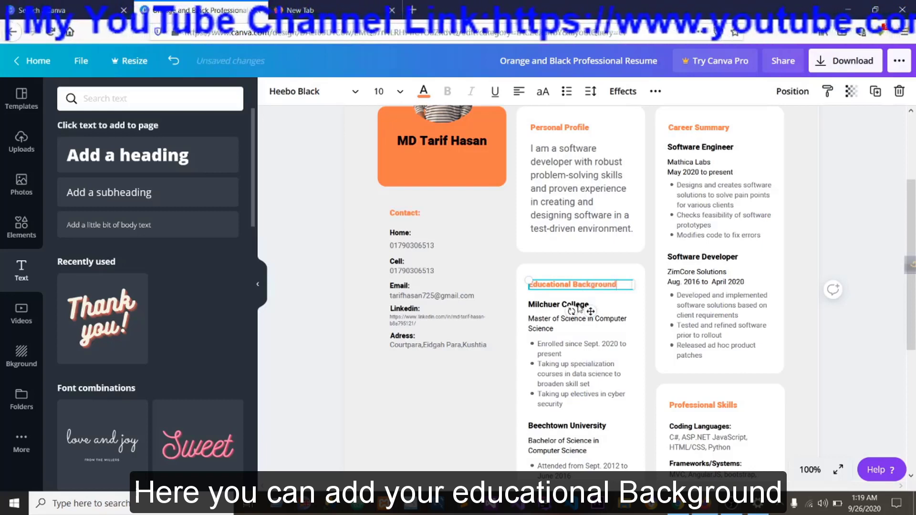
Replace Milchuer College under Educational Background with Government K.C College,Jhenidah.
left_click(548, 312)
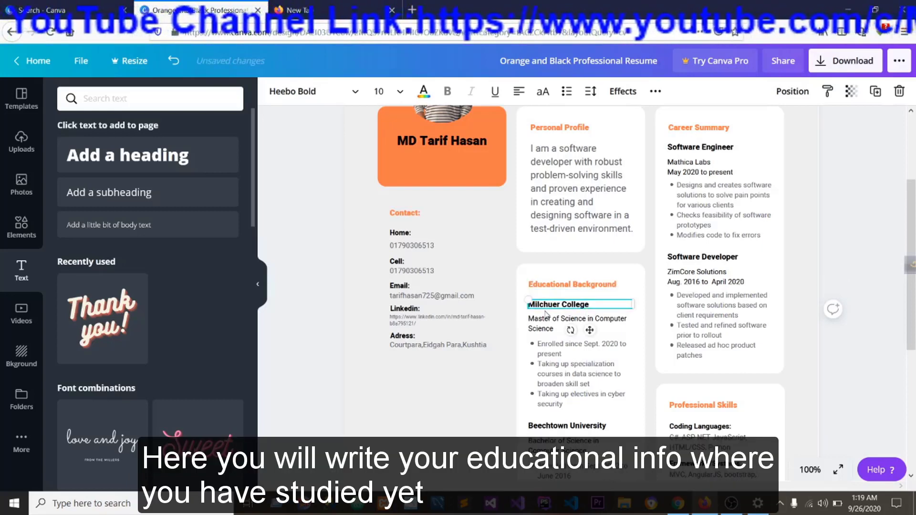
scroll(558, 318, "down", 3)
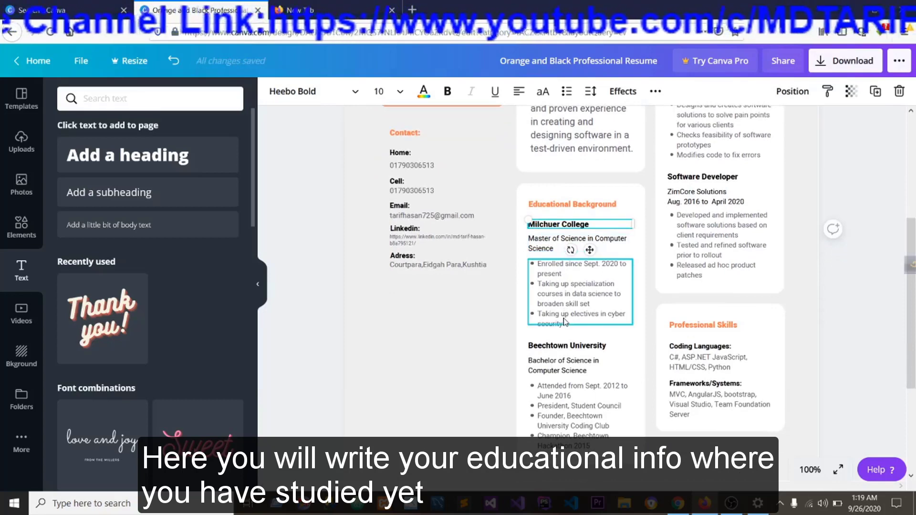
scroll(567, 319, "up", 3)
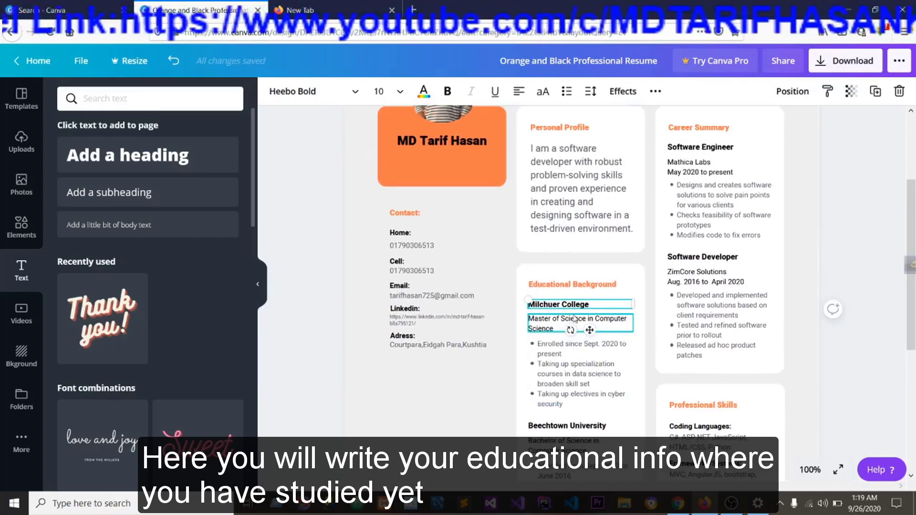
double_click(596, 304)
type("Gover")
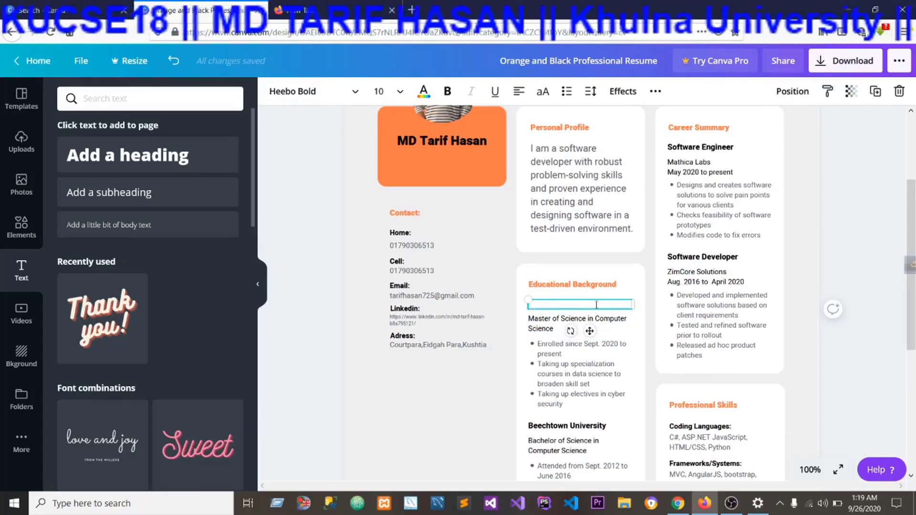
type("nemt")
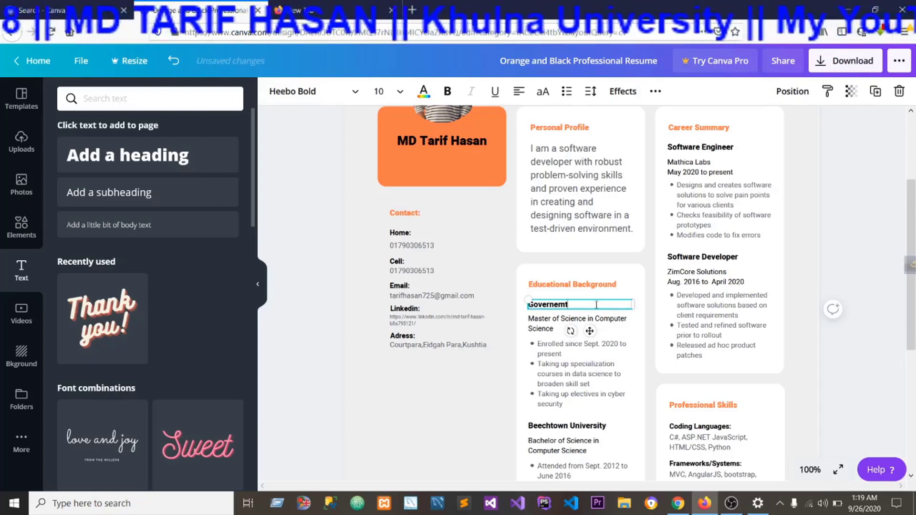
key("BackSpace")
key("BackSpace")
key("BackSpace")
key("BackSpace")
type("nm")
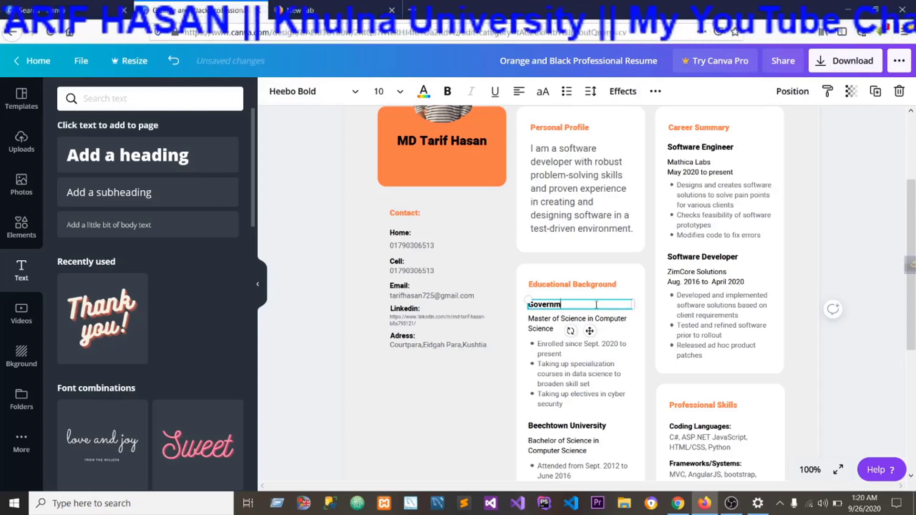
type("ent L")
key("BackSpace")
type("K.C")
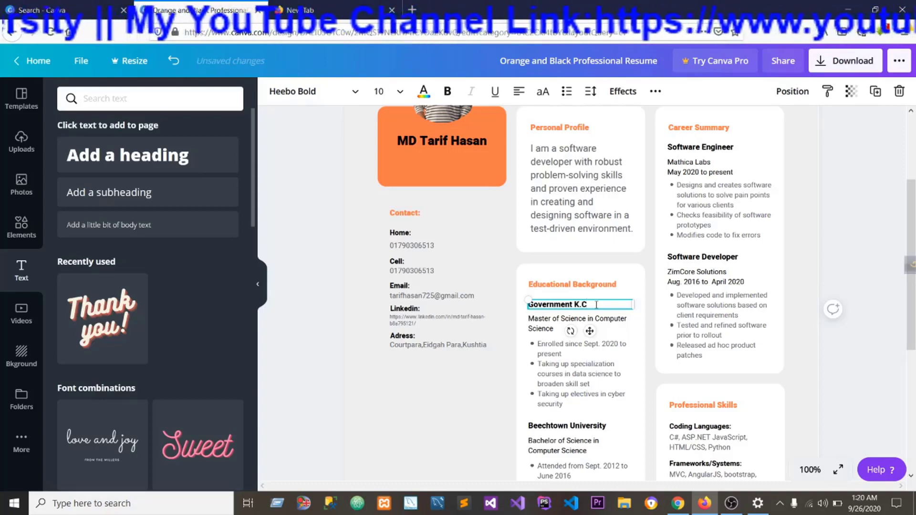
type(" Colle")
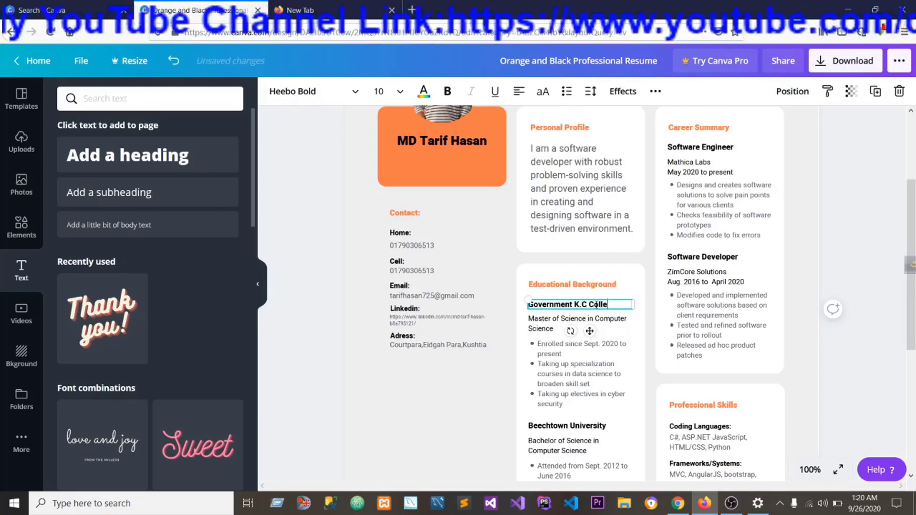
type("ge")
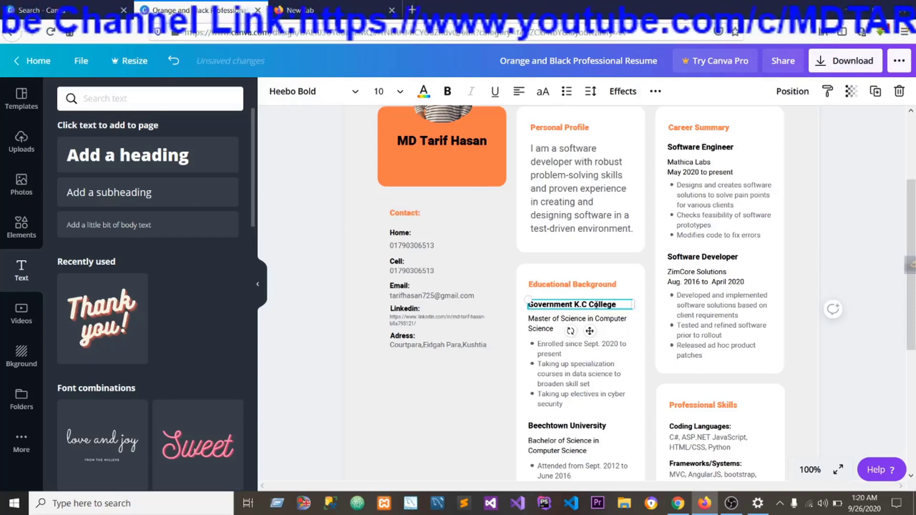
type(", Jhenidah")
Widen the text box of the Government K.C College,Jhenidah line slightly and set its font size to 8.
left_click_drag(632, 307, 644, 307)
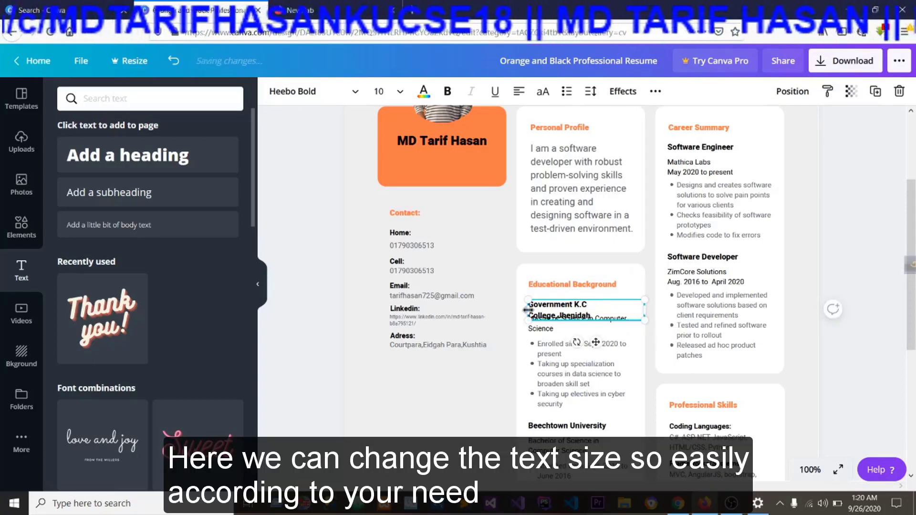
left_click_drag(593, 315, 521, 306)
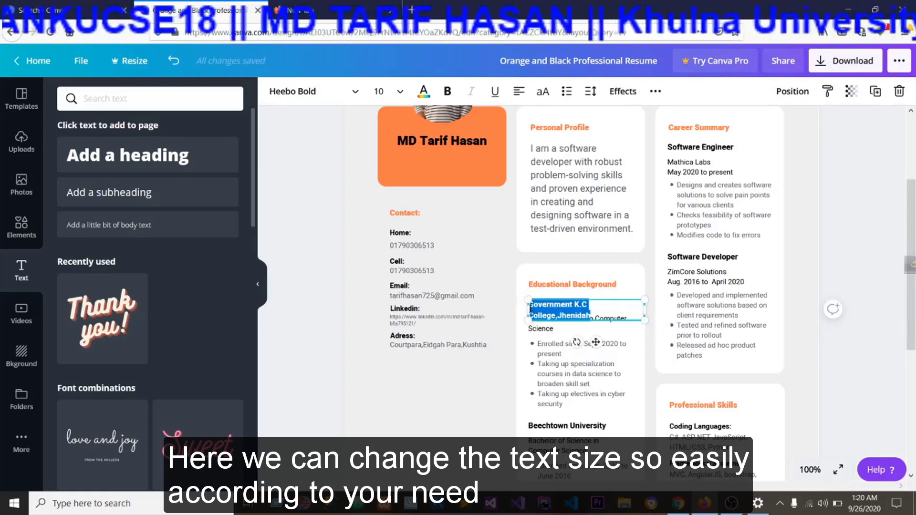
left_click(397, 93)
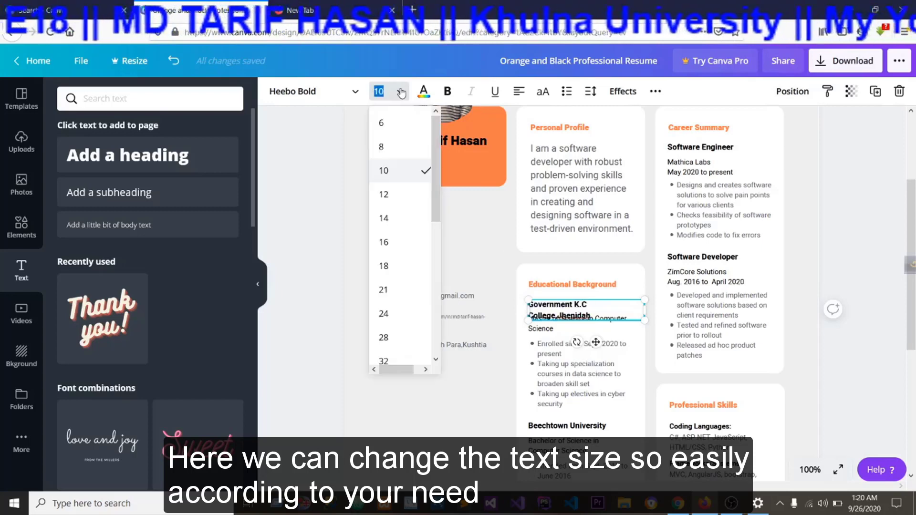
left_click(394, 146)
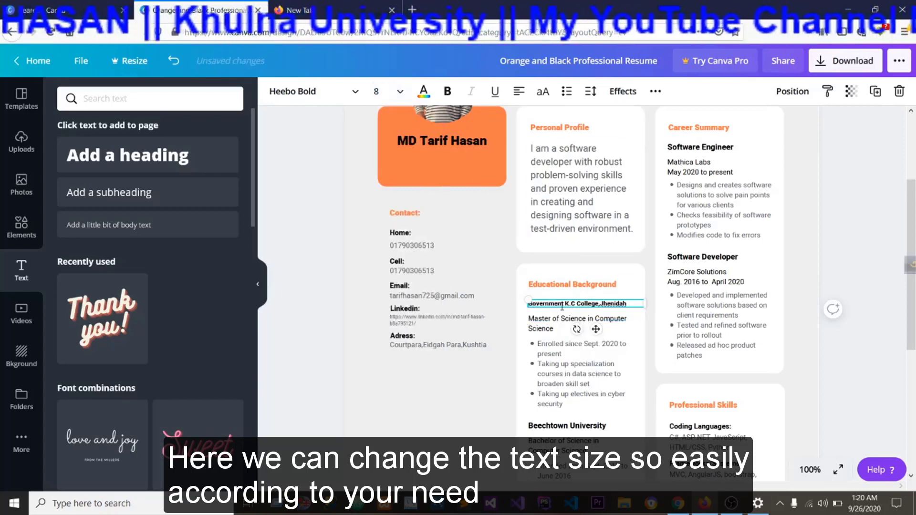
Apply bold to the whole Government K.C College,Jhenidah line.
left_click_drag(622, 303, 528, 307)
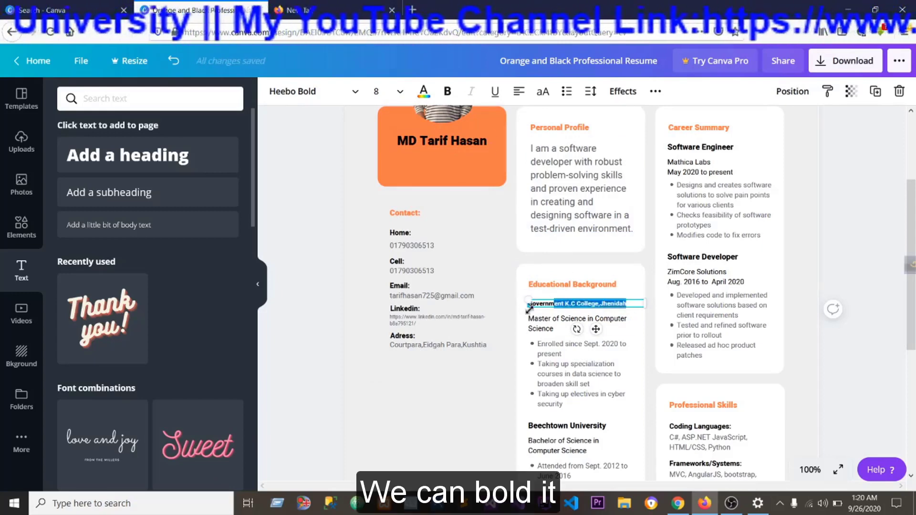
left_click(560, 303)
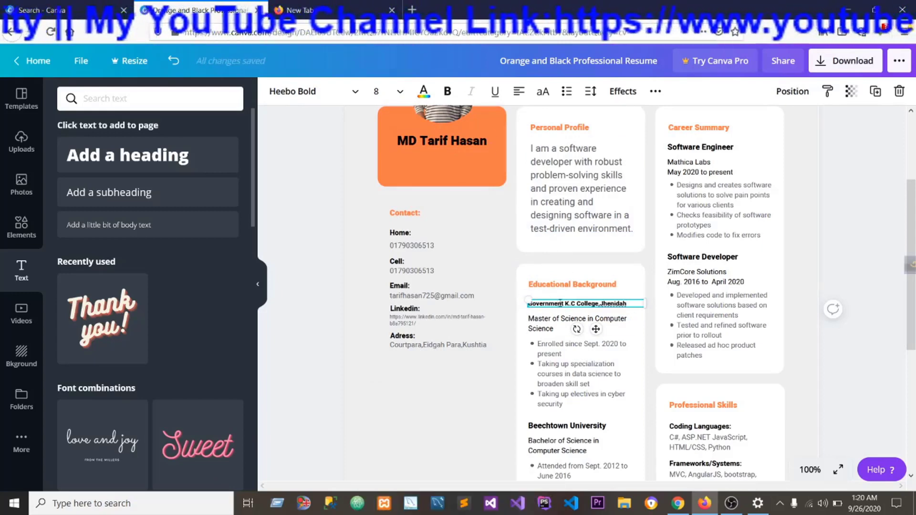
triple_click(559, 304)
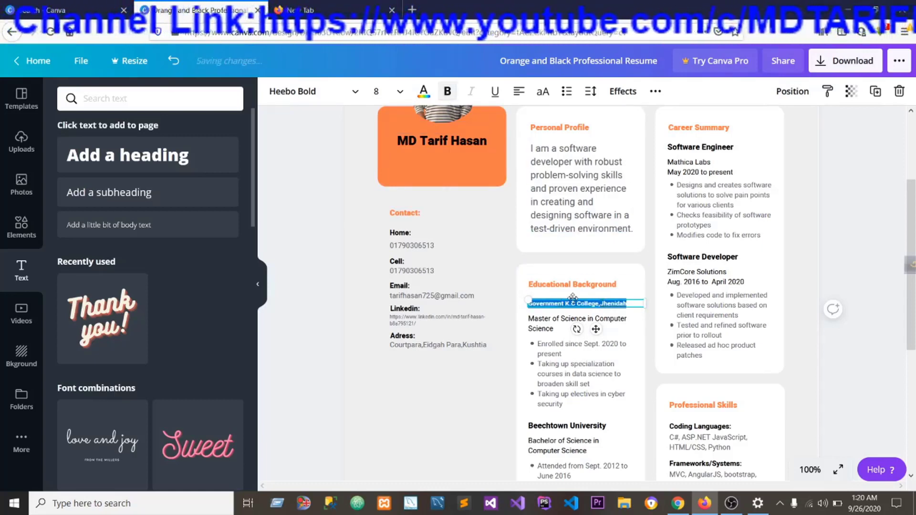
Replace the Master of Science in Computer Science line under Educational Background with Higher Secondary School Certificate.
left_click(555, 327)
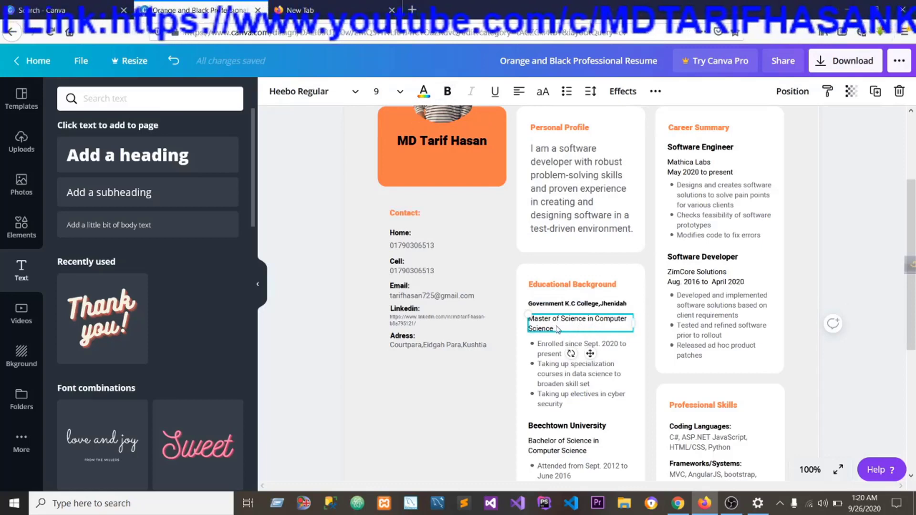
triple_click(555, 327)
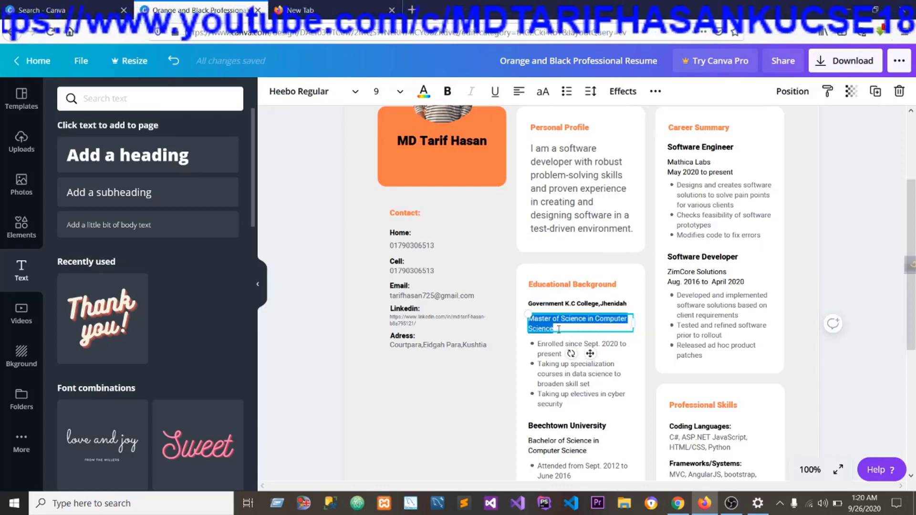
left_click(559, 328)
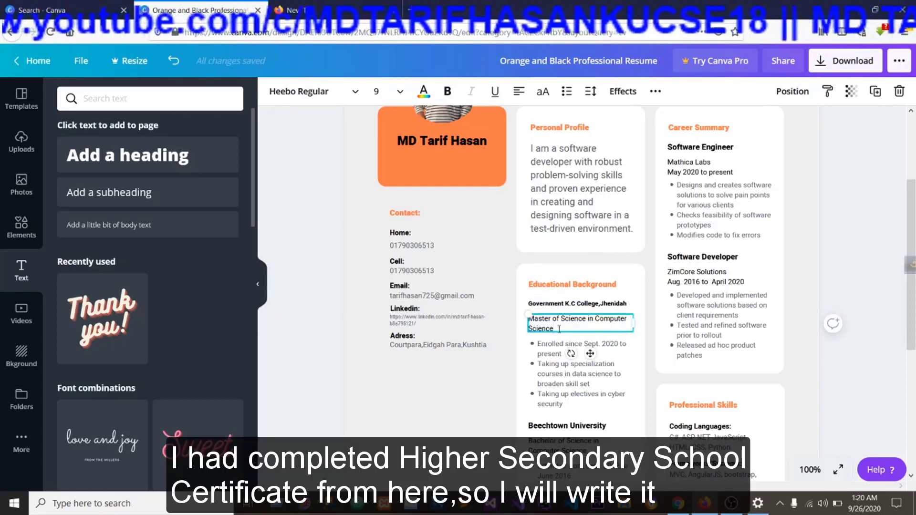
triple_click(559, 329)
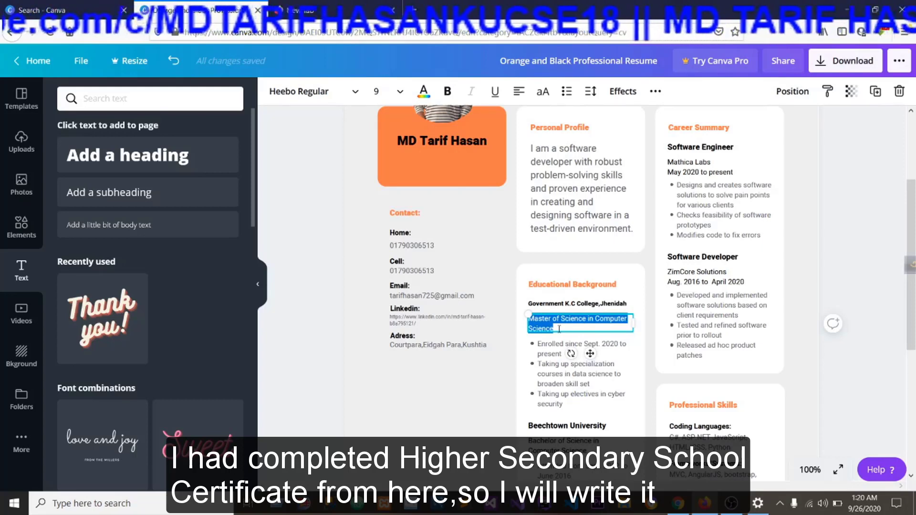
key("BackSpace")
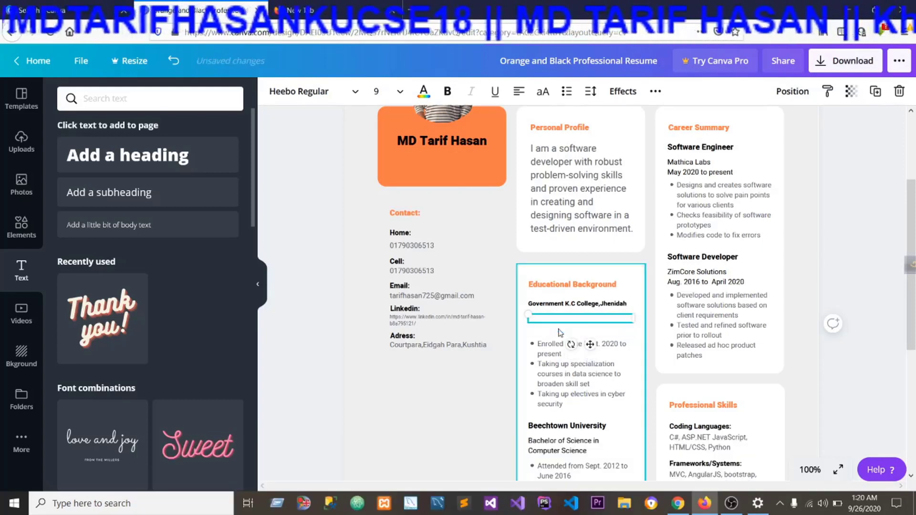
type("Higher")
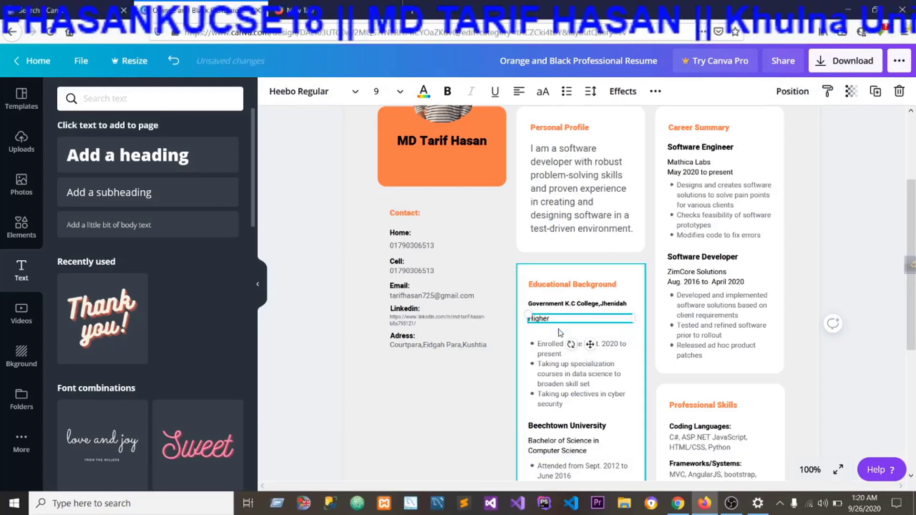
type(" Second")
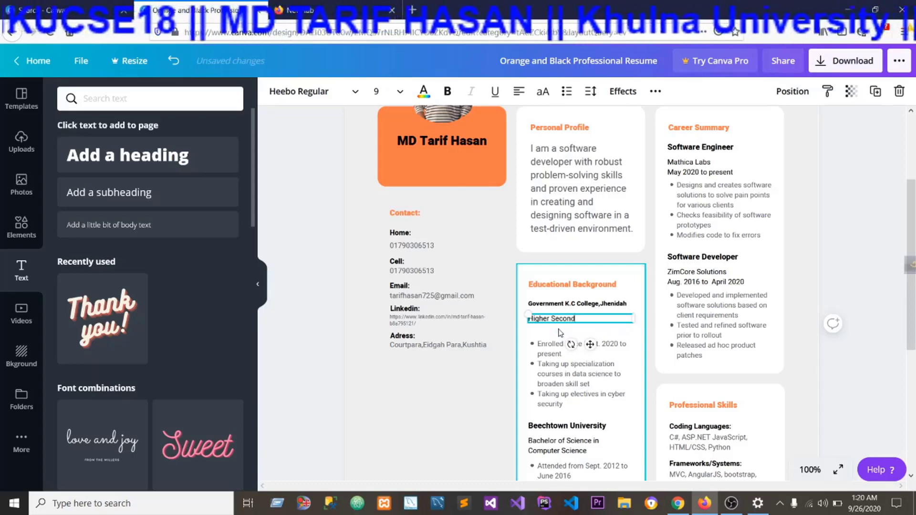
type("a")
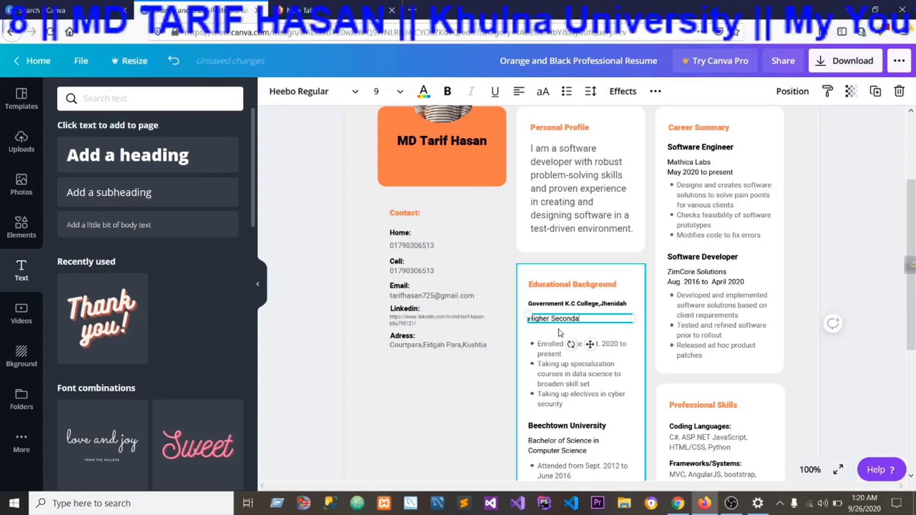
type("ry Sch")
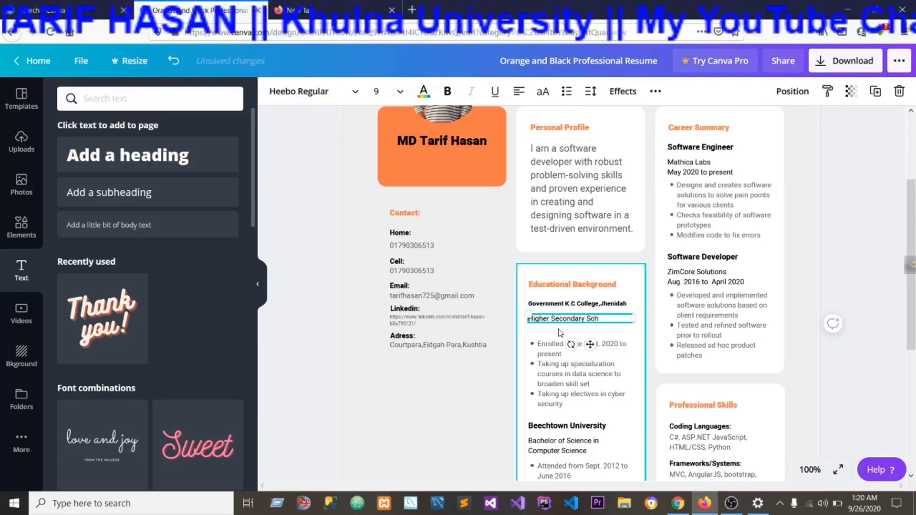
type("ool C")
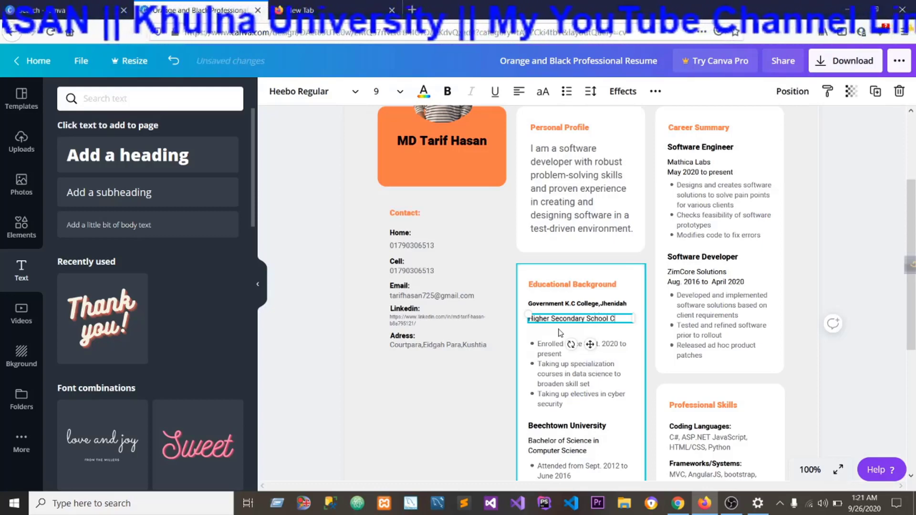
type("ertific")
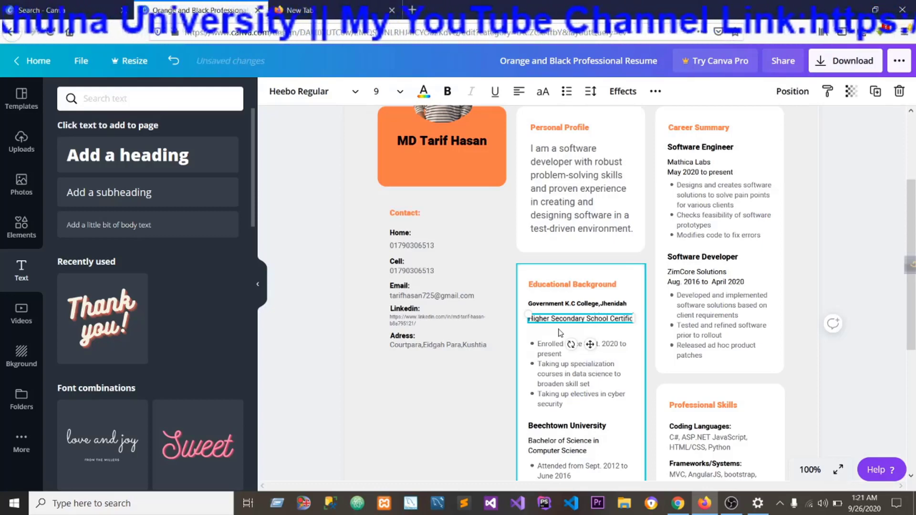
type("ate")
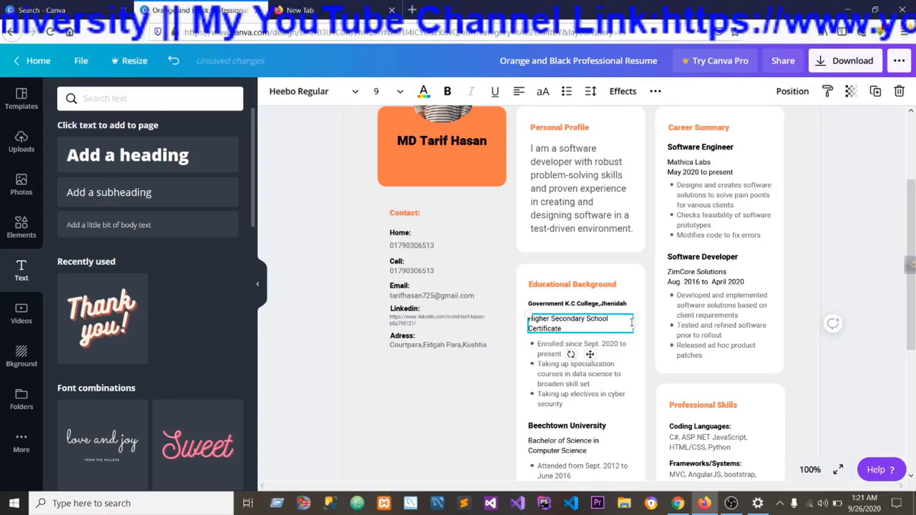
Widen the Higher Secondary School Certificate text box to fit one line, and shift it and the college name line slightly left.
left_click_drag(633, 323, 646, 323)
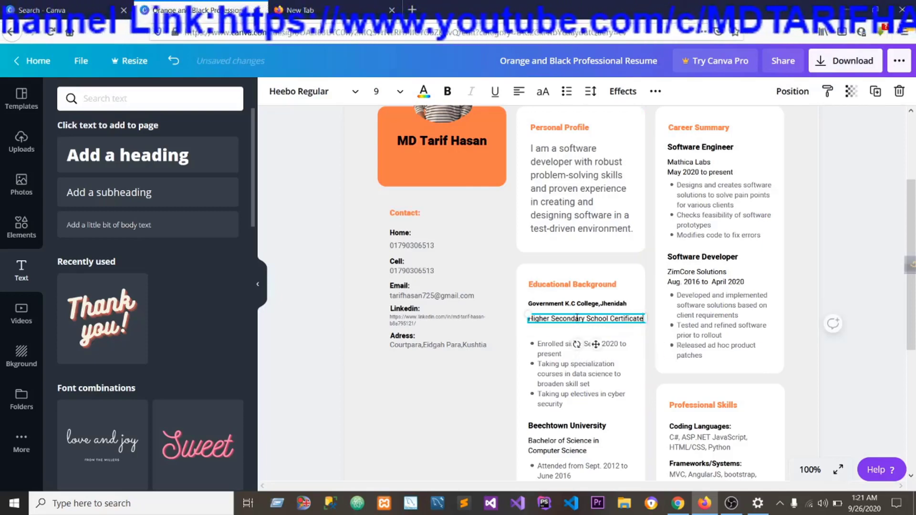
left_click_drag(576, 314, 571, 313)
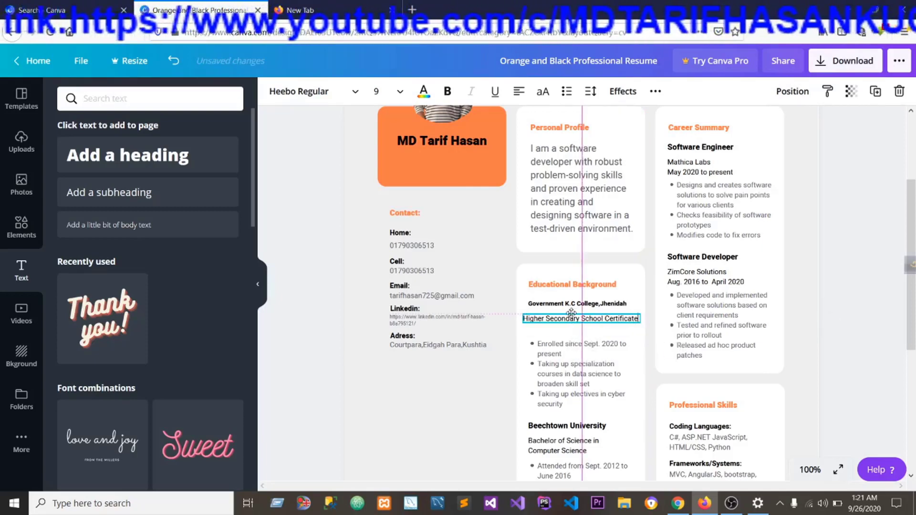
left_click(565, 305)
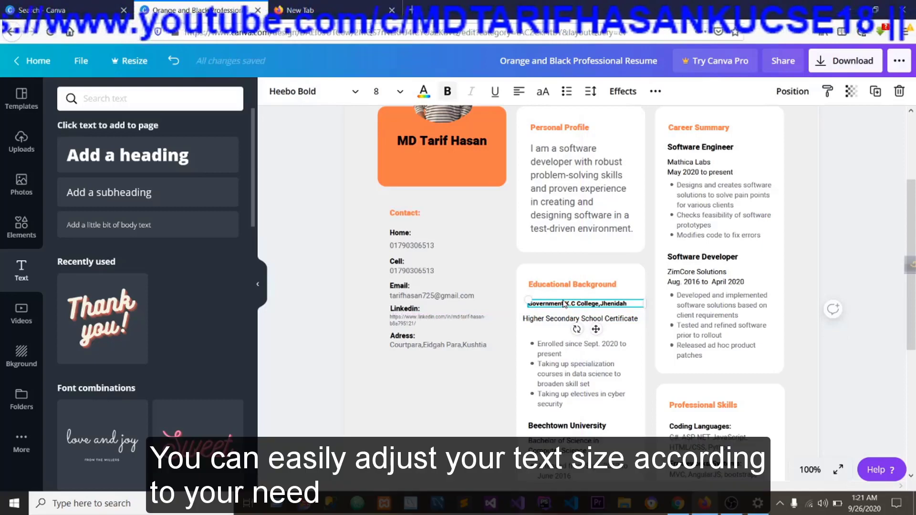
left_click_drag(565, 304, 559, 301)
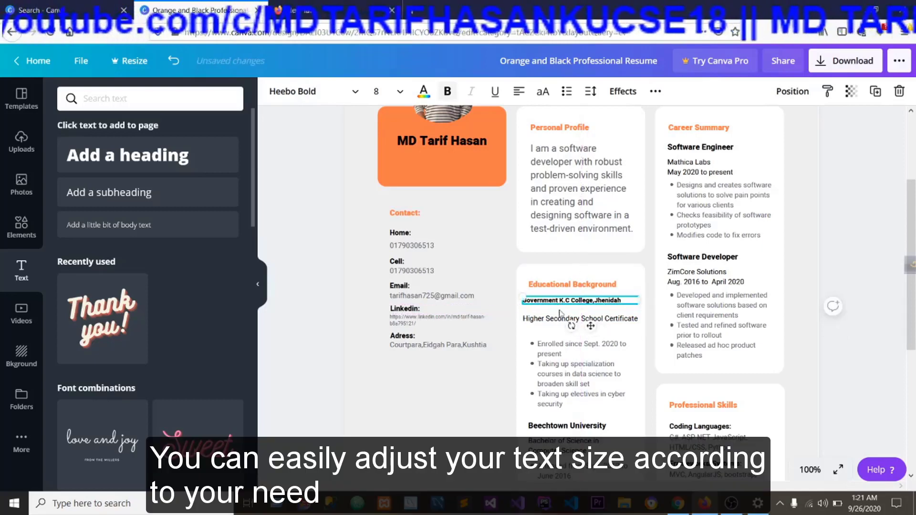
Widen the white Educational Background card slightly by extending its right edge.
left_click(639, 398)
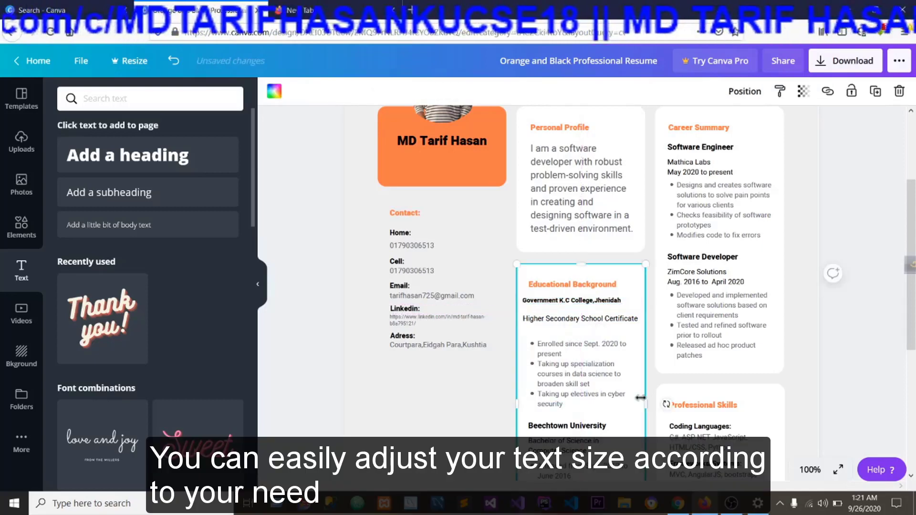
scroll(636, 387, "down", 1)
left_click_drag(647, 362, 655, 364)
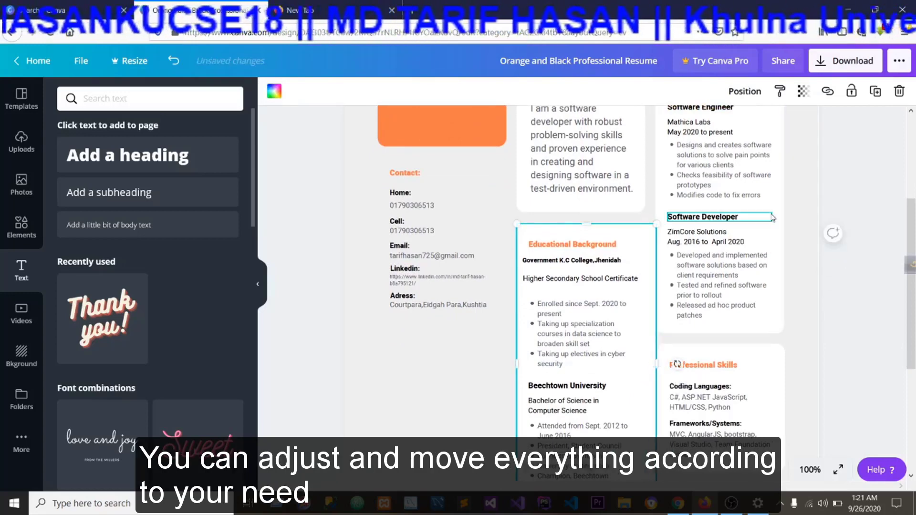
Shift the white Career Summary and Professional Skills cards slightly right, and nudge the Educational Background heading slightly left.
left_click(720, 217)
left_click(717, 236)
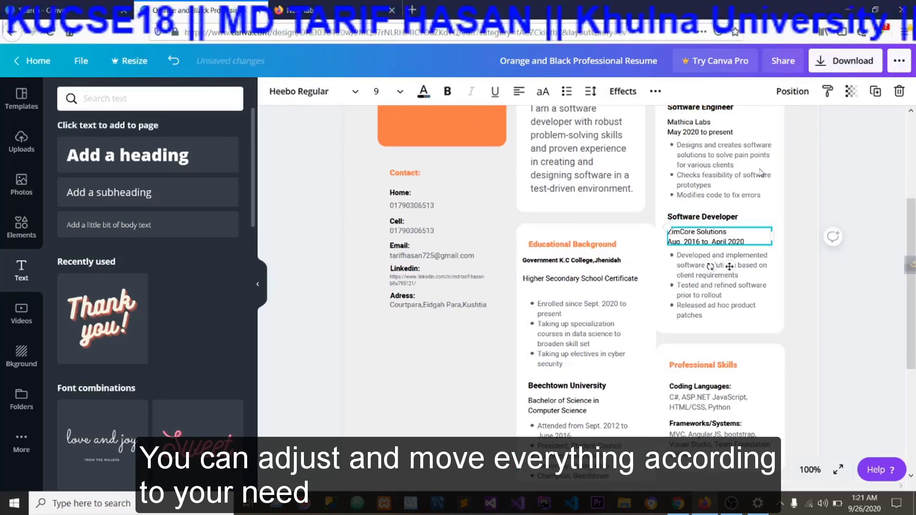
left_click(784, 200)
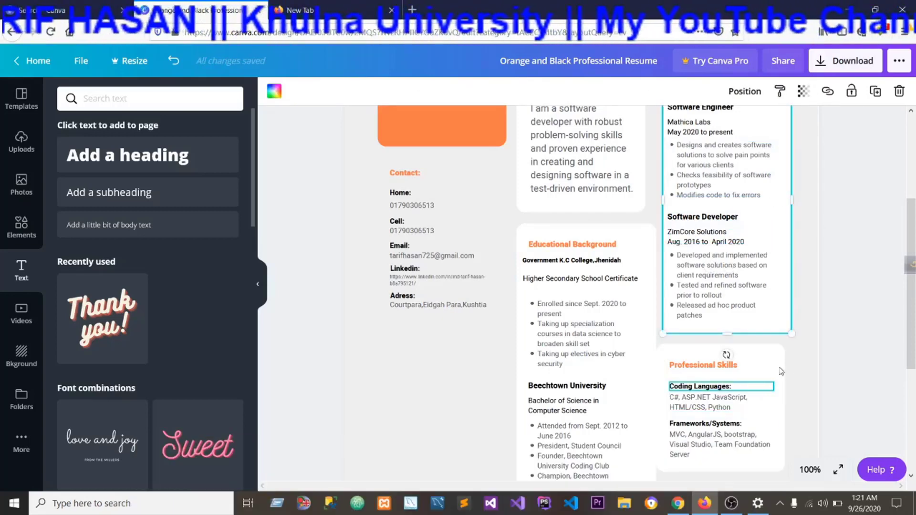
left_click(773, 386)
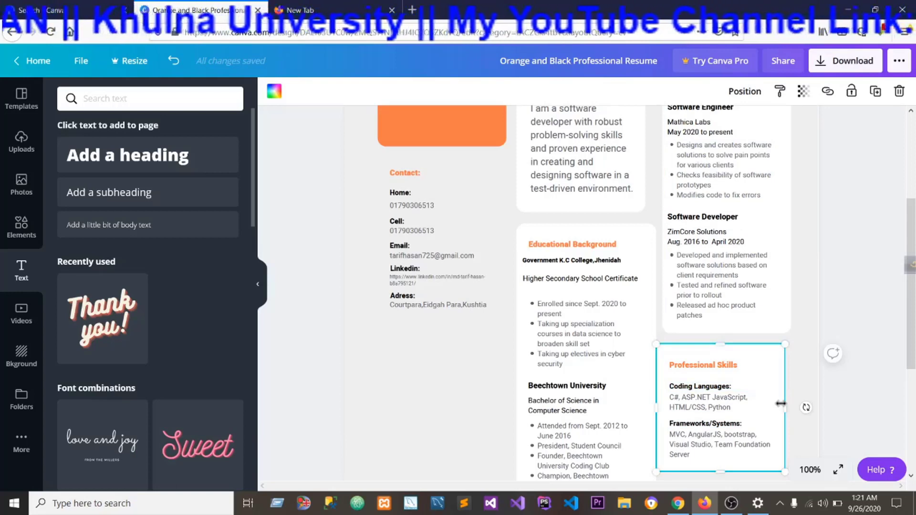
left_click_drag(780, 404, 780, 402)
left_click_drag(657, 408, 666, 407)
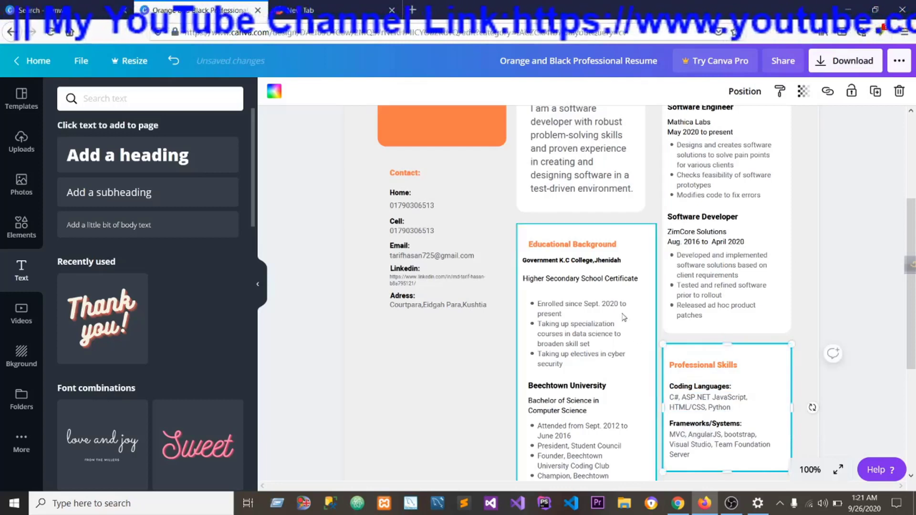
left_click(578, 252)
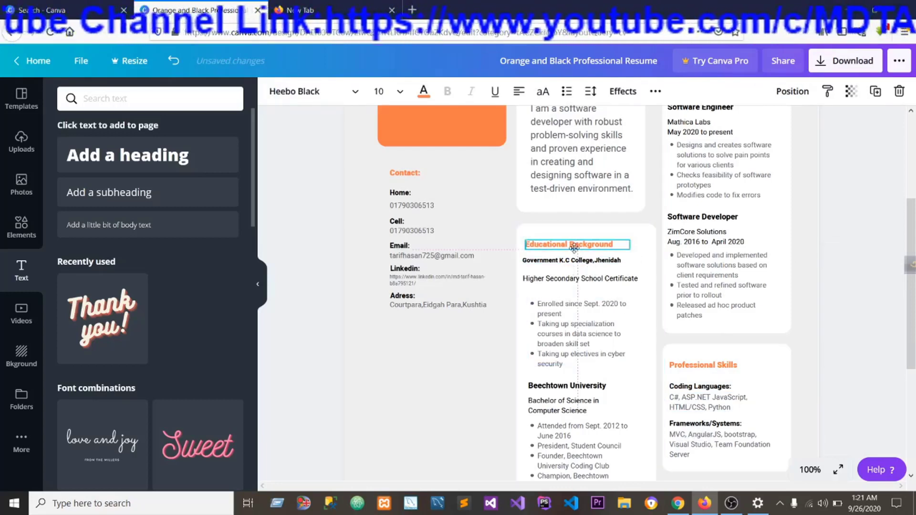
Replace the first bullet under Higher Secondary School Certificate with Class of 2017.
left_click(577, 312)
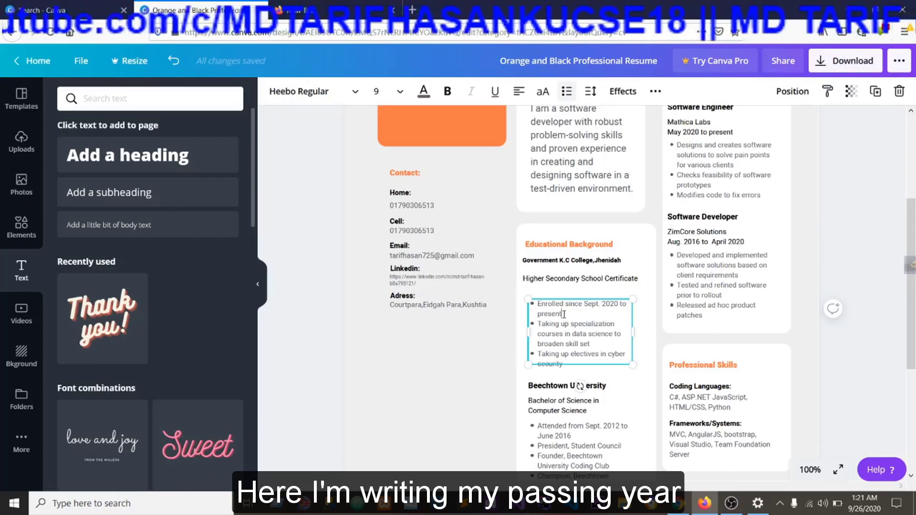
left_click_drag(562, 314, 535, 308)
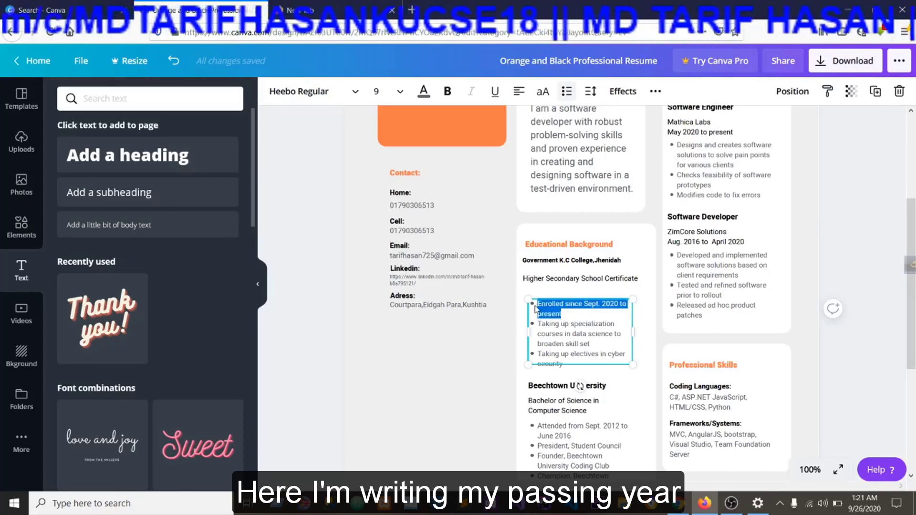
key("BackSpace")
type("Cla")
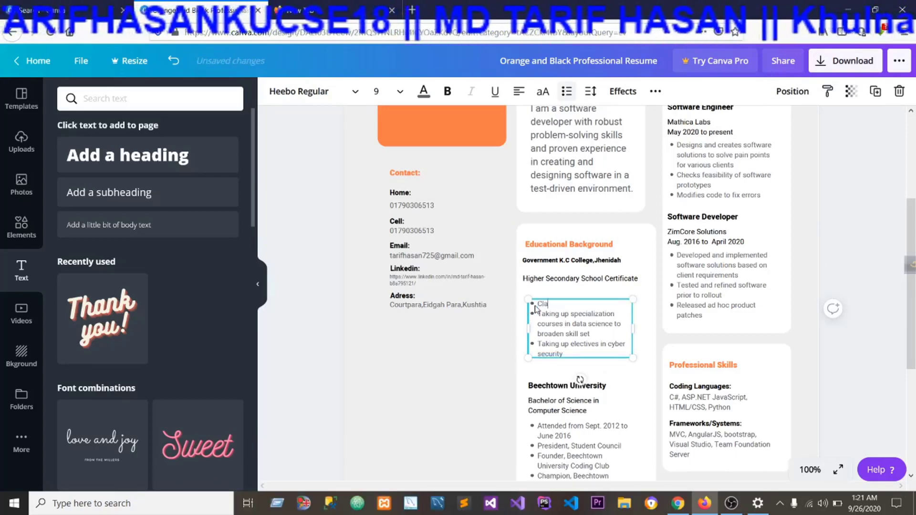
type("ss of 2017")
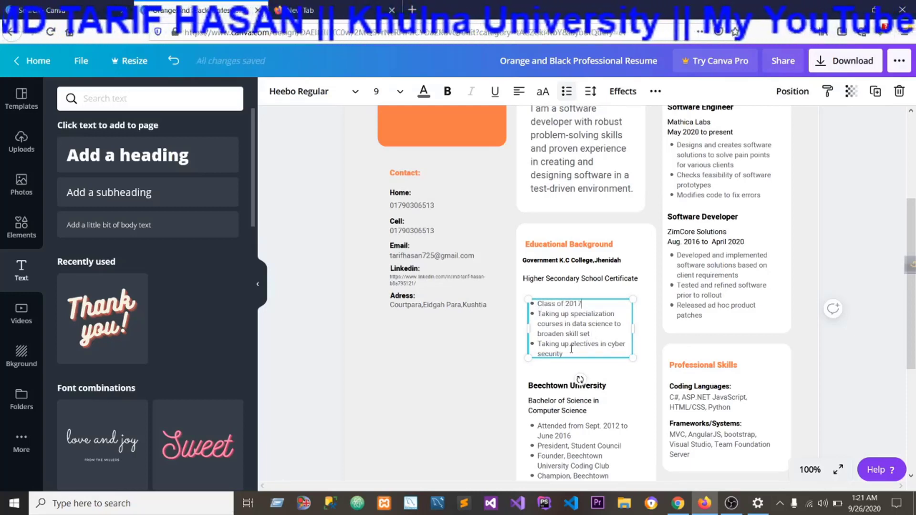
Replace the two remaining bullets below Class of 2017 with a single bullet reading GPA 4.92.
left_click_drag(564, 354, 537, 313)
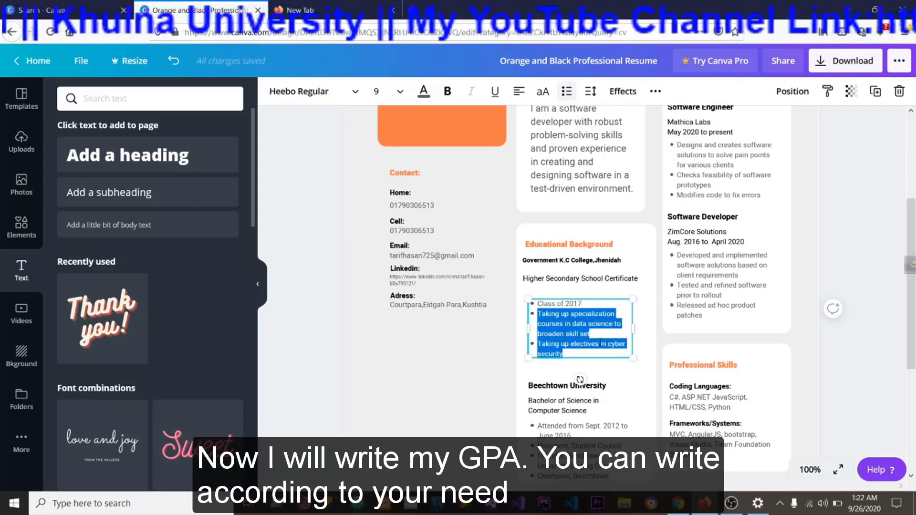
key("BackSpace")
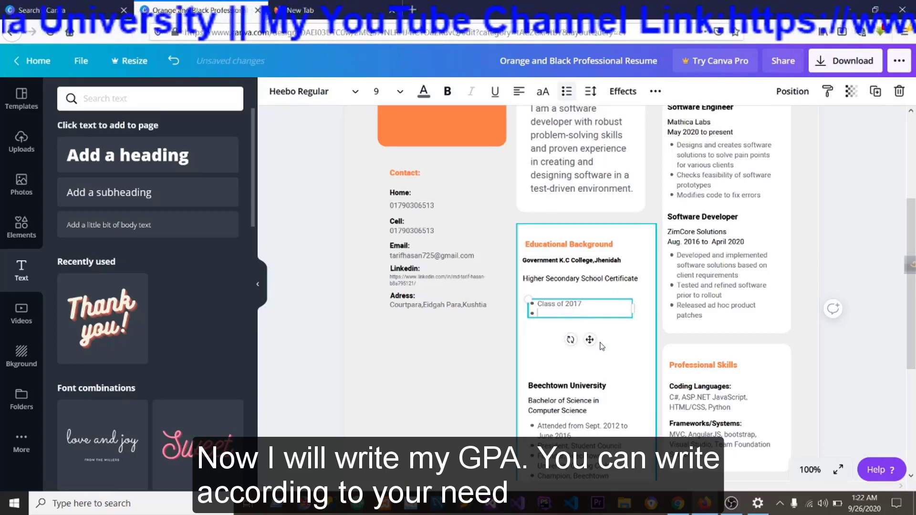
type("GP")
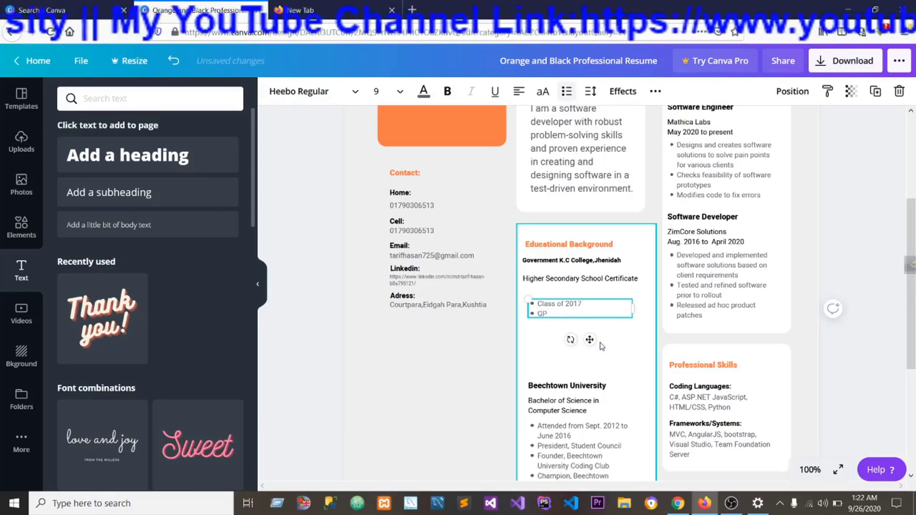
type("A 4.9")
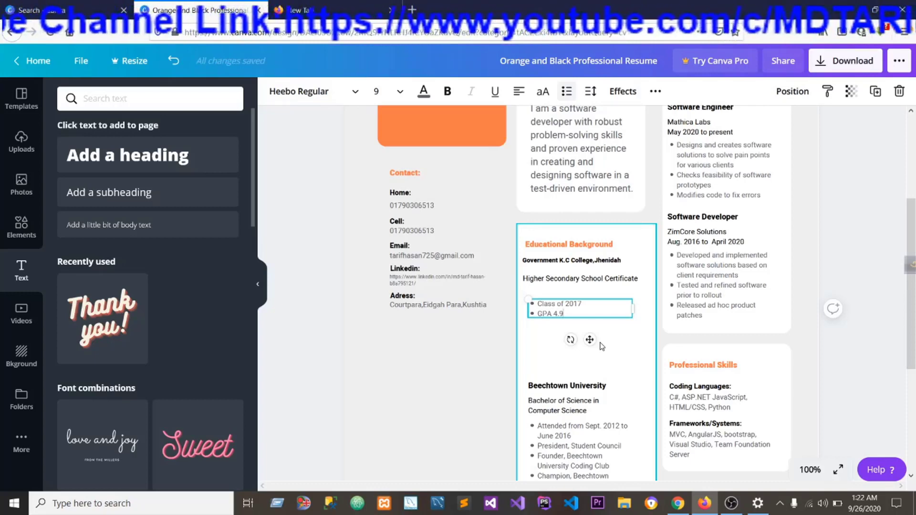
type("2")
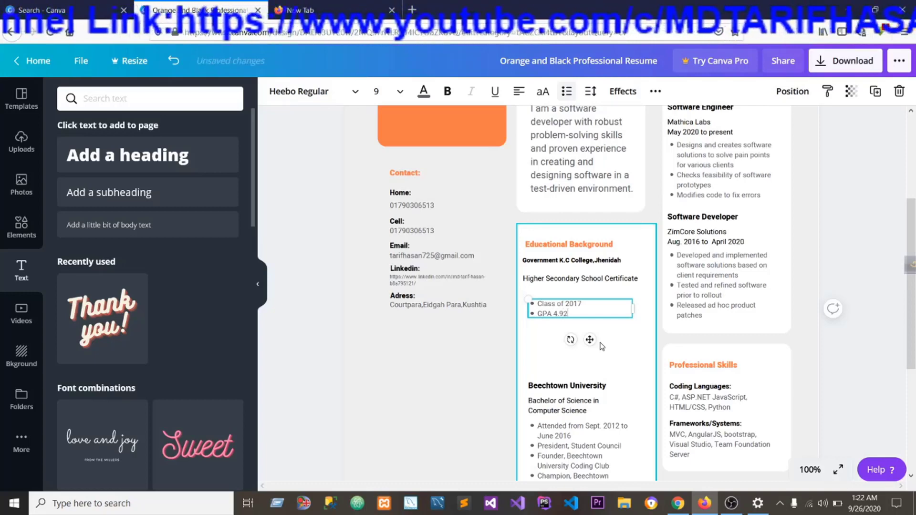
left_click(570, 369)
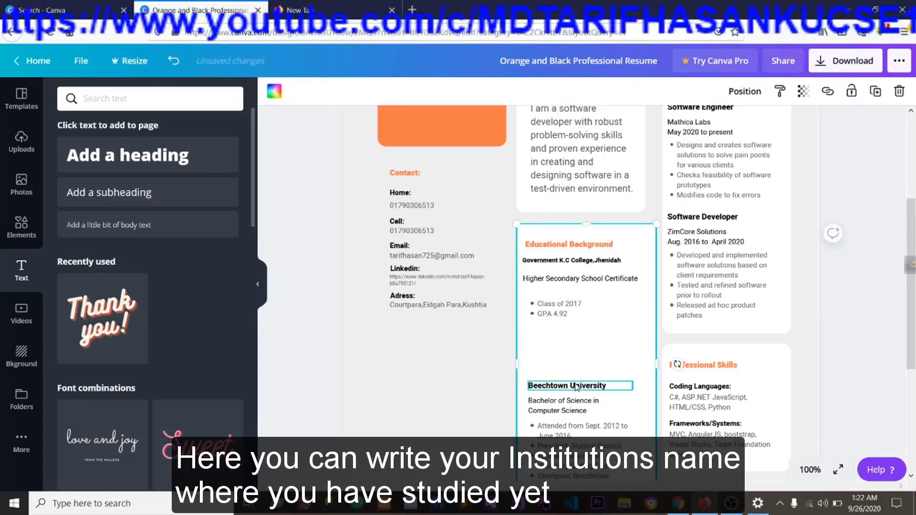
Move the Beechtown University heading up closer to the GPA 4.92 bullet and replace its text with Khulna University.
left_click(573, 387)
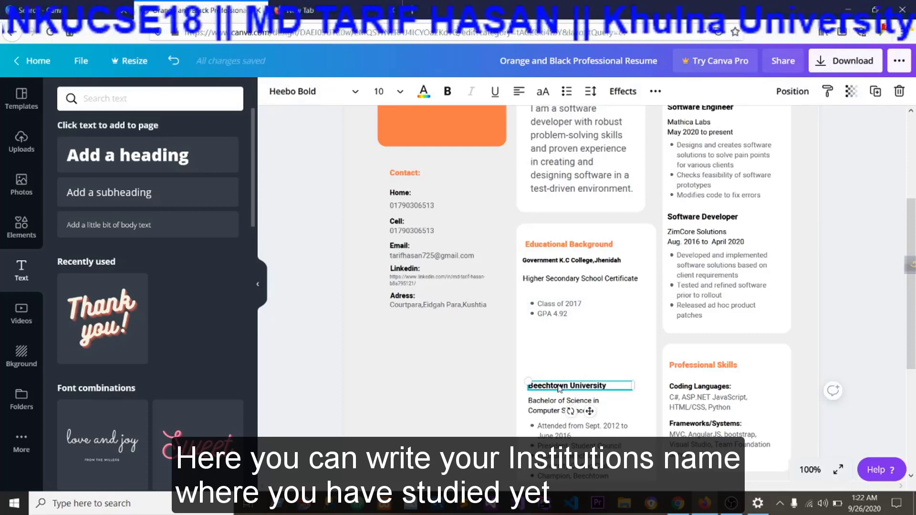
left_click_drag(559, 389, 557, 350)
double_click(606, 349)
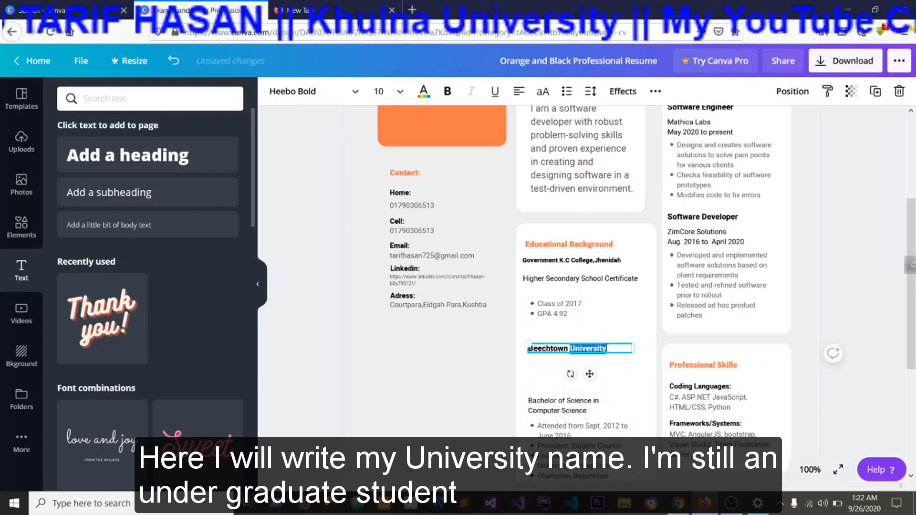
key("ctrl+a")
key("BackSpace")
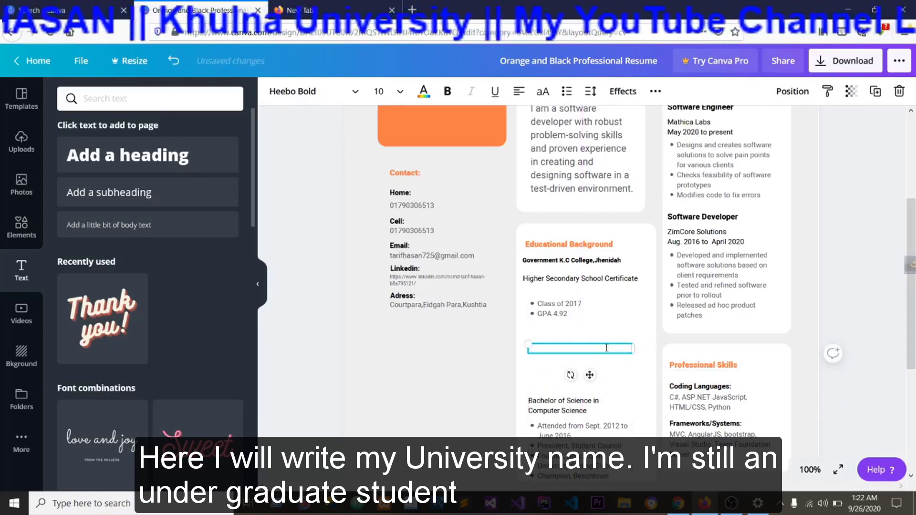
type("Khulna Univ")
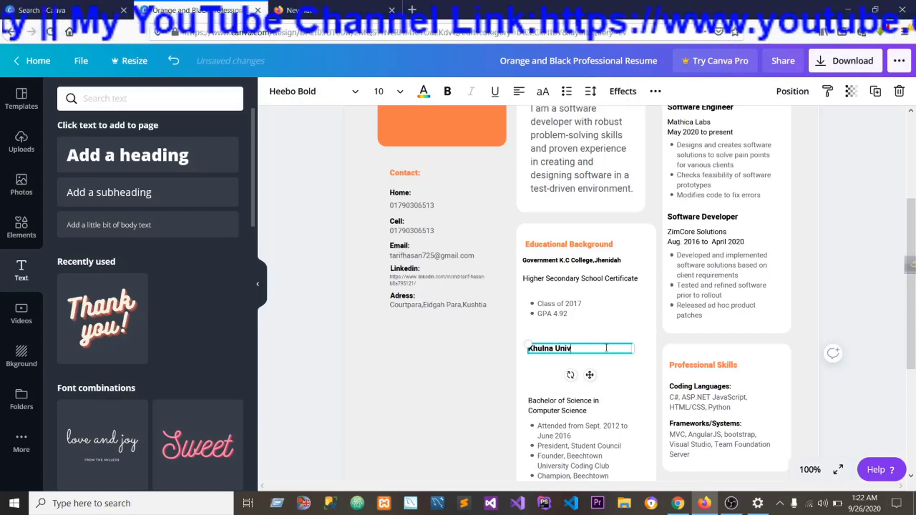
type("ersity")
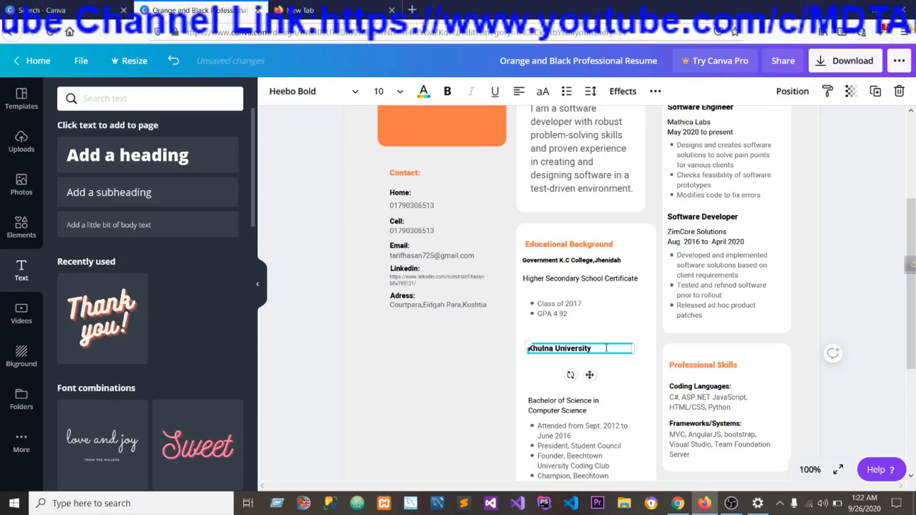
Move the Bachelor of Science in Computer Science text up directly beneath Khulna University and widen its text box slightly.
left_click(568, 429)
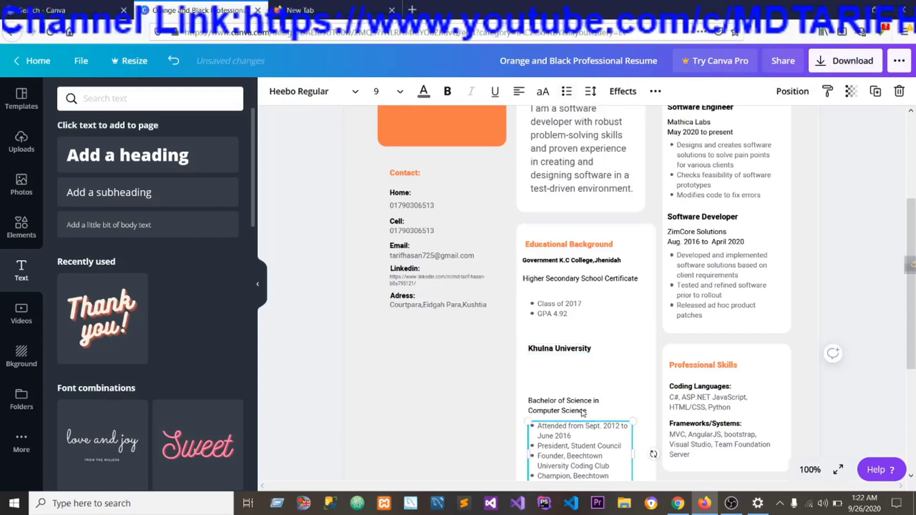
left_click(564, 399)
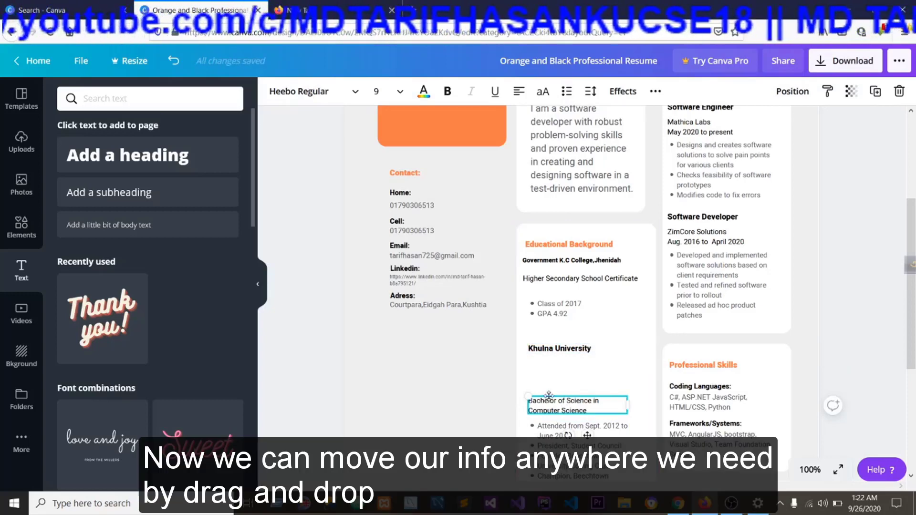
left_click_drag(549, 394, 546, 359)
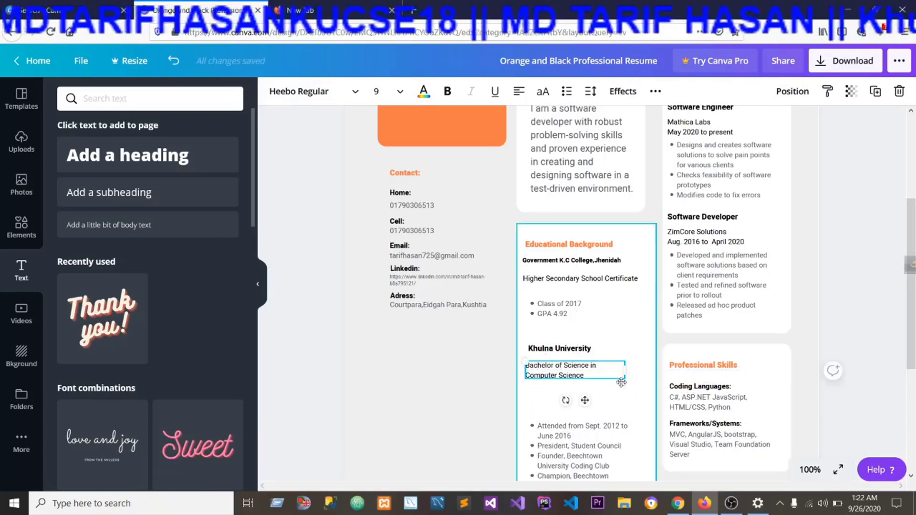
left_click_drag(623, 373, 630, 372)
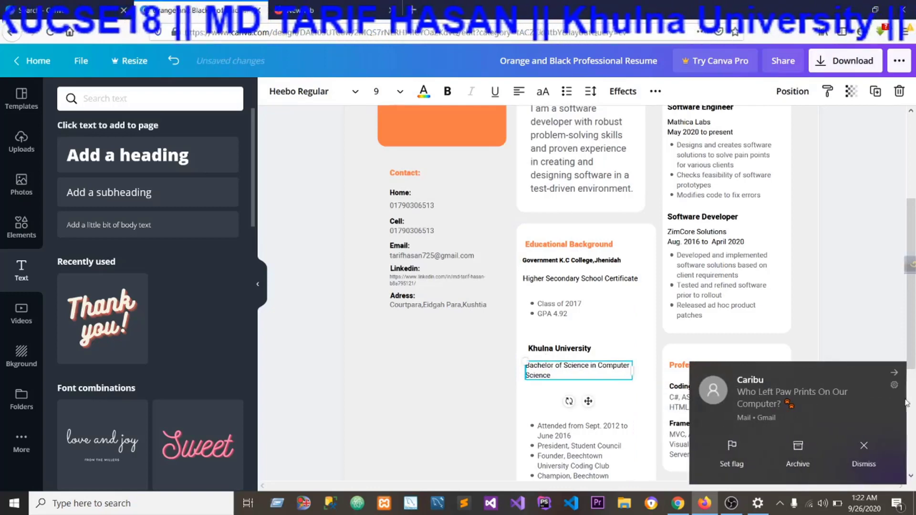
left_click(894, 375)
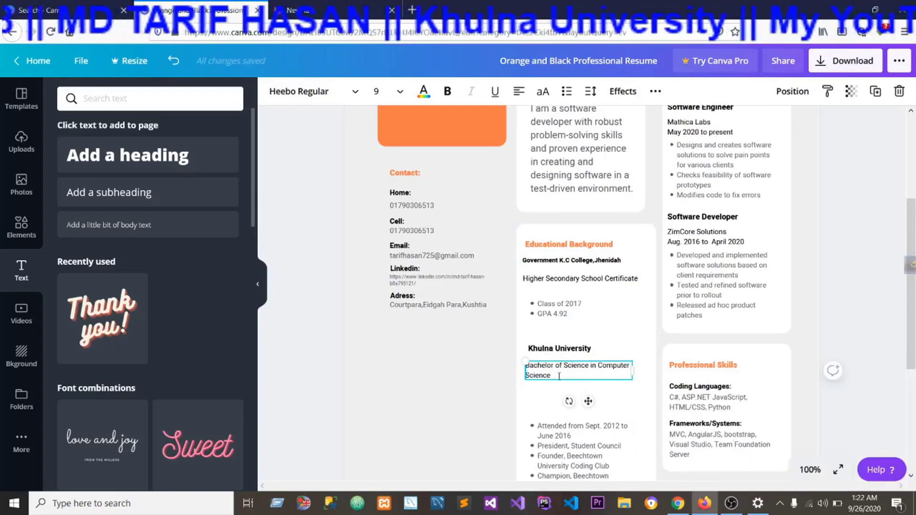
Replace the degree text under Khulna University with Computer Science & Engineering Discipline.
double_click(527, 367)
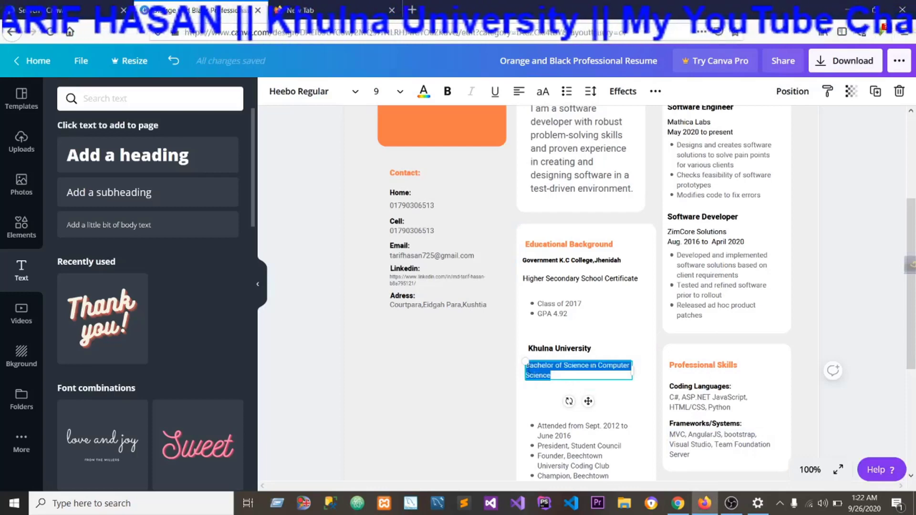
key("BackSpace")
type("Co")
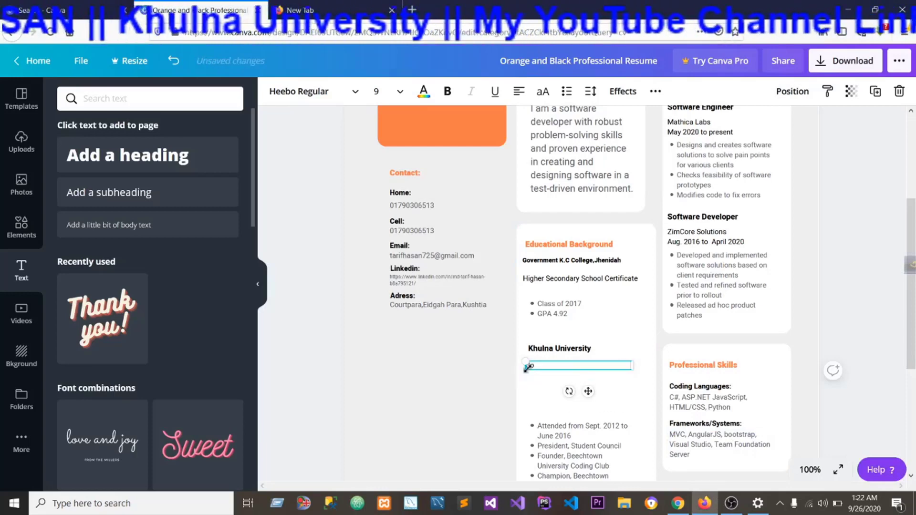
type("mput")
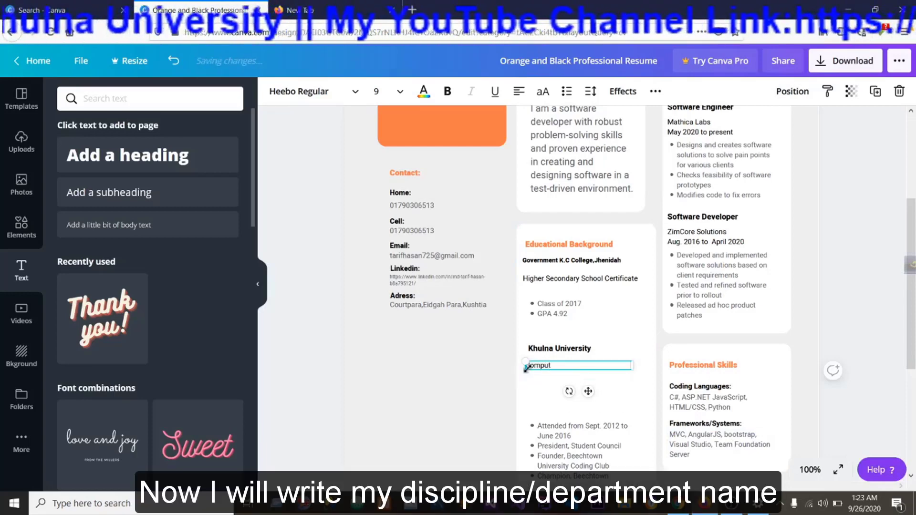
type("er Science")
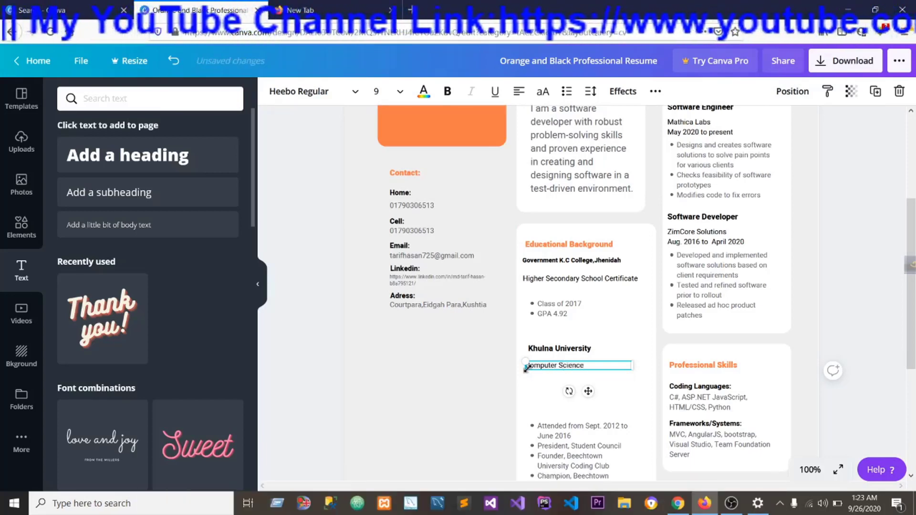
type(" & Engineering Discipline")
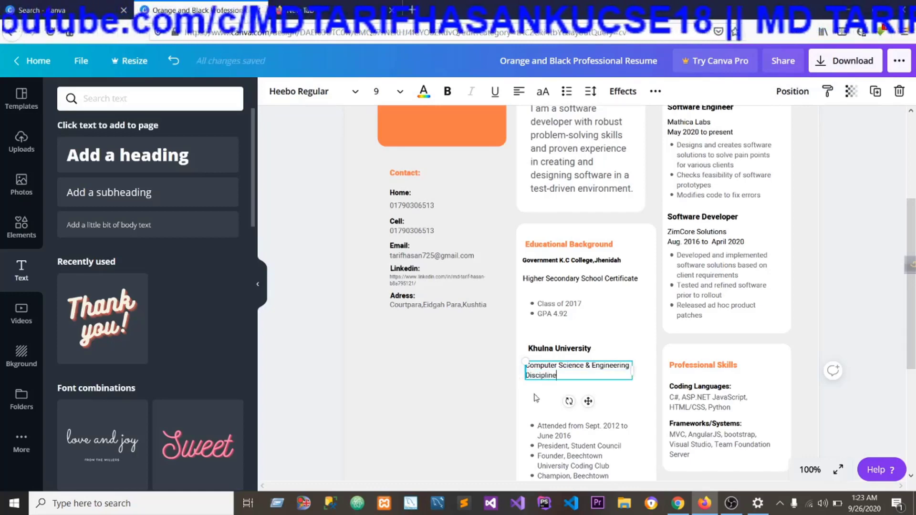
left_click(542, 398)
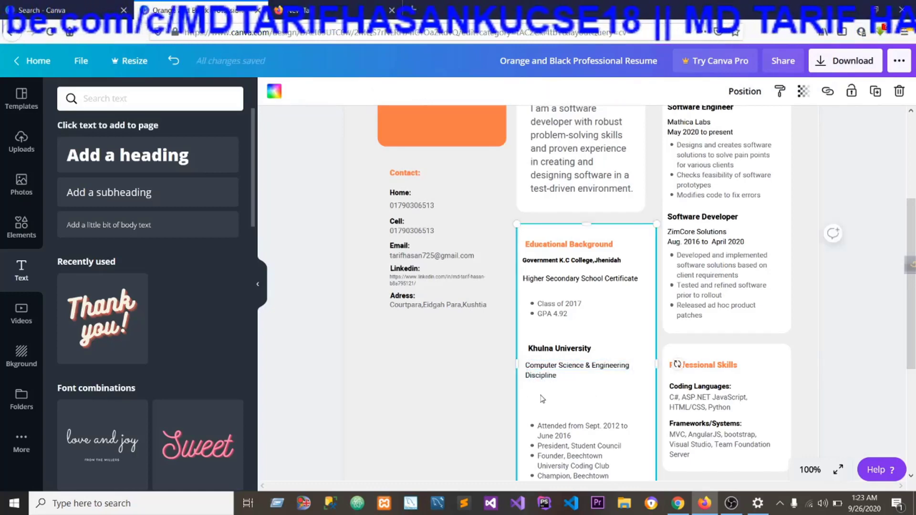
Select the bulleted list below the Computer Science & Engineering Discipline text.
left_click(578, 440)
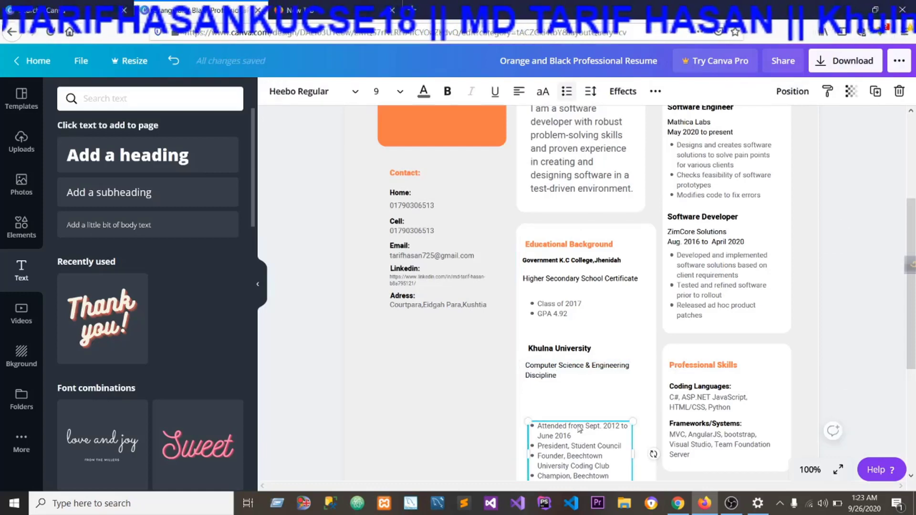
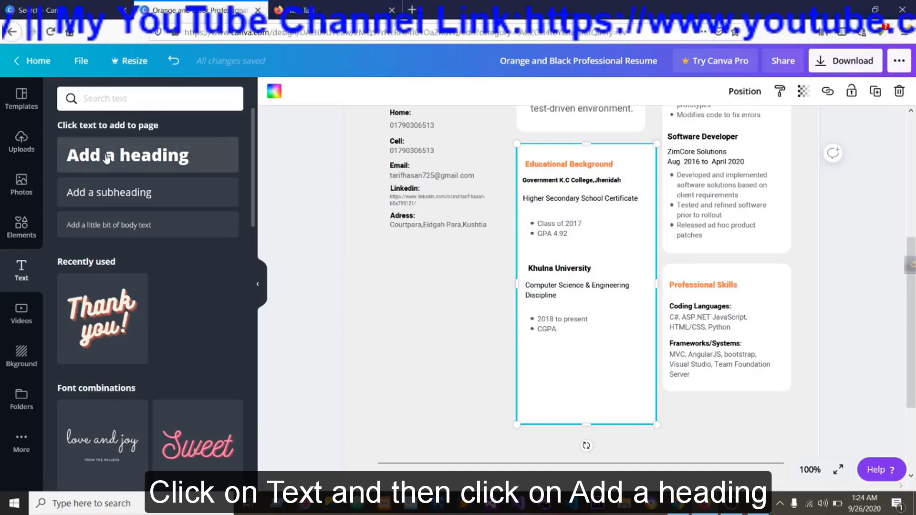
Add a heading text at font size 14 and place it below the CGPA bullet in the Educational Background card.
left_click(107, 155)
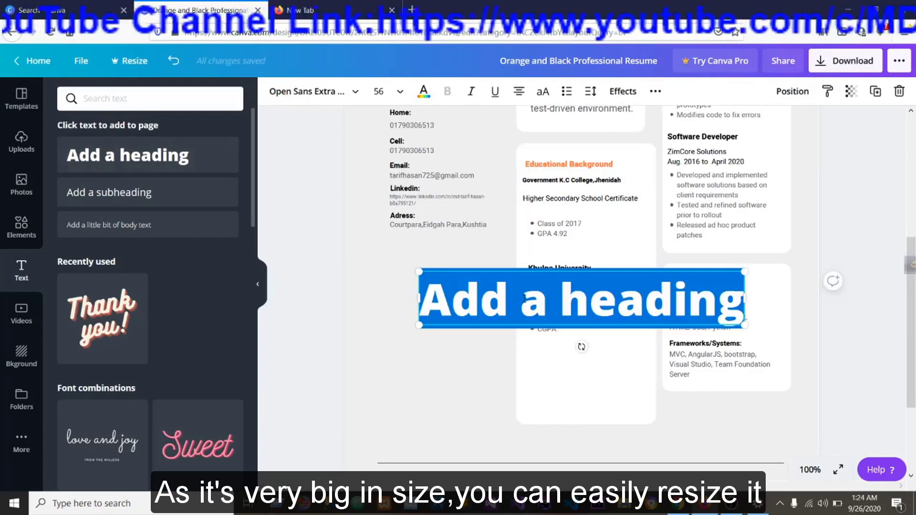
left_click(400, 93)
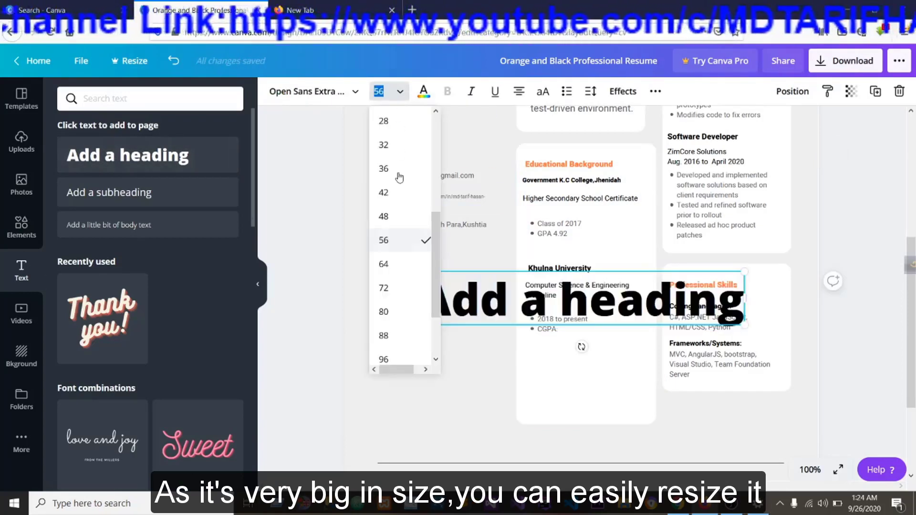
scroll(397, 176, "up", 3)
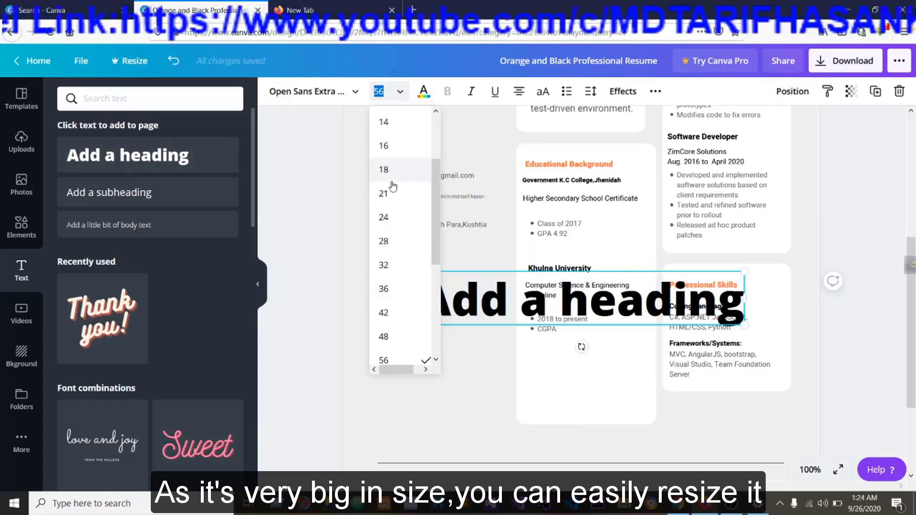
left_click(388, 124)
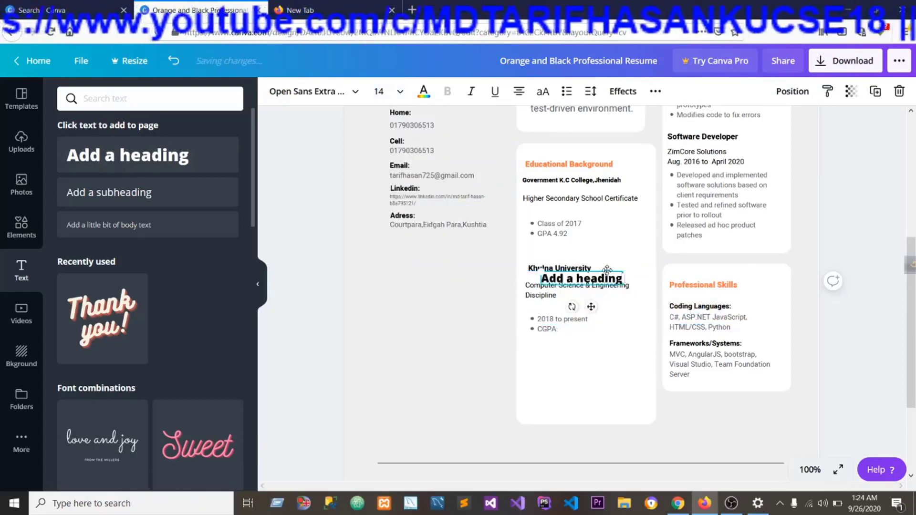
left_click_drag(612, 276, 594, 347)
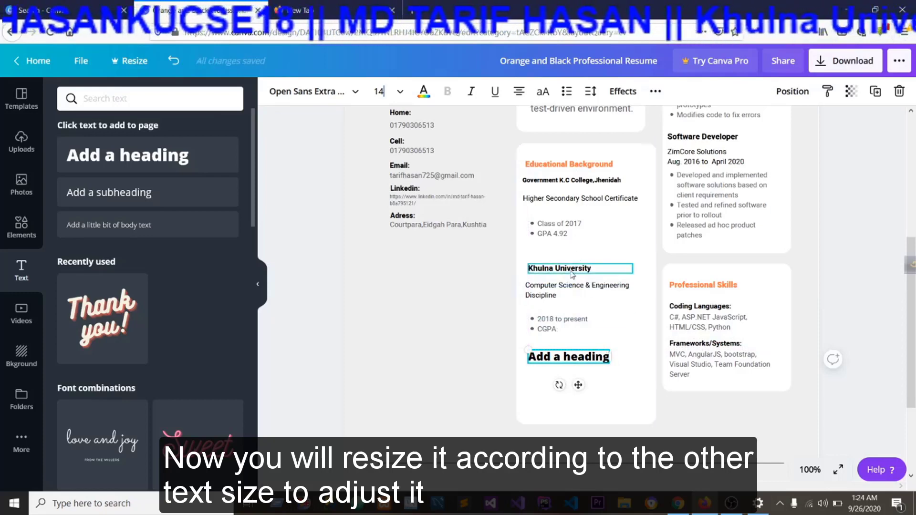
Reduce the added heading to font size 10 and shift it slightly toward the start of the Khulna University entry above.
left_click(589, 269)
left_click(598, 359)
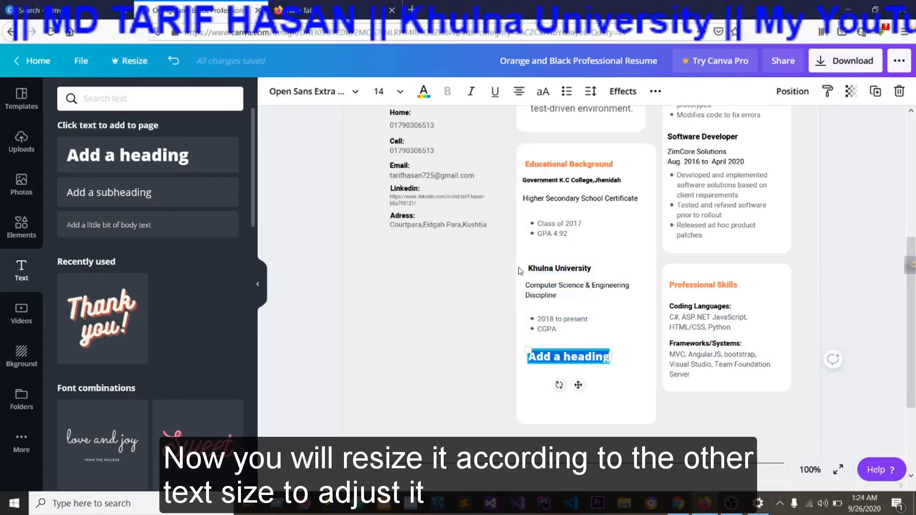
left_click(400, 91)
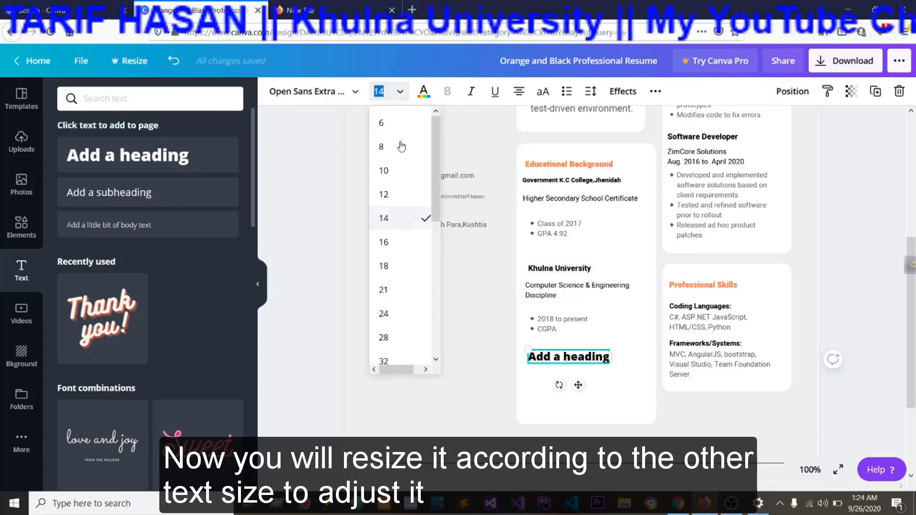
left_click(401, 170)
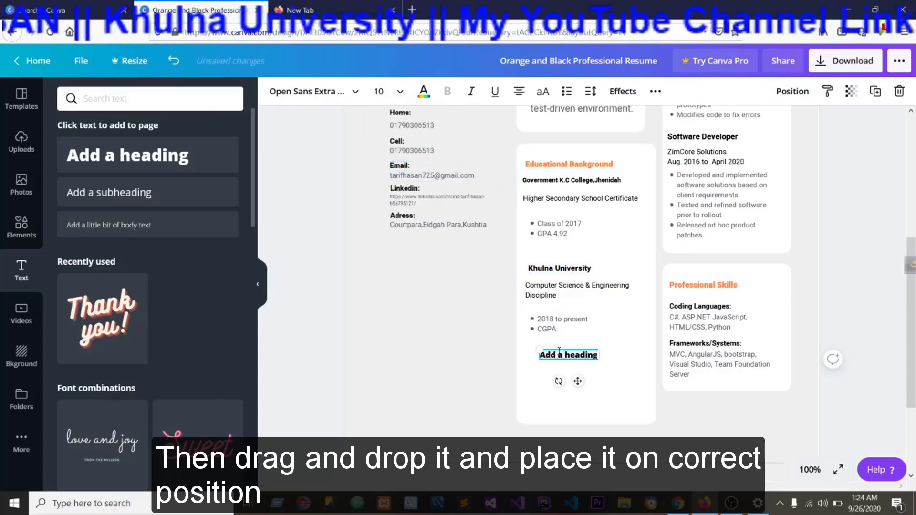
left_click_drag(560, 347, 552, 349)
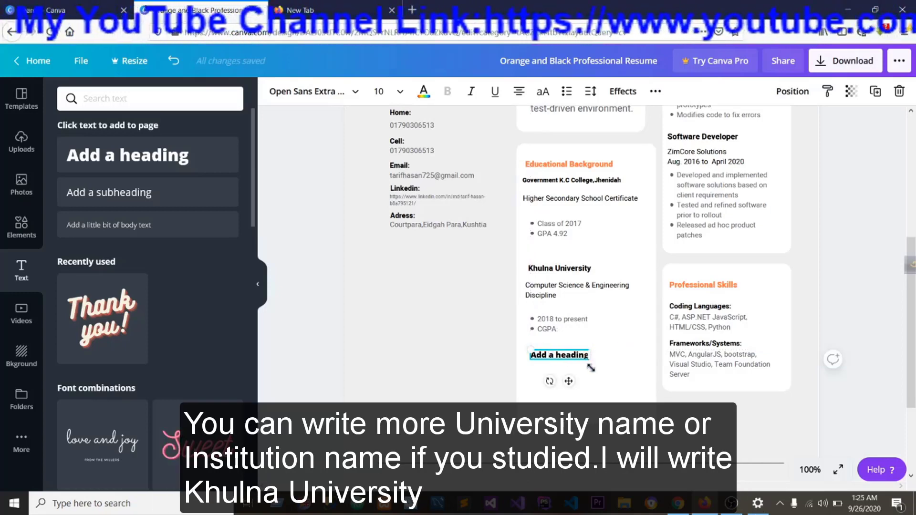
Replace the added heading's text with Khulna University and align it with the existing entry above.
key("BackSpace")
key("BackSpace")
key("BackSpace")
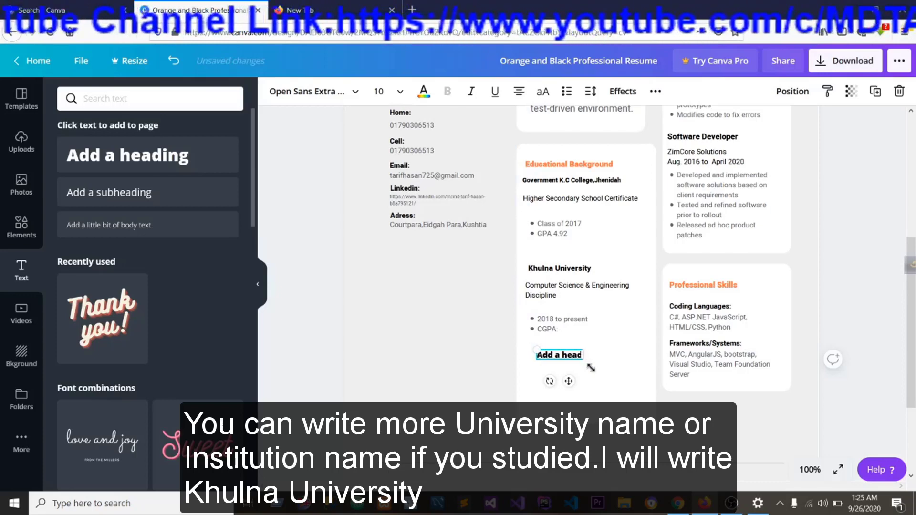
key("BackSpace")
key("BackSpace")
key("BackSpace")
key("BackSpace")
key("BackSpace")
key("BackSpace")
key("BackSpace")
key("BackSpace")
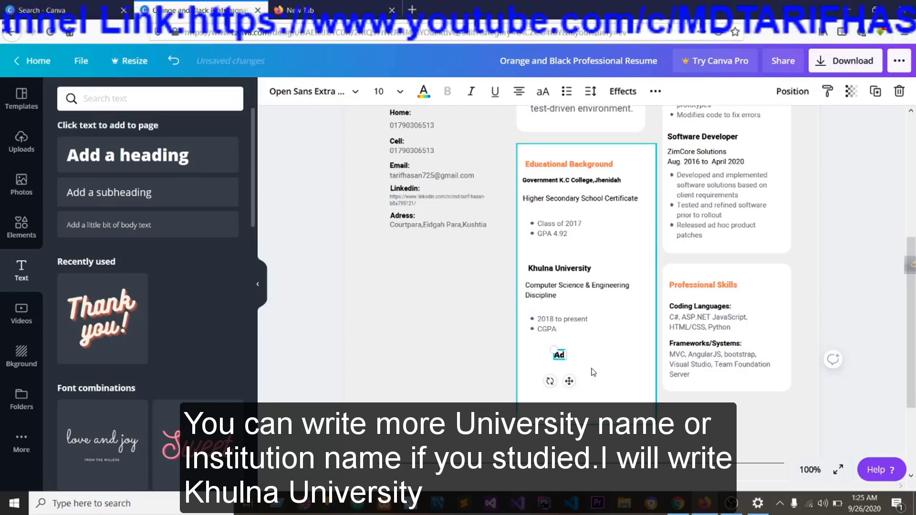
key("BackSpace")
type("Khulna Univers")
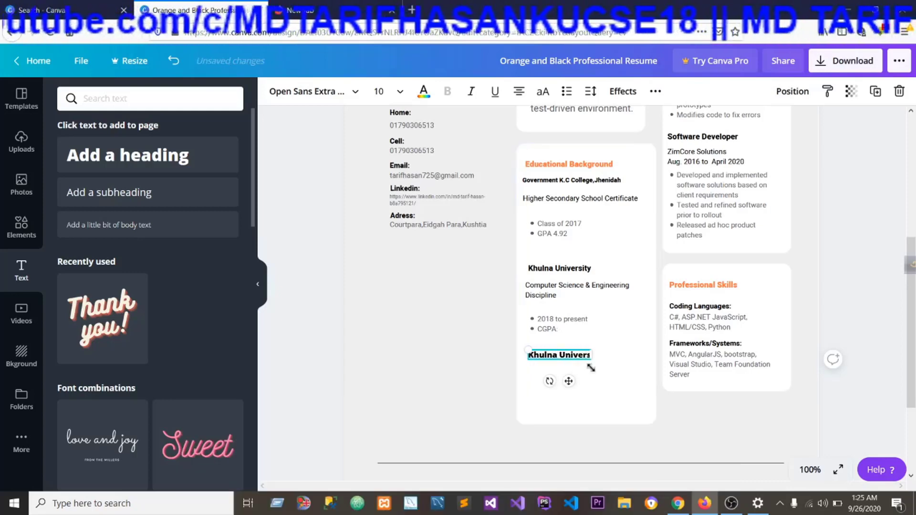
type("ity")
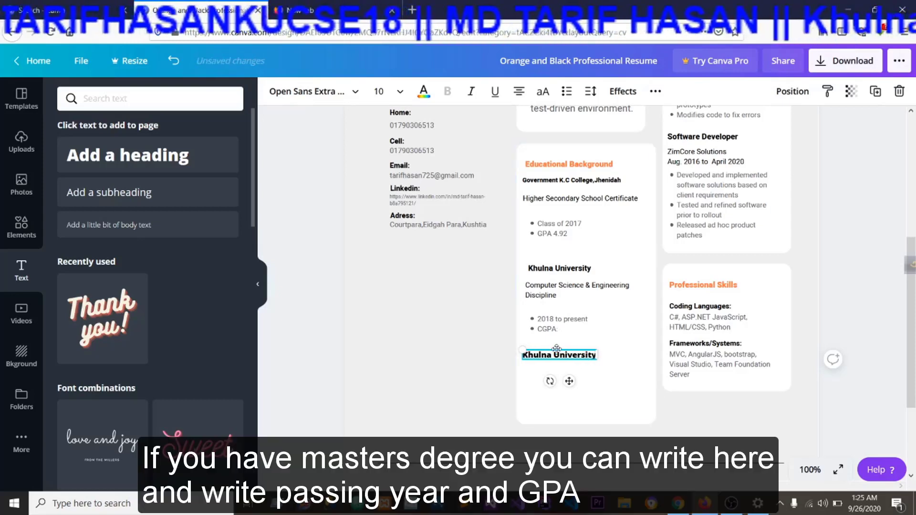
left_click_drag(561, 349, 562, 349)
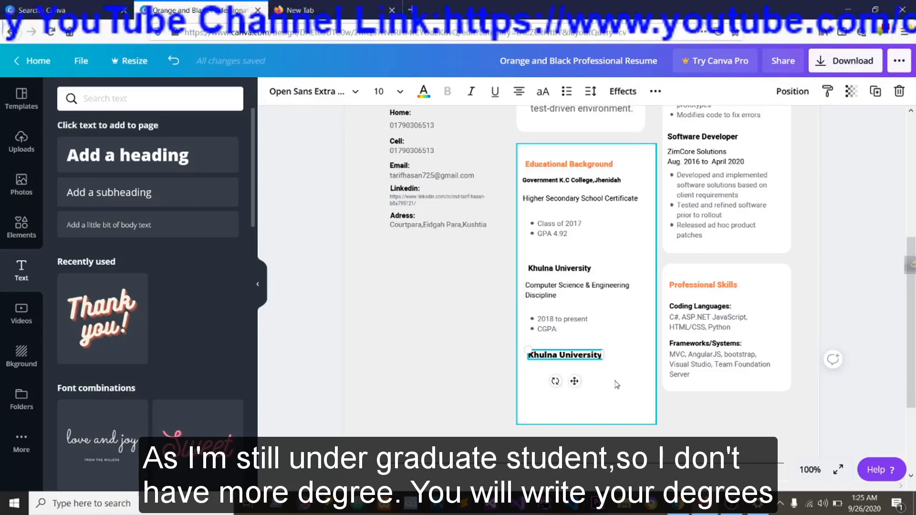
Delete the added Khulna University heading below the CGPA bullet.
right_click(551, 350)
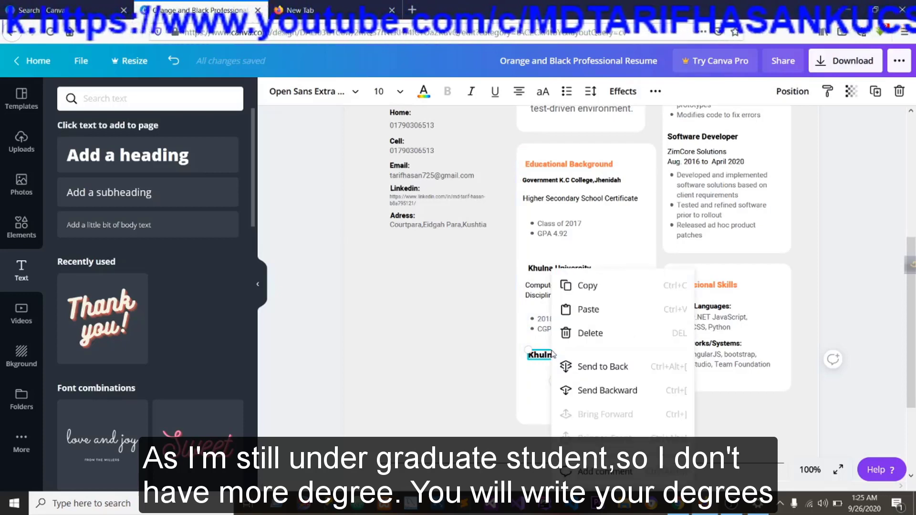
left_click(590, 331)
Examine the Software Engineer title and the Mathica Labs text in the Career Summary card.
scroll(613, 380, "up", 4)
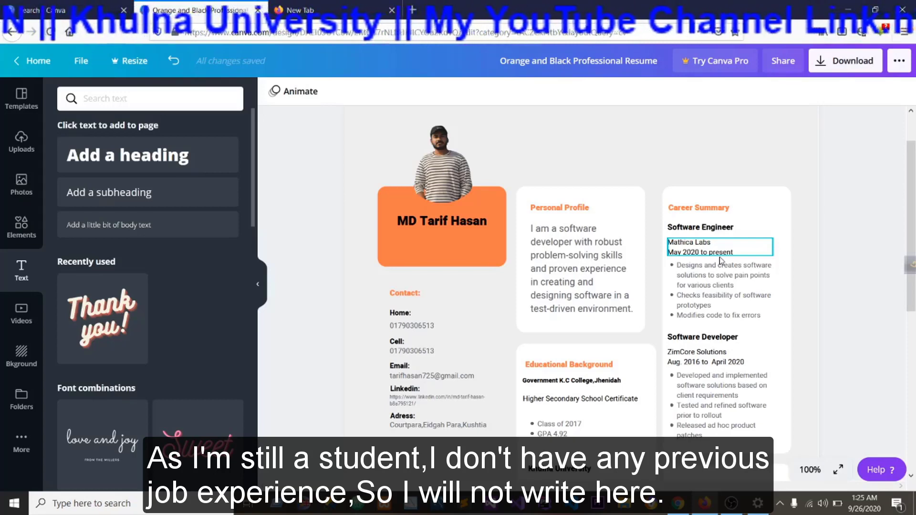
left_click(719, 229)
left_click_drag(734, 228, 672, 225)
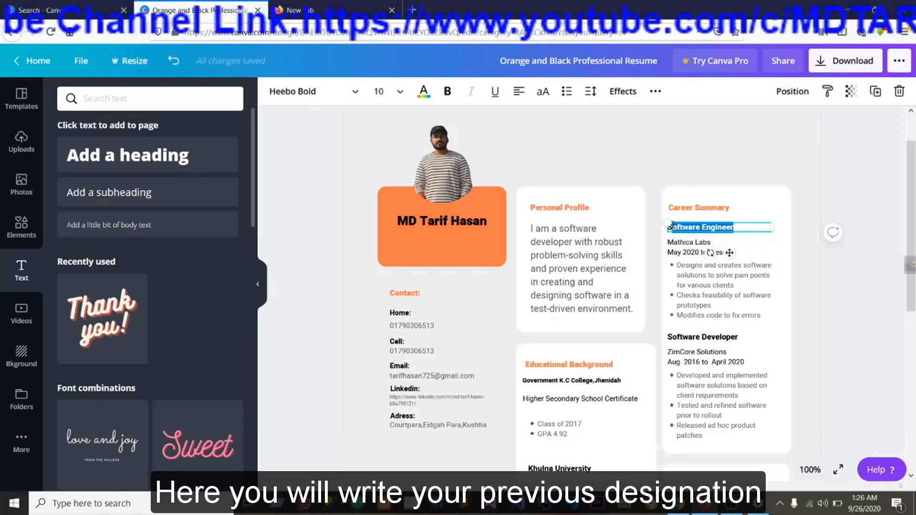
left_click(690, 244)
left_click(718, 241)
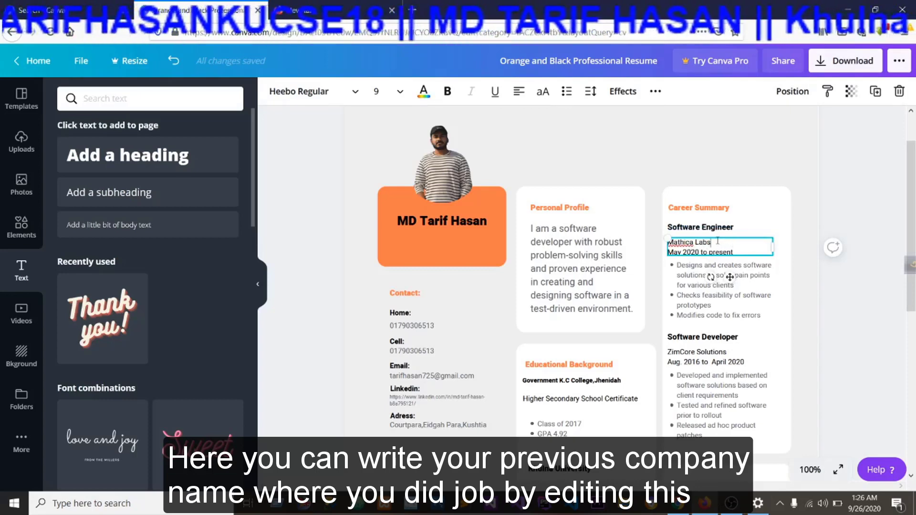
Add a heading text at font size 10 and place it beside Mathica Labs in the Career Summary card.
left_click(96, 164)
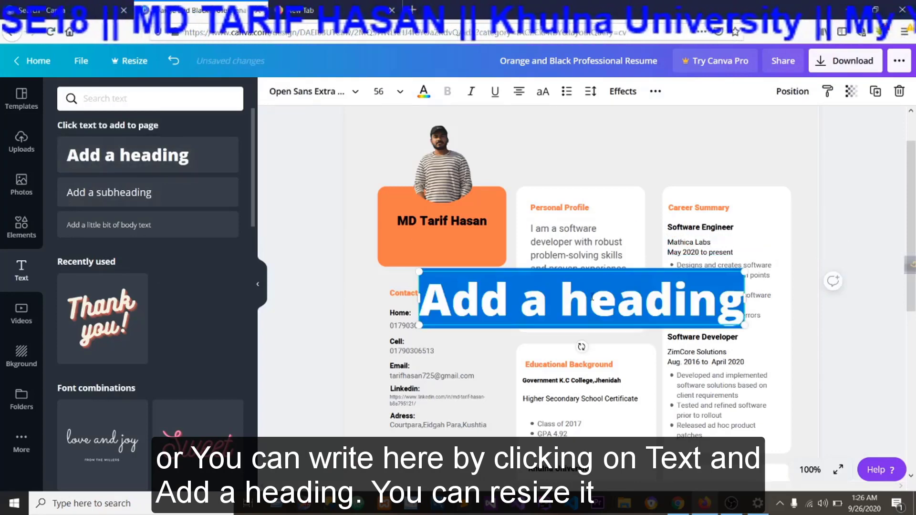
left_click(382, 91)
scroll(396, 150, "up", 5)
left_click(391, 168)
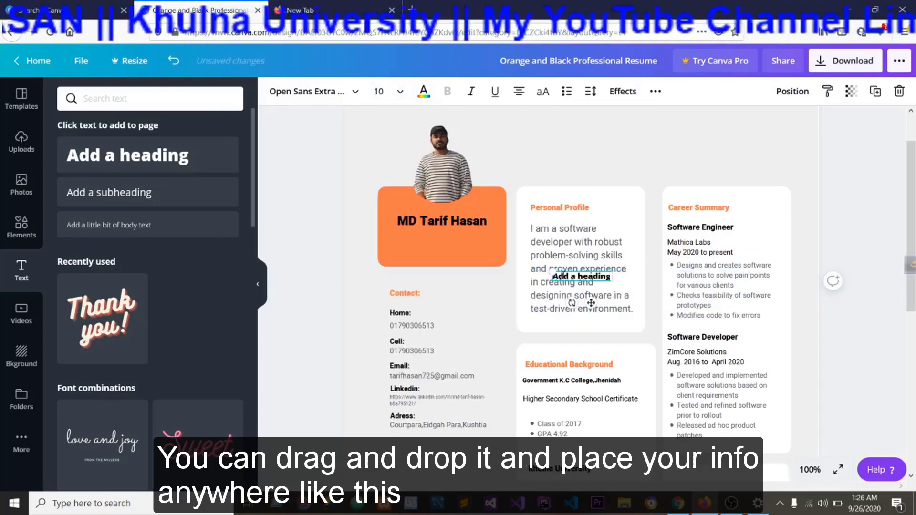
left_click_drag(564, 269, 751, 263)
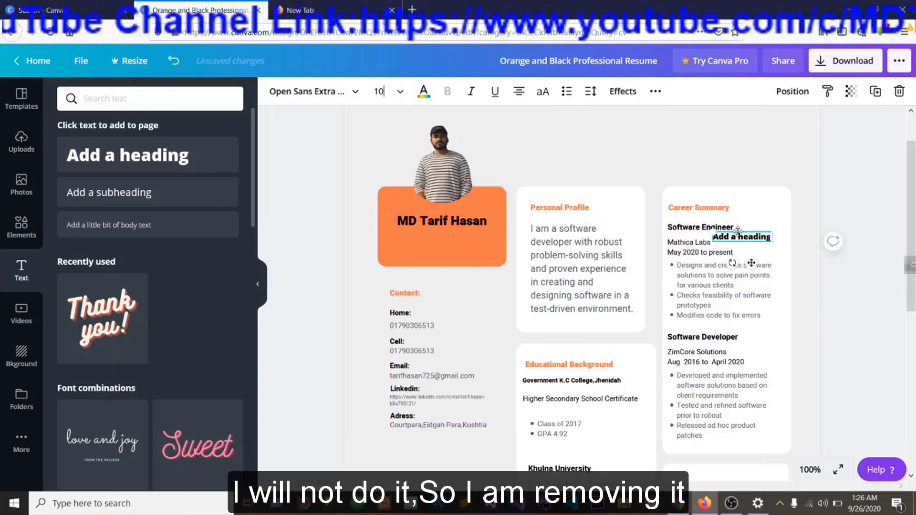
Delete the added heading from the Career Summary card.
right_click(739, 238)
left_click(775, 296)
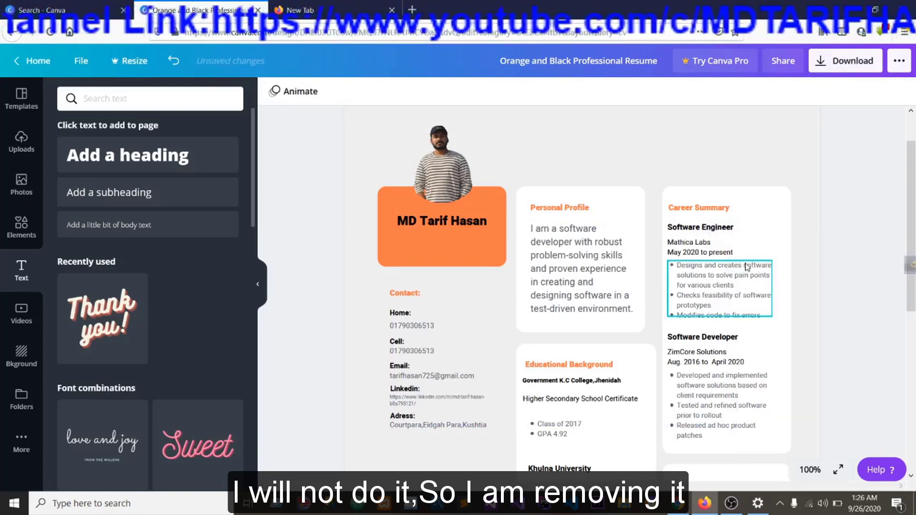
Try trimming the end of the word clients in the Software Engineer bullet list, and undo the deletion.
left_click(702, 246)
left_click(710, 243)
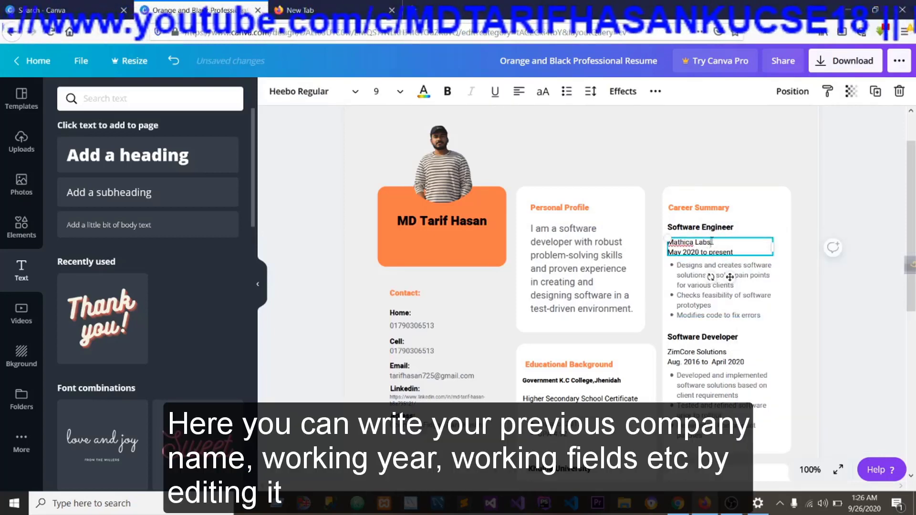
left_click(748, 268)
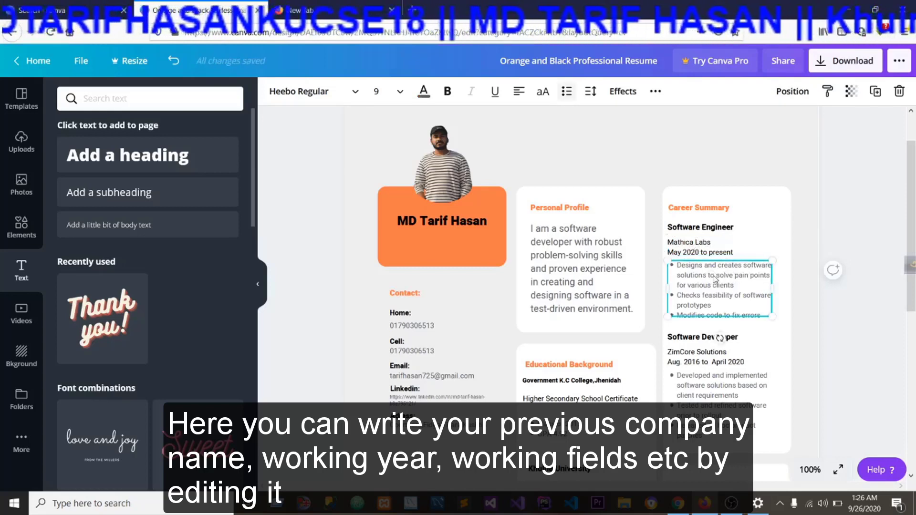
key("BackSpace")
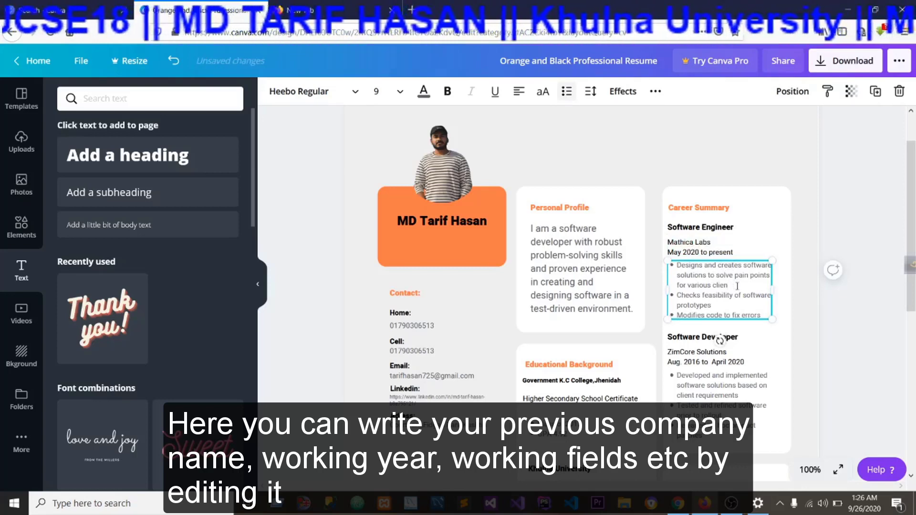
key("ctrl+z")
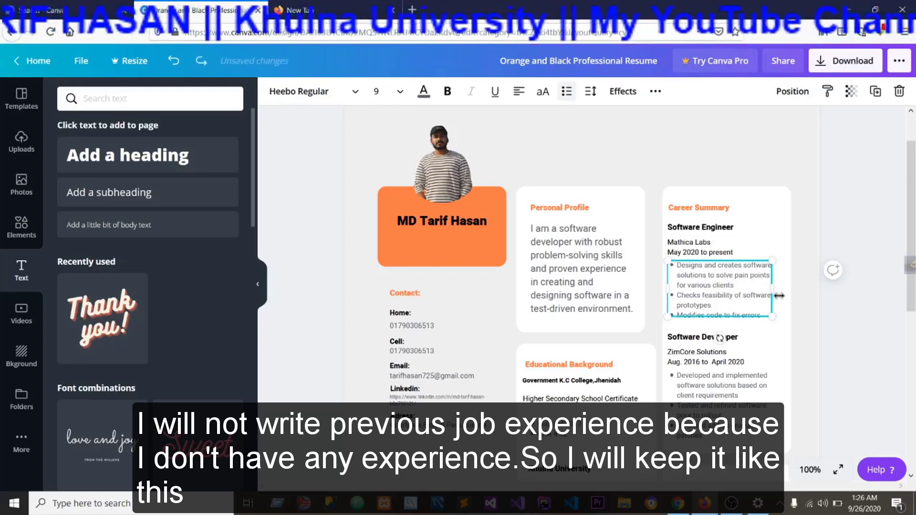
Widen the text box of the Software Engineer bullet list slightly.
left_click_drag(771, 288, 773, 289)
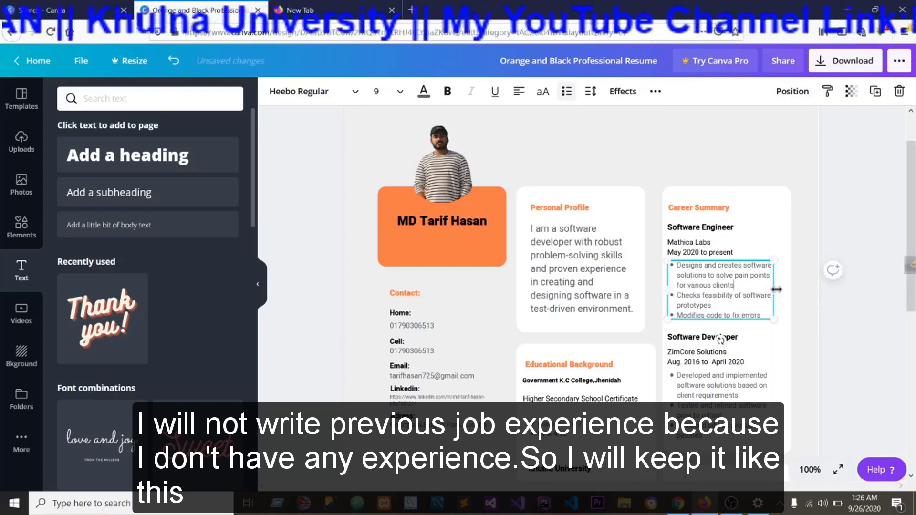
Review the Software Developer entry, the Professional Skills card and the Character References section.
scroll(744, 334, "down", 2)
left_click(745, 322)
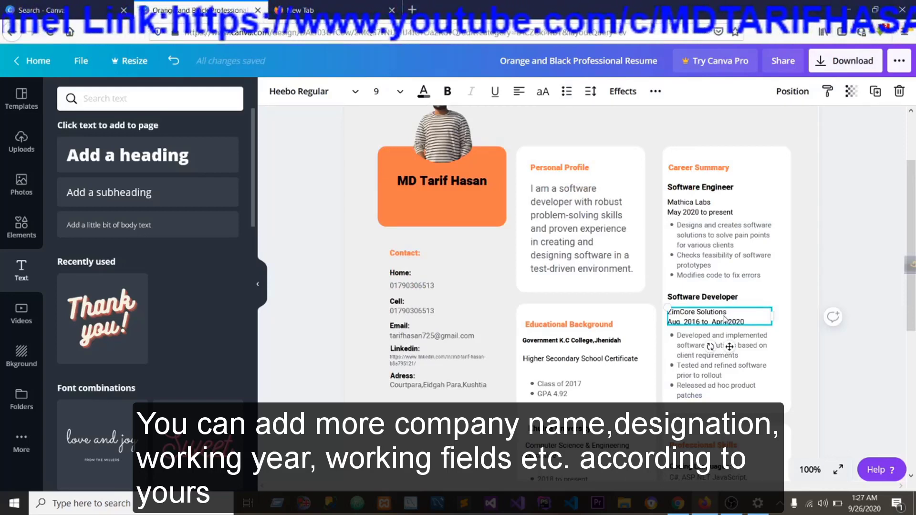
left_click(720, 315)
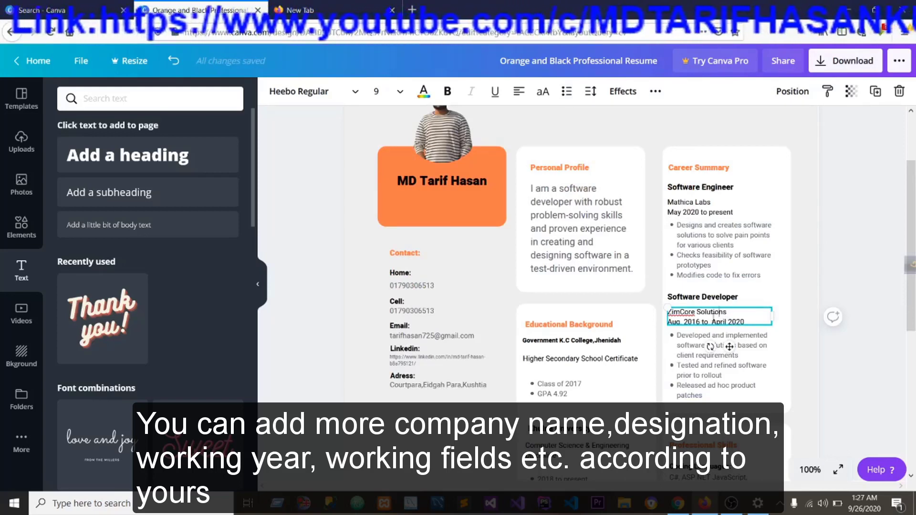
left_click(693, 341)
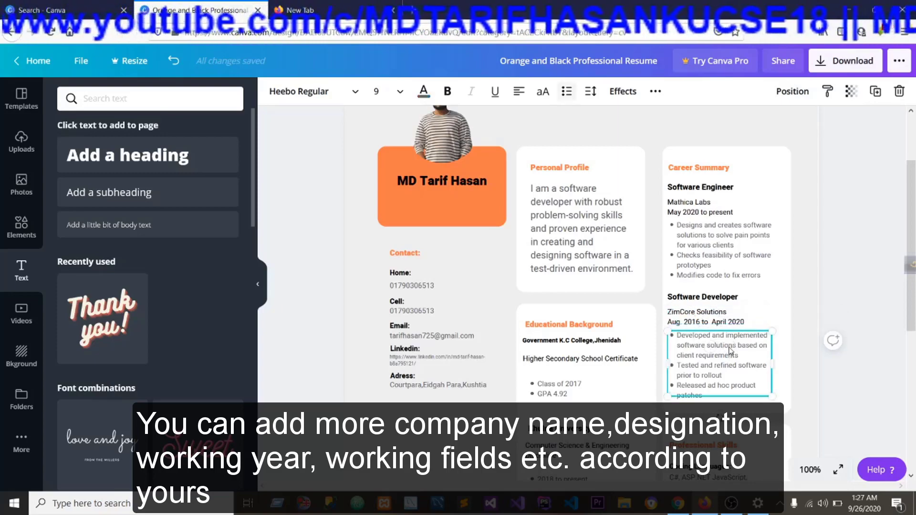
scroll(720, 350, "down", 3)
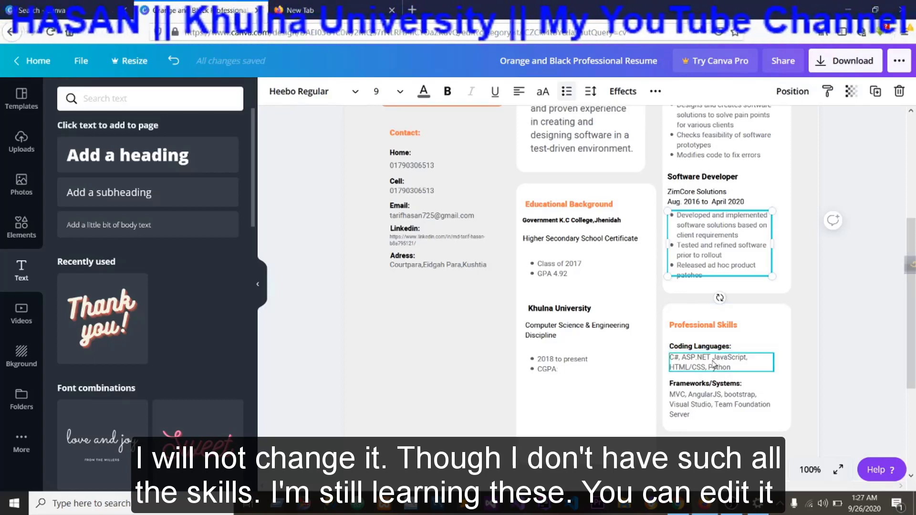
left_click(717, 399)
scroll(719, 399, "down", 2)
scroll(719, 399, "down", 2)
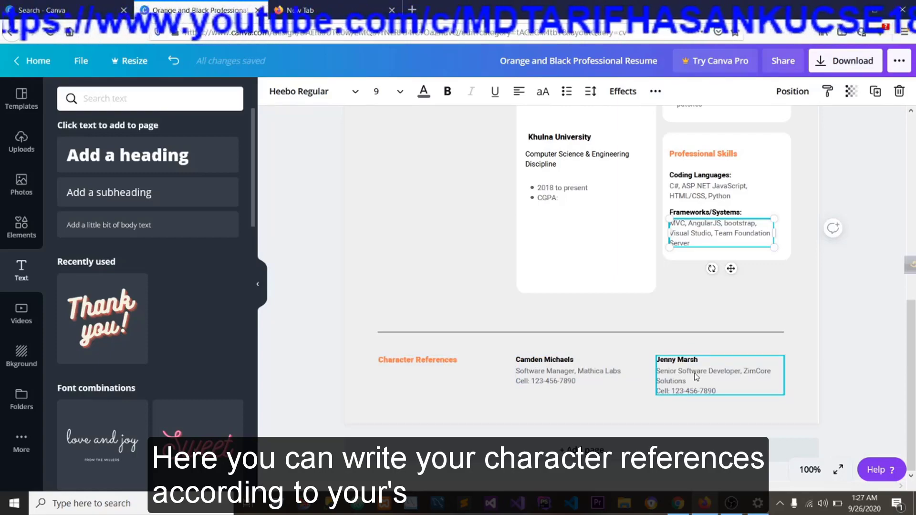
scroll(696, 372, "up", 5)
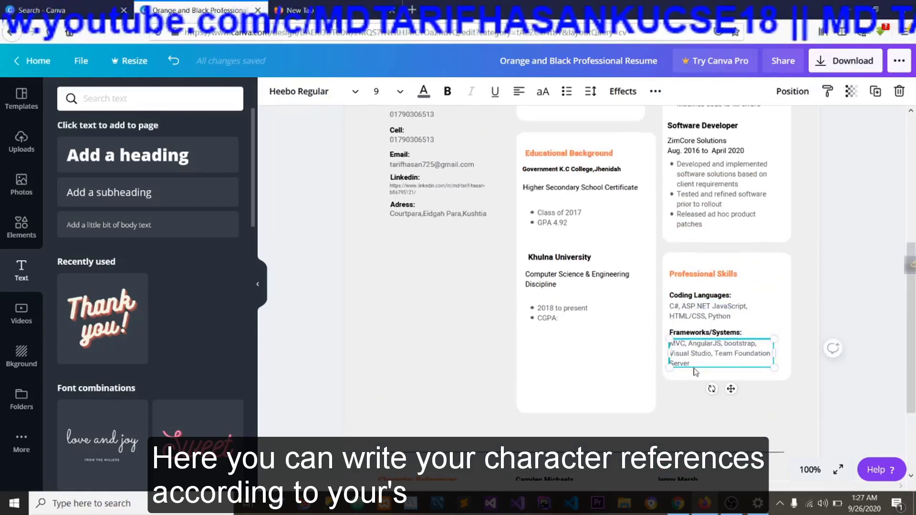
Add a new blank page after the CV page.
scroll(696, 370, "down", 8)
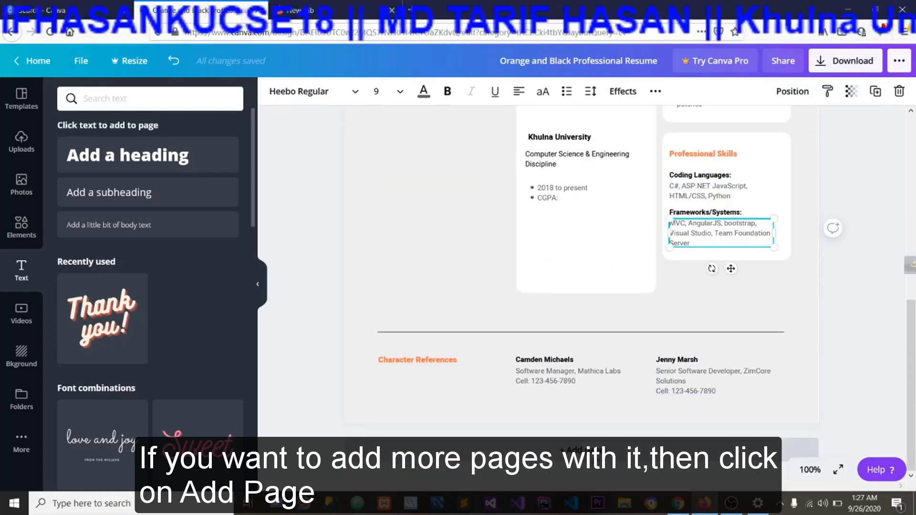
left_click(585, 449)
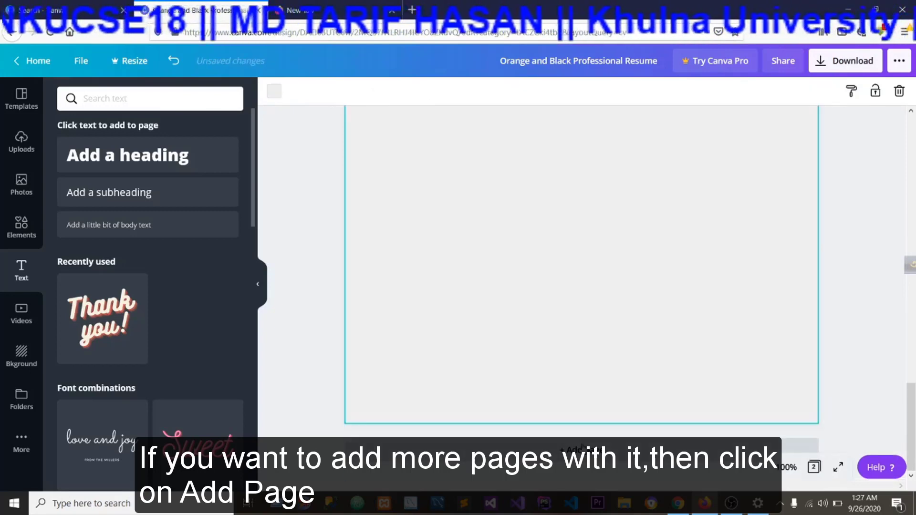
Widen the white Personal Profile card on page 1 slightly.
scroll(618, 347, "up", 5)
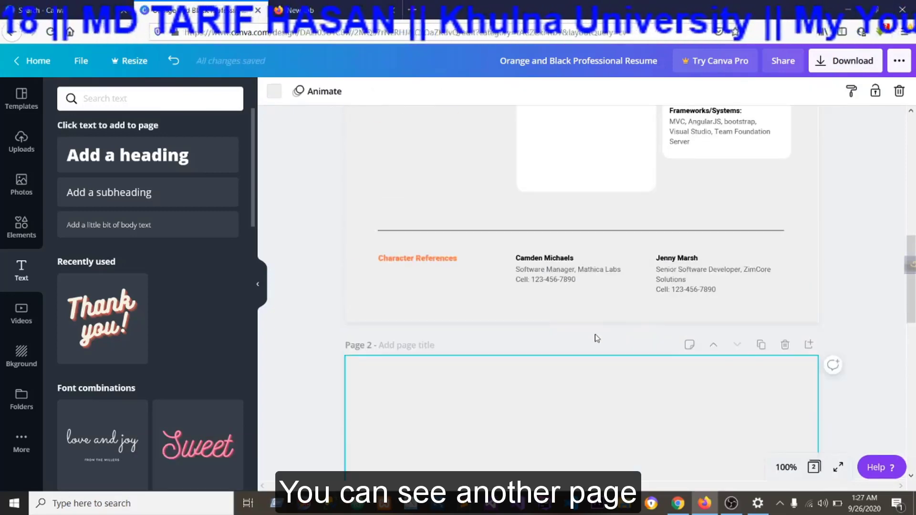
scroll(594, 338, "down", 1)
scroll(594, 339, "up", 5)
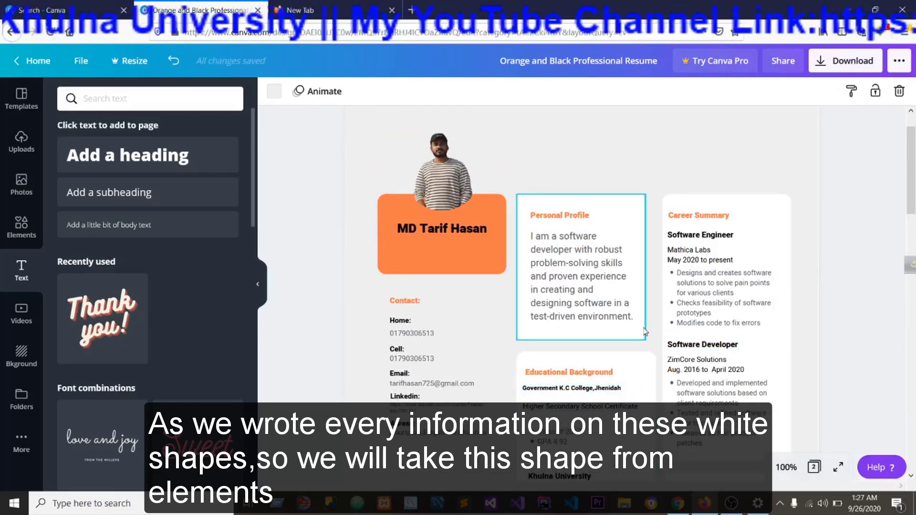
left_click(645, 310)
left_click_drag(646, 267, 651, 268)
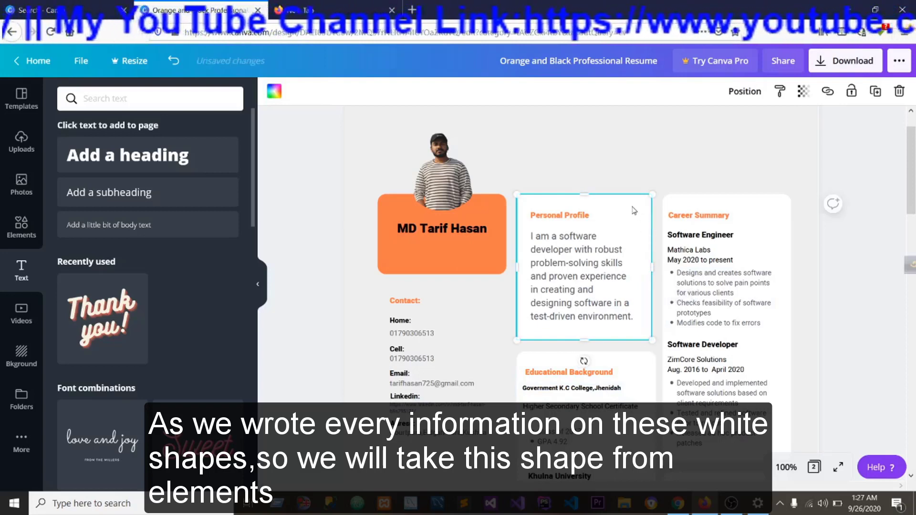
Add a square shape from the elements library to the blank second page.
left_click(27, 238)
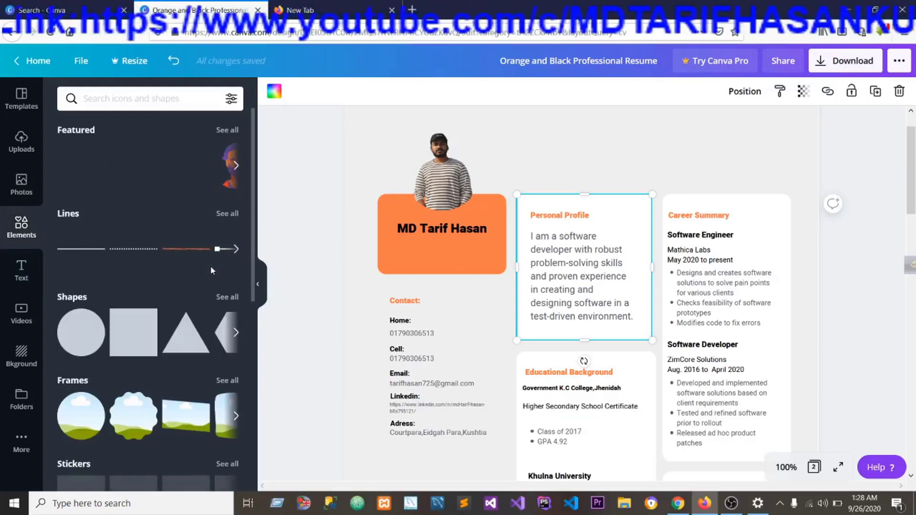
scroll(138, 329, "down", 2)
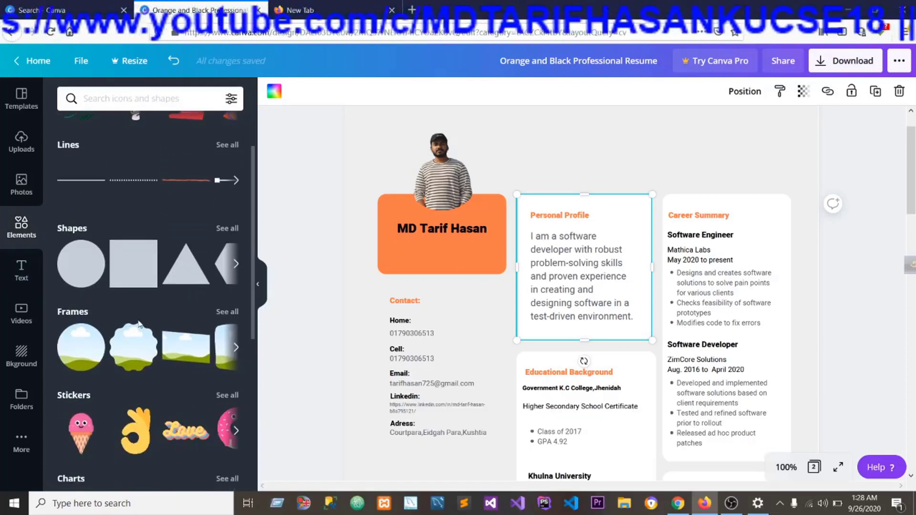
left_click_drag(142, 275, 416, 473)
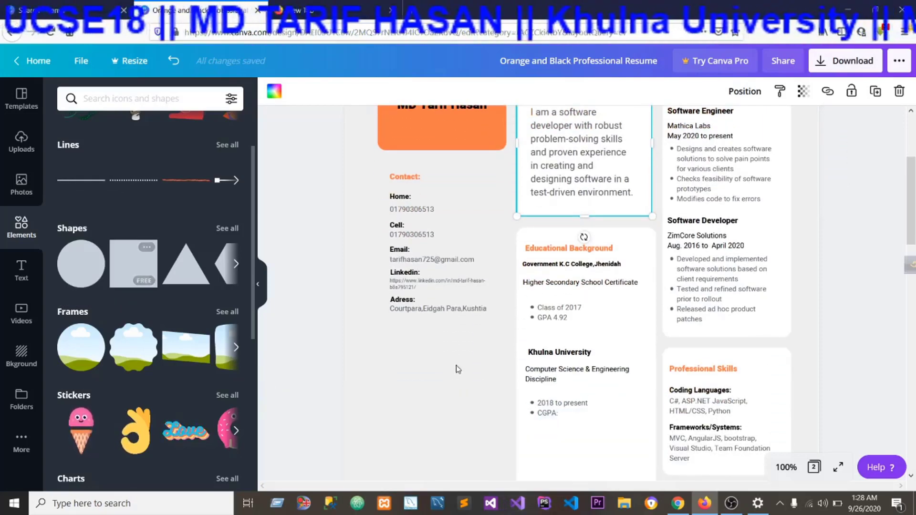
scroll(548, 373, "down", 10)
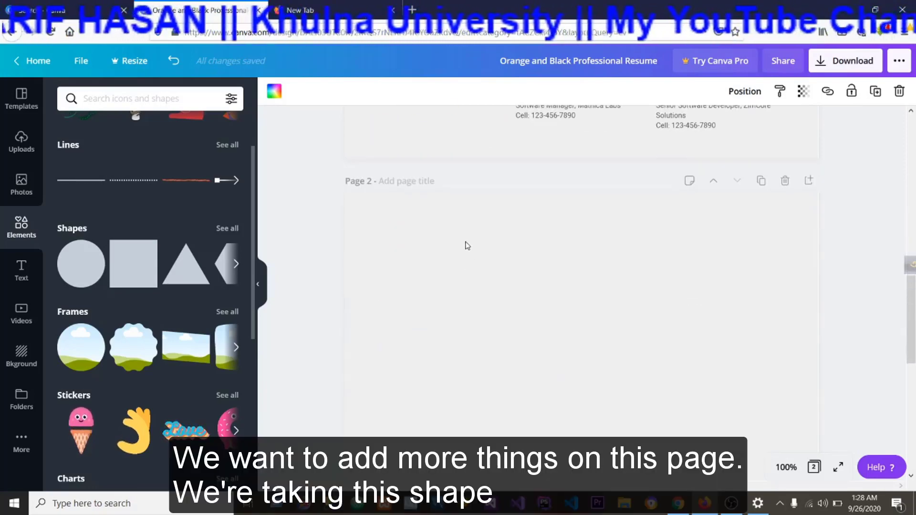
left_click_drag(129, 267, 413, 225)
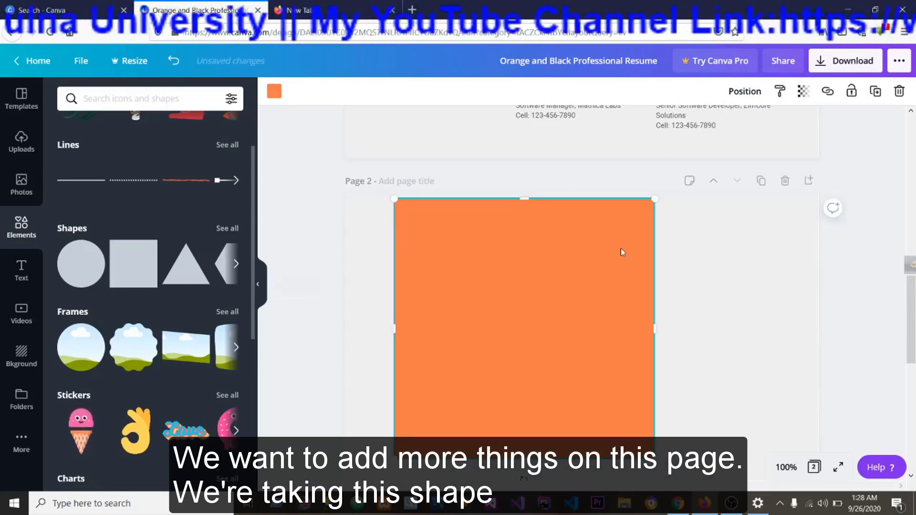
Reduce the height and width of the square on page 2 and place it near the page's upper-left corner.
left_click_drag(524, 201, 511, 245)
left_click_drag(507, 305, 511, 289)
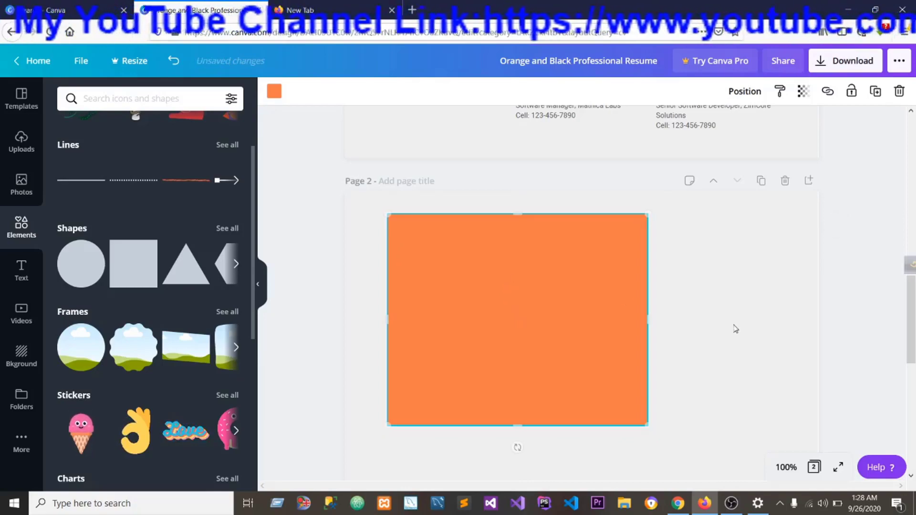
left_click_drag(645, 320, 589, 318)
Examine the shape and fill colour of the Educational Background card on page 1.
scroll(710, 301, "up", 5)
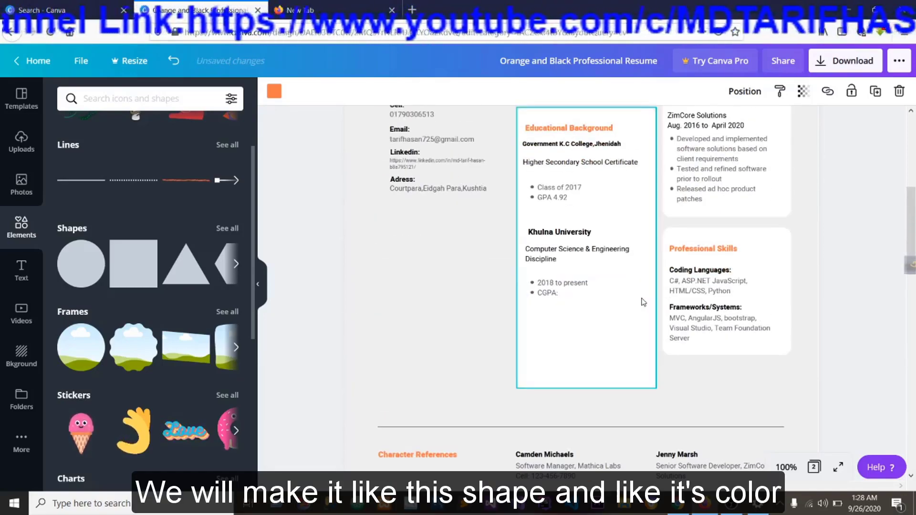
scroll(641, 300, "down", 5)
scroll(643, 299, "up", 4)
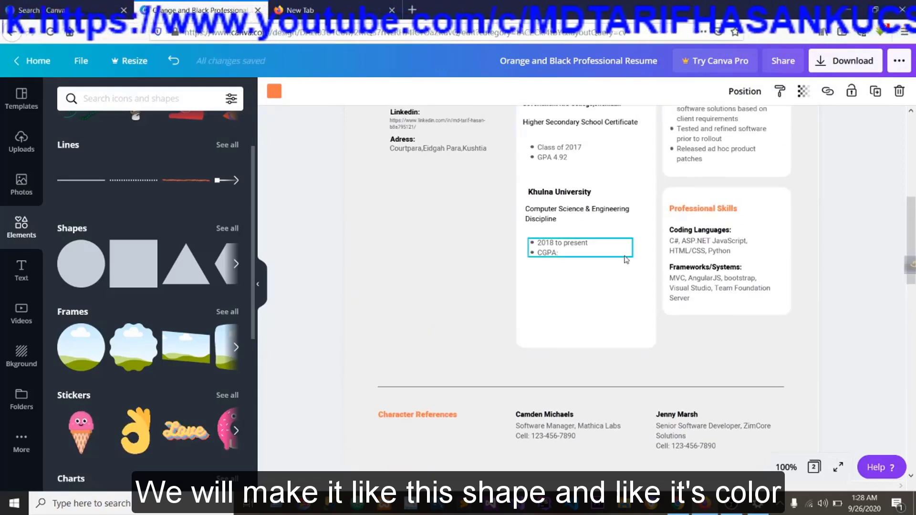
left_click(625, 256)
left_click(638, 311)
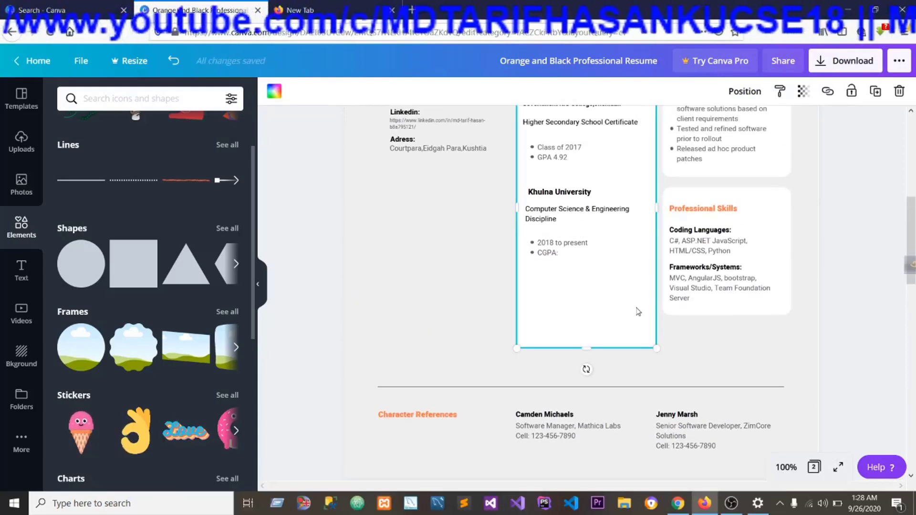
left_click(275, 91)
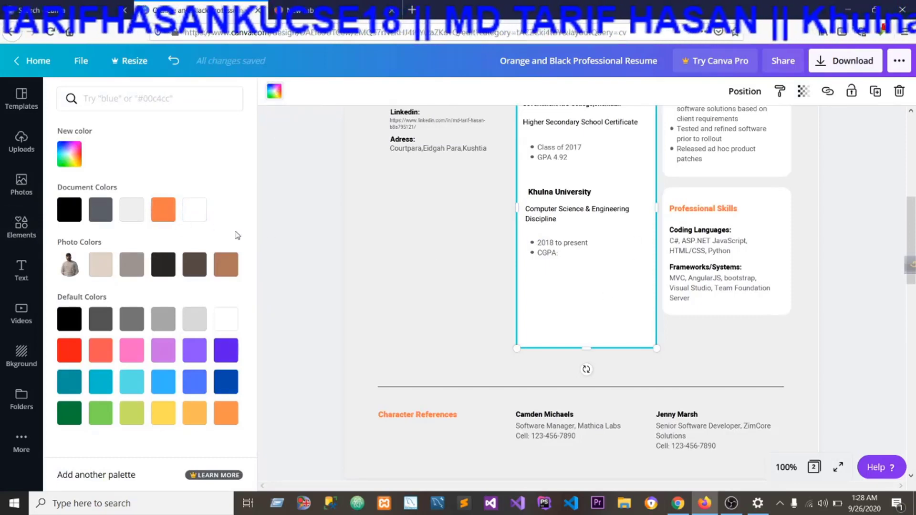
scroll(448, 262, "down", 3)
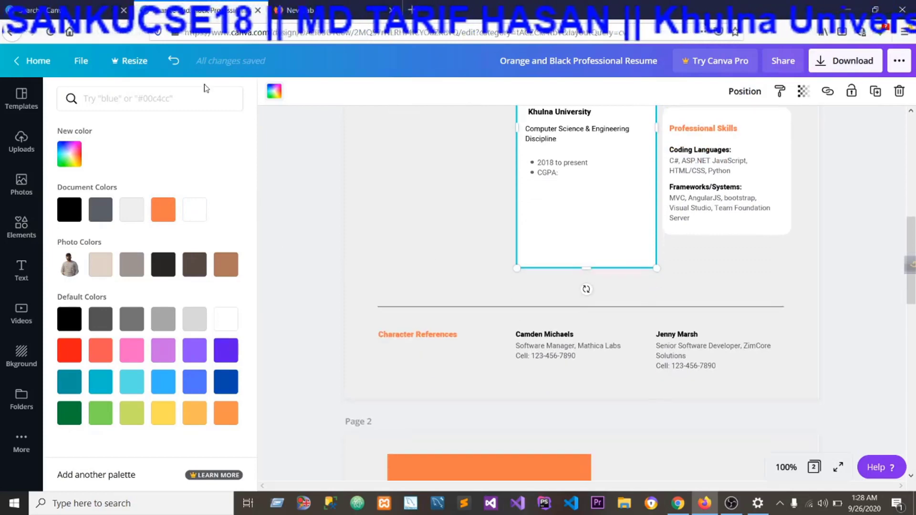
left_click(278, 95)
Fill the square on page 2 with white from the document colours.
scroll(443, 228, "down", 3)
left_click(496, 407)
scroll(496, 407, "down", 1)
left_click(275, 90)
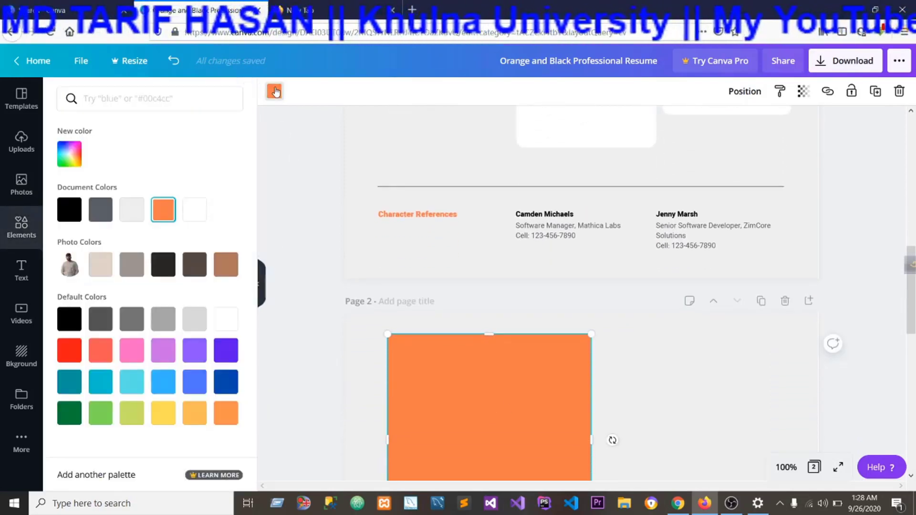
left_click(134, 211)
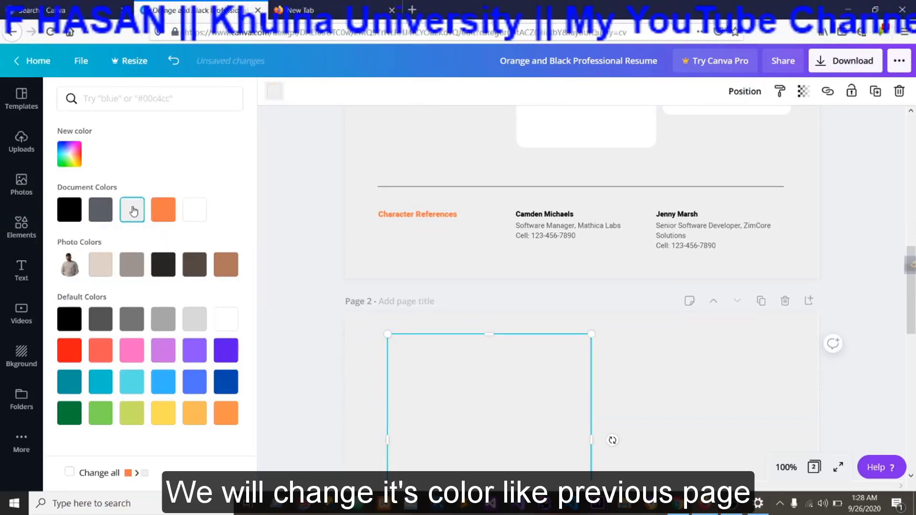
left_click(192, 212)
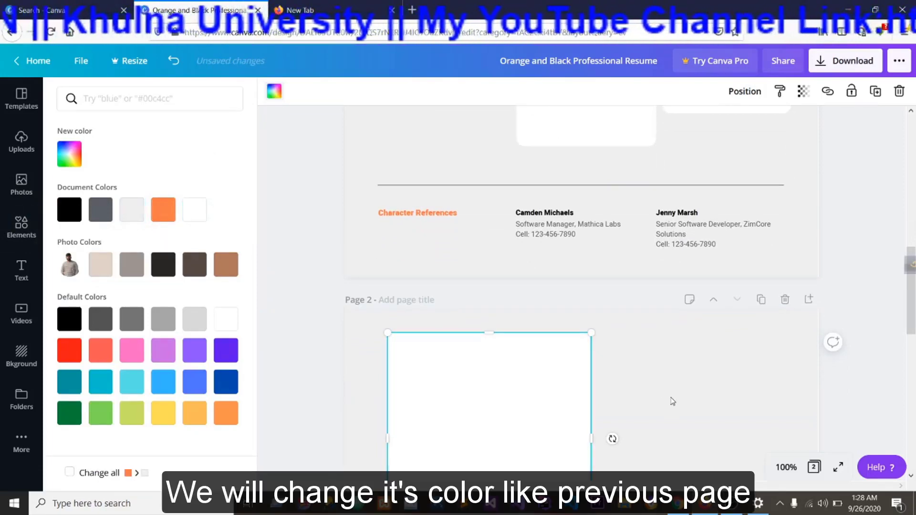
Narrow the white card on page 2, reduce its height to about 8.7, and shift it slightly toward the page's left edge.
scroll(620, 420, "down", 3)
scroll(623, 311, "up", 10)
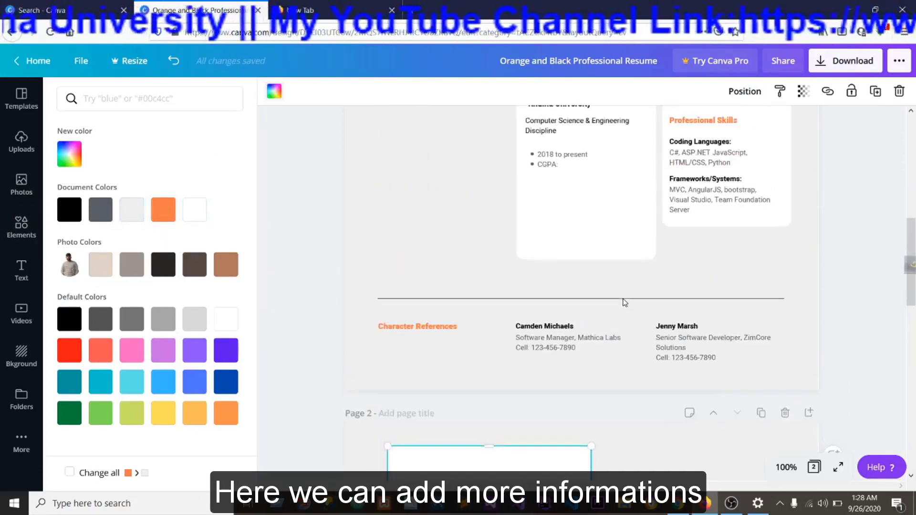
scroll(624, 300, "down", 2)
scroll(625, 300, "up", 3)
scroll(624, 300, "down", 10)
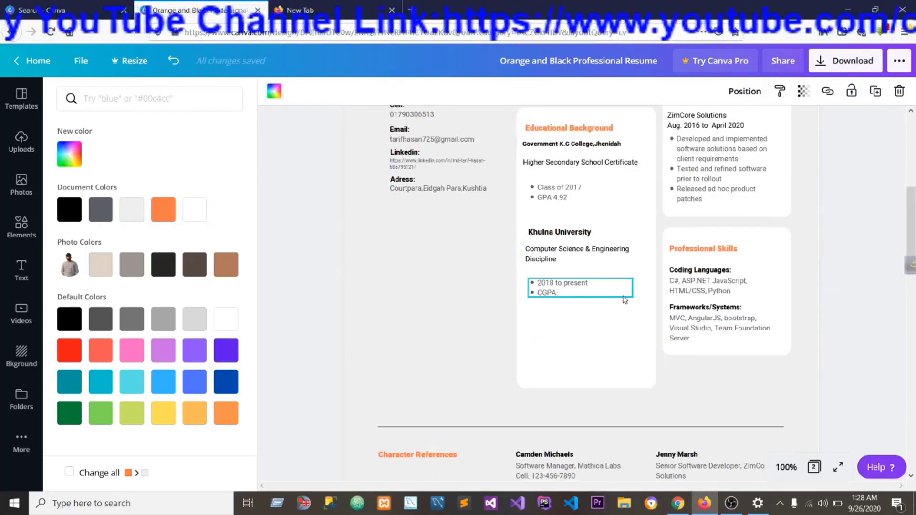
left_click_drag(593, 362, 569, 362)
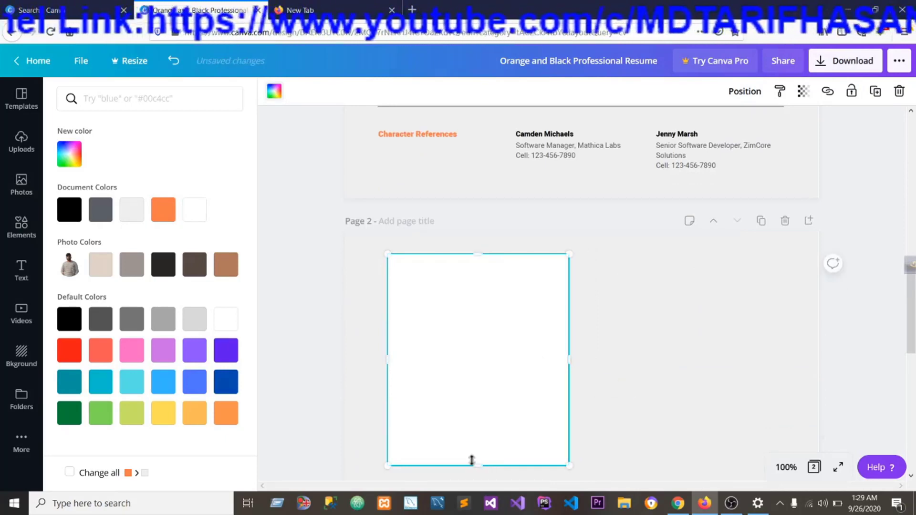
left_click_drag(478, 457, 479, 448)
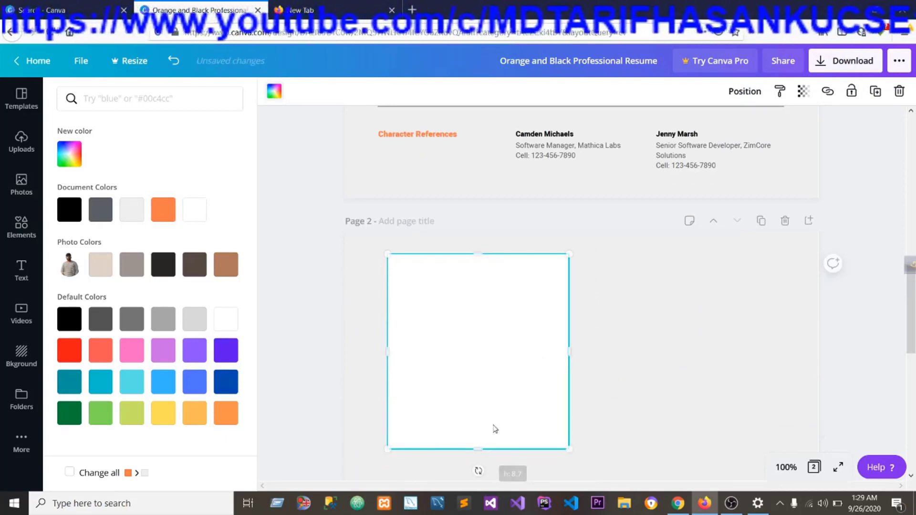
left_click_drag(499, 336, 488, 335)
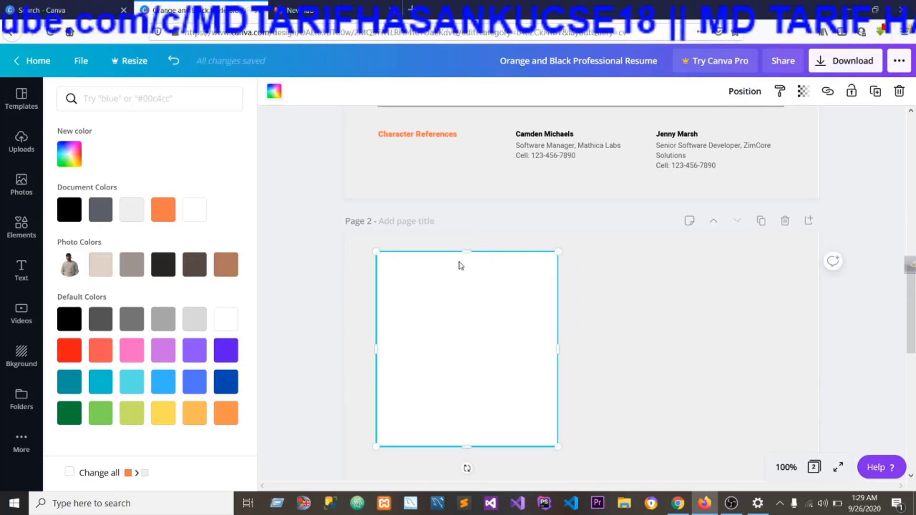
Add a heading text box to page 2 and set its font size to 10.
scroll(552, 360, "up", 5)
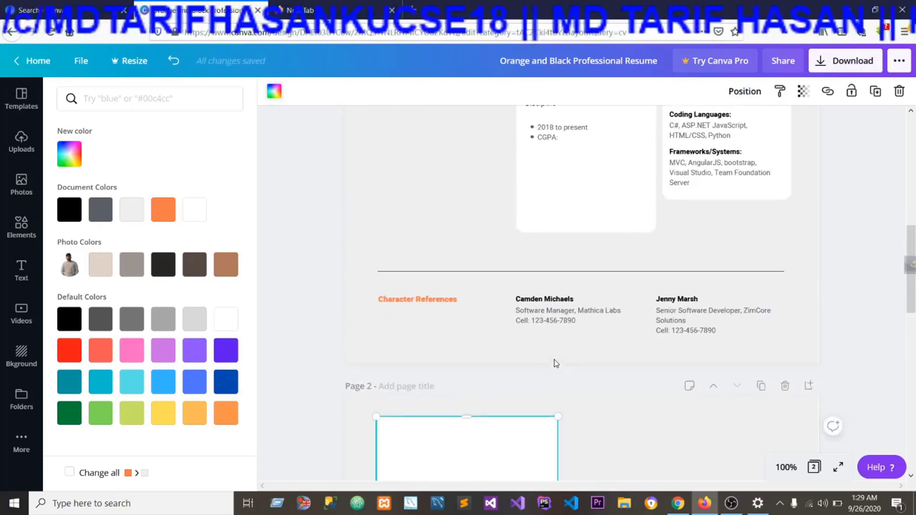
scroll(553, 358, "down", 5)
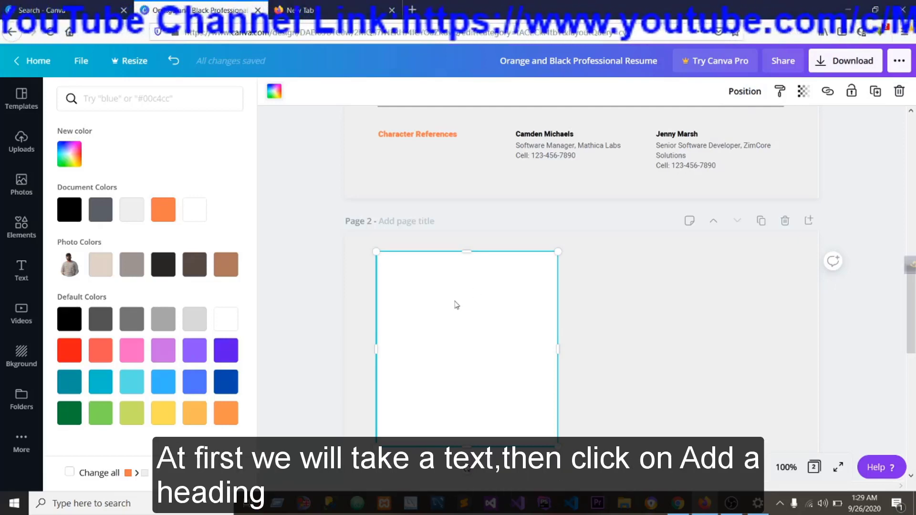
left_click(21, 269)
left_click(106, 158)
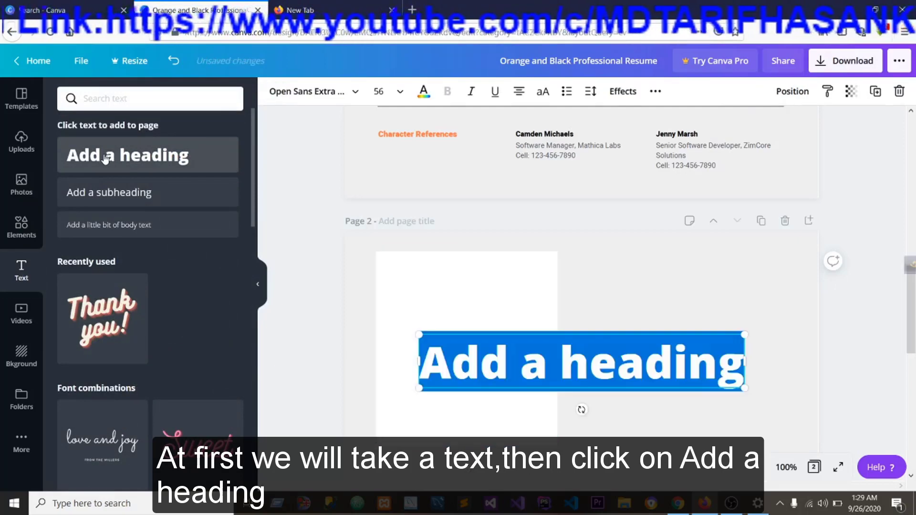
left_click(407, 96)
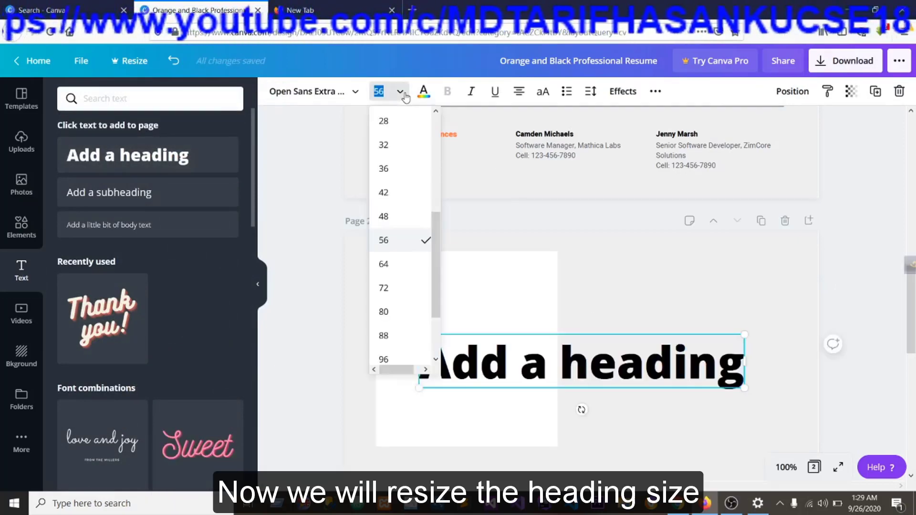
scroll(401, 186, "up", 5)
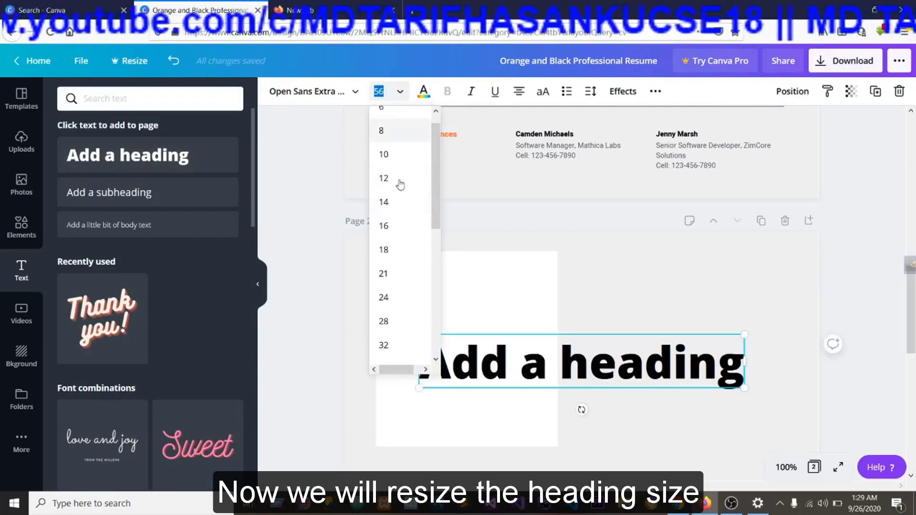
left_click(384, 154)
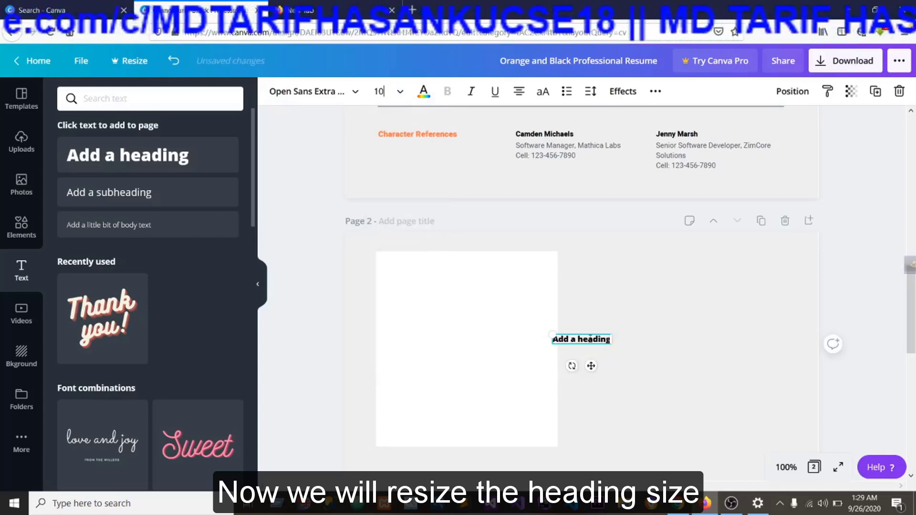
Place the heading in the upper-left part of the white card and replace its text with "Language Skills".
left_click_drag(587, 333, 419, 258)
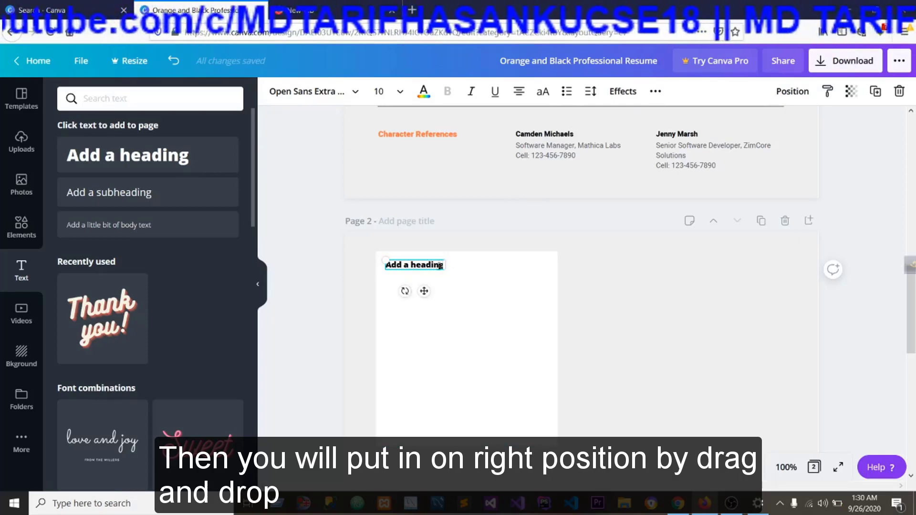
left_click_drag(440, 266, 436, 266)
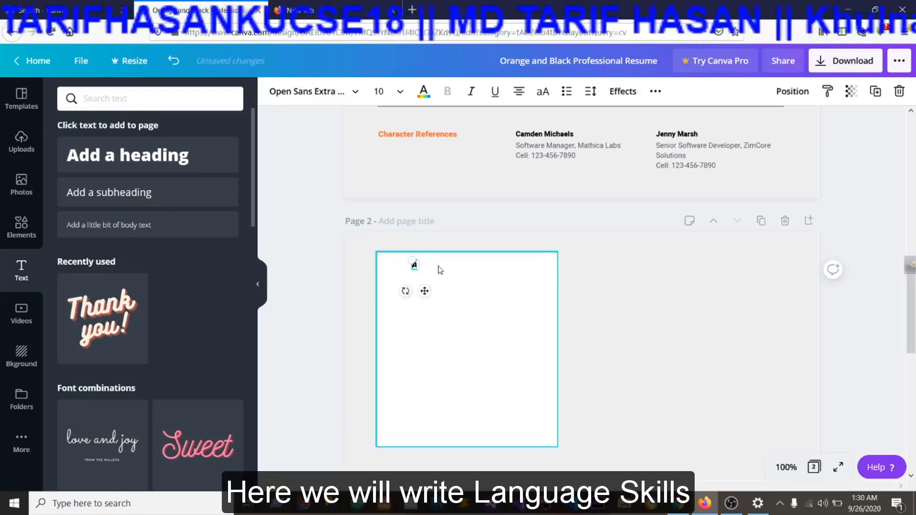
type("La")
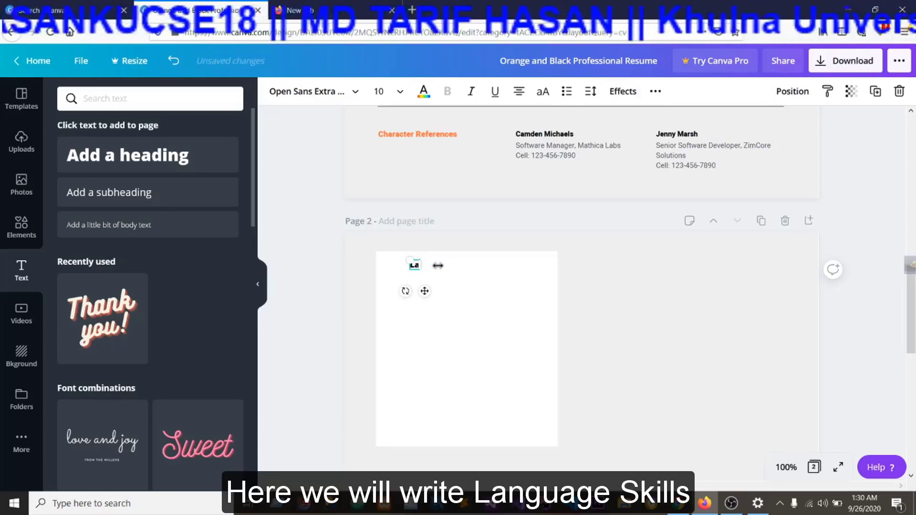
type("nguage Skills")
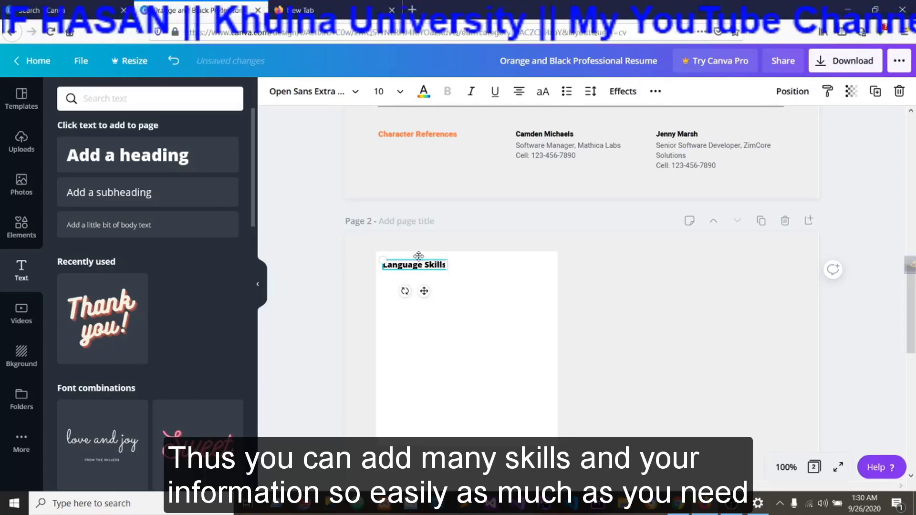
left_click_drag(413, 258, 419, 257)
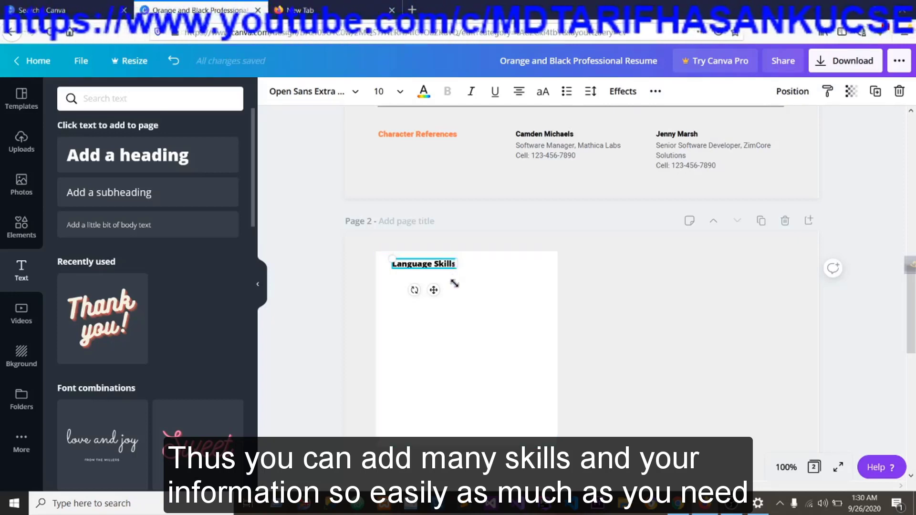
Add a subheading text box at font size 10 and place it under the "Language Skills" heading on the white card.
left_click(422, 317)
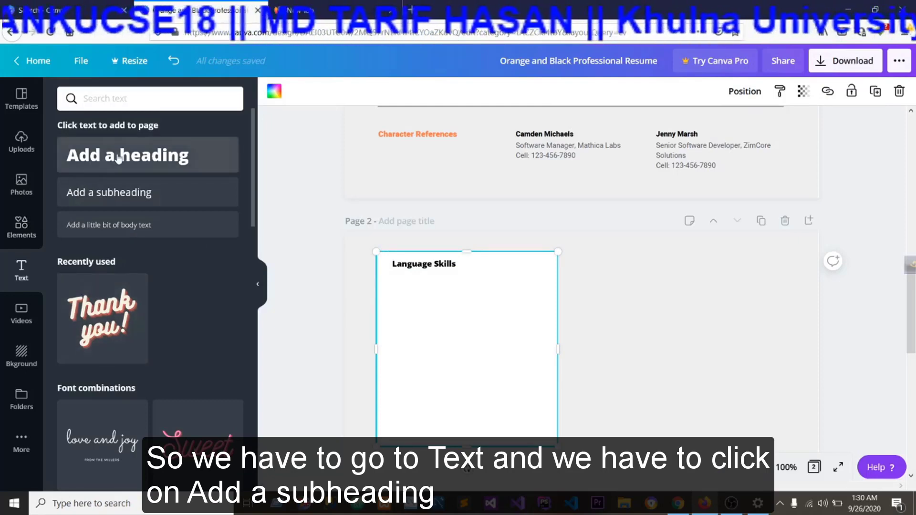
left_click(105, 198)
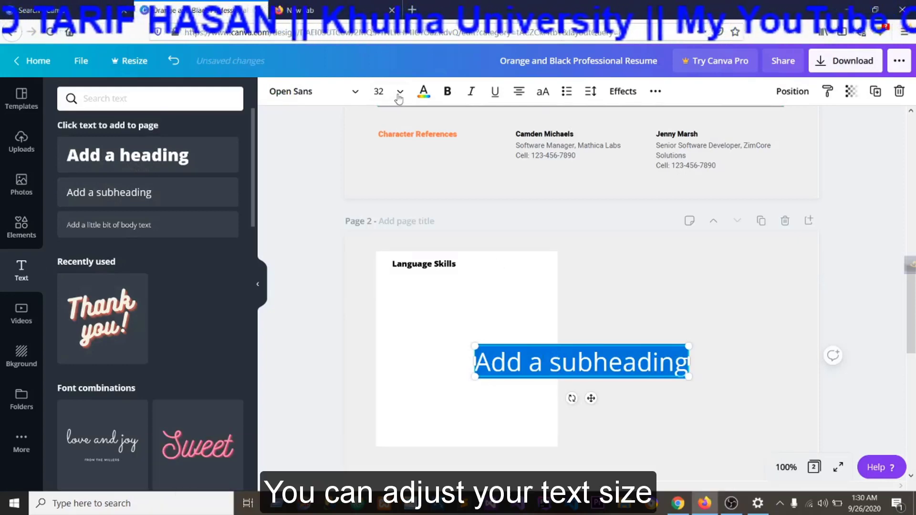
left_click(378, 91)
scroll(391, 153, "up", 3)
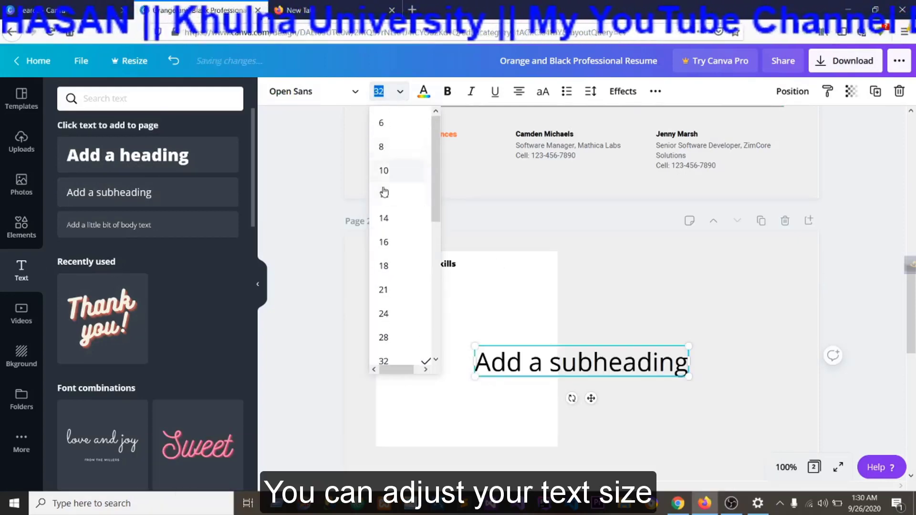
left_click(384, 171)
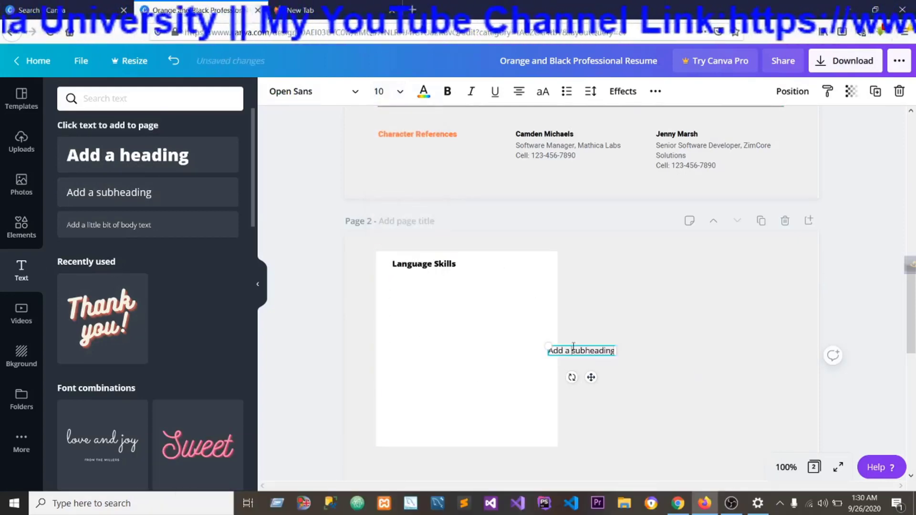
left_click_drag(569, 345, 413, 280)
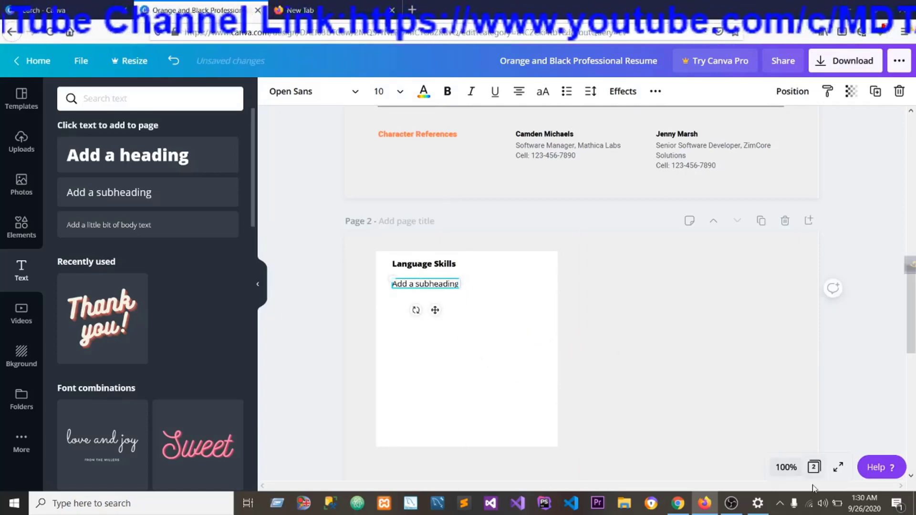
Replace the subheading's text with "English" and move it back under the start of the "Language Skills" heading.
key("ctrl+a")
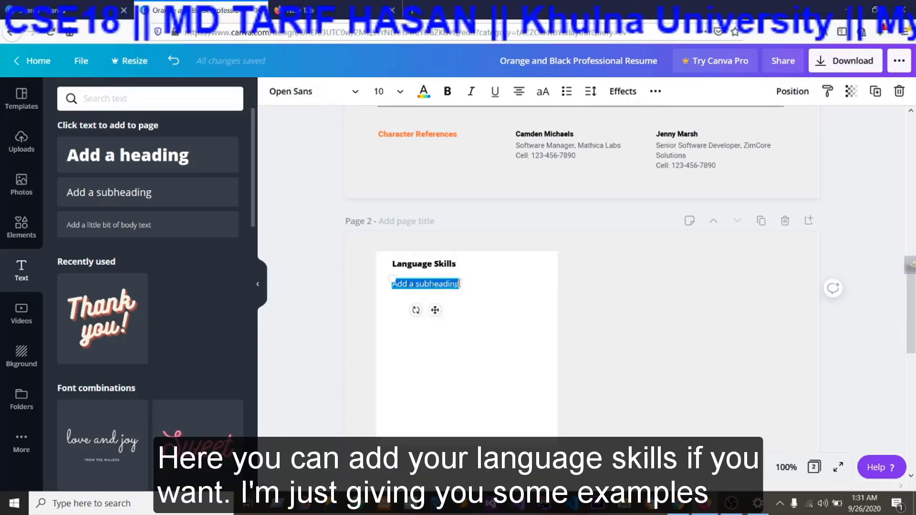
left_click(459, 284)
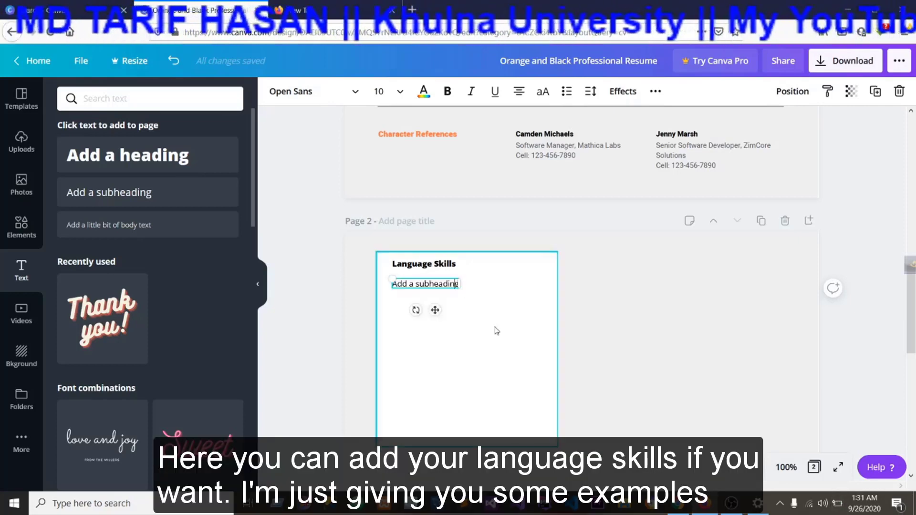
key("ctrl+a")
key("BackSpace")
type("English")
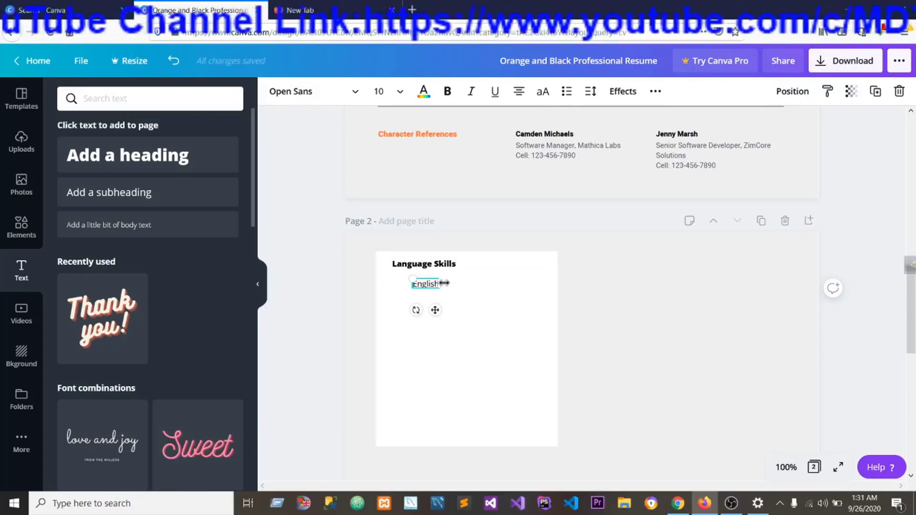
left_click_drag(442, 283, 410, 275)
left_click(437, 308)
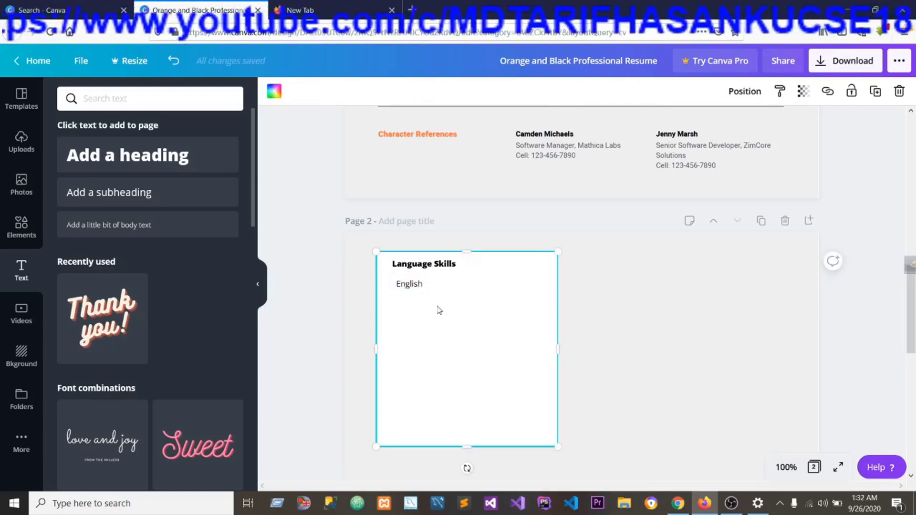
Insert a hyphen before "English" so the entry reads "-English".
left_click(396, 284)
left_click(400, 287)
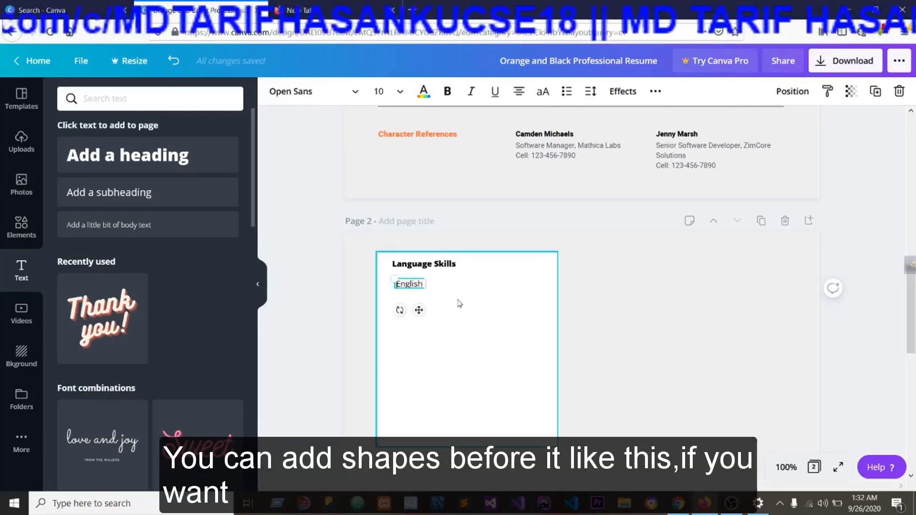
left_click(460, 304)
left_click(410, 284)
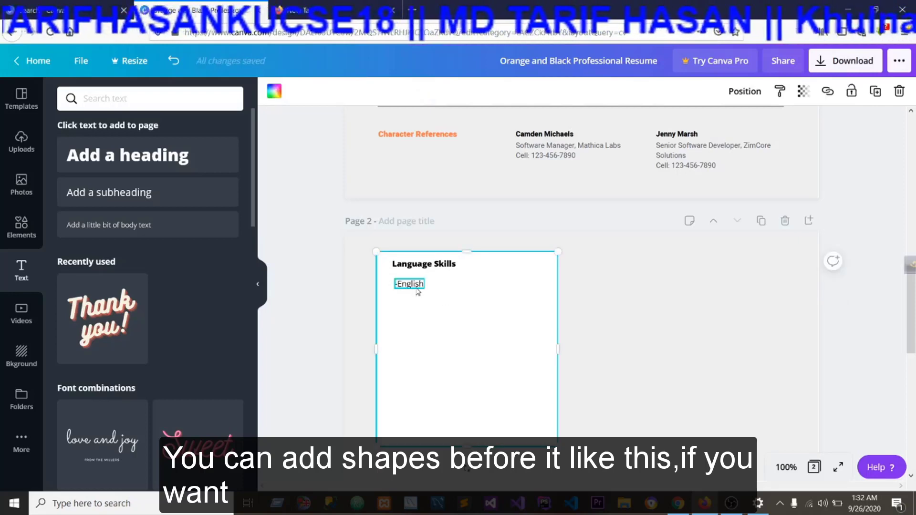
Add another subheading text box, move it onto the card below "-English", and set its font size to 10.
left_click(129, 204)
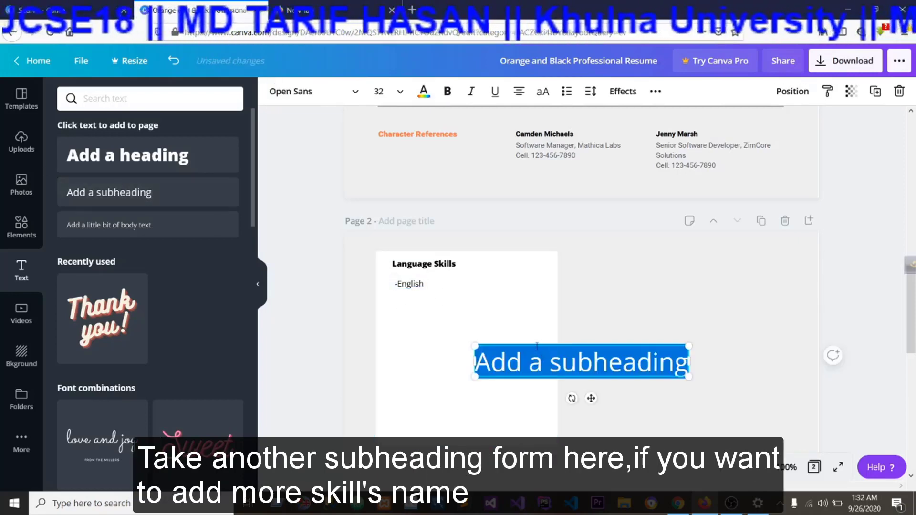
left_click_drag(534, 343, 434, 302)
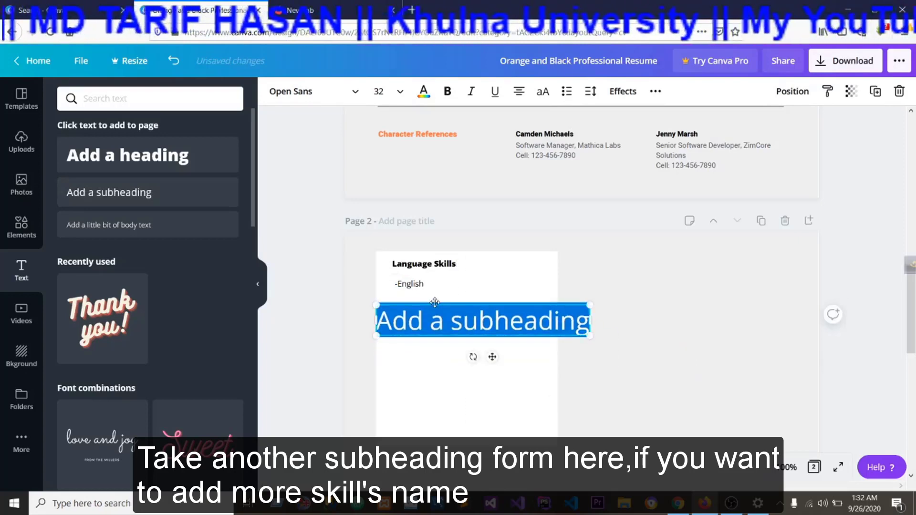
left_click(393, 96)
scroll(400, 167, "up", 3)
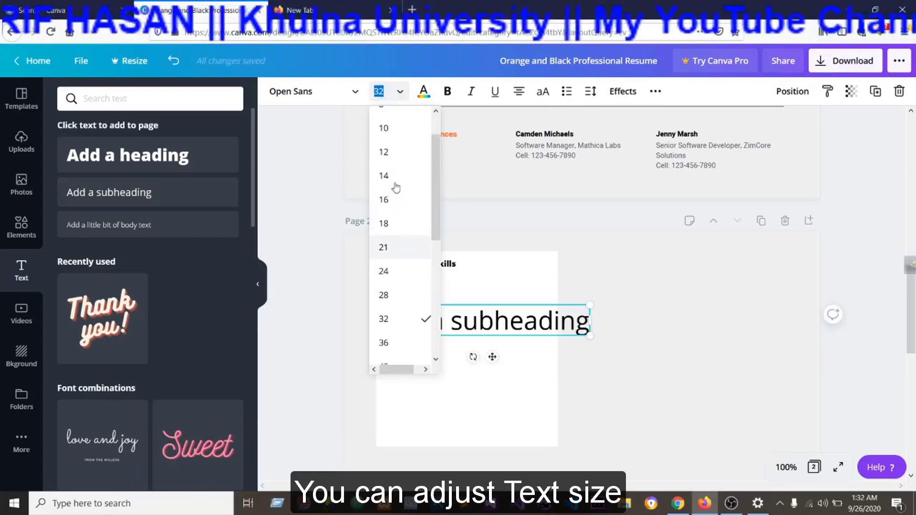
left_click(398, 130)
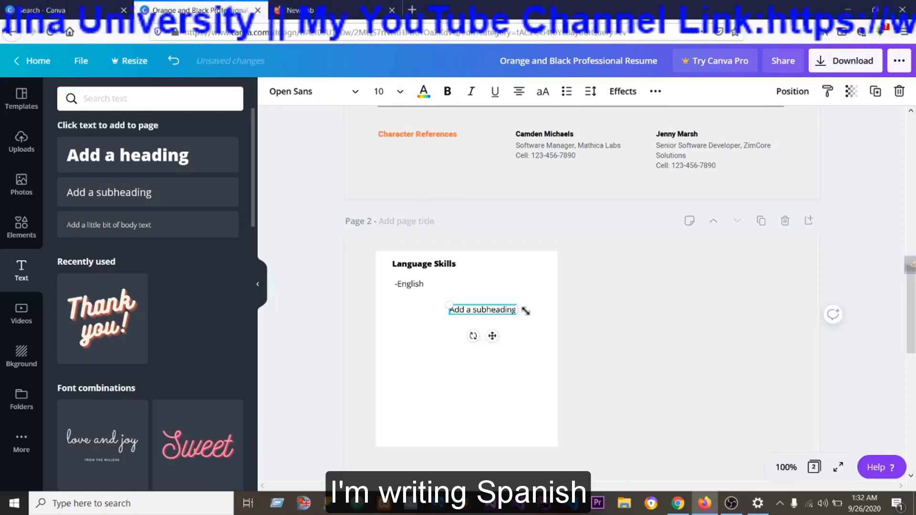
Replace the new subheading's text with "-Spanish" and place it directly beneath "-English".
key("BackSpace")
key("BackSpace")
key("BackSpace")
key("BackSpace")
key("BackSpace")
key("BackSpace")
key("BackSpace")
key("BackSpace")
key("BackSpace")
key("BackSpace")
key("BackSpace")
key("BackSpace")
key("BackSpace")
key("BackSpace")
key("BackSpace")
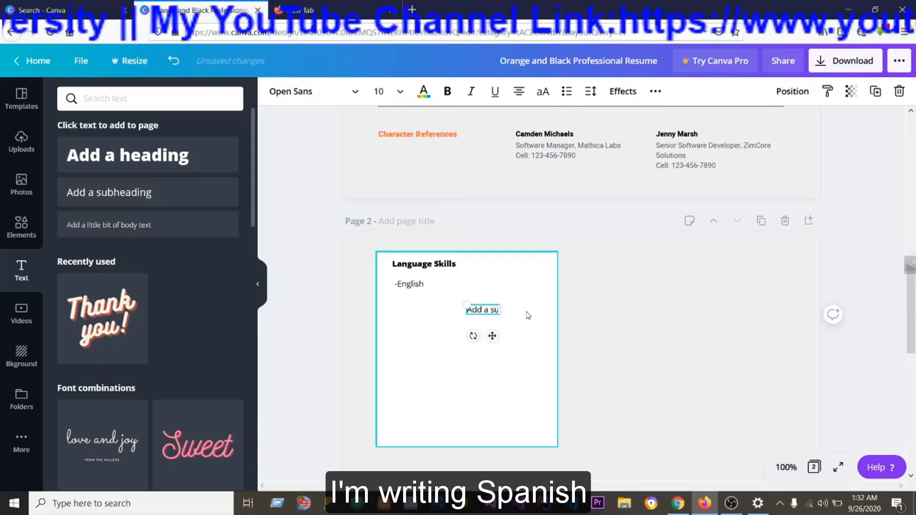
type("Spanish")
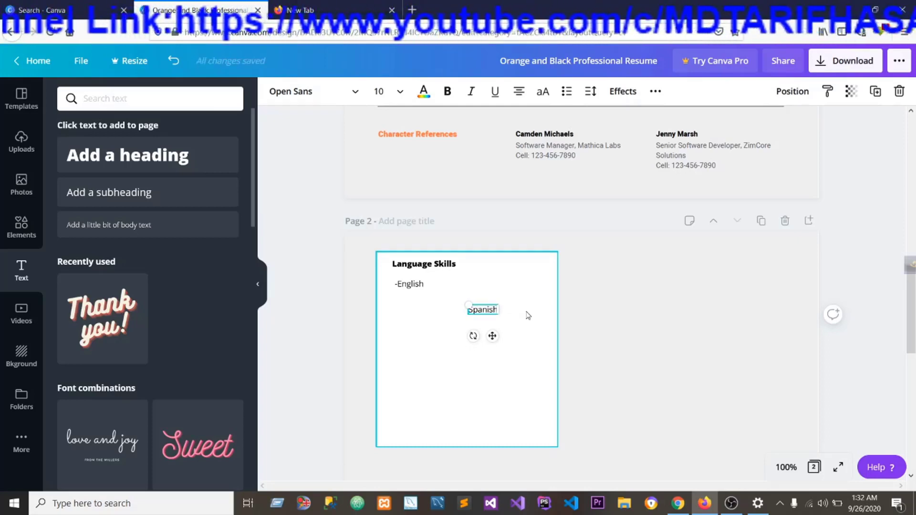
type("-")
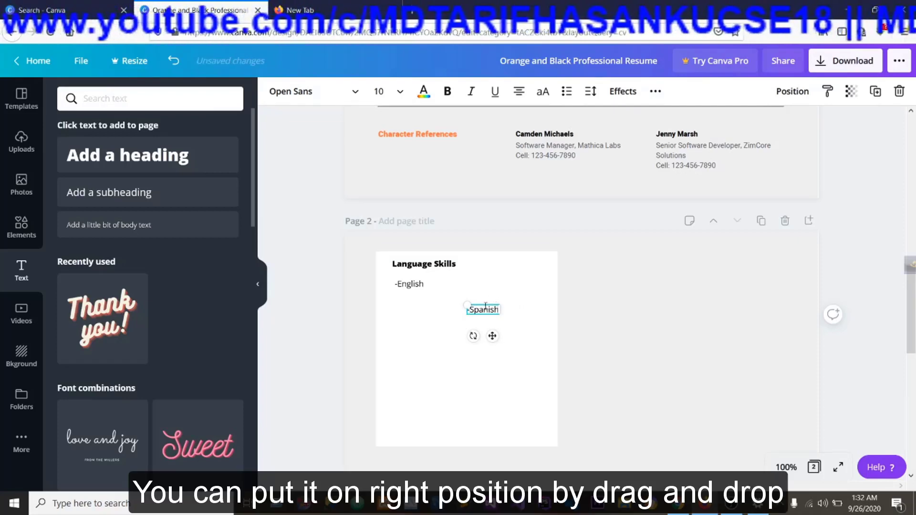
left_click_drag(411, 294, 406, 292)
left_click(437, 338)
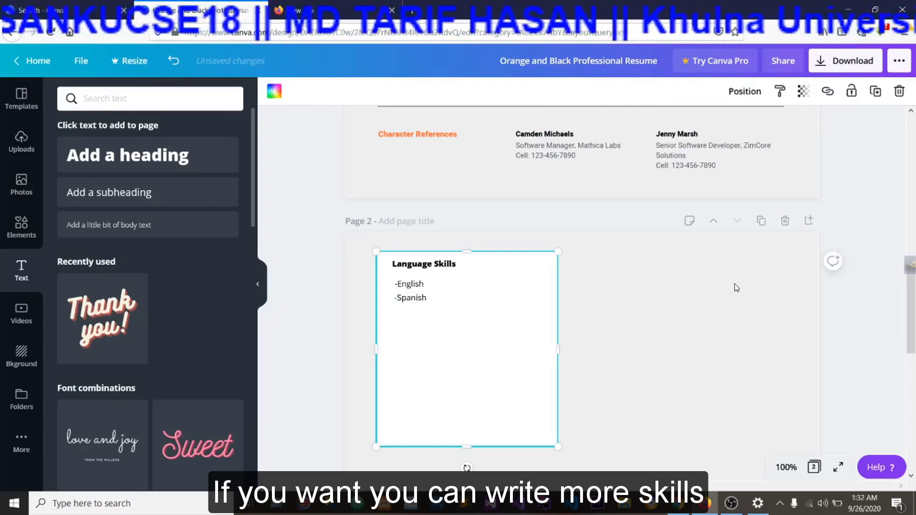
Add a square shape to page 2 and place it beside the Language Skills card.
left_click(675, 314)
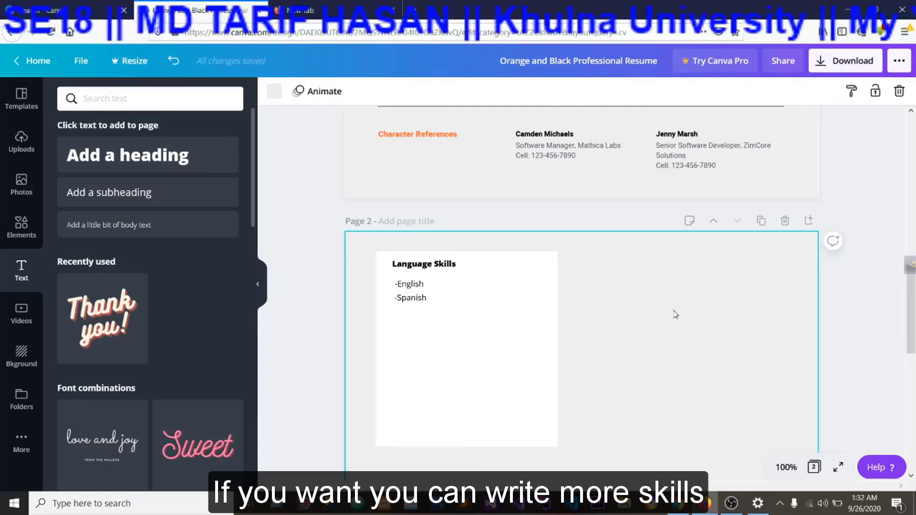
scroll(681, 304, "up", 2)
scroll(676, 334, "down", 5)
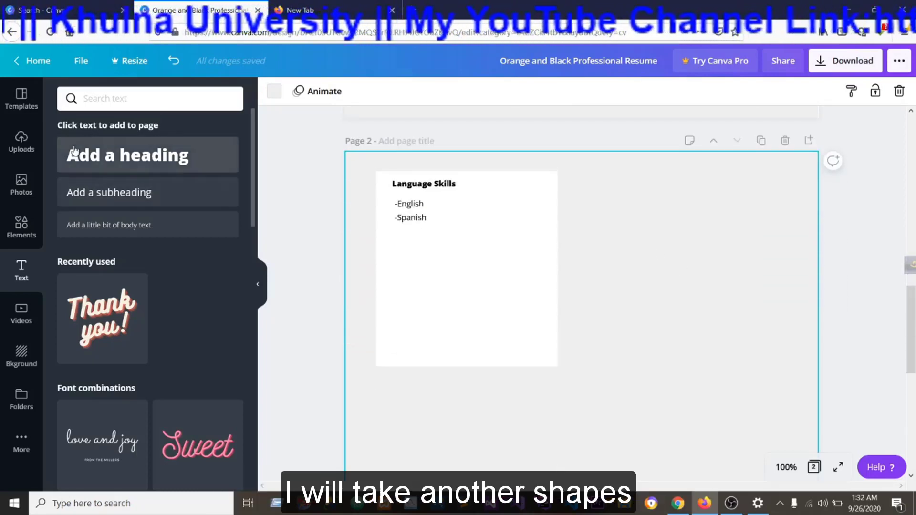
left_click(20, 233)
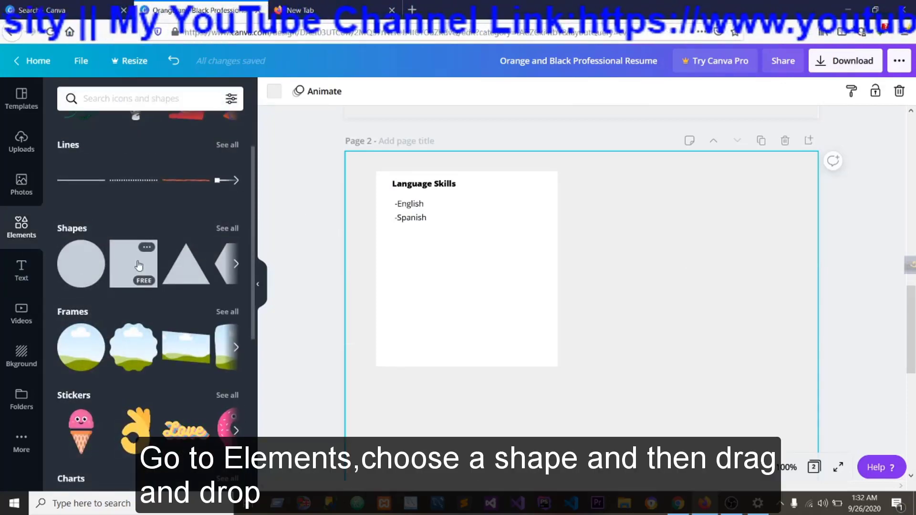
left_click(139, 265)
left_click_drag(615, 400, 730, 209)
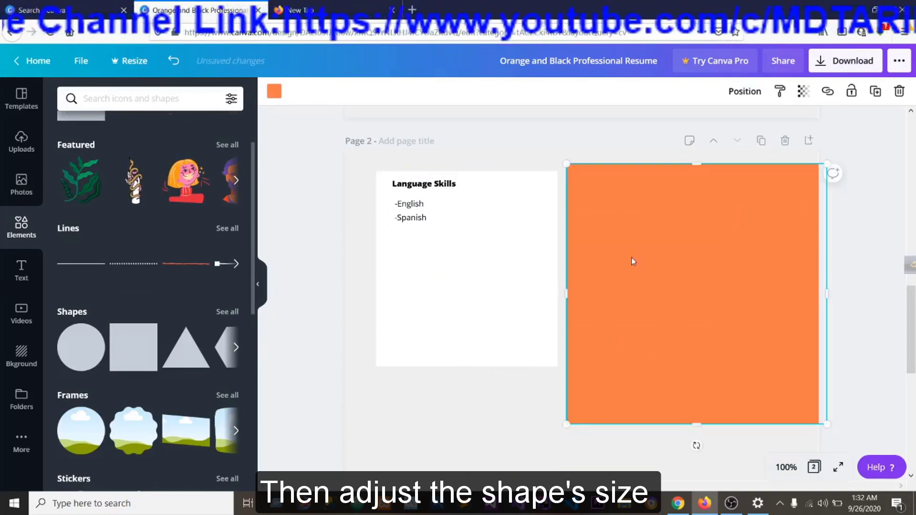
Narrow and shorten the orange square to match the Language Skills card's height, and fill it with white from the document colours.
left_click_drag(575, 292, 631, 288)
left_click_drag(707, 288, 678, 293)
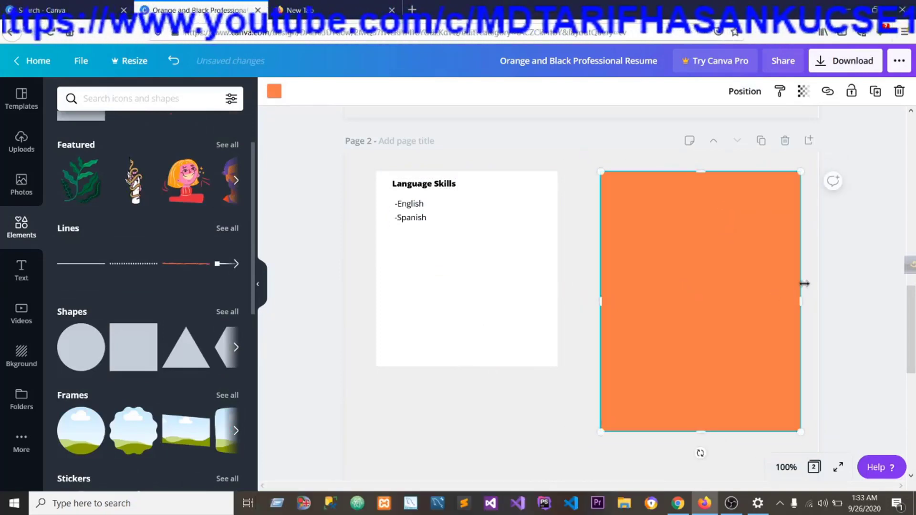
left_click_drag(801, 301, 794, 301)
left_click_drag(698, 430, 681, 366)
left_click(273, 92)
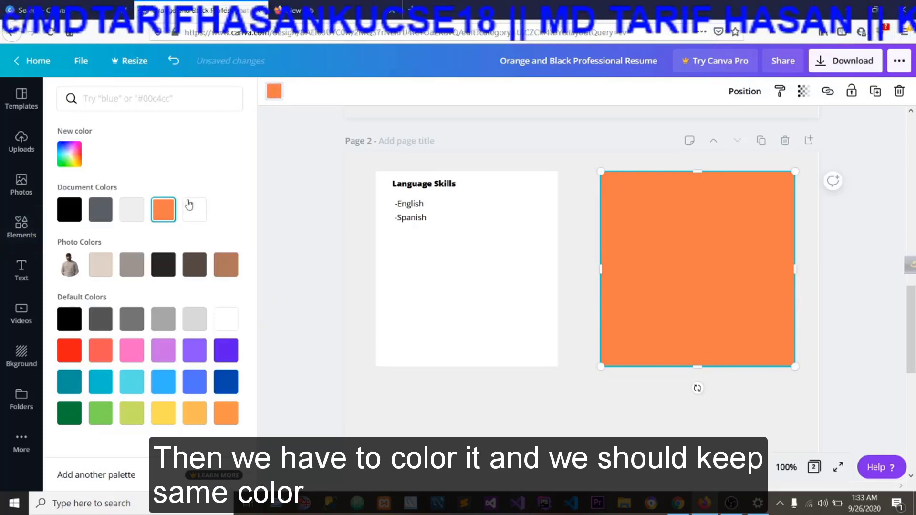
left_click(194, 209)
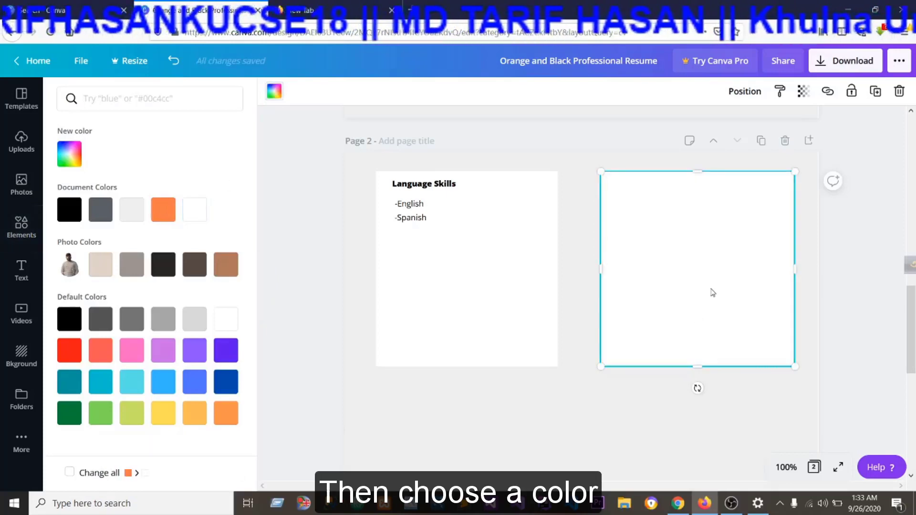
Add a heading text box for the second card and set its font size to 10.
left_click(21, 270)
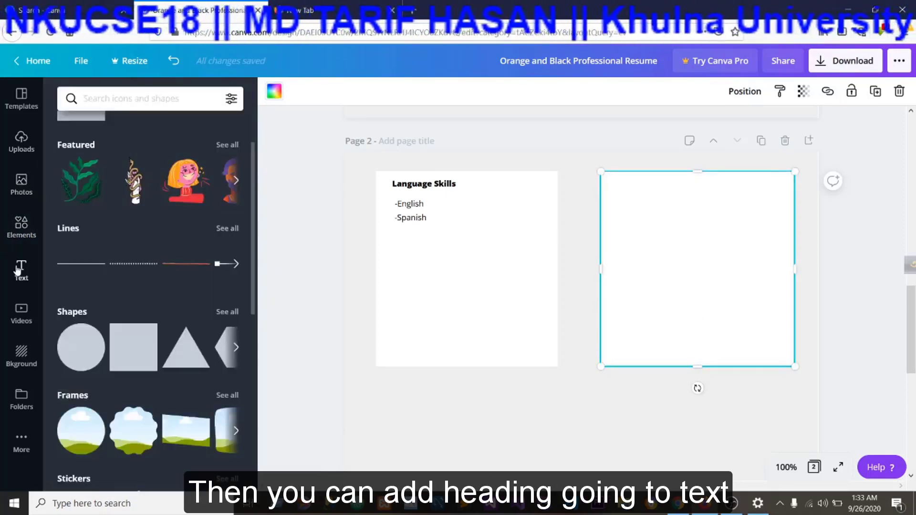
left_click(113, 160)
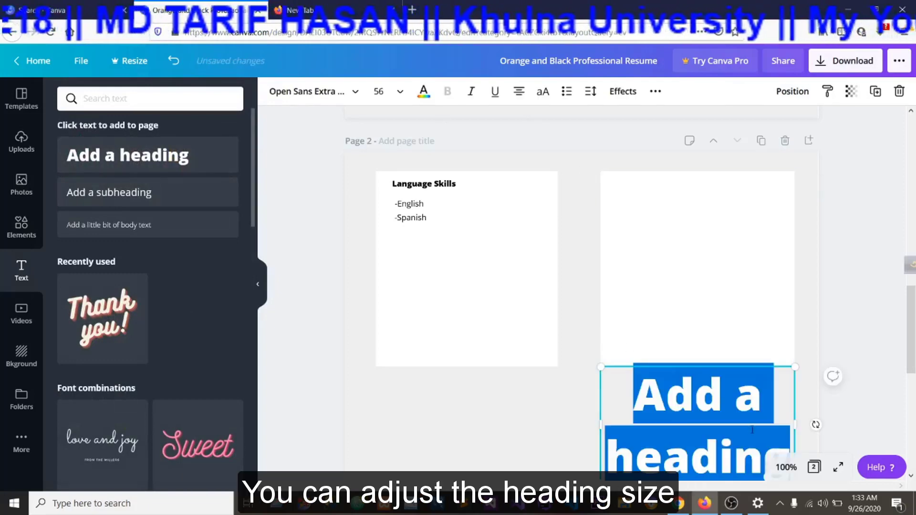
left_click(381, 91)
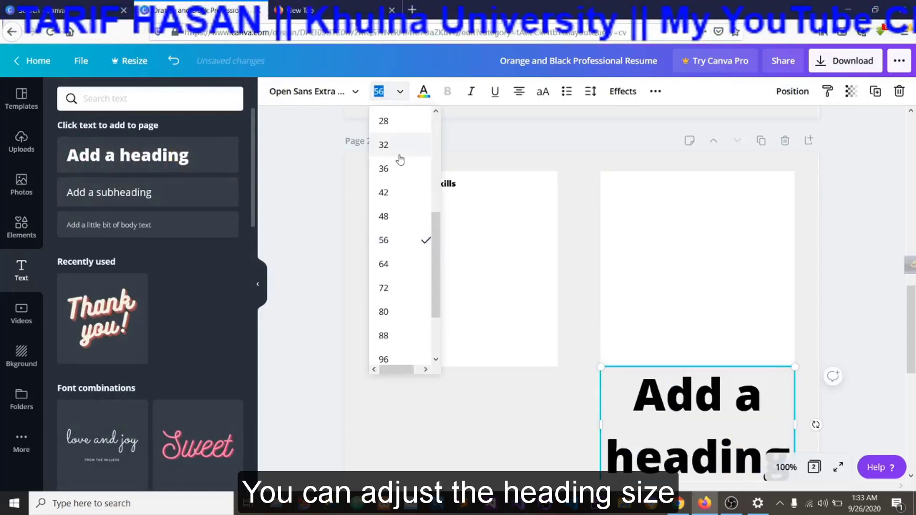
scroll(397, 156, "up", 2)
scroll(393, 164, "up", 2)
left_click(387, 153)
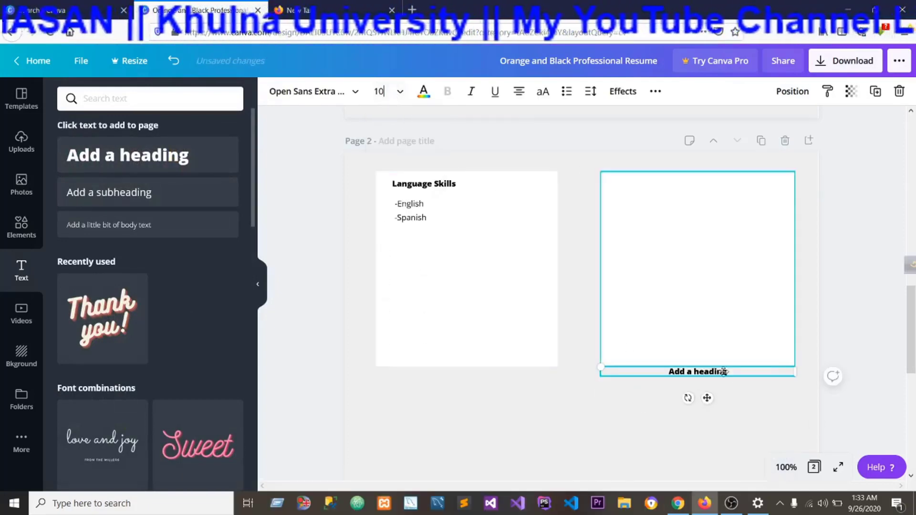
Place the new heading near the top of the second card, level with "Language Skills".
left_click_drag(687, 362, 654, 176)
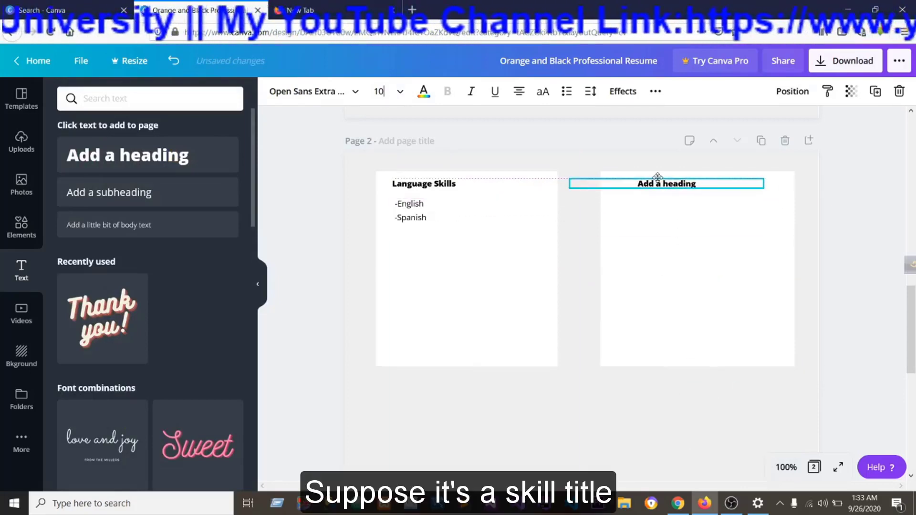
left_click(647, 210)
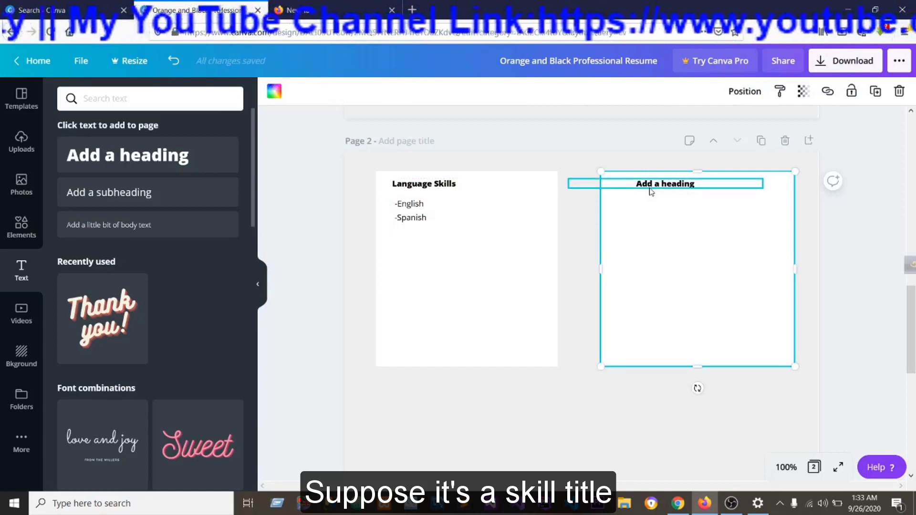
left_click(650, 187)
left_click(628, 208)
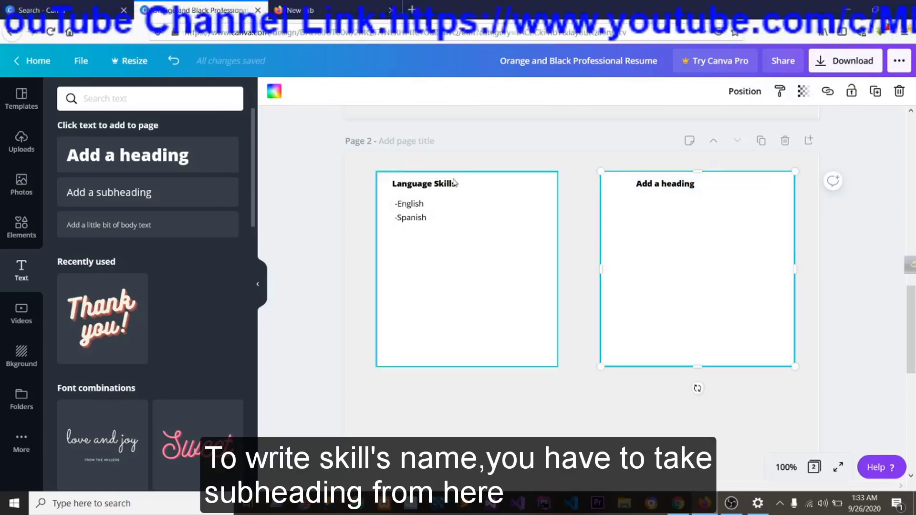
Add a subheading with font size 10 below the second card's heading and change its text to "Add a dkdkd".
left_click(131, 193)
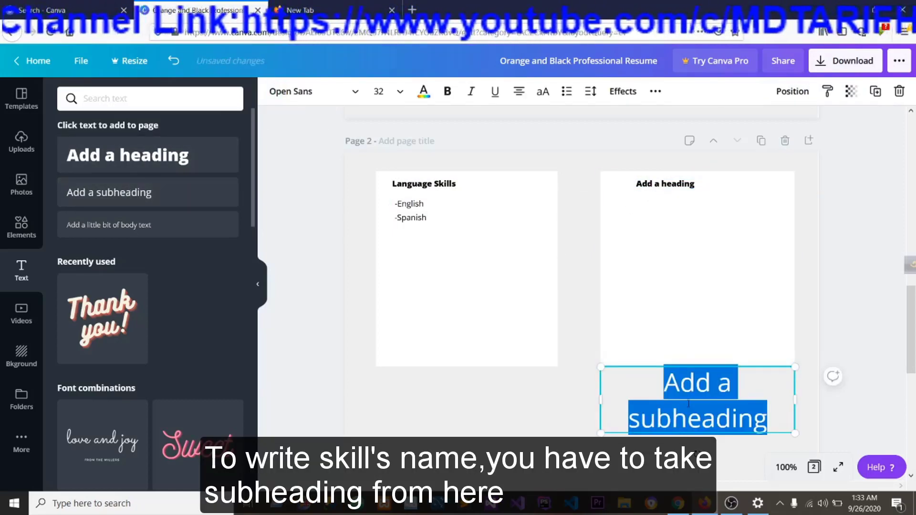
left_click(399, 92)
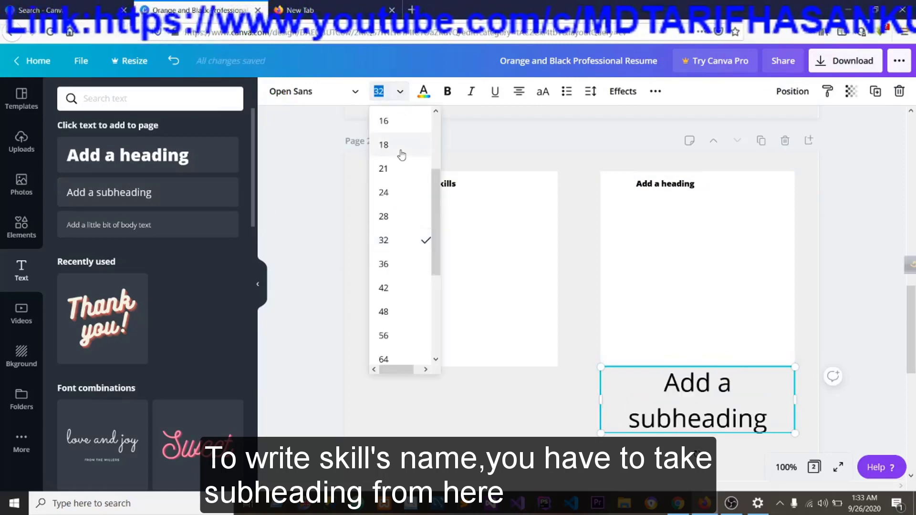
scroll(392, 200, "up", 3)
left_click(395, 173)
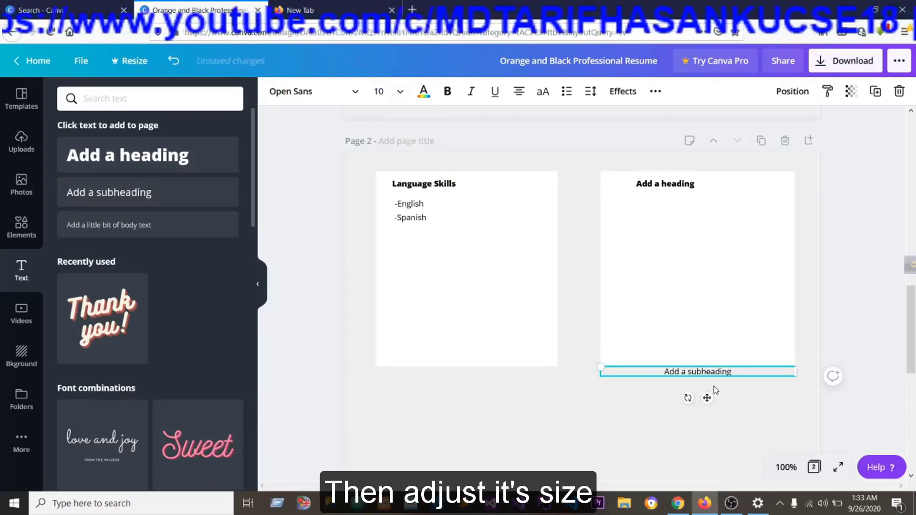
left_click_drag(683, 366, 664, 198)
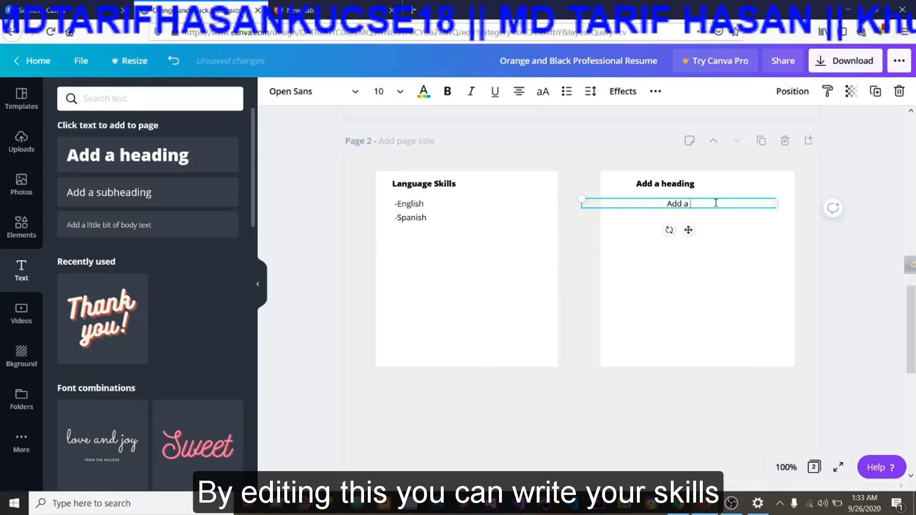
type("dkdkd")
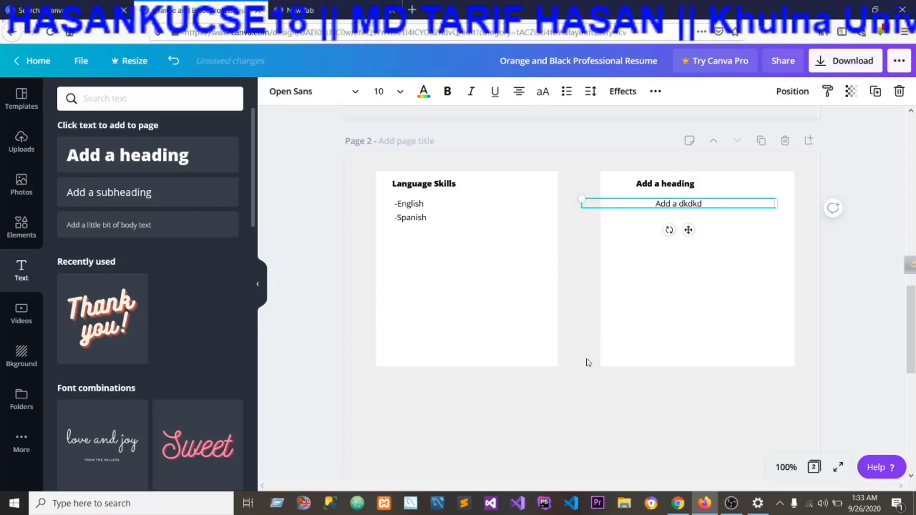
Copy the orange "Character References" heading from page 1 to page 2 and place it below the Language Skills card.
scroll(570, 388, "up", 2)
scroll(570, 388, "up", 3)
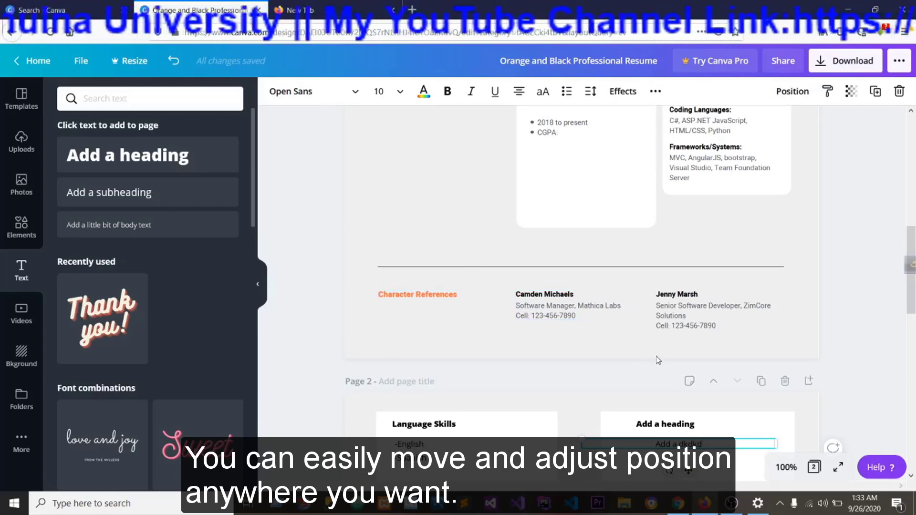
scroll(658, 360, "down", 3)
scroll(561, 347, "down", 3)
scroll(559, 345, "up", 3)
left_click(427, 173)
right_click(420, 175)
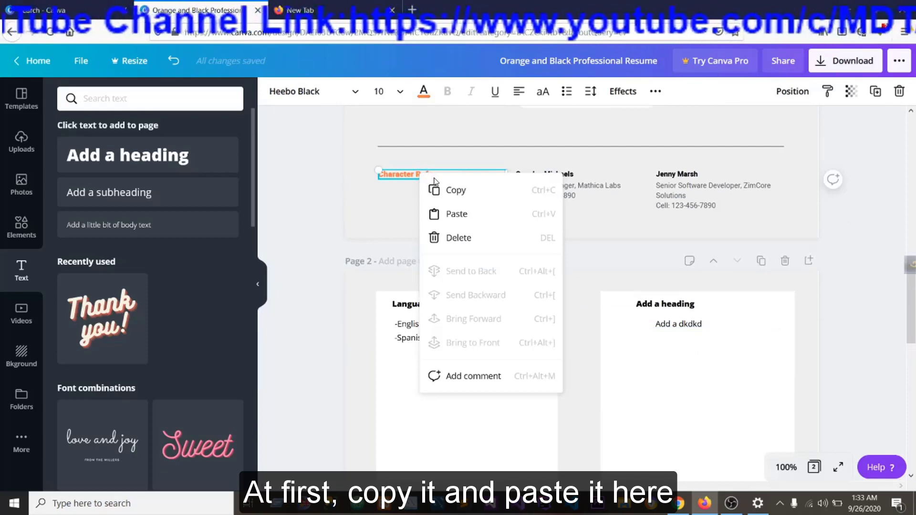
left_click(474, 192)
scroll(537, 384, "down", 8)
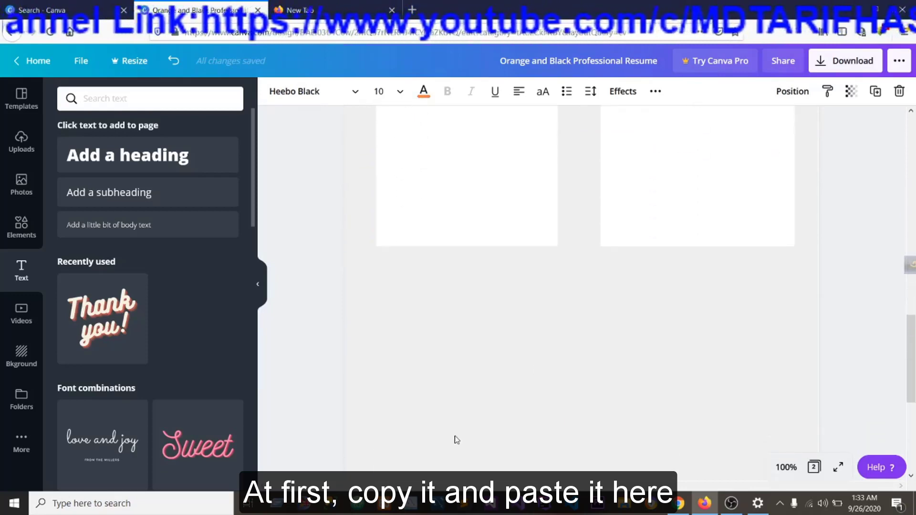
left_click(458, 438)
key("ctrl+v")
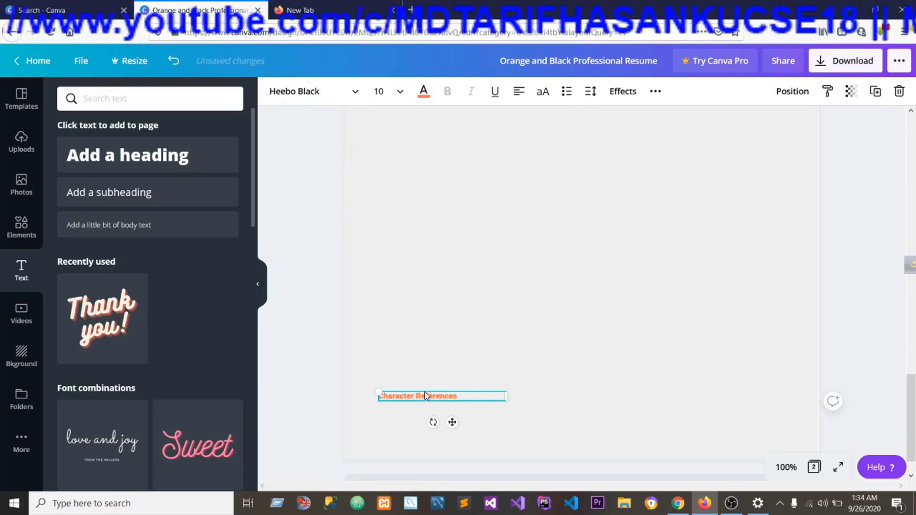
left_click_drag(415, 390, 419, 259)
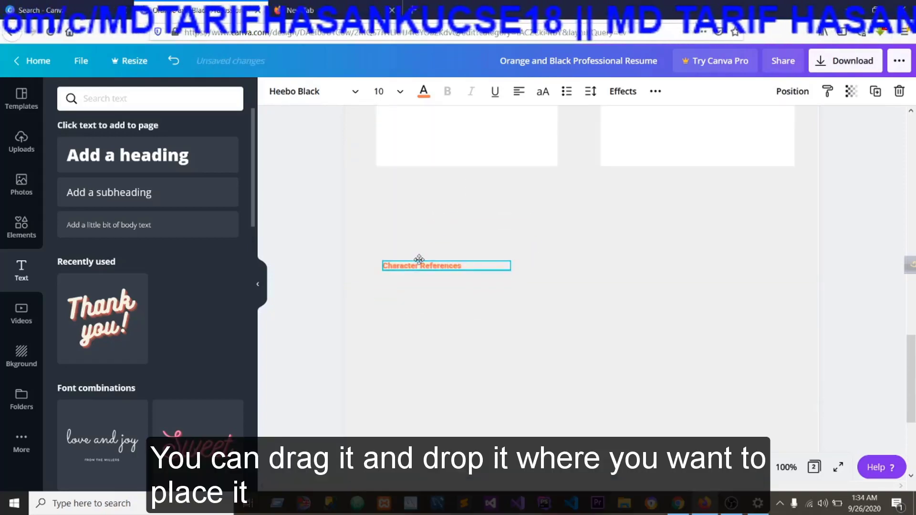
Copy the first reference's details from page 1 to page 2 and place them beside the "Character References" heading.
scroll(548, 342, "up", 10)
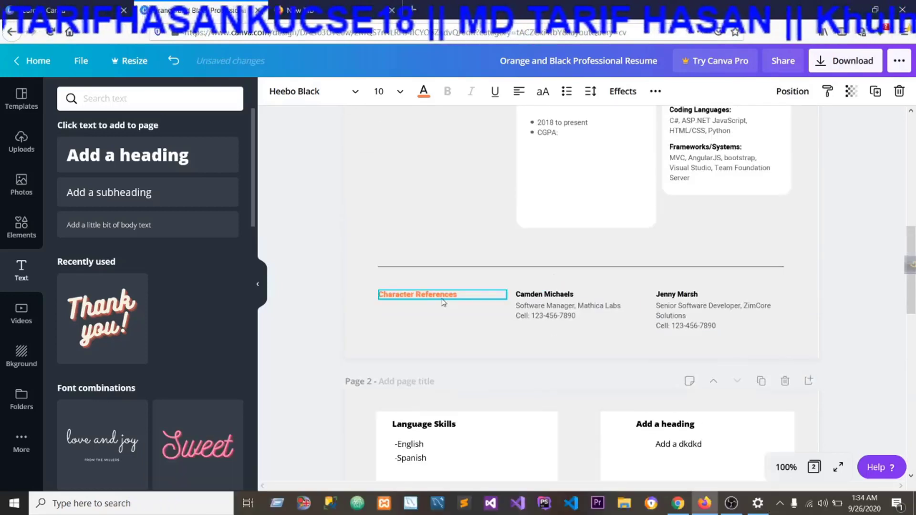
left_click(450, 300)
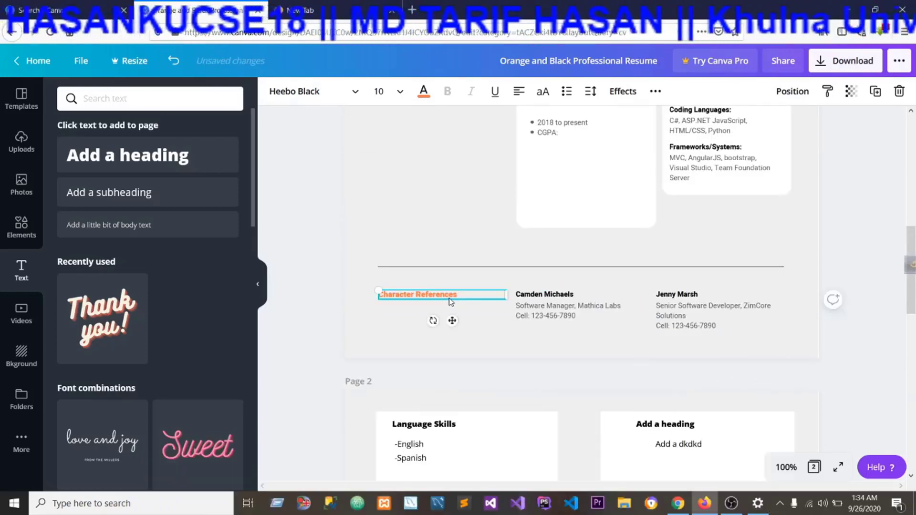
left_click(568, 296)
right_click(567, 301)
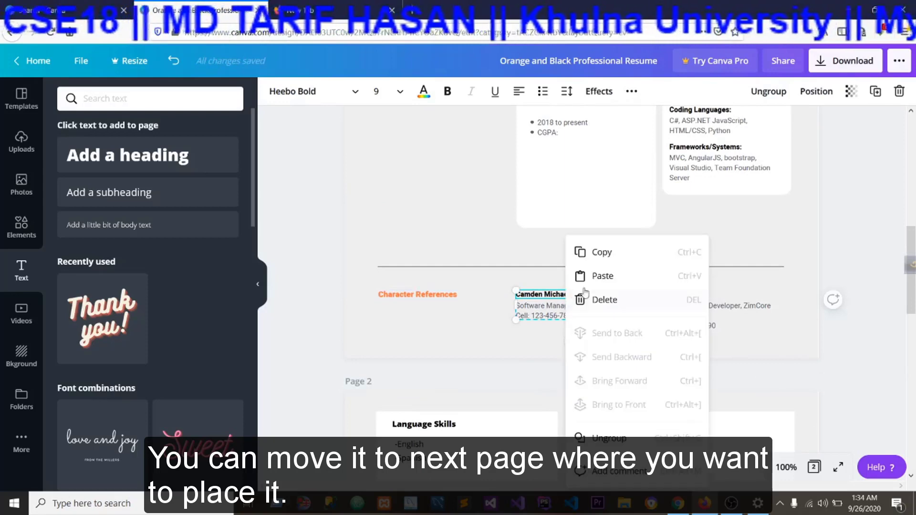
left_click(591, 250)
scroll(608, 289, "down", 5)
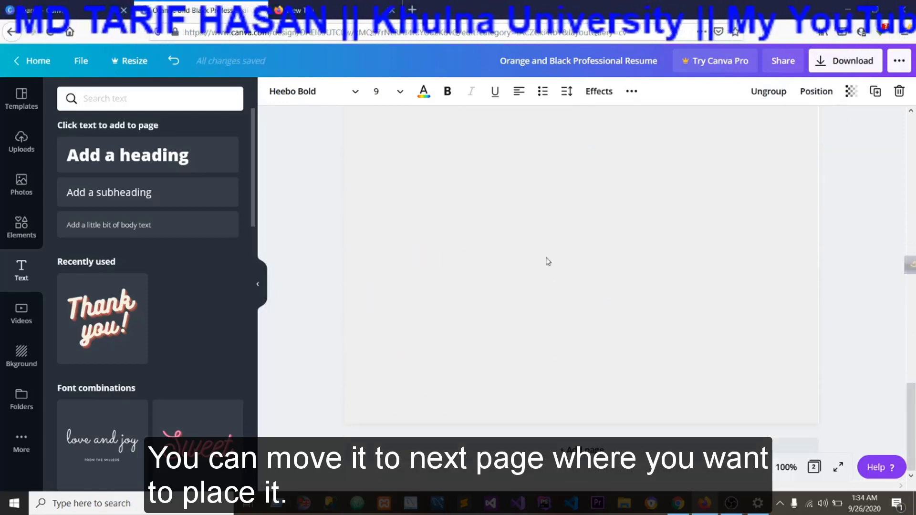
left_click(569, 192)
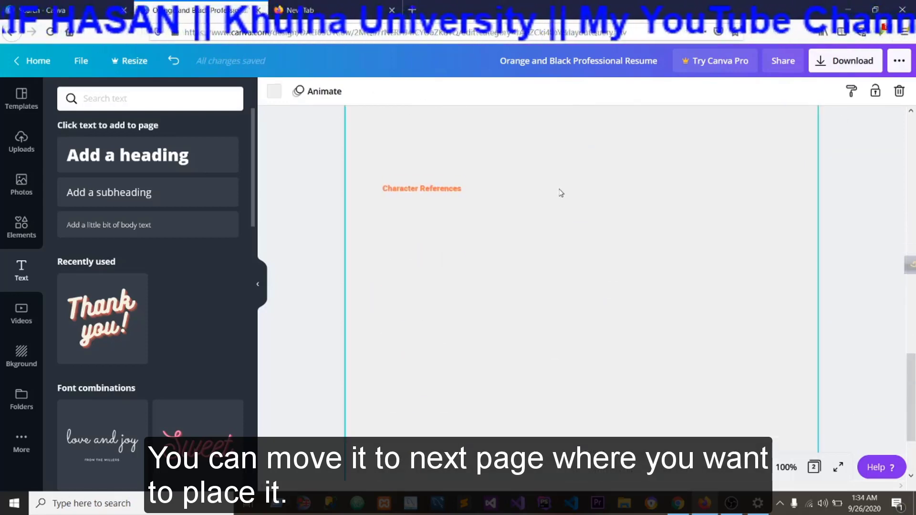
key("ctrl+v")
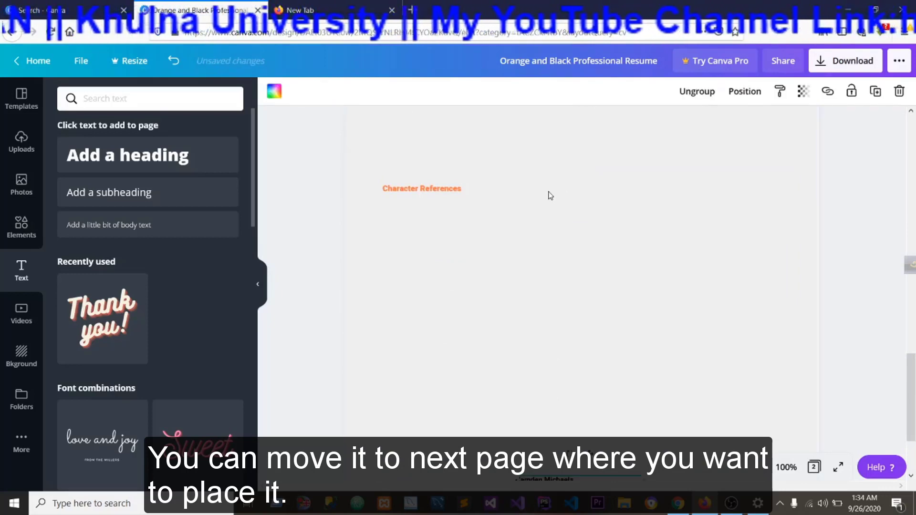
scroll(598, 347, "down", 2)
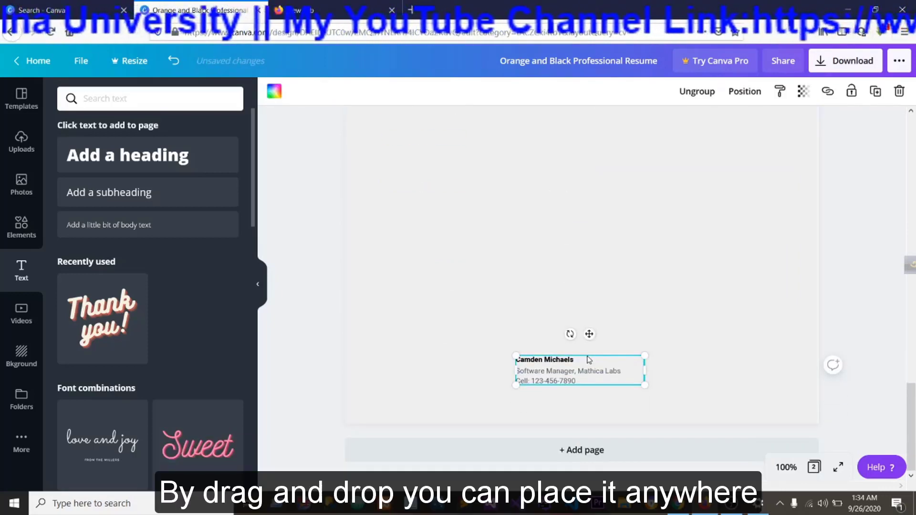
left_click(586, 324)
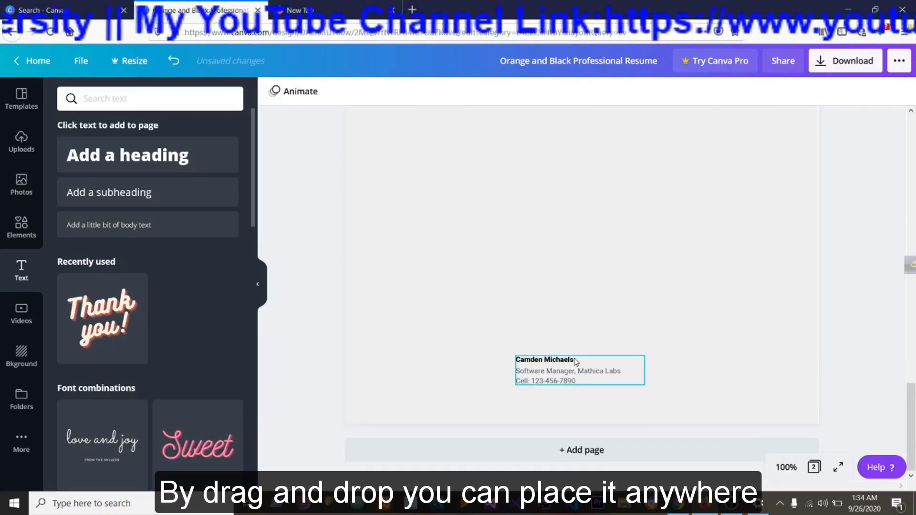
left_click(572, 361)
left_click_drag(571, 361, 572, 230)
Copy the second reference's details from page 1 to page 2 and line them up beside the first reference.
left_click(679, 233)
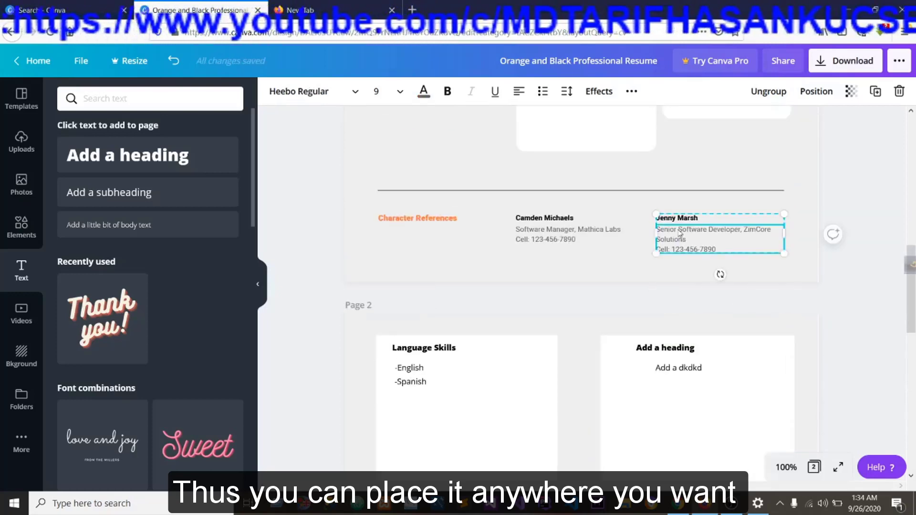
right_click(681, 229)
left_click(704, 241)
scroll(711, 245, "down", 10)
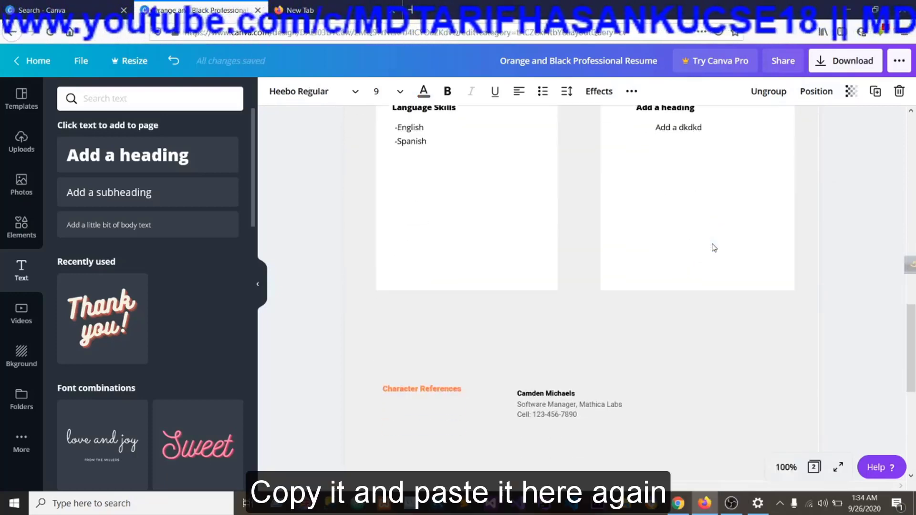
left_click(711, 247)
key("ctrl+v")
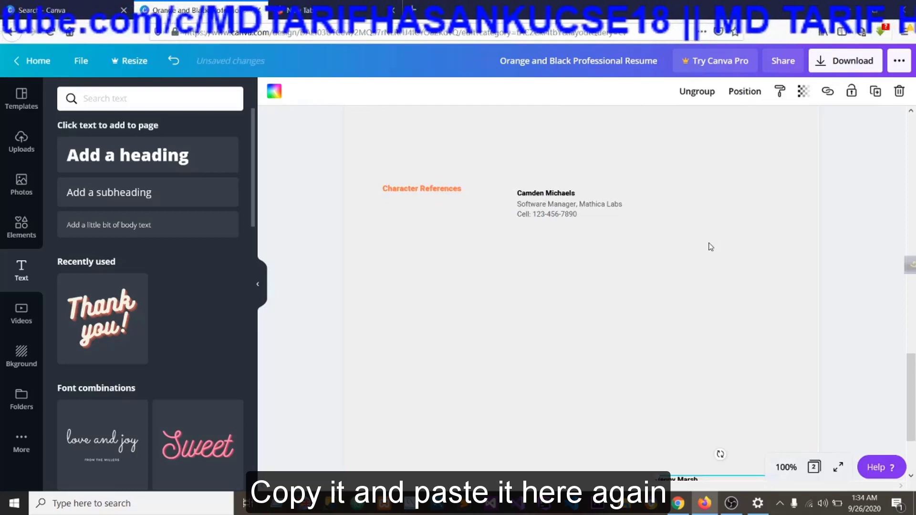
left_click_drag(719, 400, 722, 148)
Copy the horizontal divider line from page 1 to page 2 and place it between the cards and the references.
scroll(725, 276, "up", 7)
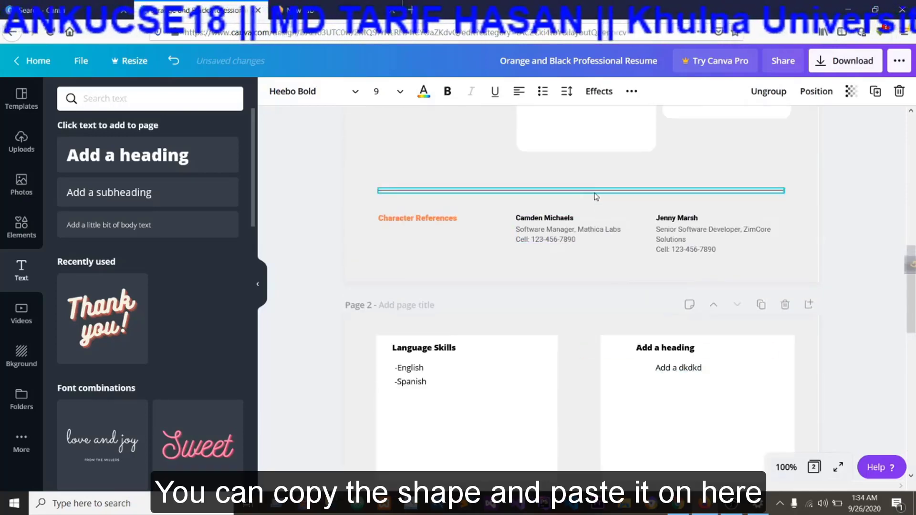
left_click(592, 191)
right_click(594, 192)
left_click(626, 210)
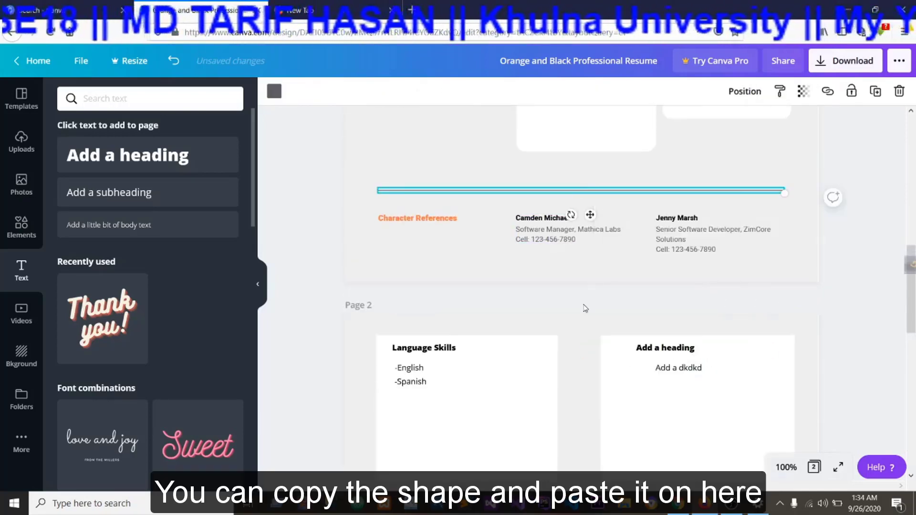
scroll(582, 305, "down", 6)
left_click(487, 229)
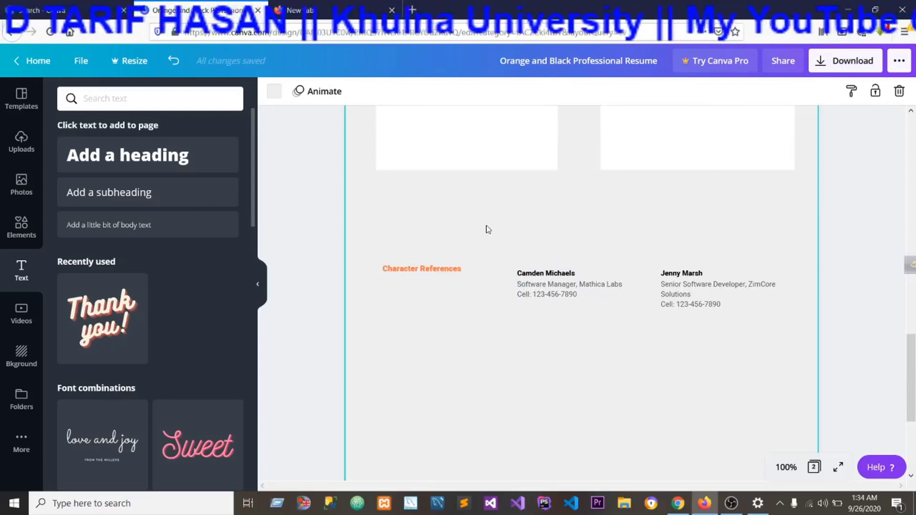
key("ctrl+v")
scroll(513, 240, "down", 3)
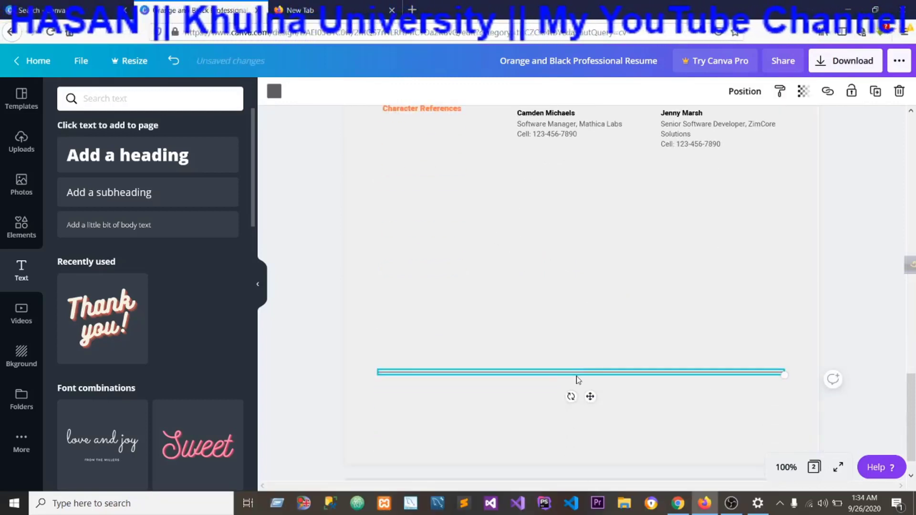
left_click_drag(576, 378, 575, 303)
scroll(570, 295, "up", 5)
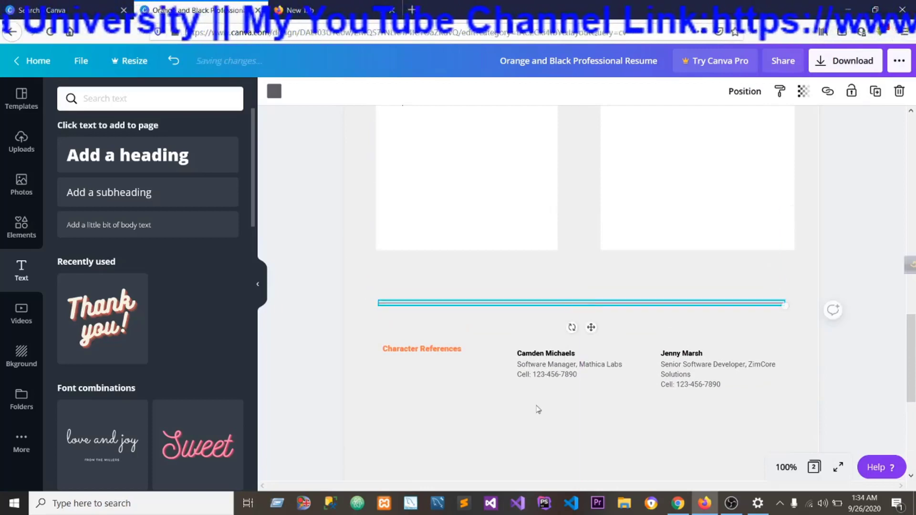
left_click(515, 428)
Add a blank third page after page 2 of the resume.
scroll(521, 402, "down", 5)
scroll(522, 403, "up", 5)
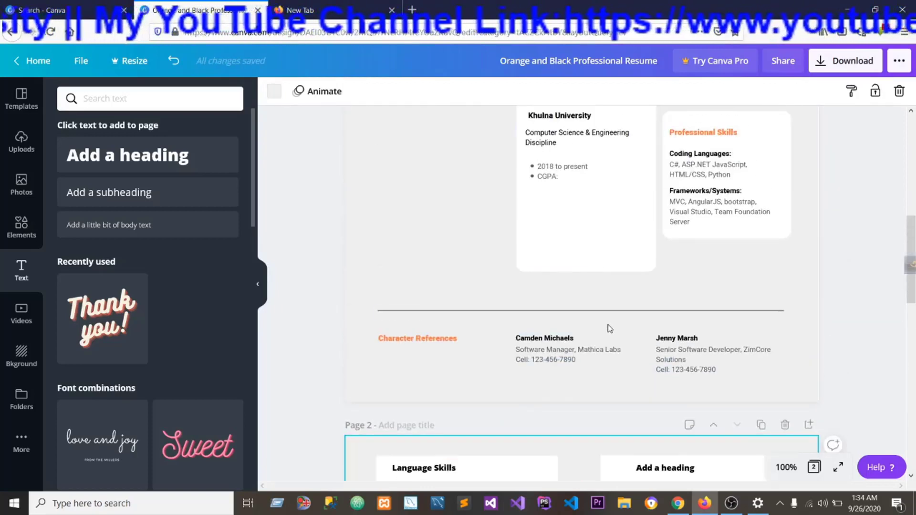
scroll(572, 314, "up", 3)
scroll(620, 343, "down", 10)
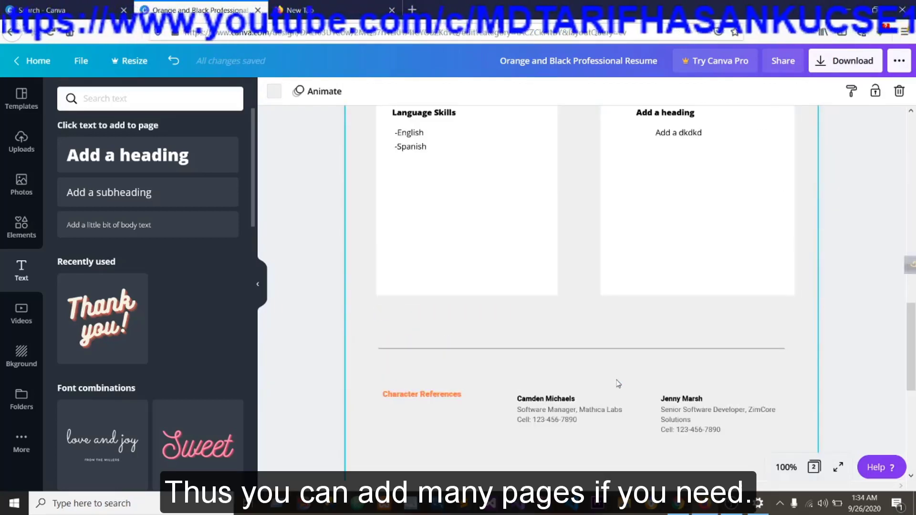
scroll(618, 384, "down", 4)
scroll(618, 384, "down", 5)
left_click(578, 450)
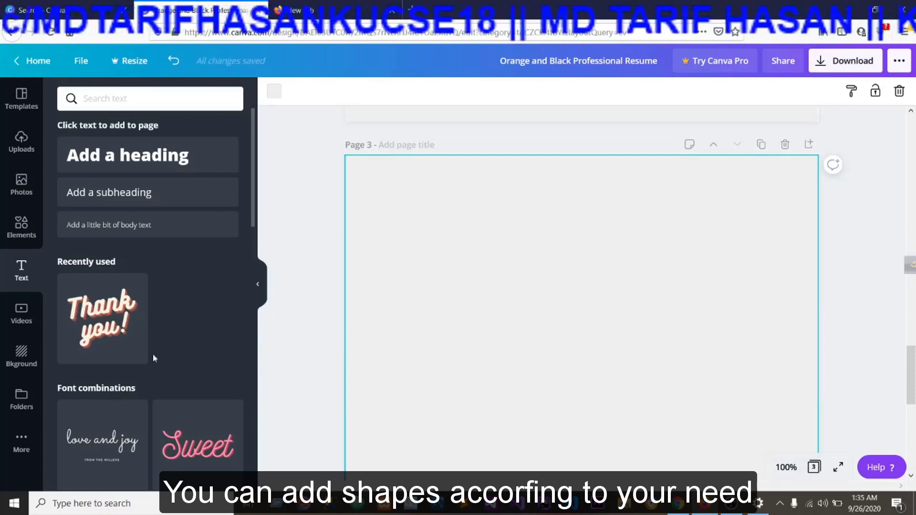
Add the circular landscape frame from the elements library to page 3 and shrink it to about half its width.
left_click(22, 220)
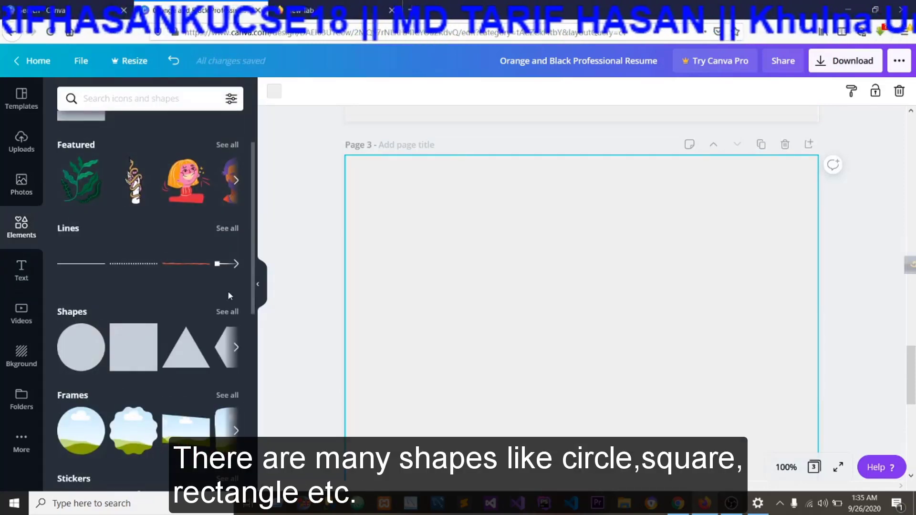
scroll(100, 285, "down", 4)
scroll(84, 209, "up", 1)
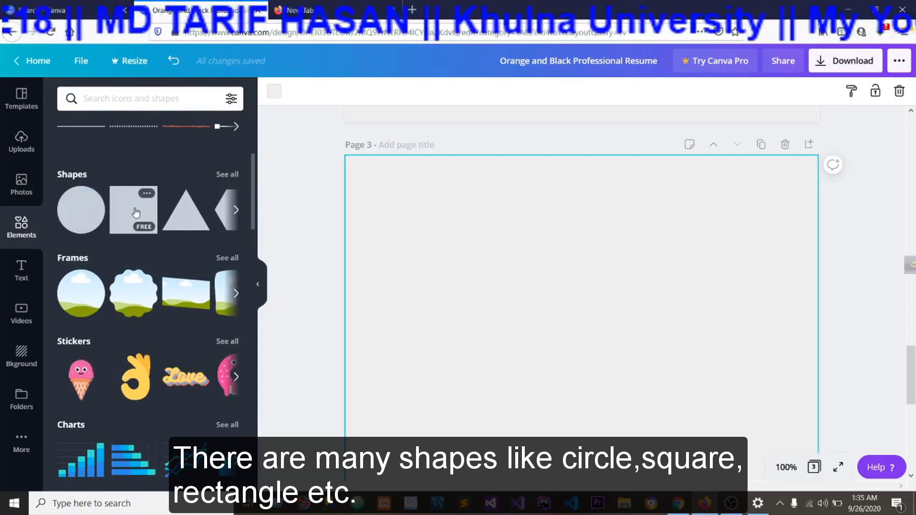
left_click(236, 210)
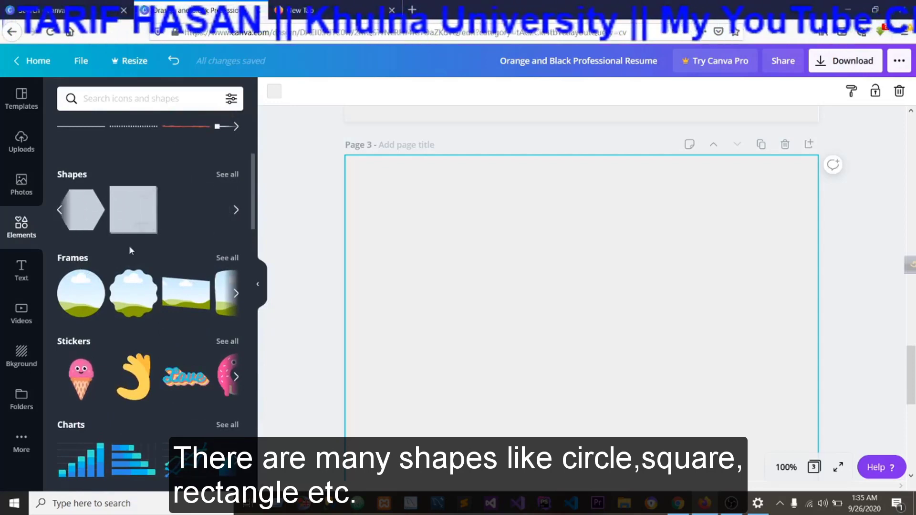
scroll(129, 278, "down", 1)
scroll(130, 278, "down", 2)
scroll(95, 334, "up", 4)
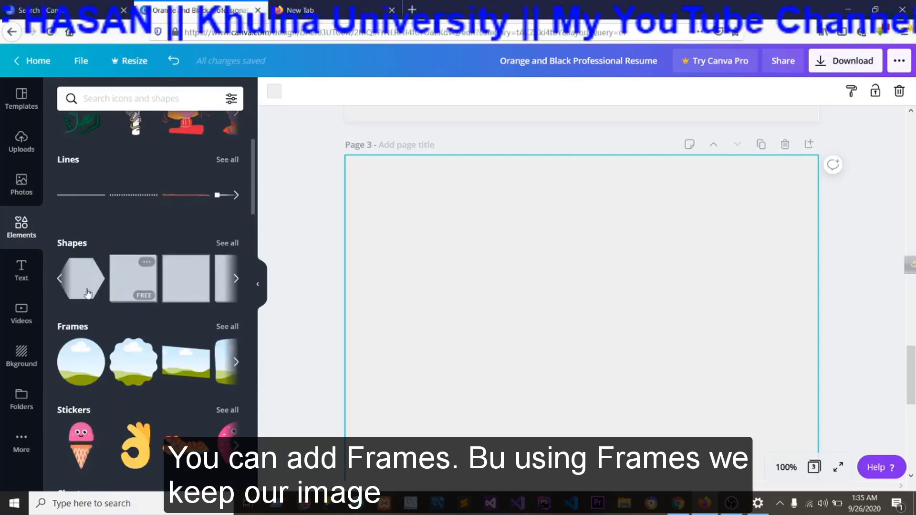
left_click(93, 360)
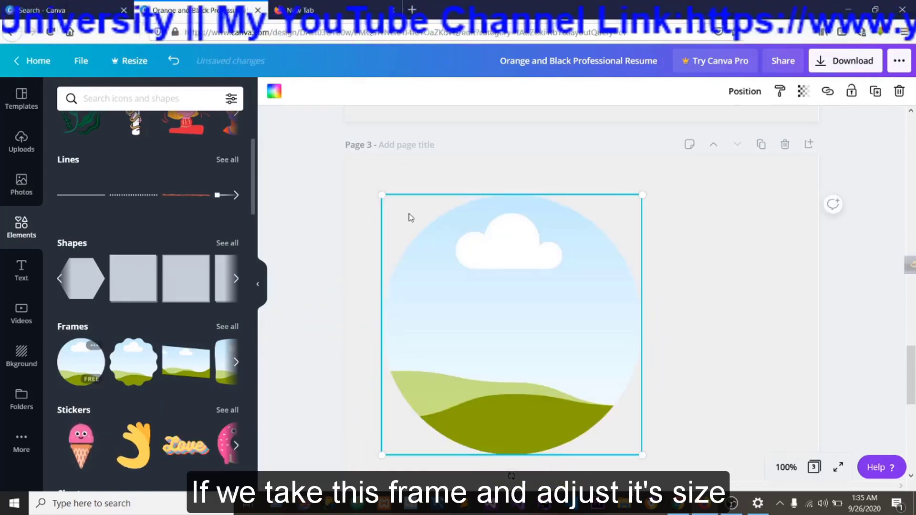
left_click_drag(641, 191, 504, 334)
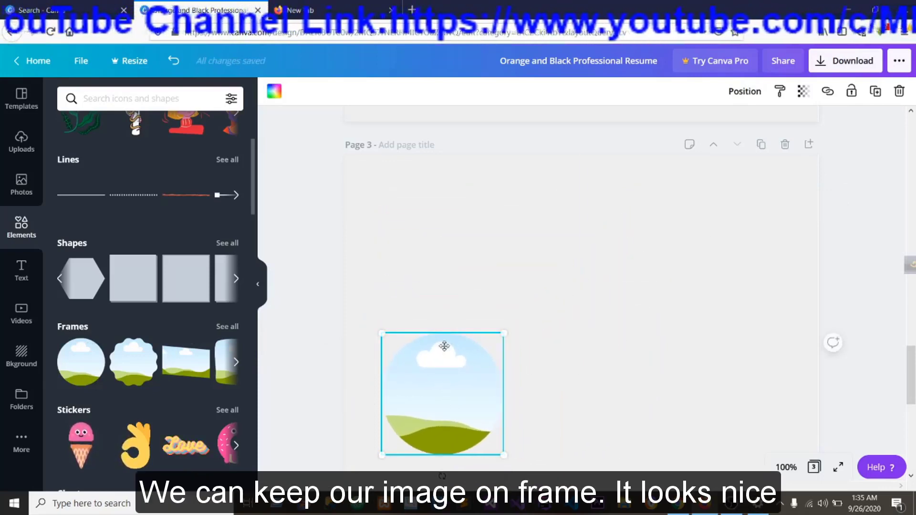
Move the circular frame up near page 3's upper-left corner and fill it with the uploaded portrait photo.
left_click_drag(445, 385, 439, 259)
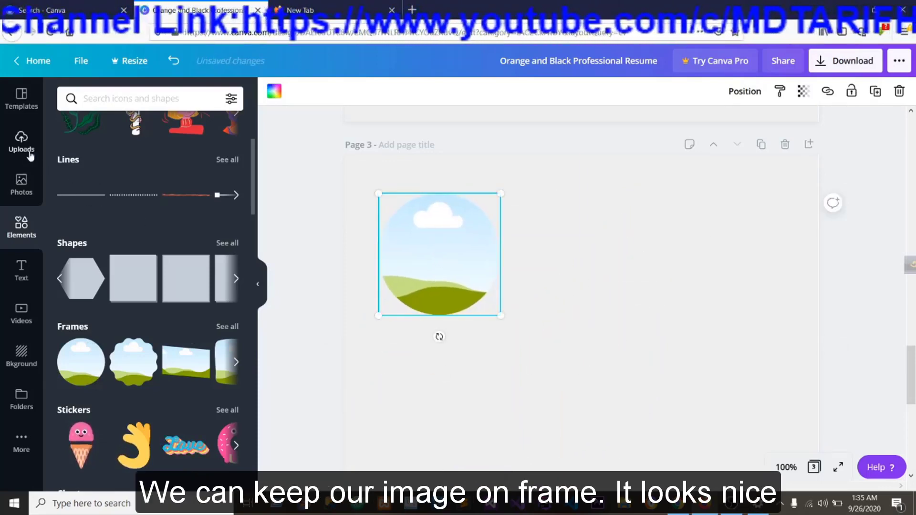
left_click(29, 152)
left_click_drag(88, 191, 383, 240)
left_click(571, 311)
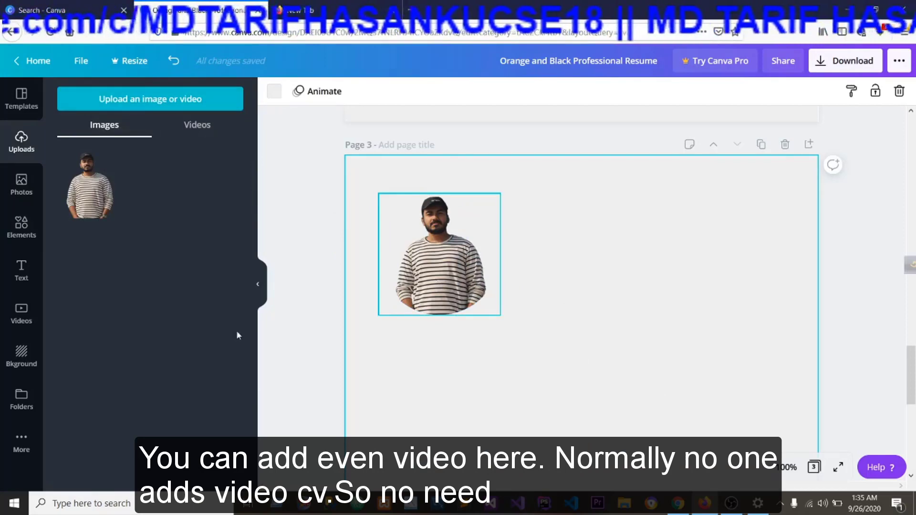
Try the plain beige background on page 3 and undo it.
left_click(22, 309)
left_click(22, 352)
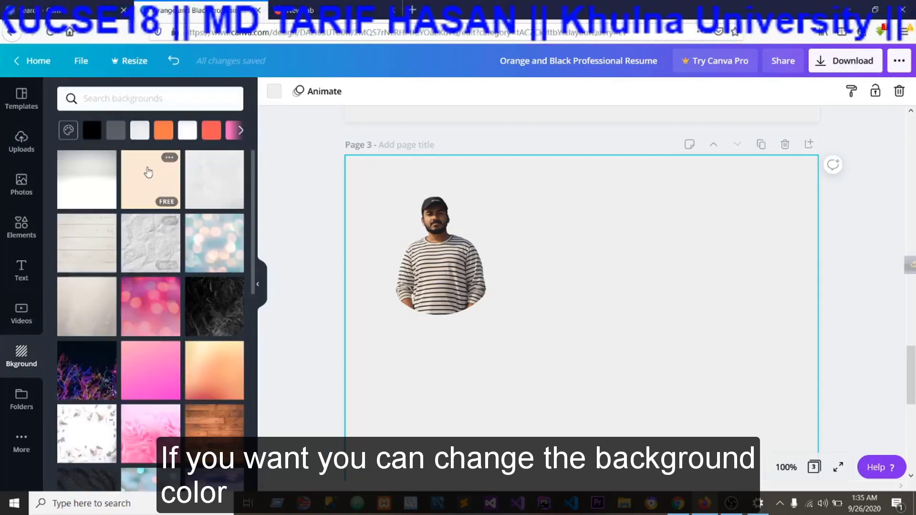
left_click(172, 175)
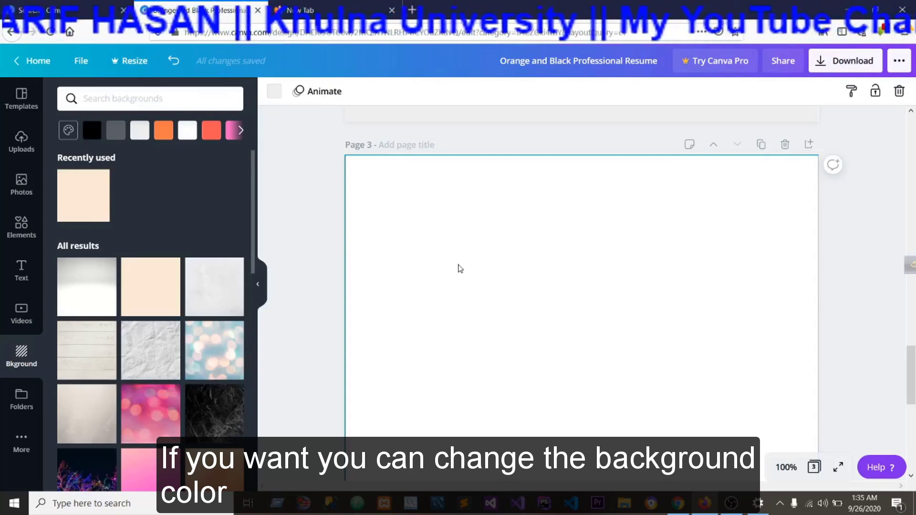
key("ctrl+z")
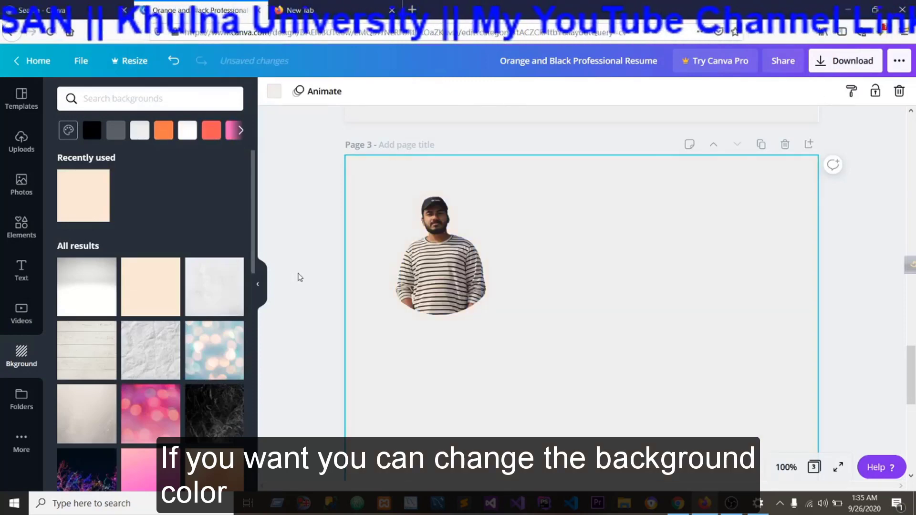
Look through the remaining backgrounds and the resume template categories.
scroll(334, 305, "down", 1)
scroll(176, 355, "down", 10)
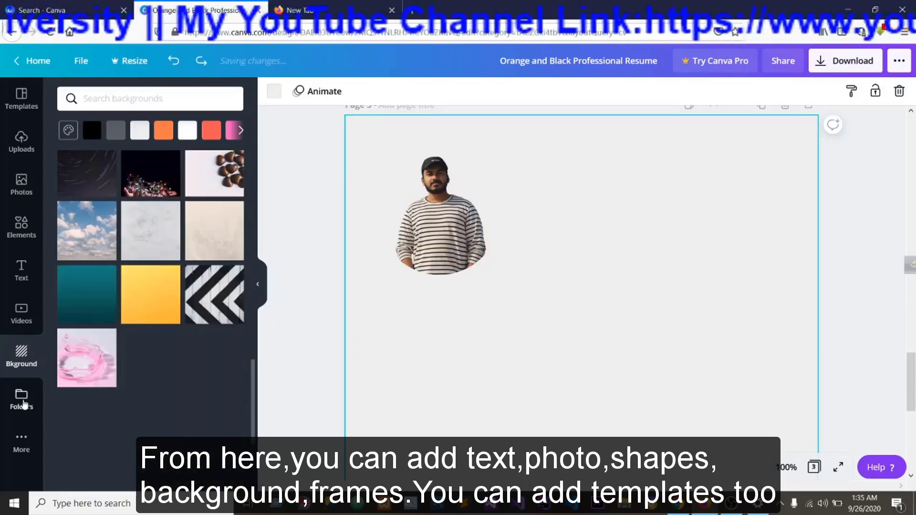
left_click(24, 187)
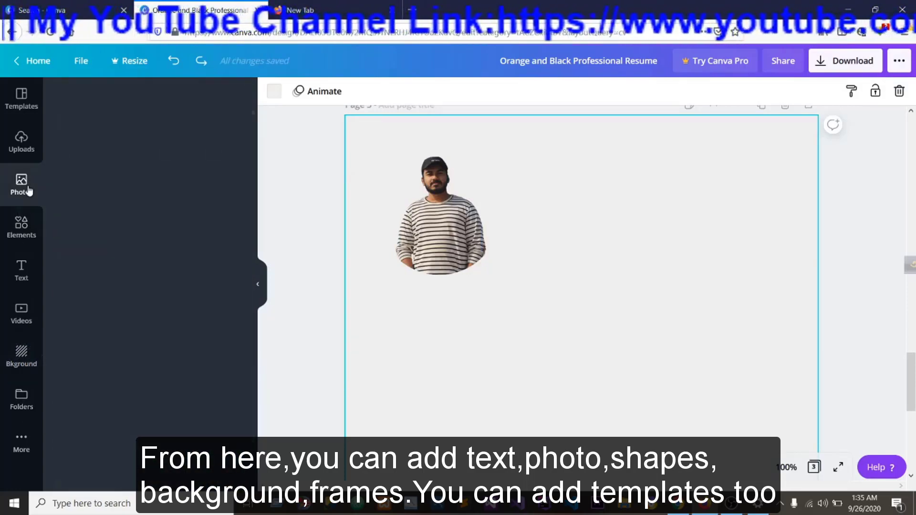
left_click(34, 107)
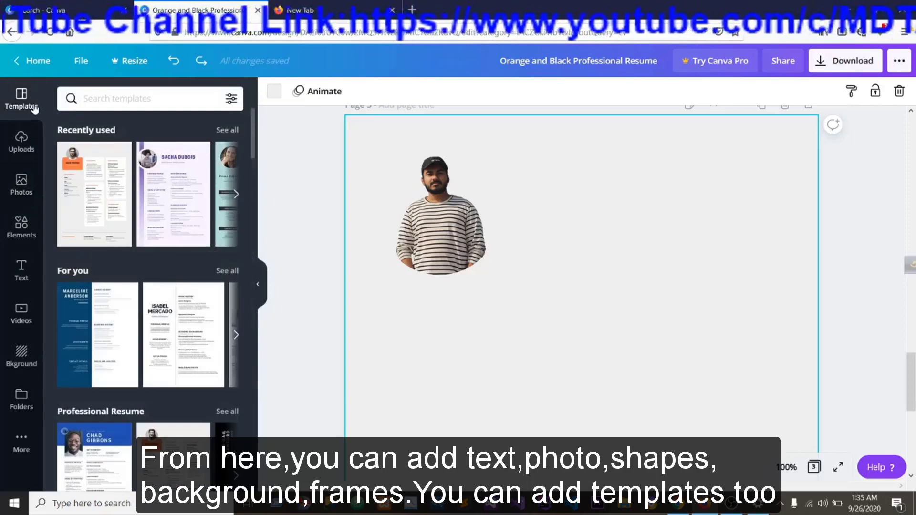
scroll(203, 204, "down", 8)
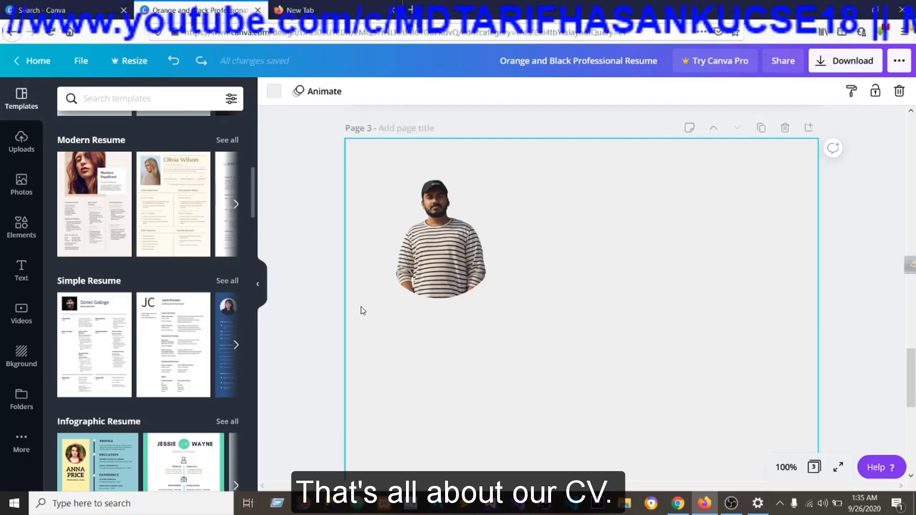
Delete the skills-card page and the framed-photo page so that only page 1 of the resume remains.
scroll(362, 306, "down", 10)
scroll(363, 287, "down", 10)
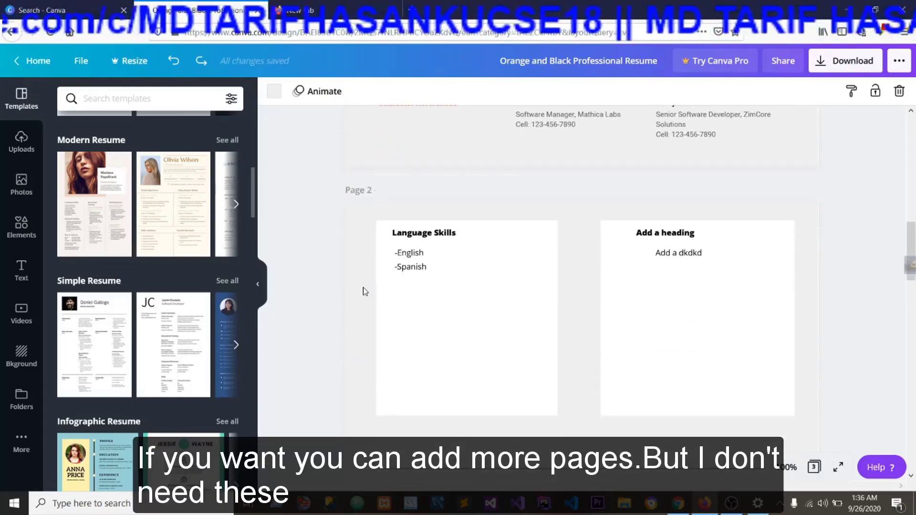
left_click(480, 312)
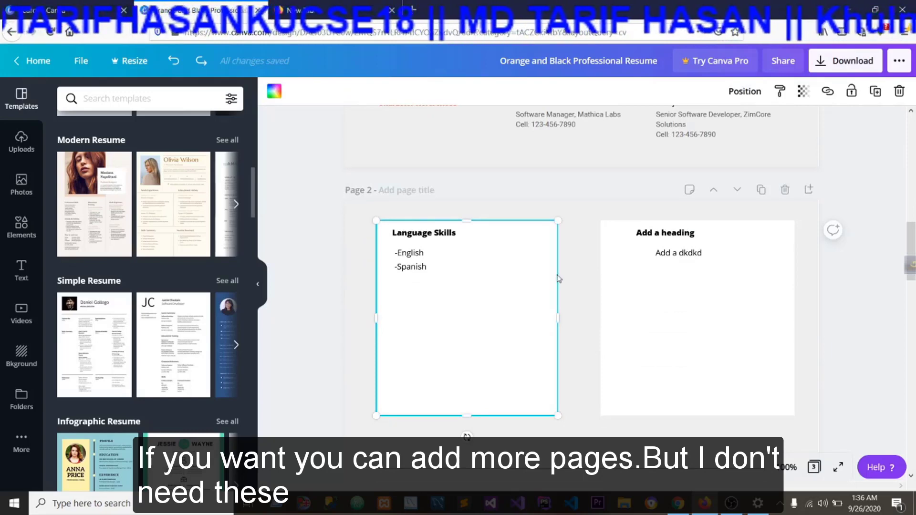
left_click(785, 190)
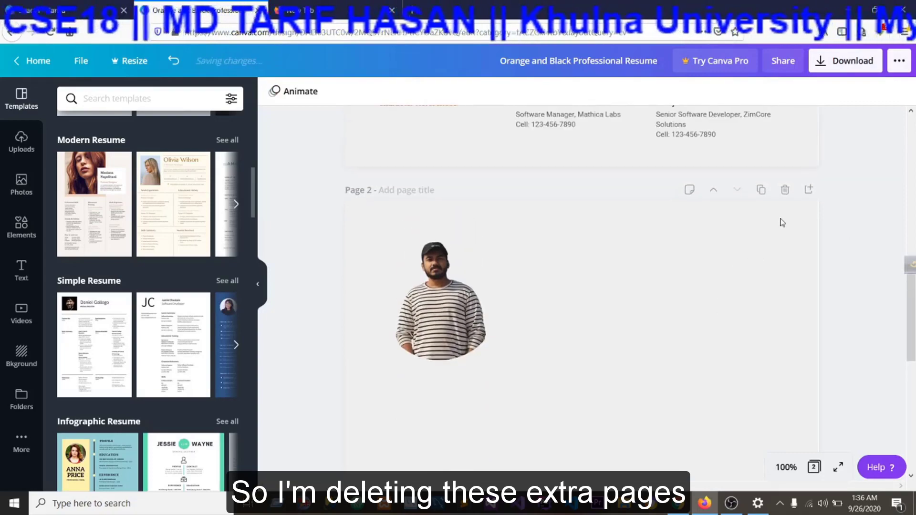
left_click(785, 189)
Review page 1 of the resume from the photo and career summary down to the character references.
scroll(687, 297, "up", 5)
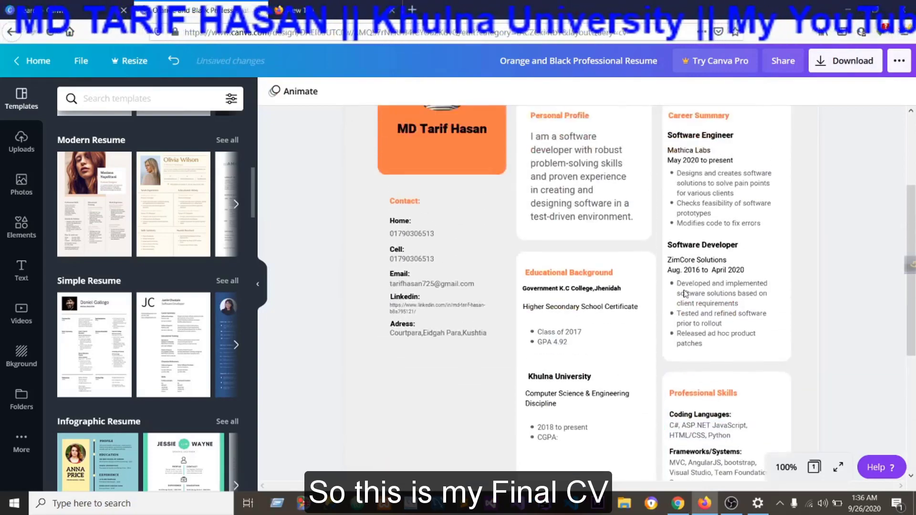
scroll(685, 293, "up", 3)
scroll(685, 293, "down", 5)
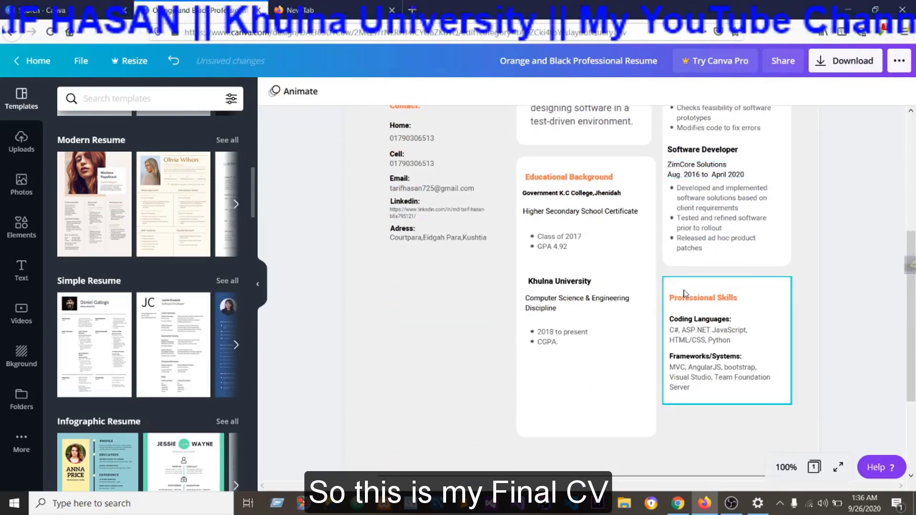
scroll(684, 294, "up", 3)
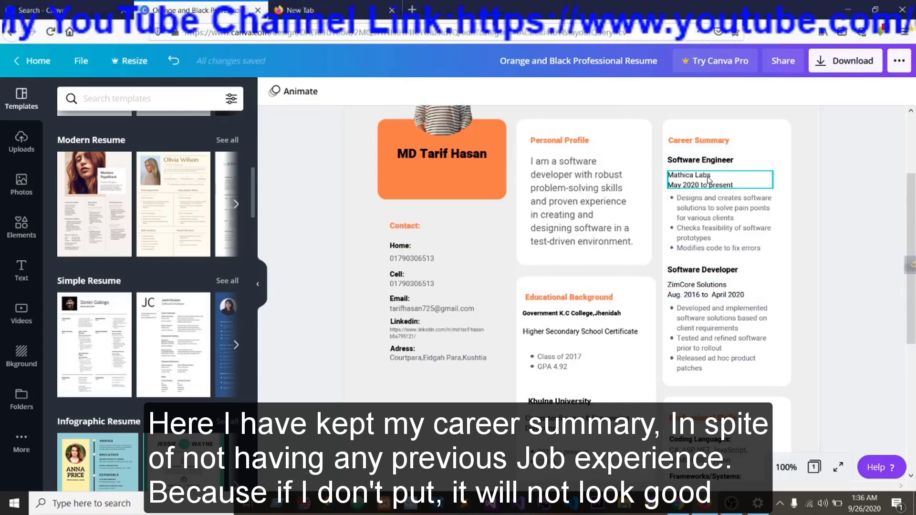
scroll(708, 179, "down", 6)
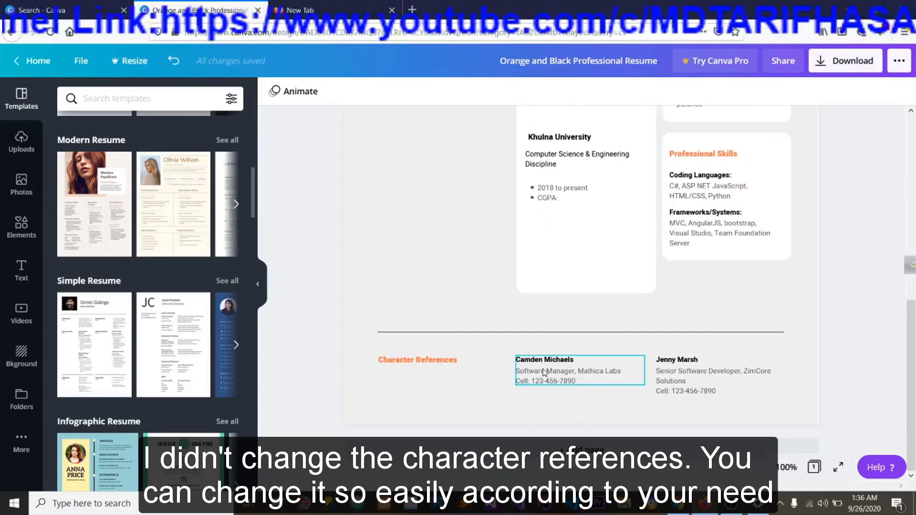
scroll(568, 365, "up", 1)
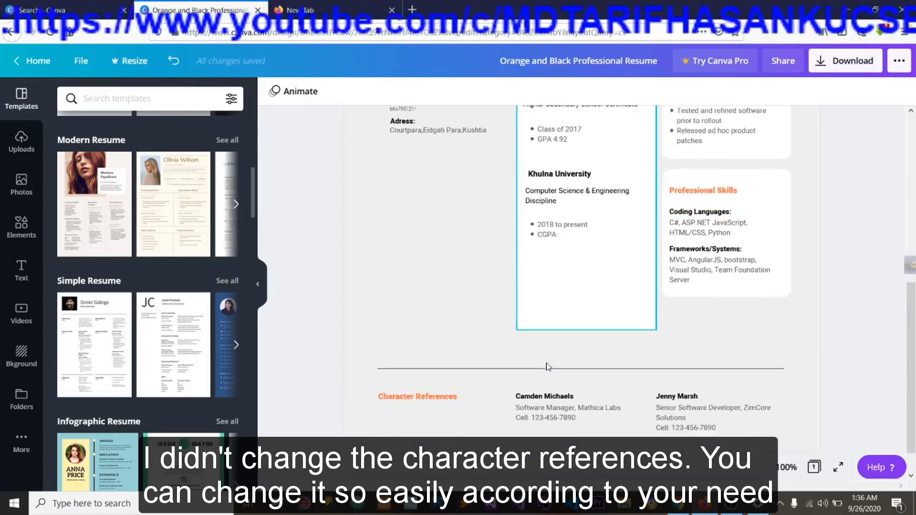
scroll(600, 360, "down", 1)
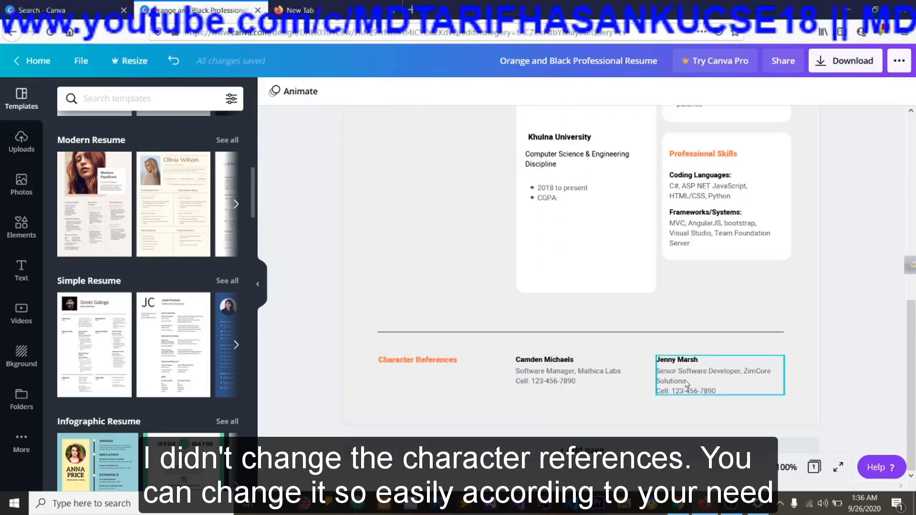
scroll(685, 384, "up", 6)
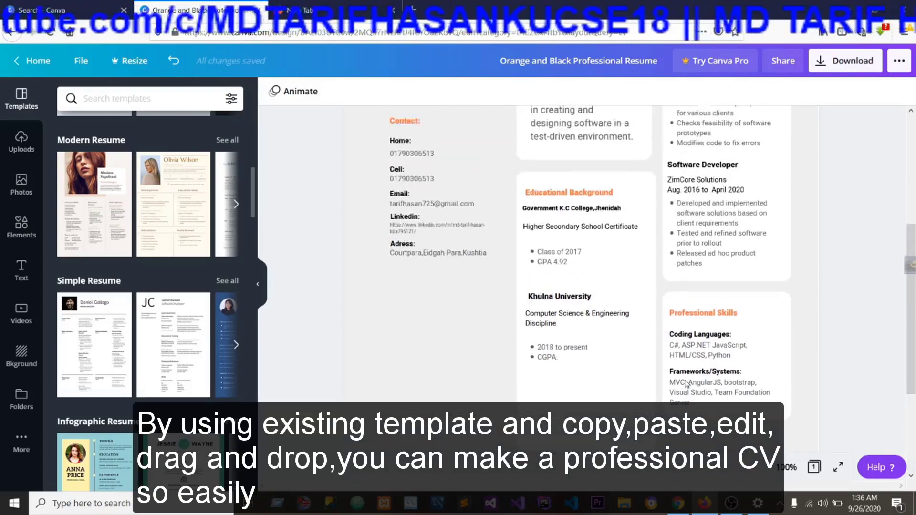
scroll(685, 384, "up", 2)
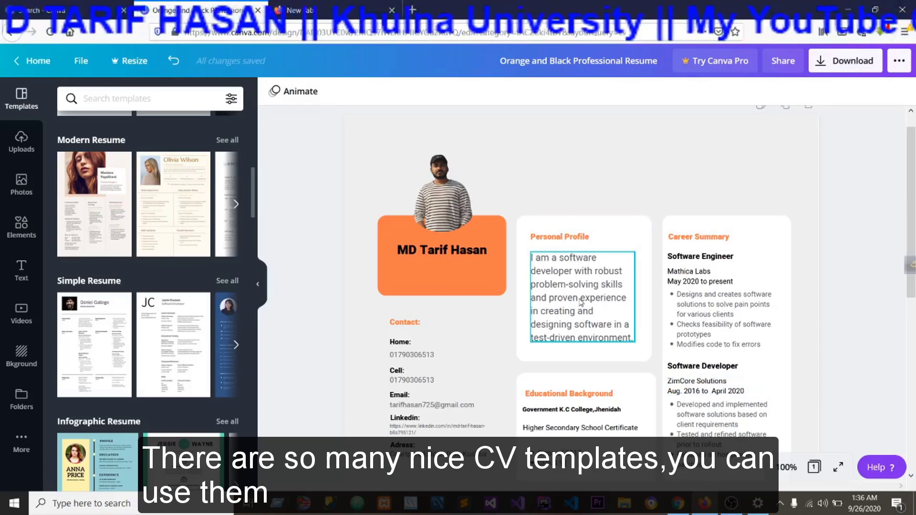
scroll(597, 191, "down", 3)
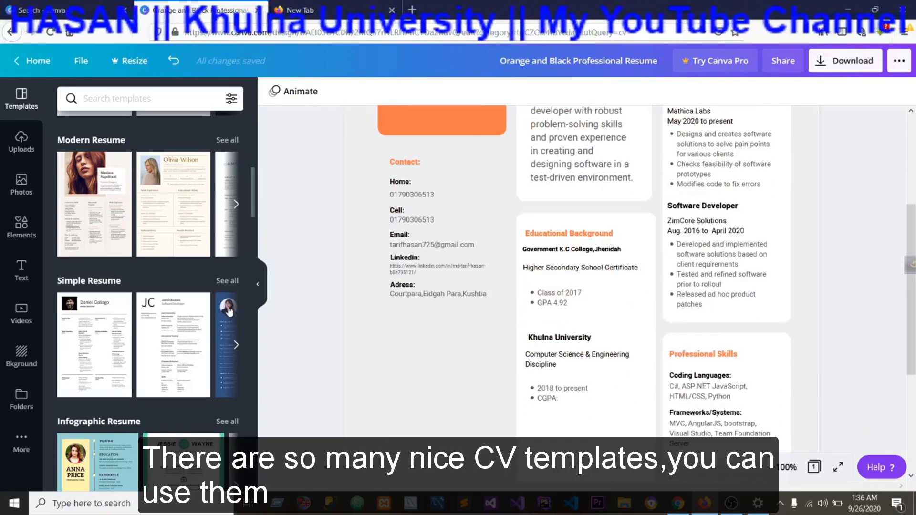
Look through the resume template categories and add a blank page after page 1.
left_click(237, 346)
scroll(129, 252, "down", 5)
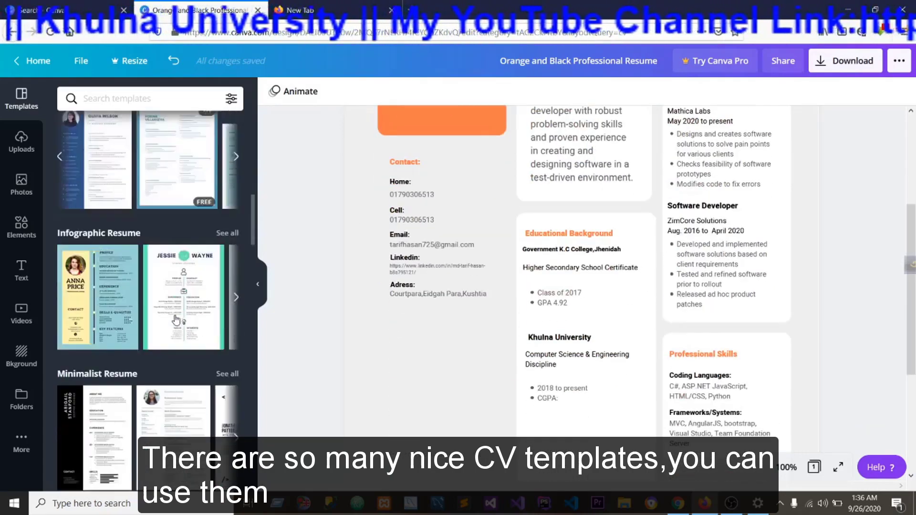
scroll(143, 287, "down", 5)
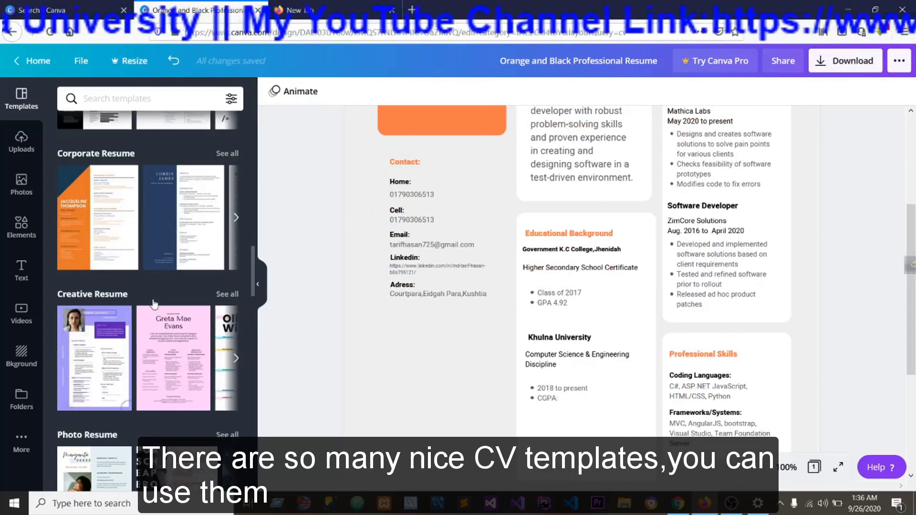
scroll(153, 304, "down", 5)
scroll(367, 378, "down", 5)
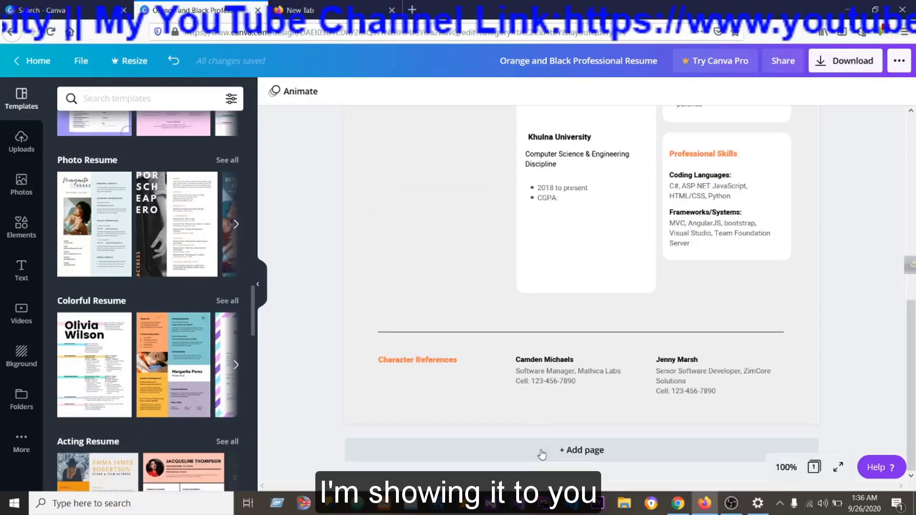
left_click(543, 450)
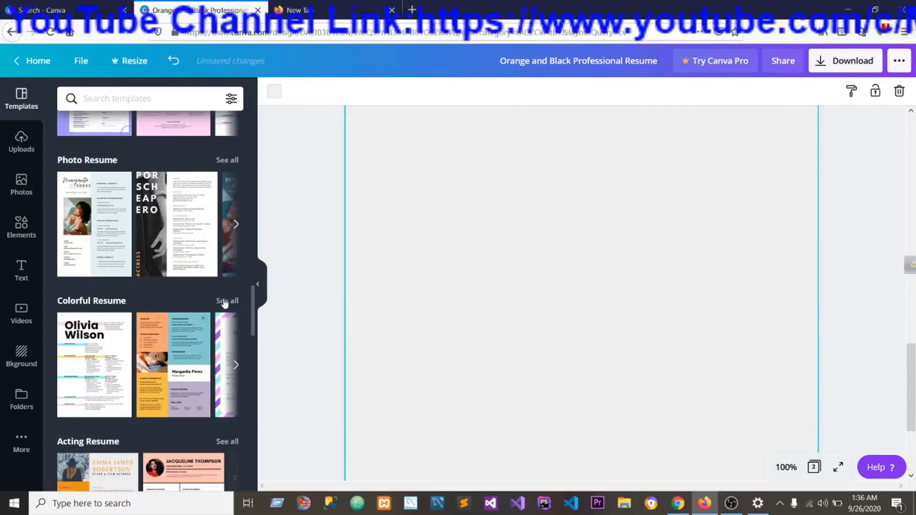
Apply the peach and slate-blue Scholarship Resume template with the round portrait to the blank page 2.
scroll(217, 302, "down", 5)
scroll(154, 287, "down", 15)
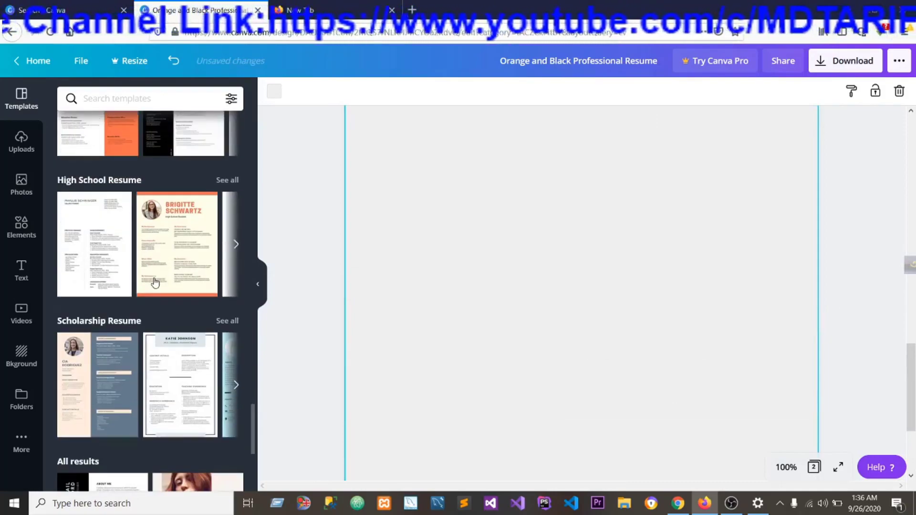
left_click_drag(95, 184, 510, 199)
scroll(528, 231, "up", 1)
scroll(527, 231, "up", 3)
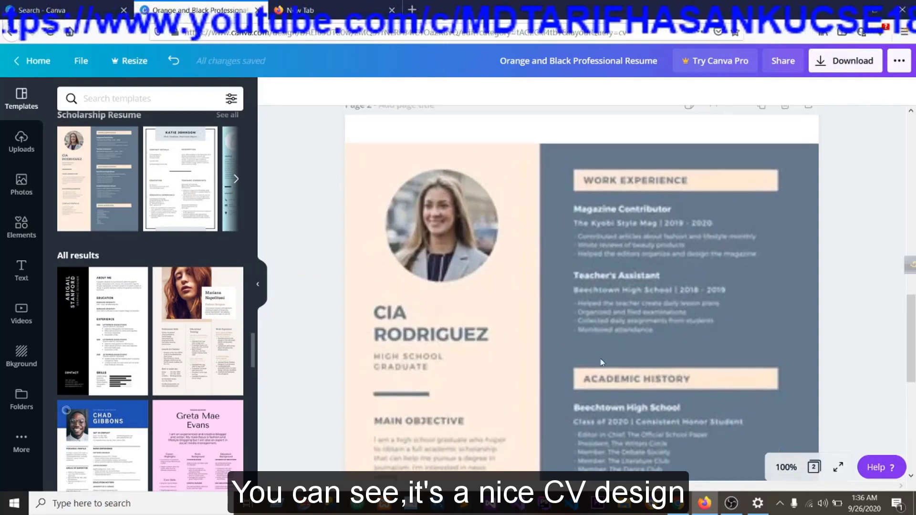
Examine the applied template on page 2, including its heading, portrait photo and the sections down to Main Interests.
scroll(602, 362, "down", 3)
scroll(601, 362, "up", 2)
scroll(601, 362, "up", 1)
left_click(493, 310)
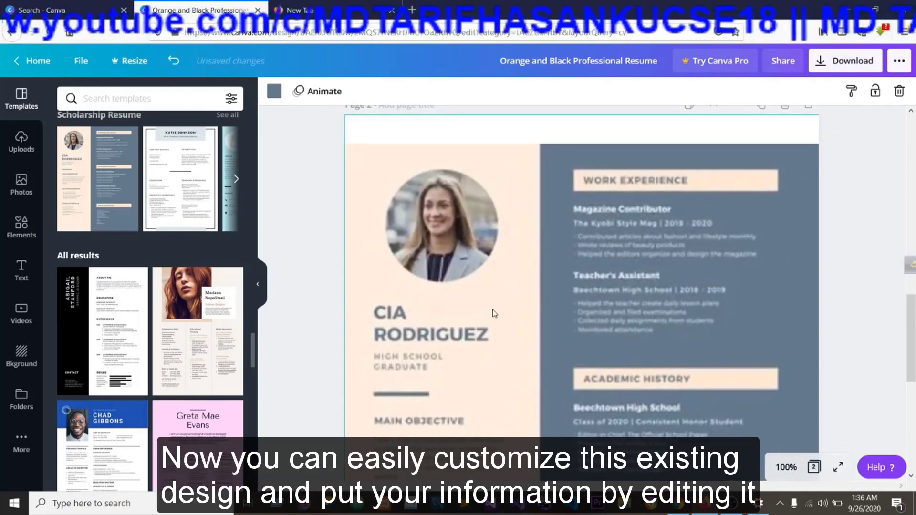
left_click(483, 316)
left_click(464, 215)
scroll(465, 214, "down", 6)
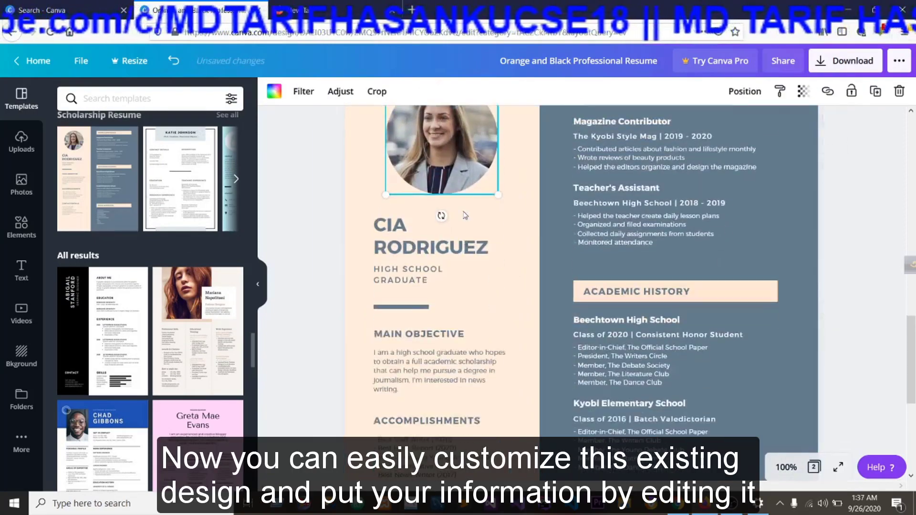
scroll(465, 214, "down", 2)
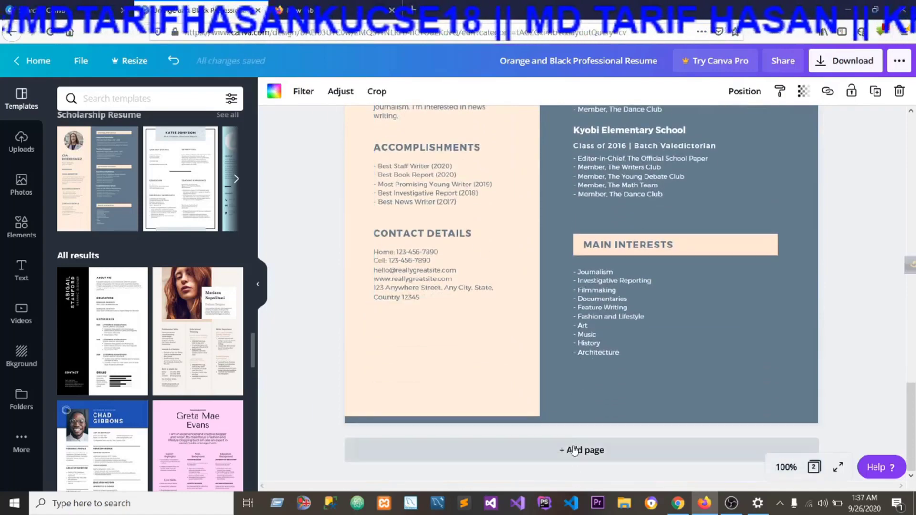
Add a third page and apply the pink and blue "Stage & Film Actor" resume template to it.
left_click(575, 446)
scroll(174, 371, "down", 4)
scroll(174, 371, "down", 10)
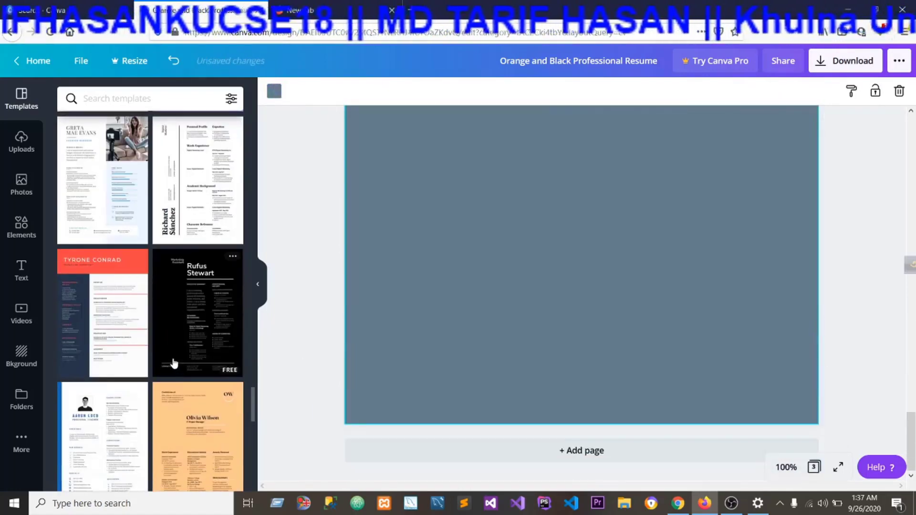
scroll(176, 353, "up", 5)
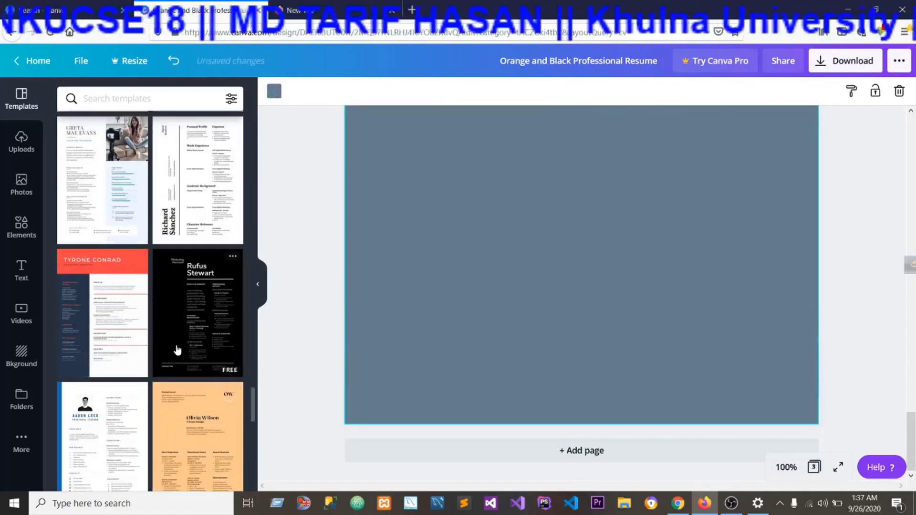
scroll(176, 343, "down", 4)
scroll(155, 344, "down", 8)
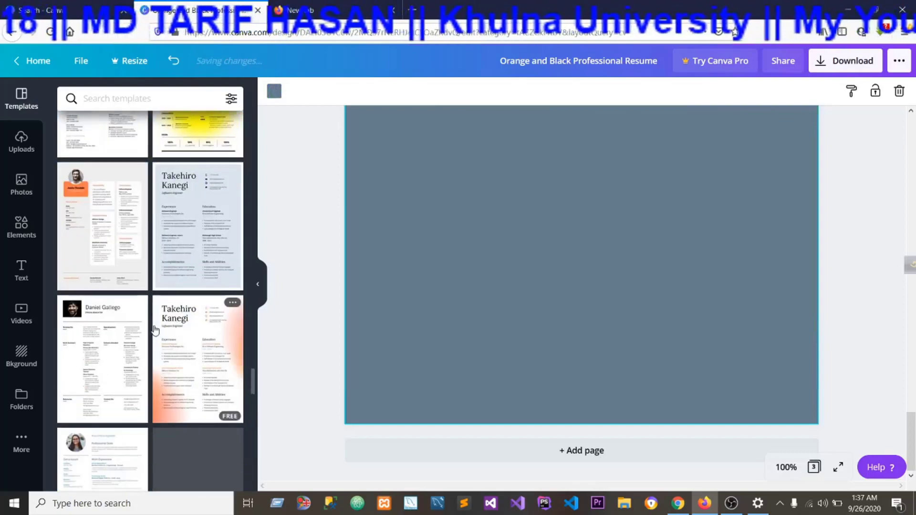
left_click_drag(190, 385, 457, 142)
scroll(488, 272, "up", 9)
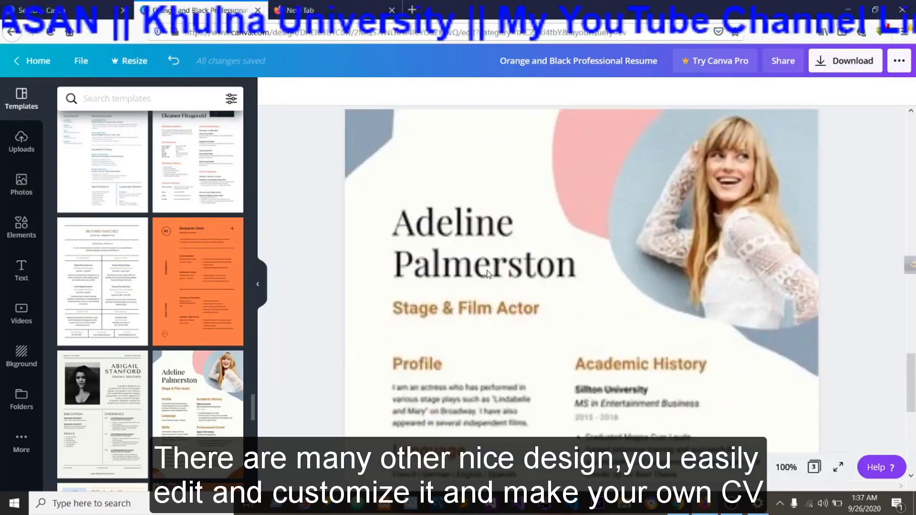
left_click(490, 280)
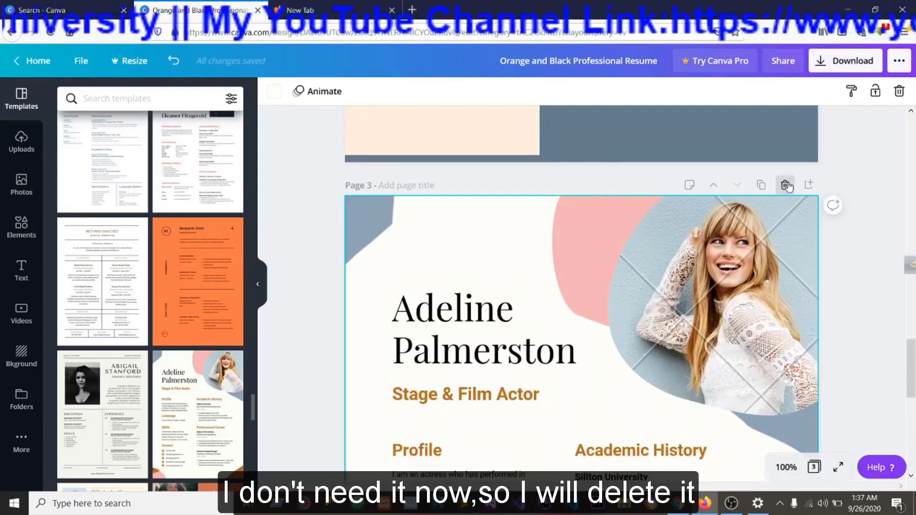
Delete pages 3 and 2 with the demonstration templates, keeping only the CV page.
left_click(786, 186)
scroll(684, 357, "up", 10)
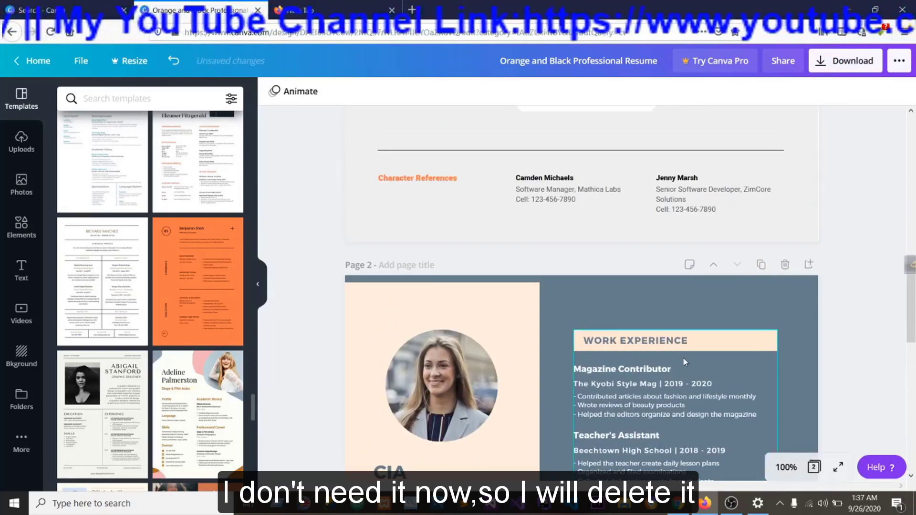
left_click(785, 344)
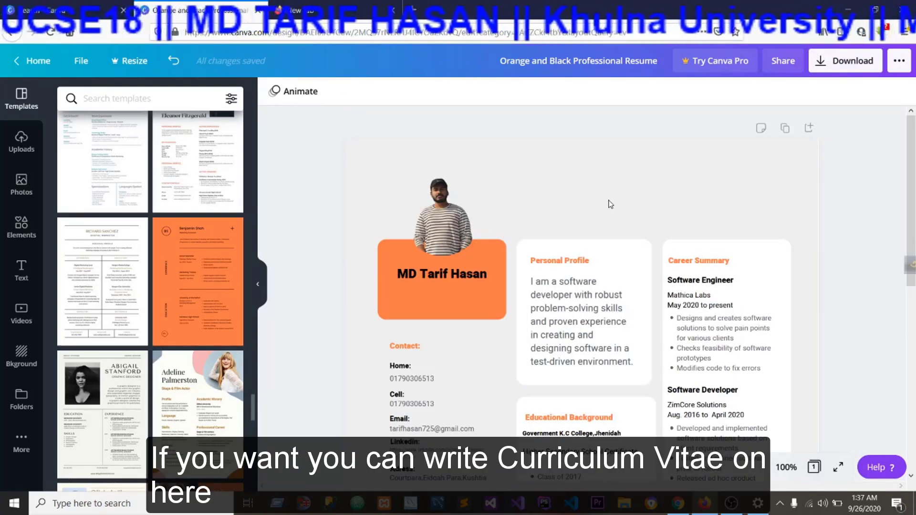
Add a heading text to the CV page, set its font size to 21, and place it above the Personal Profile box.
left_click(610, 204)
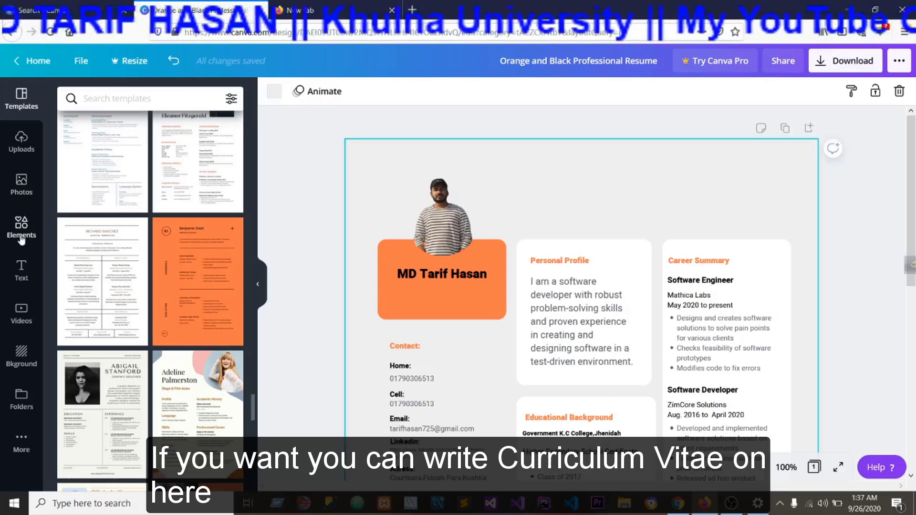
left_click(21, 275)
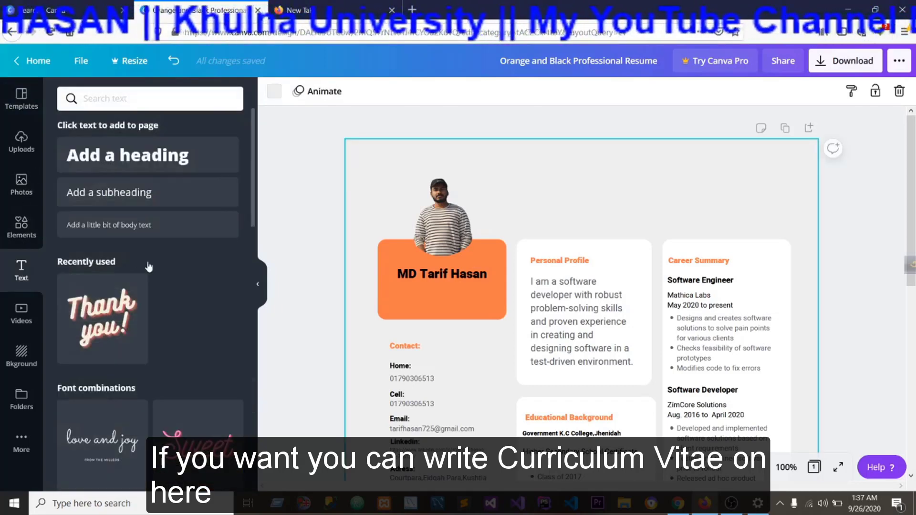
left_click(86, 161)
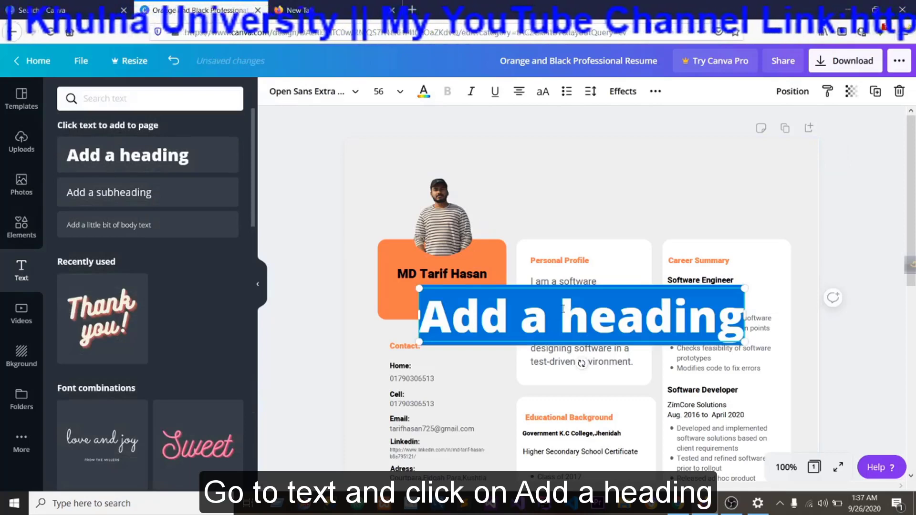
left_click(379, 91)
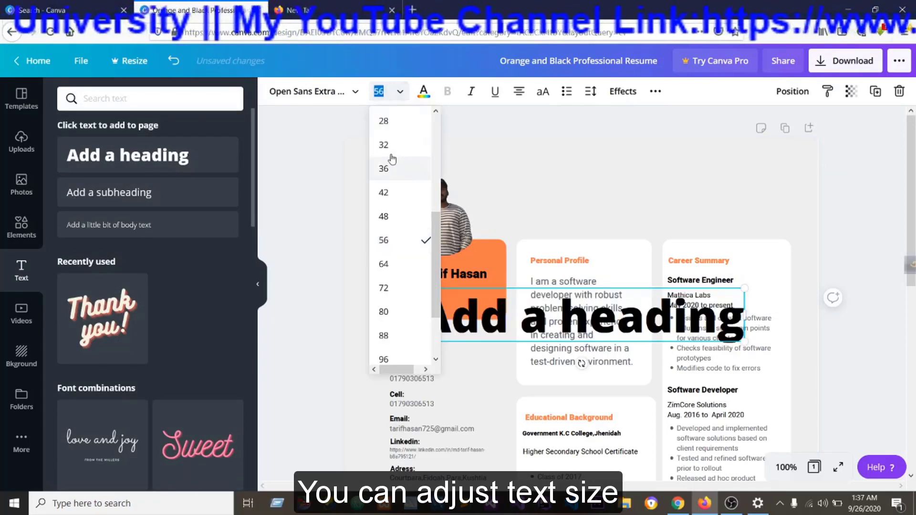
scroll(389, 205, "up", 5)
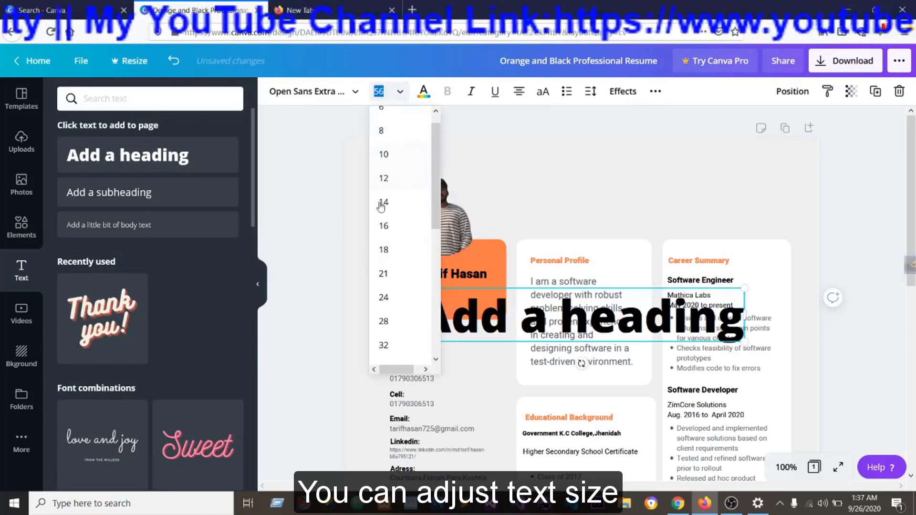
left_click(384, 273)
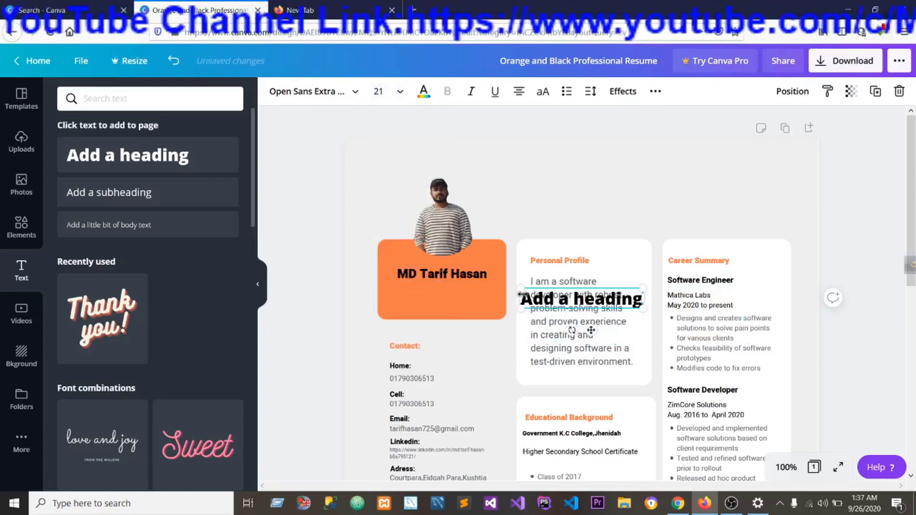
left_click_drag(627, 304, 646, 201)
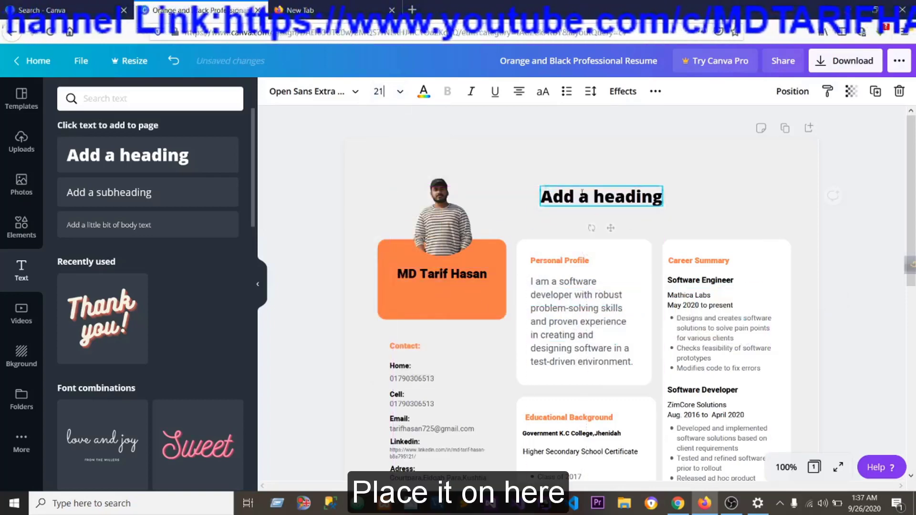
Replace the new heading's placeholder text with "Curriculum Vitae".
double_click(658, 194)
key("BackSpace")
type("Cu")
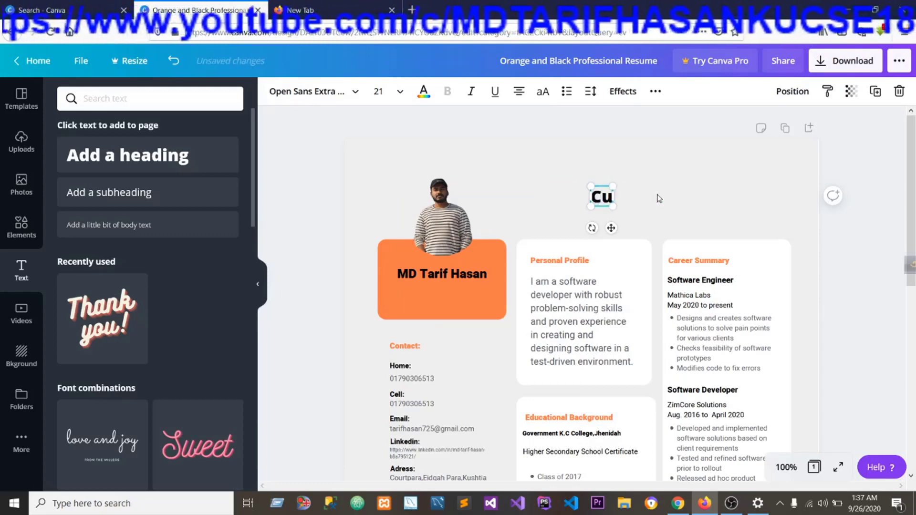
type("rricu")
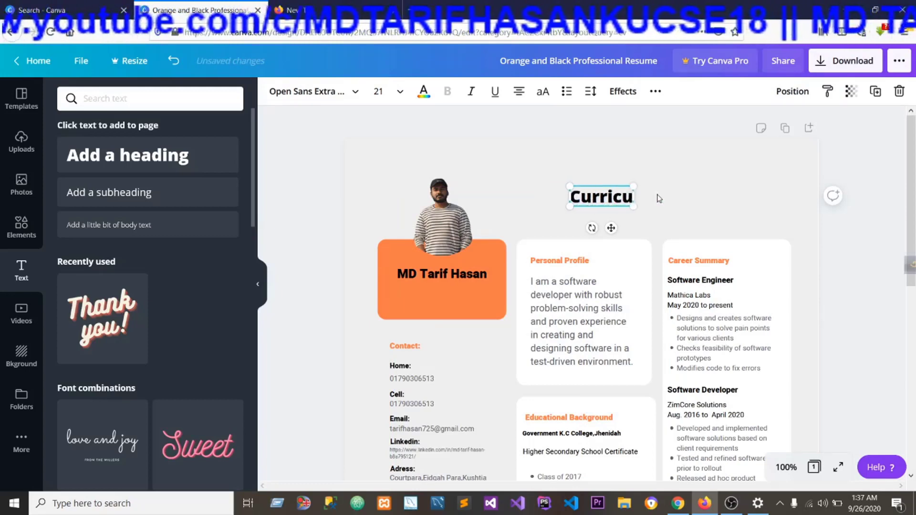
type("lum Viat")
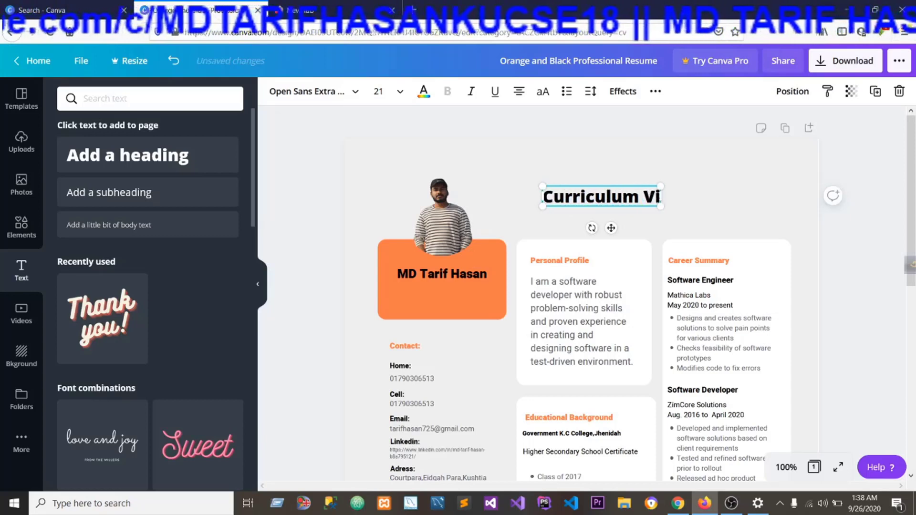
key("BackSpace")
key("BackSpace")
type("t")
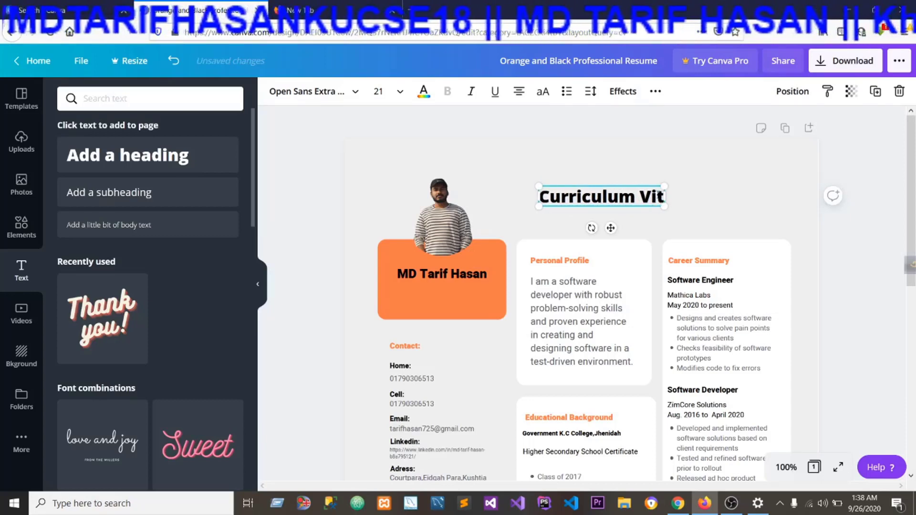
type("ae")
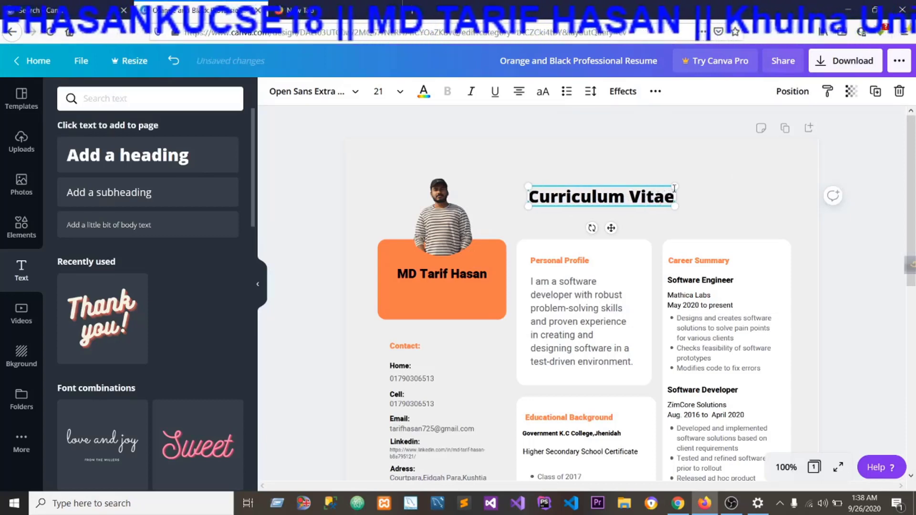
left_click(736, 186)
left_click(632, 188)
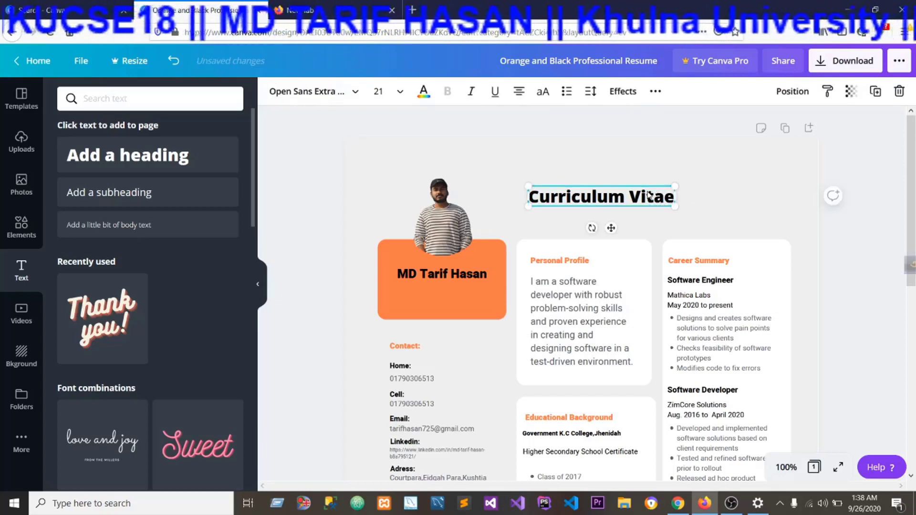
Delete the "Curriculum Vitae" heading and undo the deletion.
left_click(487, 186)
left_click(592, 208)
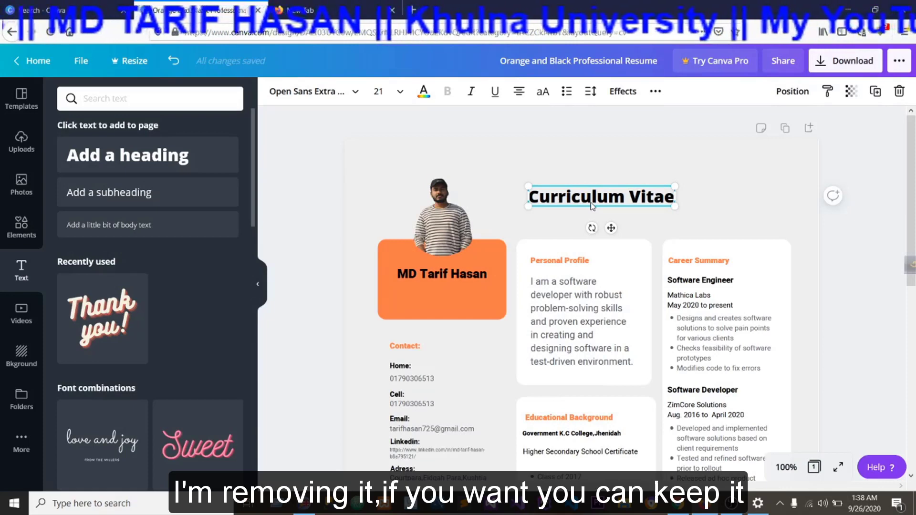
right_click(588, 203)
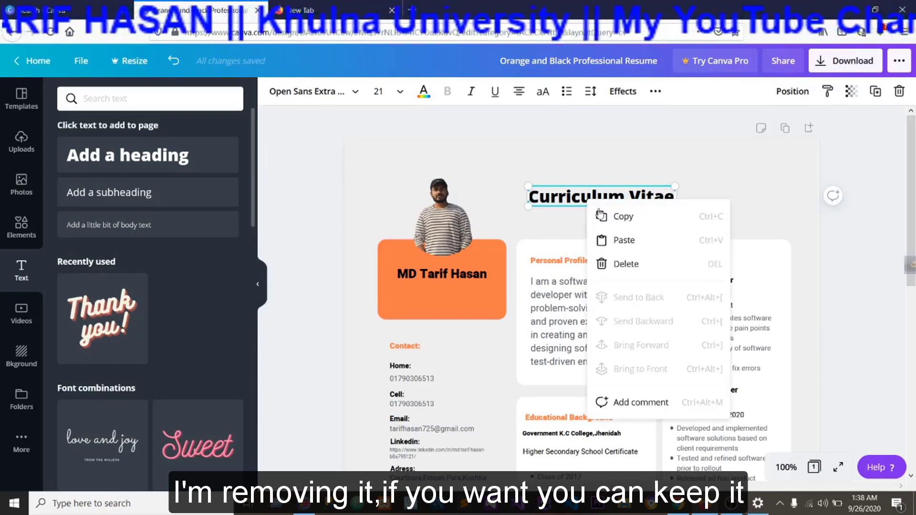
left_click(620, 264)
key("ctrl+z")
Review the CV page down to Character References and browse the available resume templates.
scroll(826, 228, "down", 6)
scroll(782, 274, "down", 1)
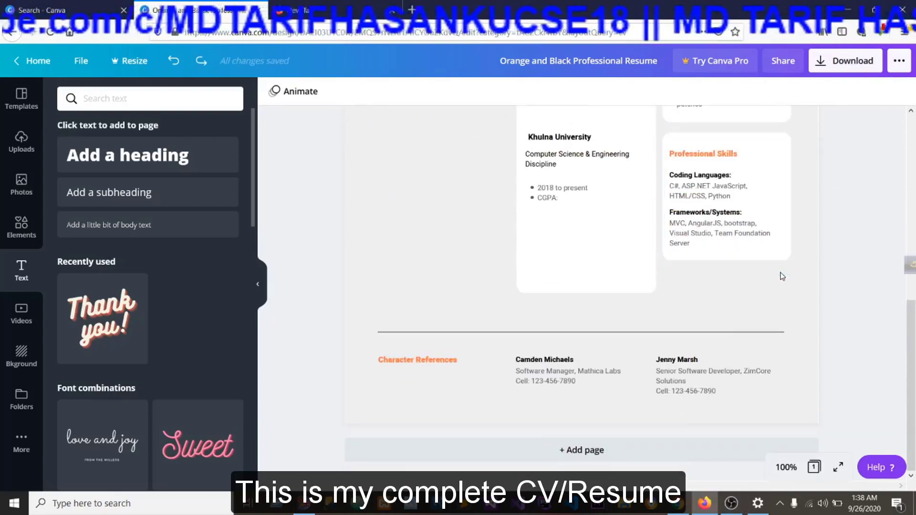
scroll(817, 367, "up", 4)
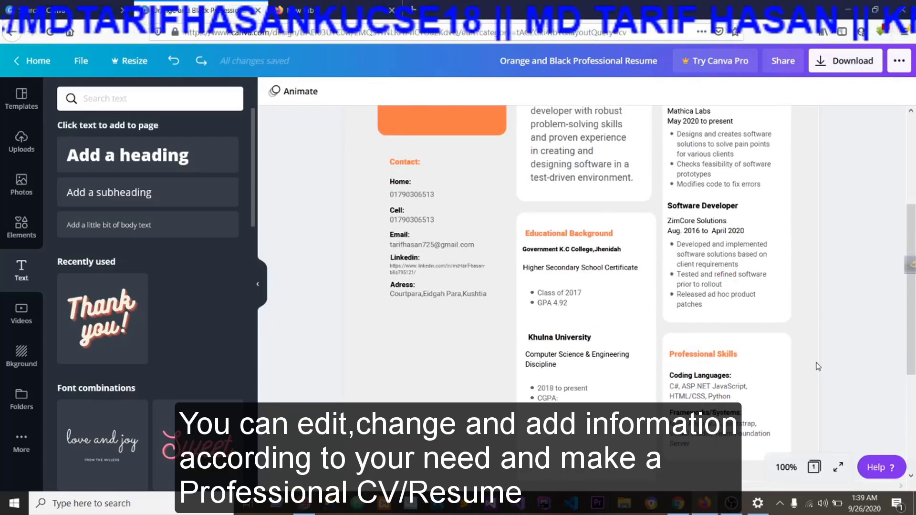
scroll(817, 366, "up", 4)
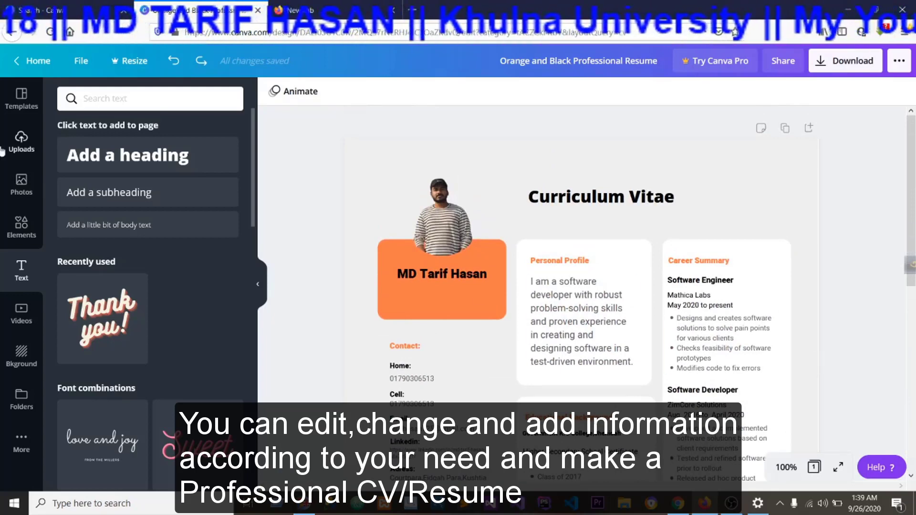
left_click(21, 104)
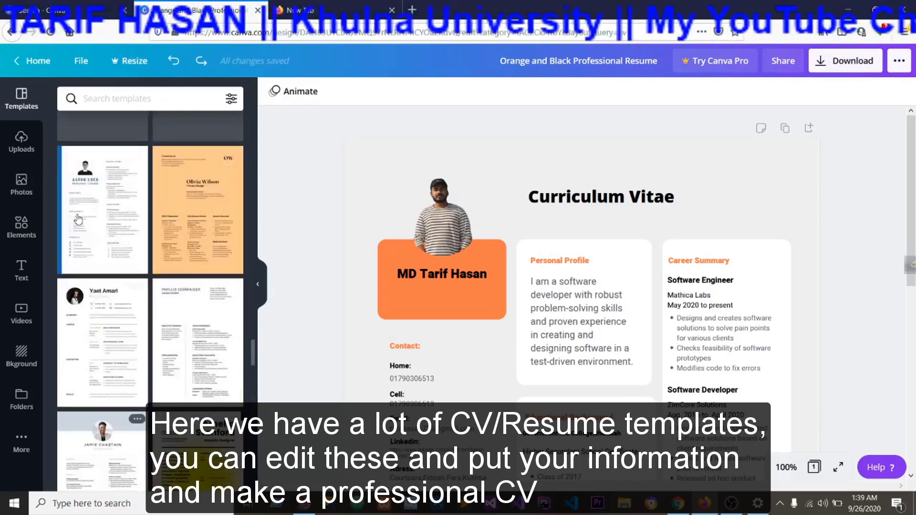
scroll(78, 220, "down", 10)
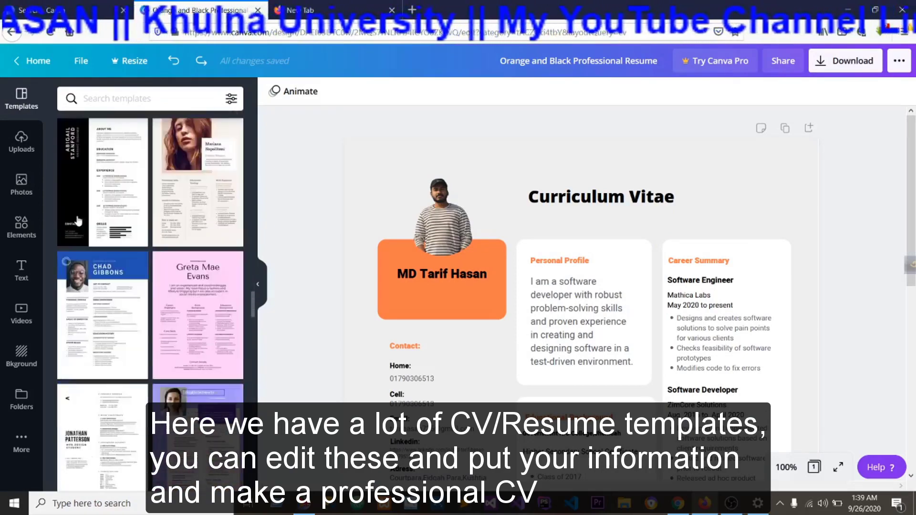
scroll(77, 220, "up", 4)
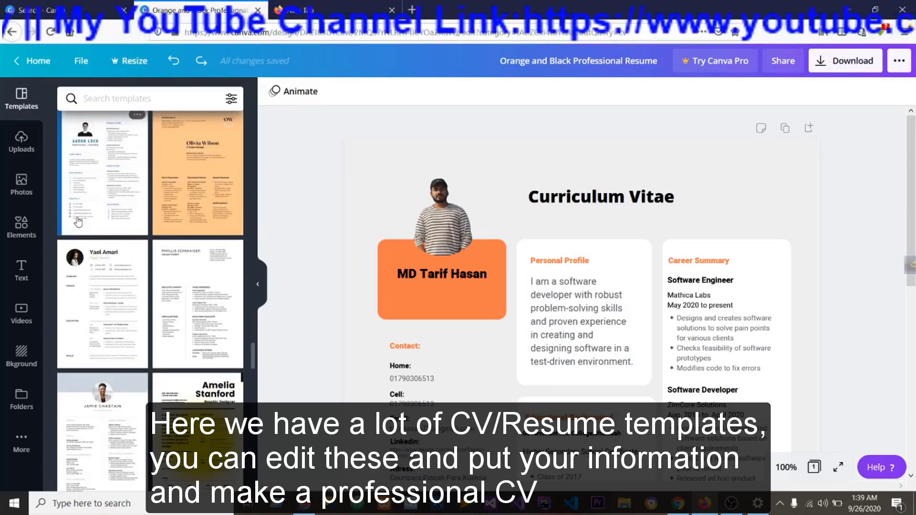
scroll(133, 240, "down", 5)
scroll(586, 306, "down", 5)
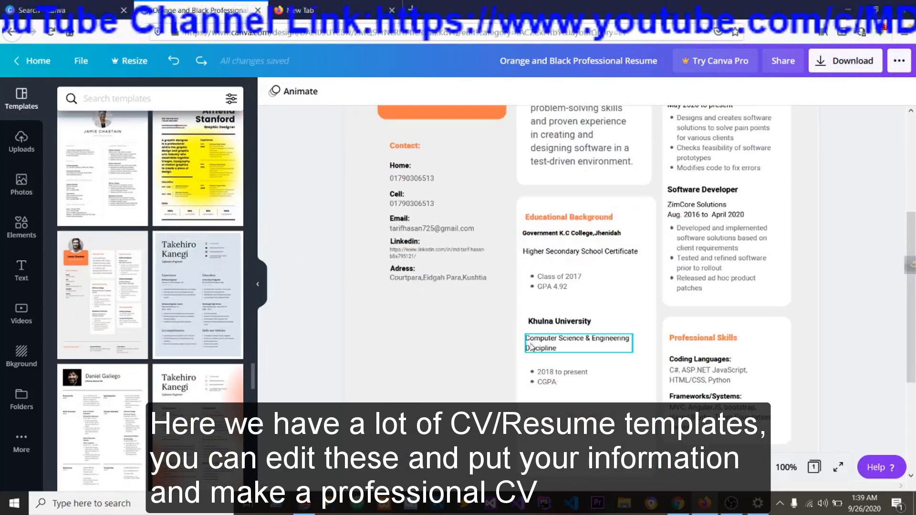
Check the whole CV page again and view the lines, shapes, frames and stickers available as elements.
scroll(725, 334, "down", 4)
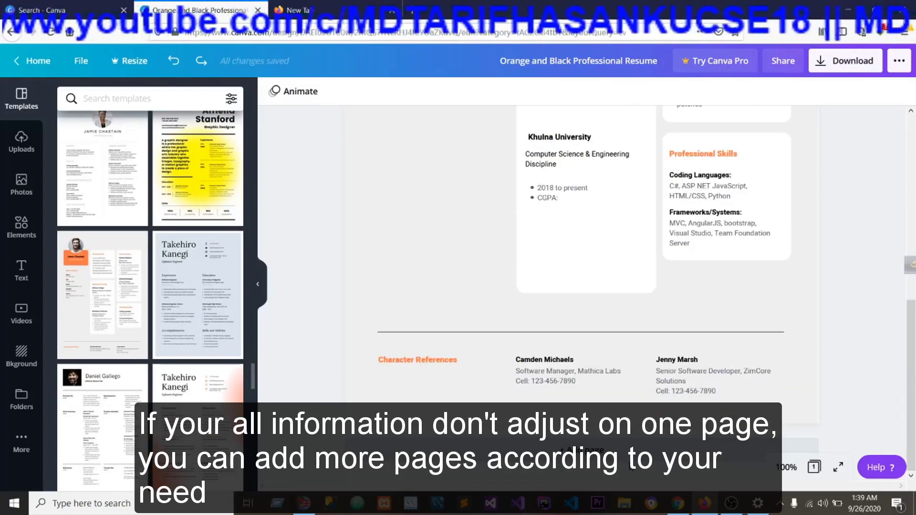
scroll(604, 405, "up", 10)
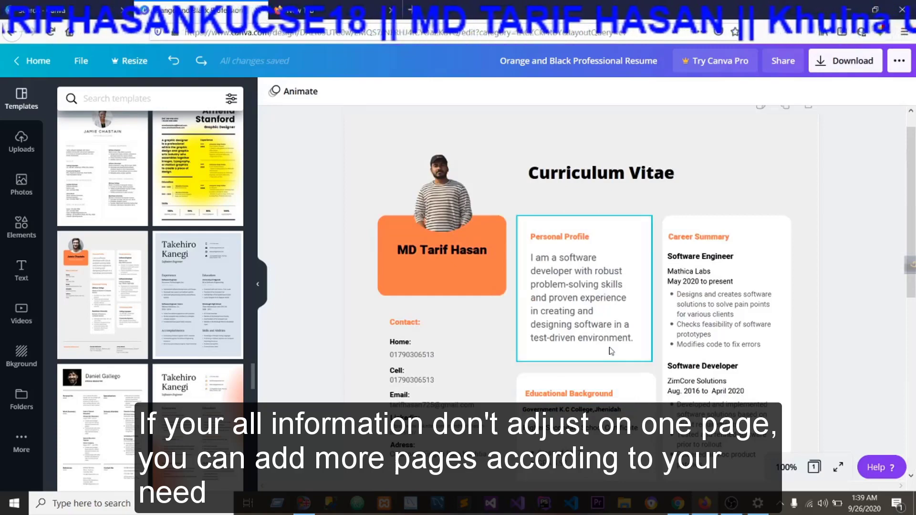
scroll(611, 352, "down", 6)
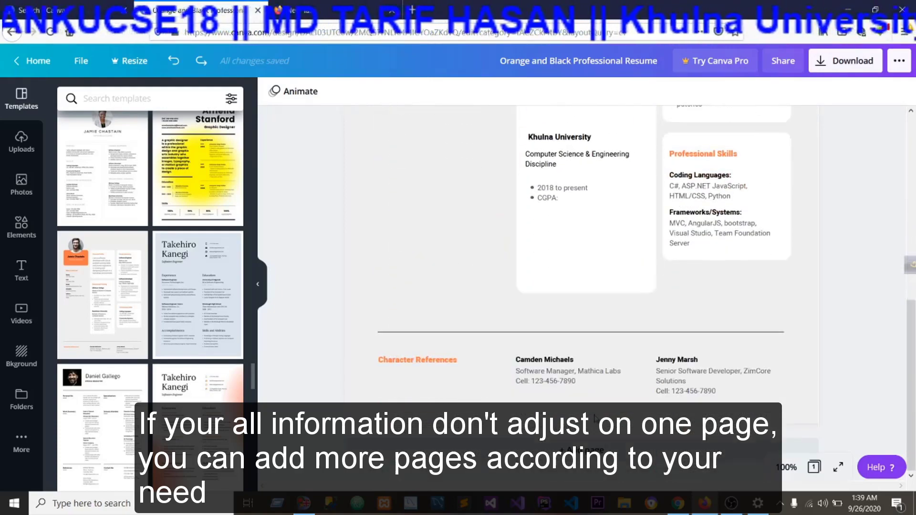
scroll(595, 373, "up", 2)
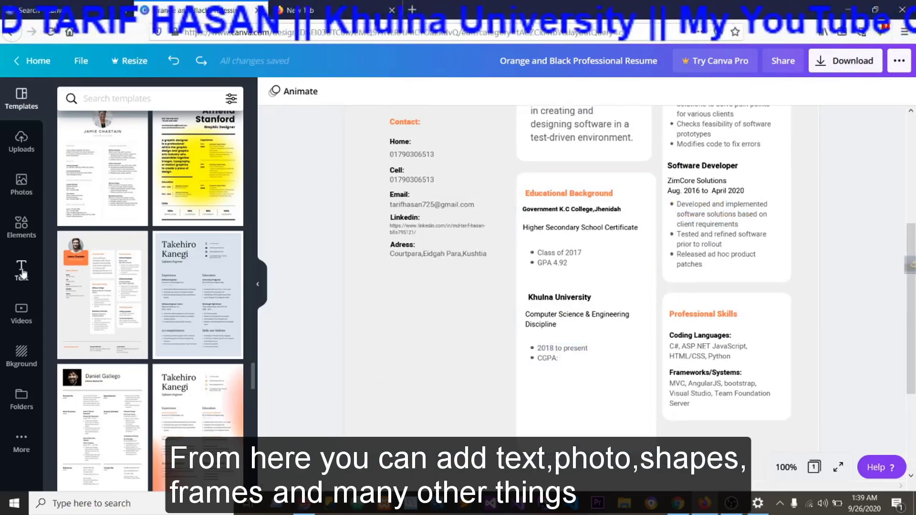
left_click(21, 225)
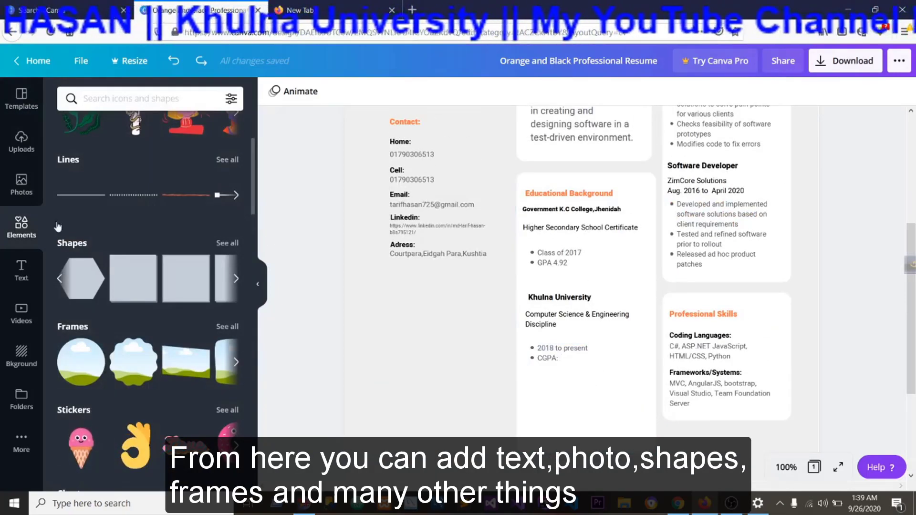
scroll(427, 342, "up", 5)
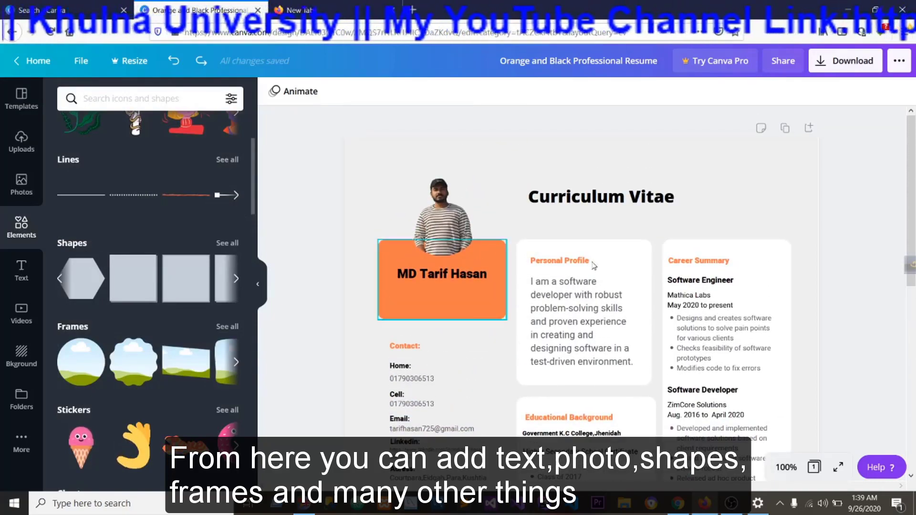
scroll(695, 230, "down", 4)
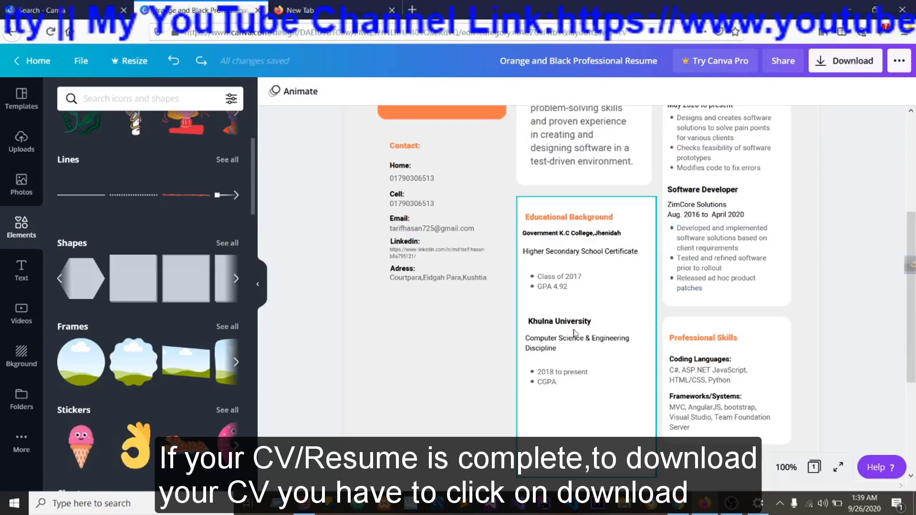
scroll(586, 322, "up", 4)
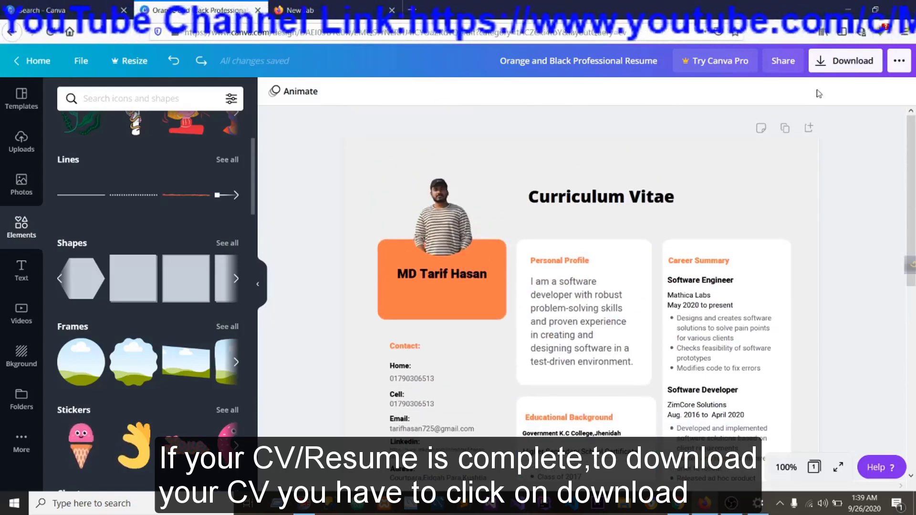
Open the CV's download options and choose PDF Print as the file type.
left_click(829, 66)
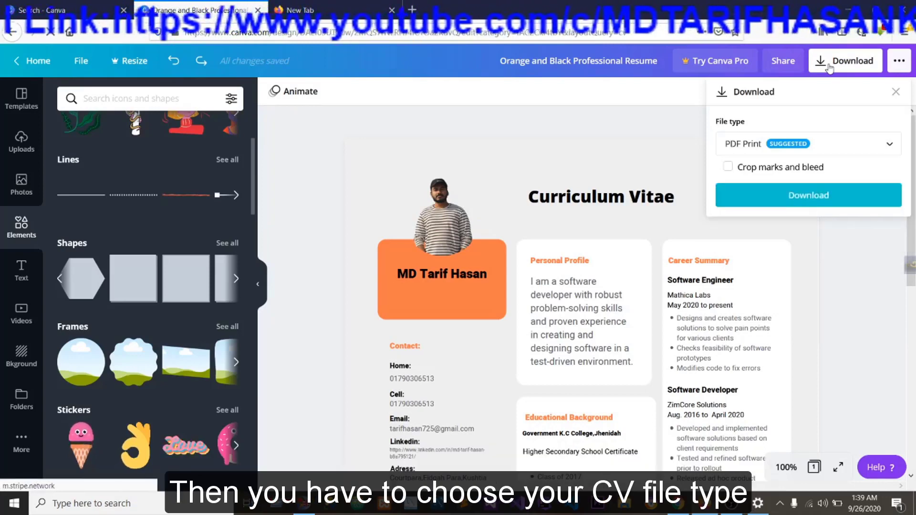
left_click(887, 144)
scroll(856, 149, "up", 1)
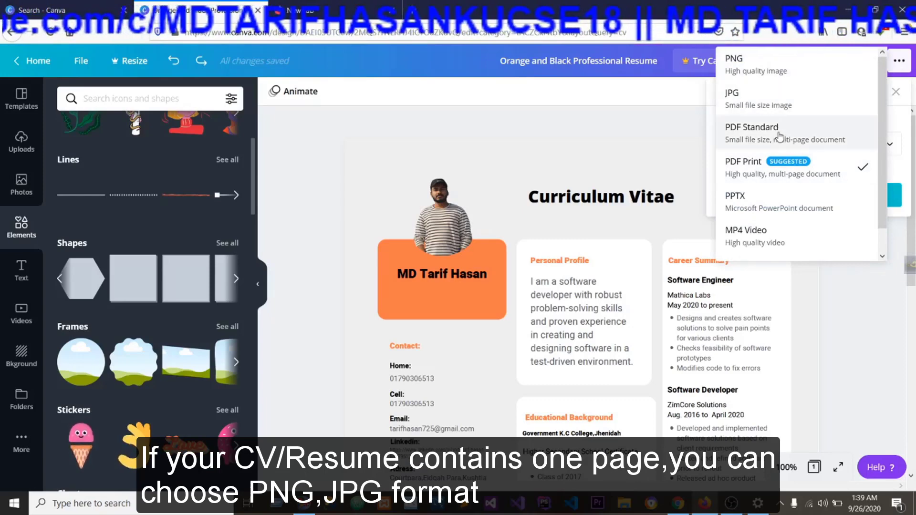
left_click(758, 173)
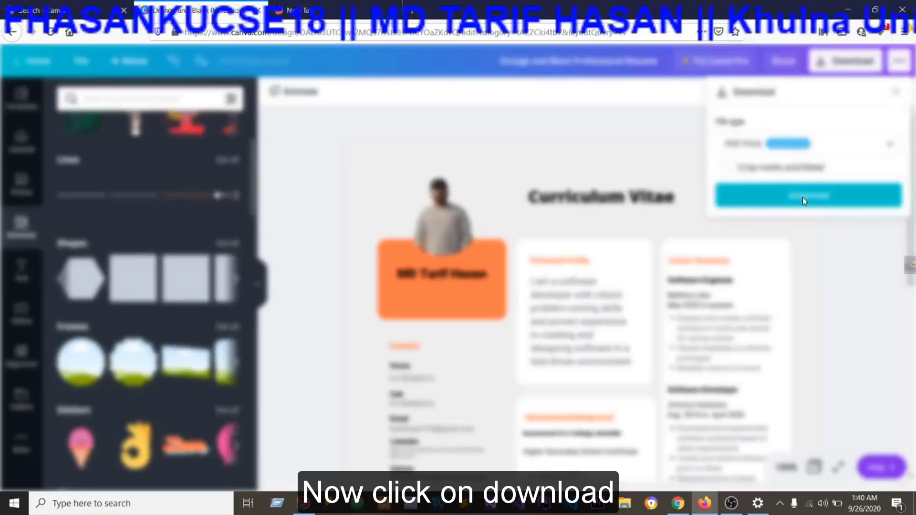
Download the CV as a PDF, save Orange and Black Professional Resume.pdf to disk and open the saved file.
left_click(804, 201)
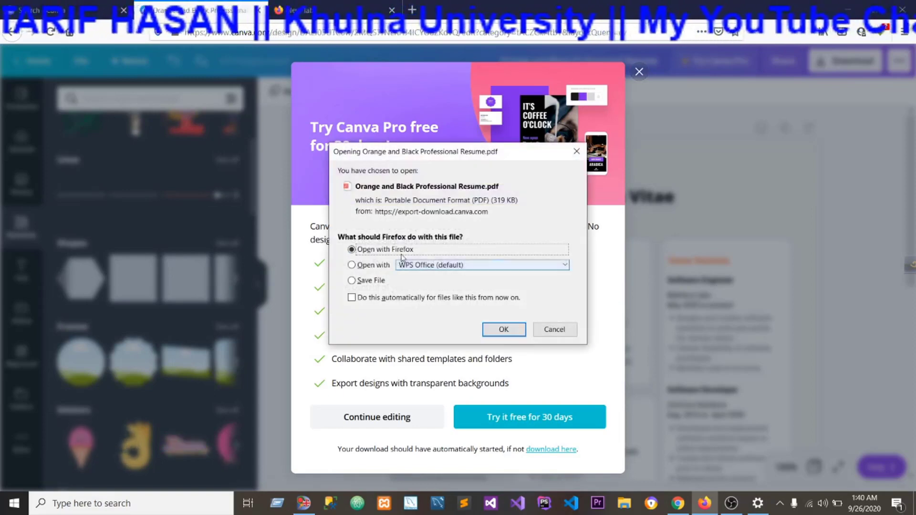
left_click(355, 282)
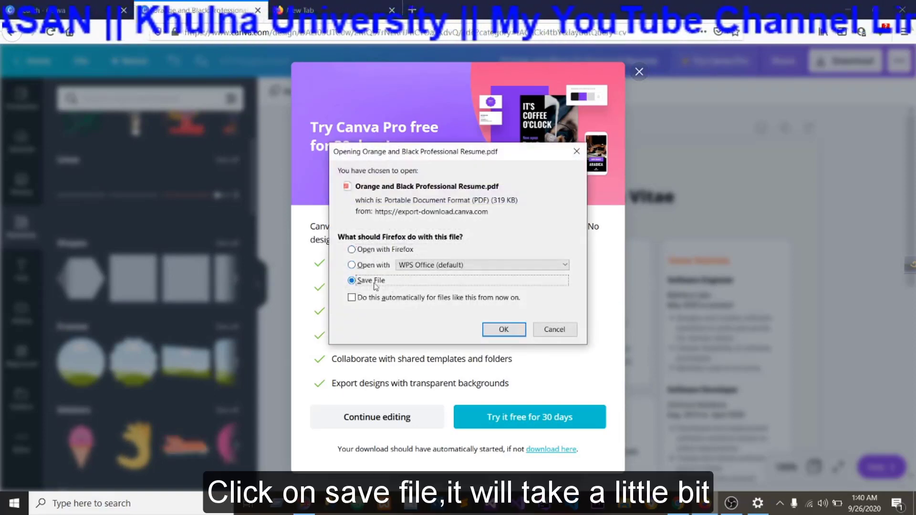
left_click(496, 329)
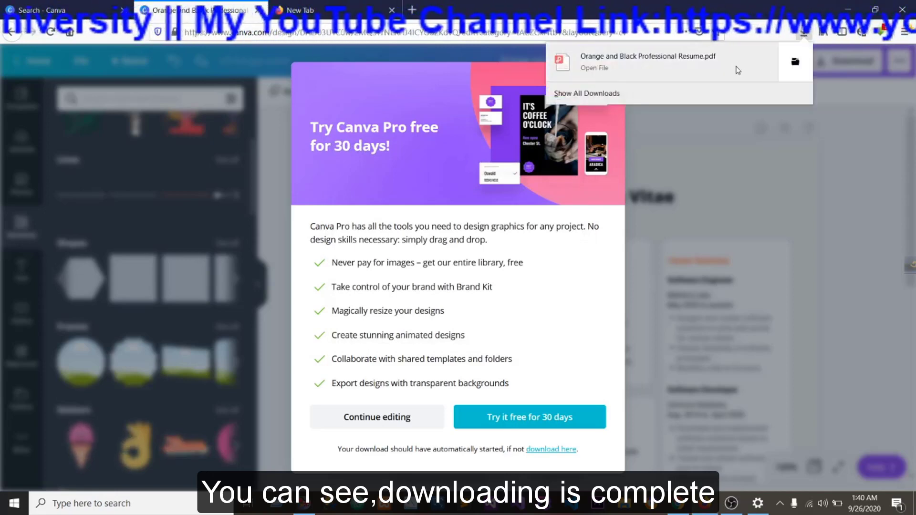
left_click(699, 71)
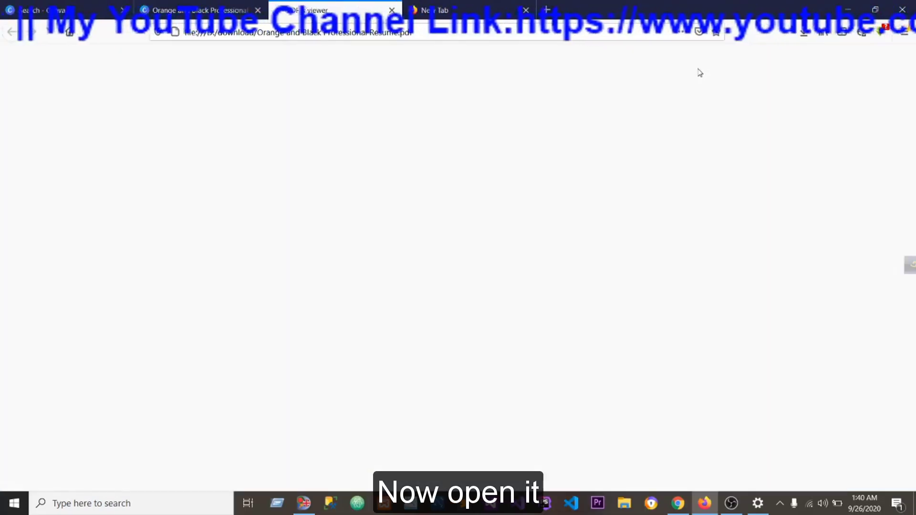
Review the downloaded CV PDF from the Curriculum Vitae heading down to Character References, then minimize the browser window.
scroll(547, 232, "down", 3)
scroll(381, 168, "up", 3)
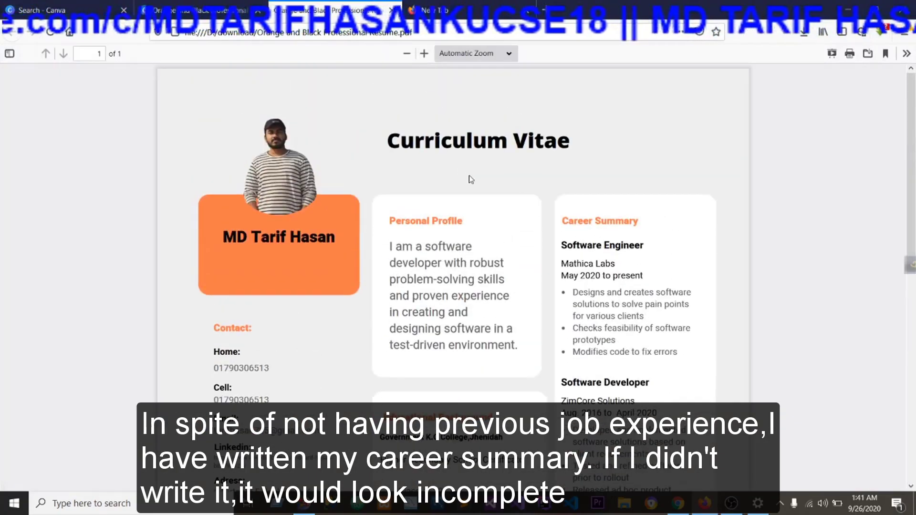
scroll(468, 177, "down", 1)
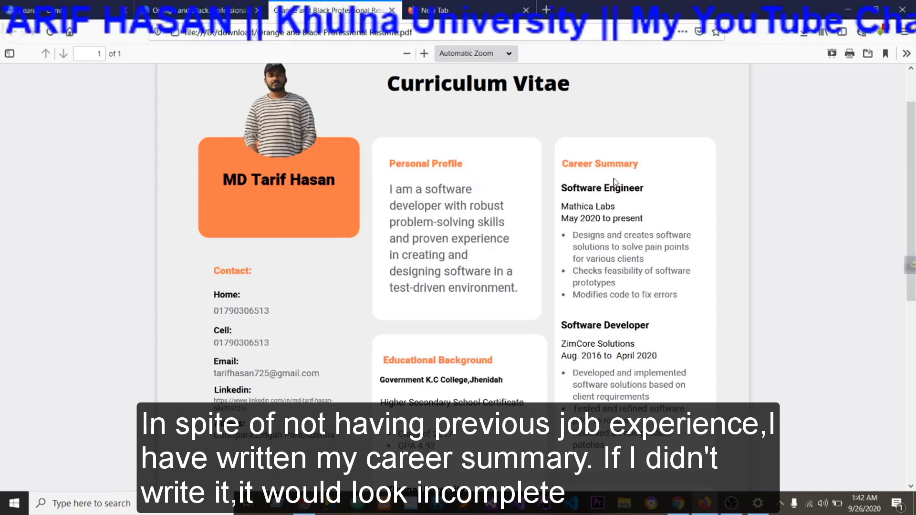
scroll(614, 182, "down", 5)
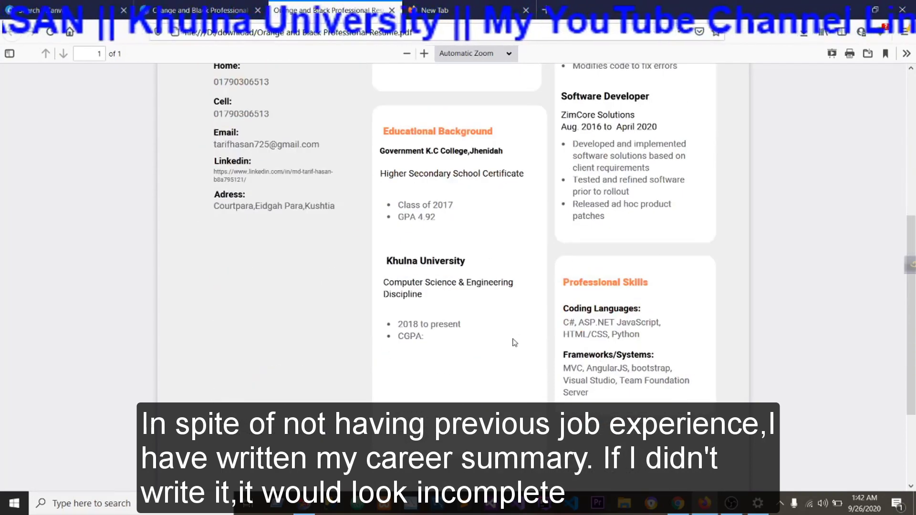
scroll(553, 351, "up", 5)
scroll(574, 339, "down", 3)
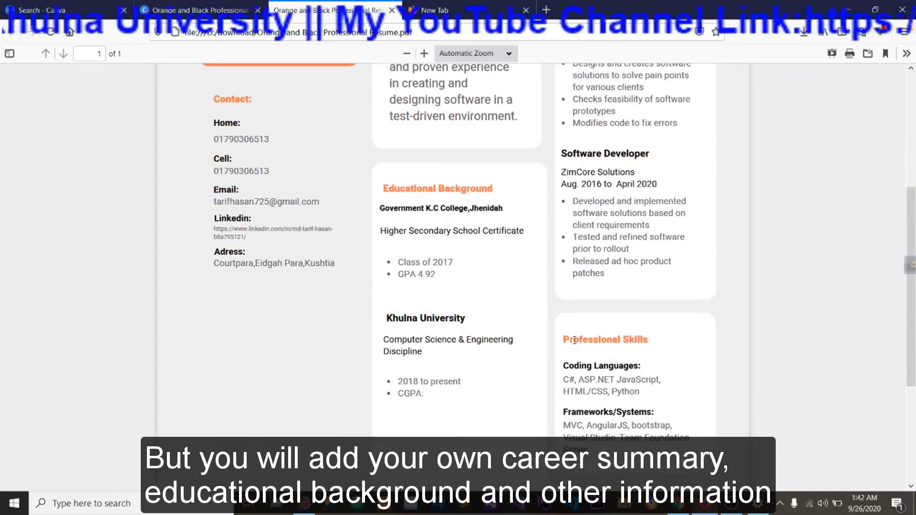
scroll(574, 339, "up", 1)
scroll(601, 343, "down", 4)
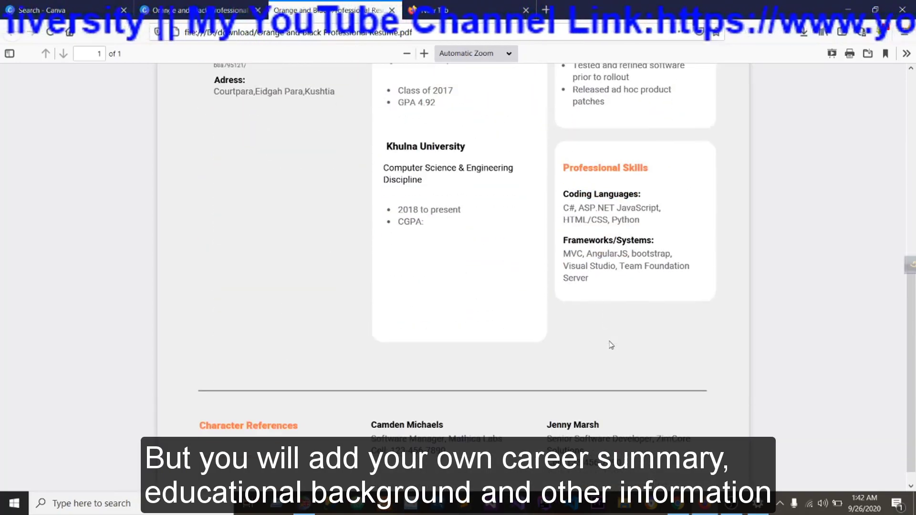
scroll(611, 345, "up", 3)
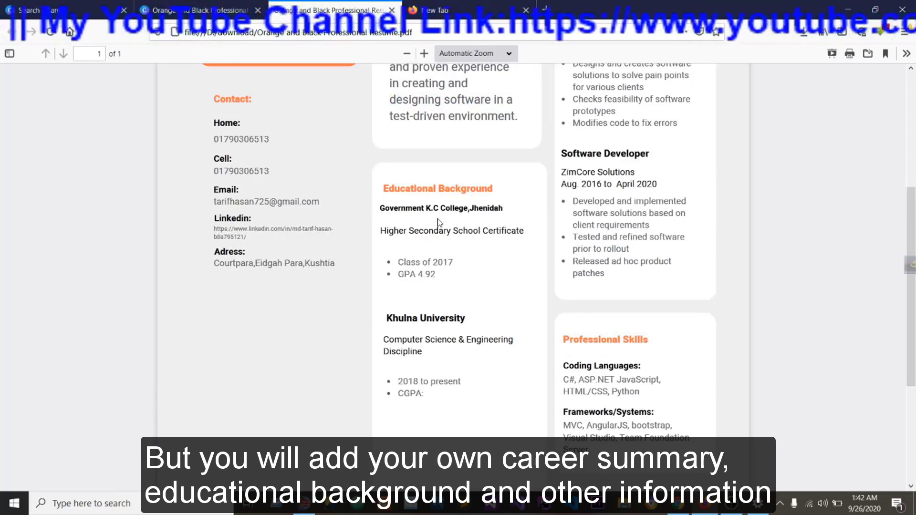
scroll(439, 222, "up", 2)
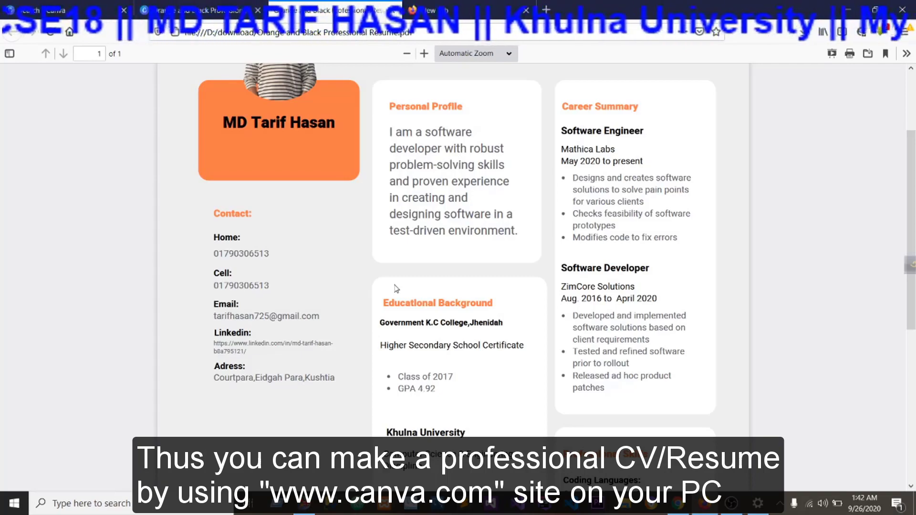
left_click(840, 7)
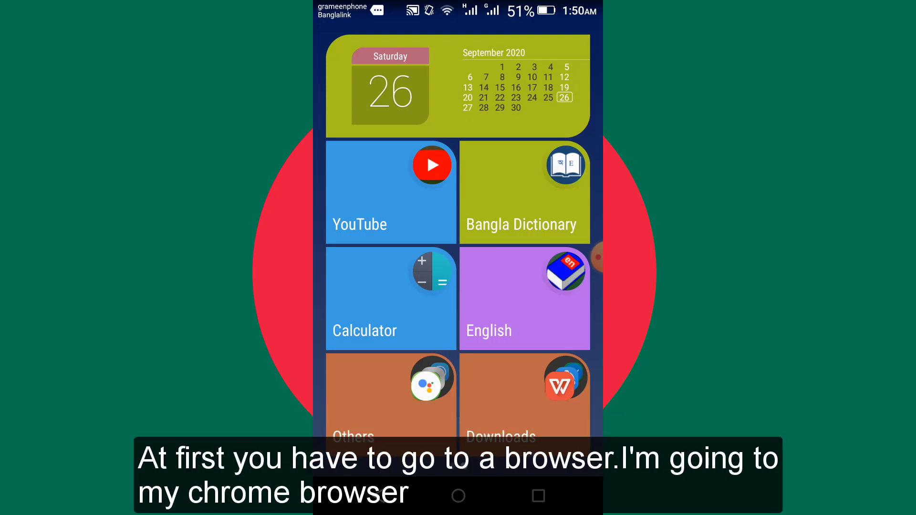
left_click(392, 404)
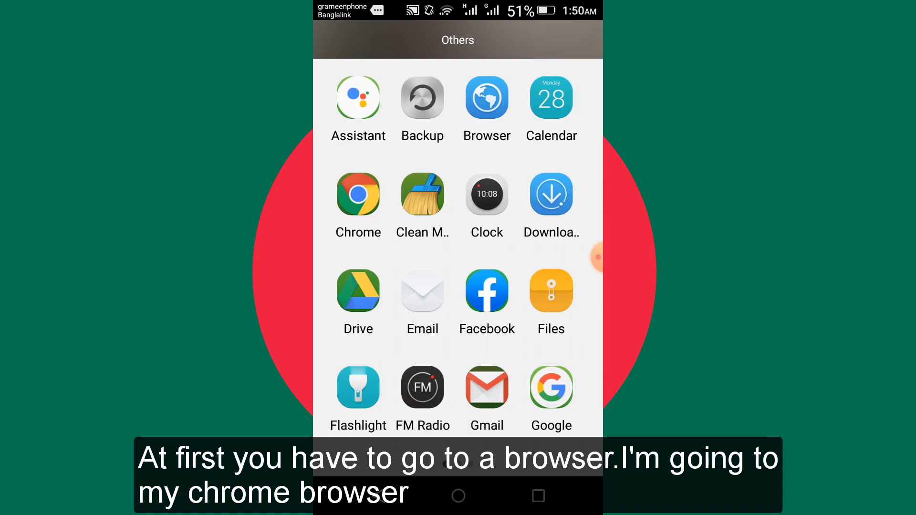
left_click(358, 194)
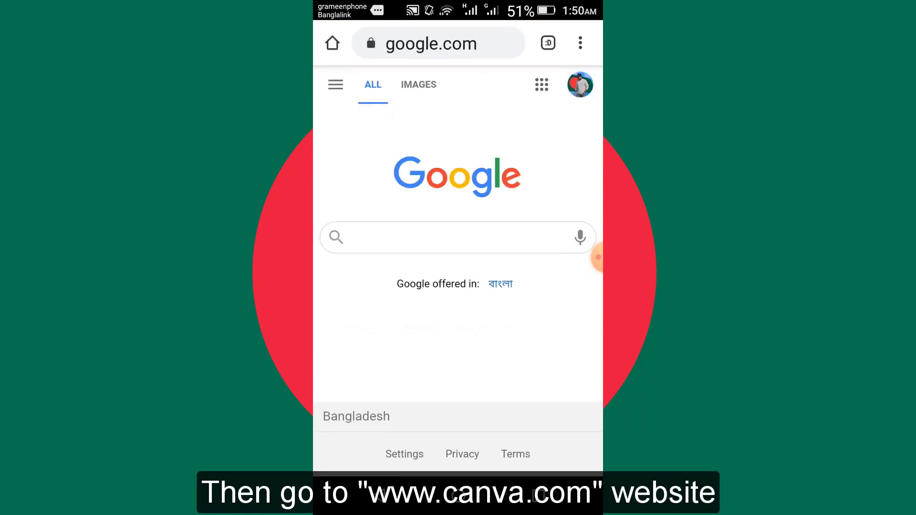
left_click(429, 237)
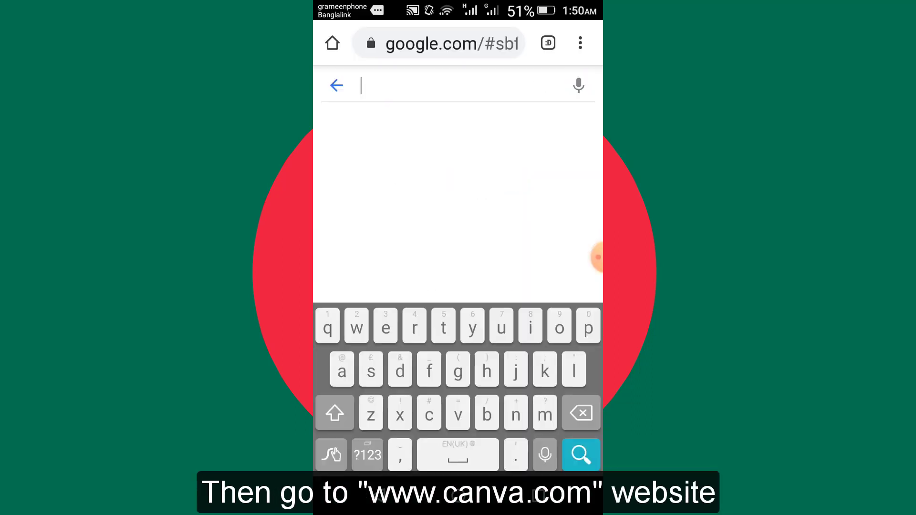
type("www")
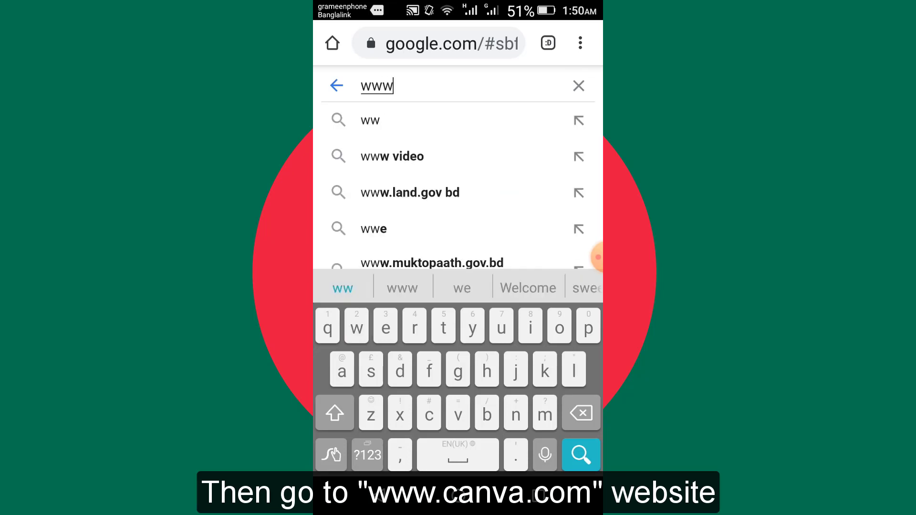
type(".canva")
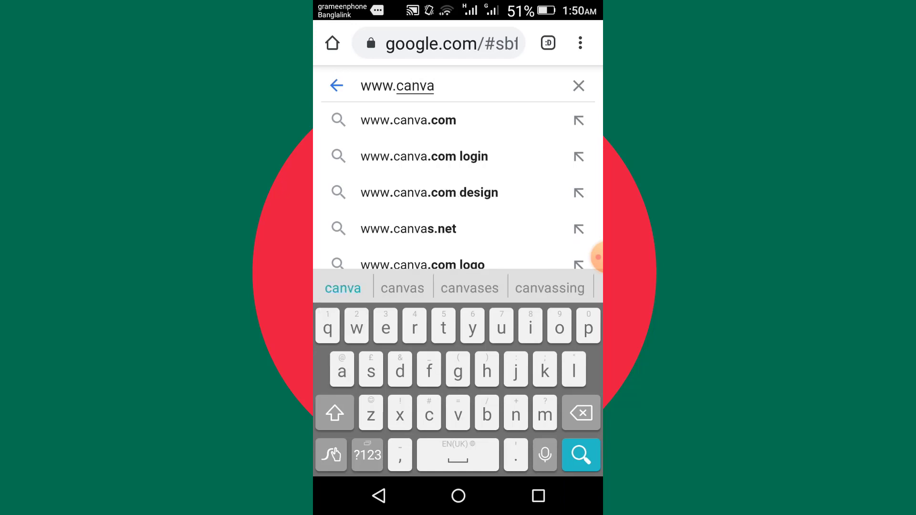
left_click(408, 120)
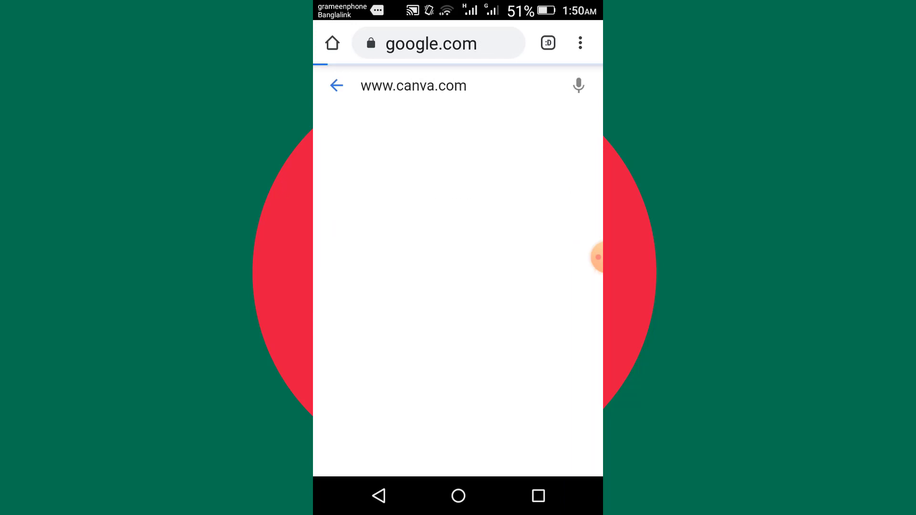
Open the Canva website from the search results and go to its sign-up page.
scroll(458, 287, "down", 7)
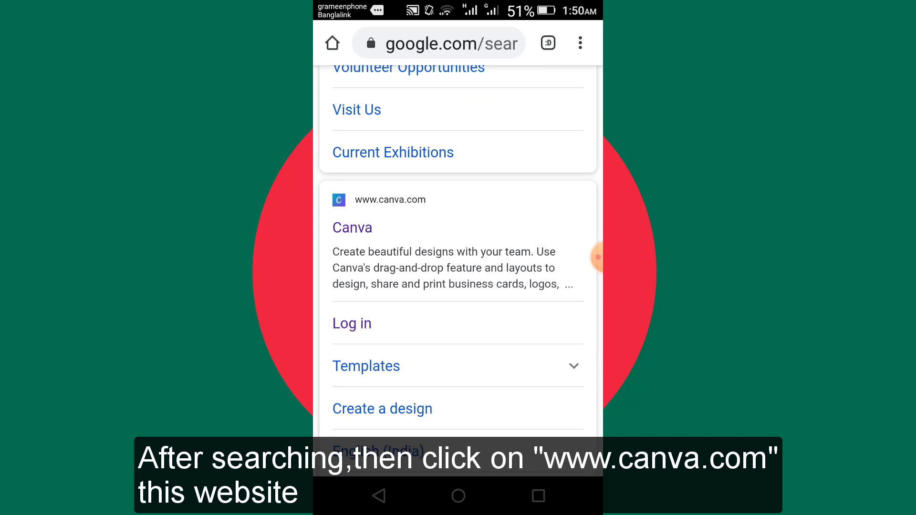
left_click(390, 210)
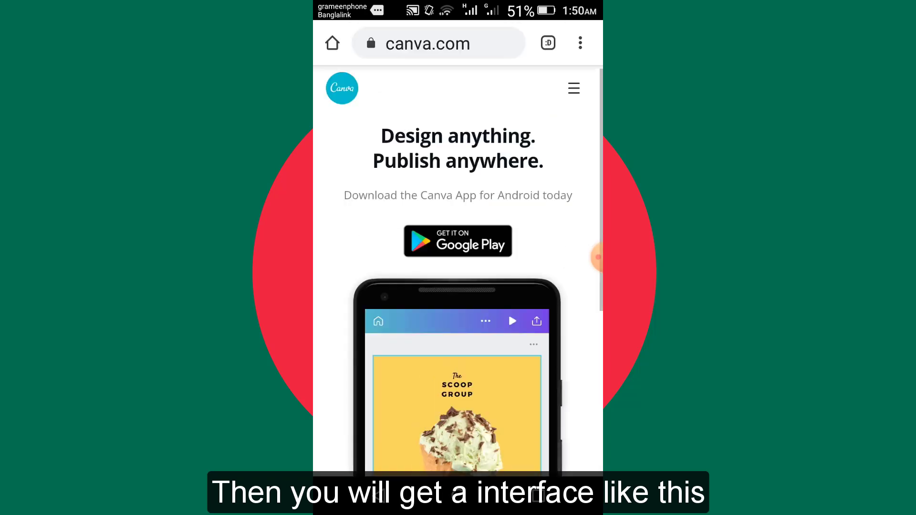
left_click(574, 94)
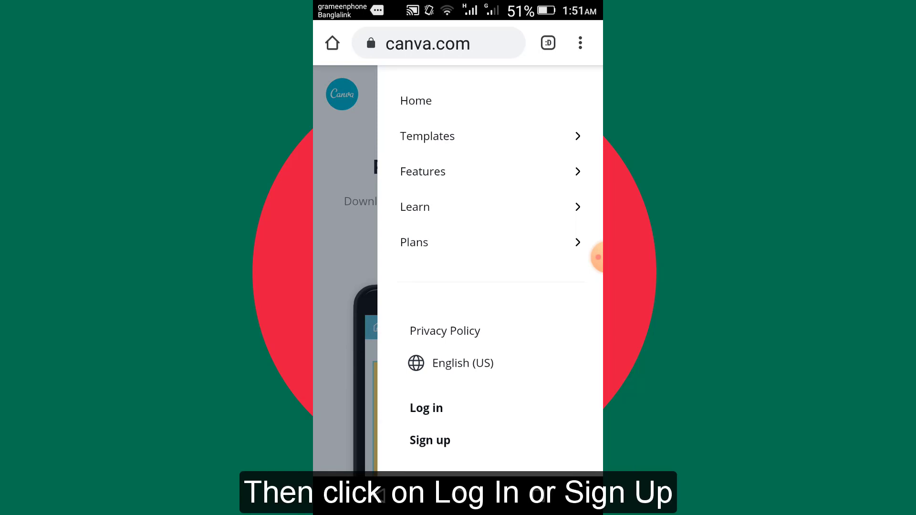
left_click_drag(426, 408, 426, 402)
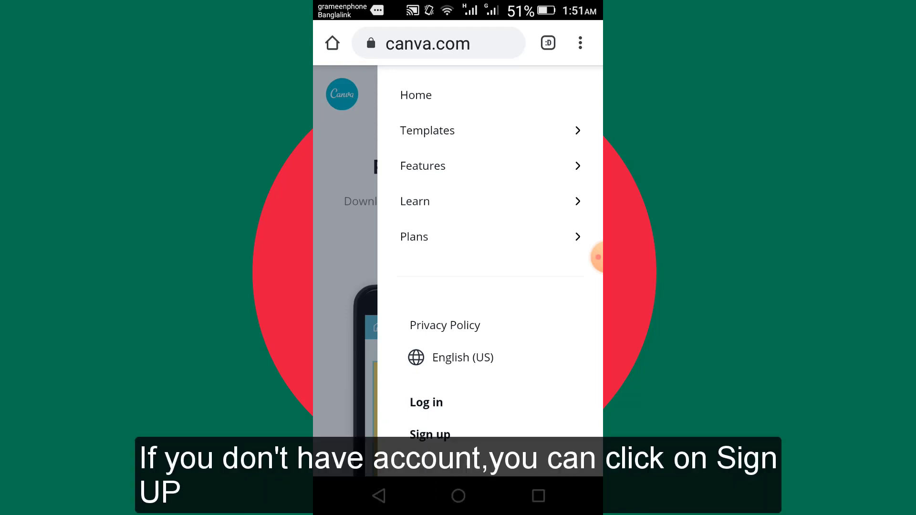
left_click(429, 435)
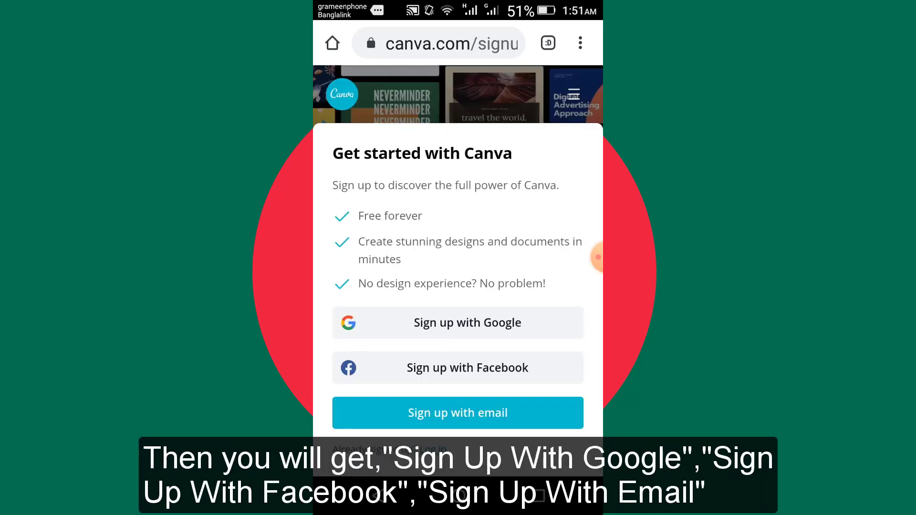
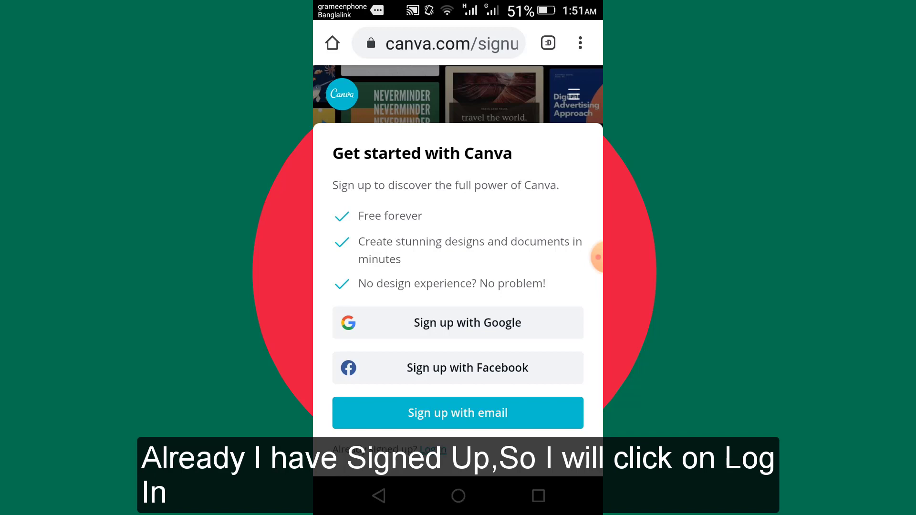
Log in to Canva with the existing account and look through the design categories on the home page.
left_click(433, 449)
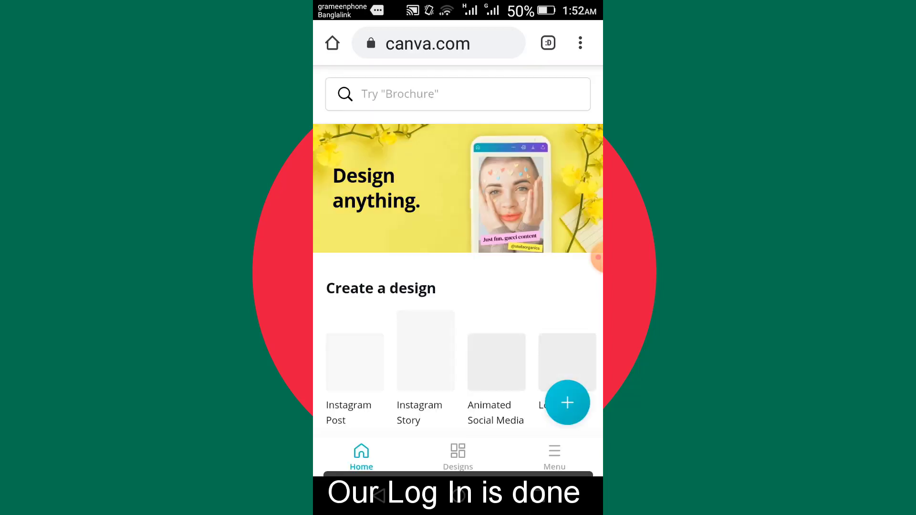
scroll(458, 267, "down", 4)
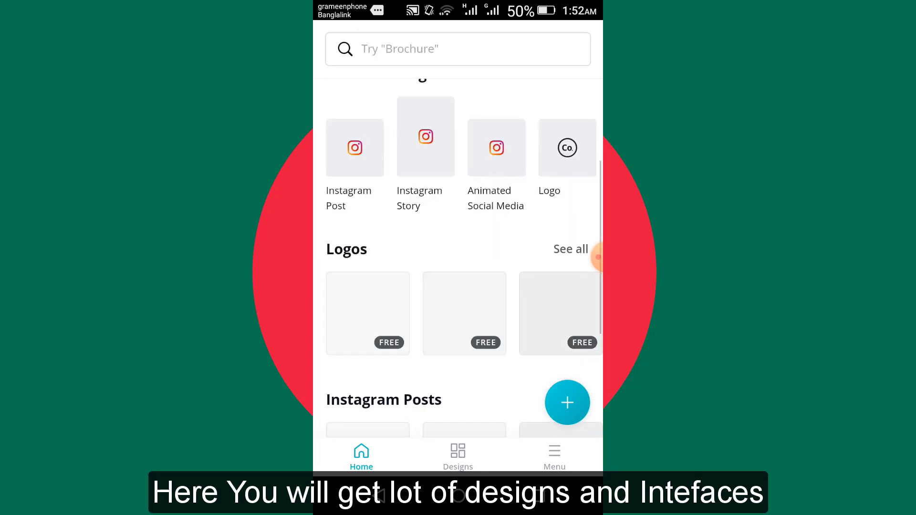
scroll(458, 267, "down", 5)
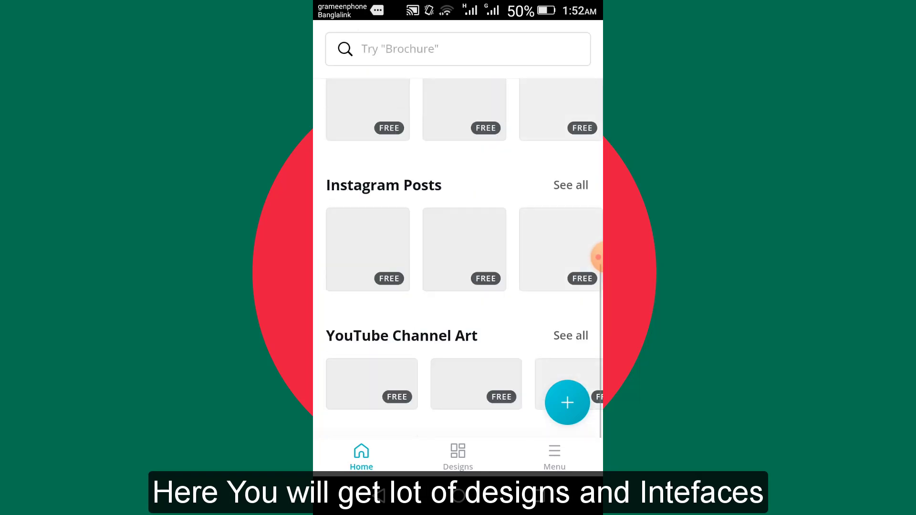
scroll(598, 257, "down", 5)
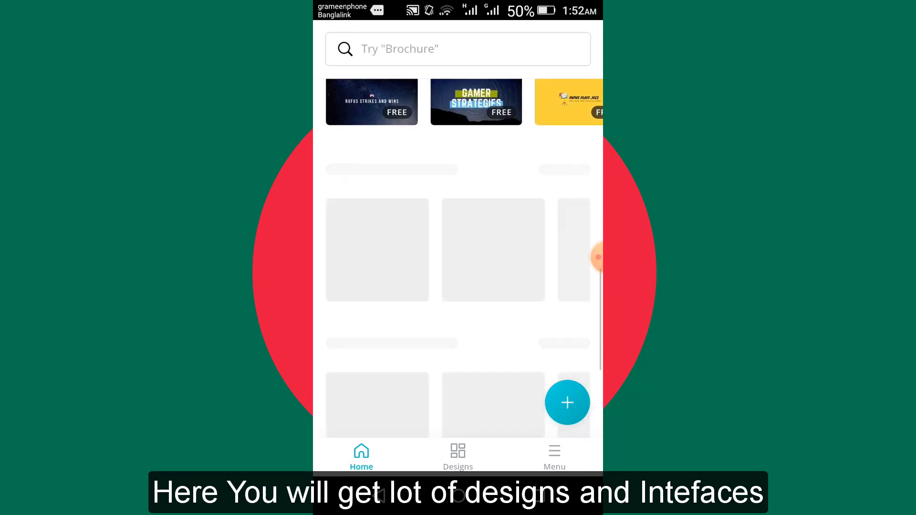
scroll(597, 257, "up", 4)
scroll(598, 257, "up", 4)
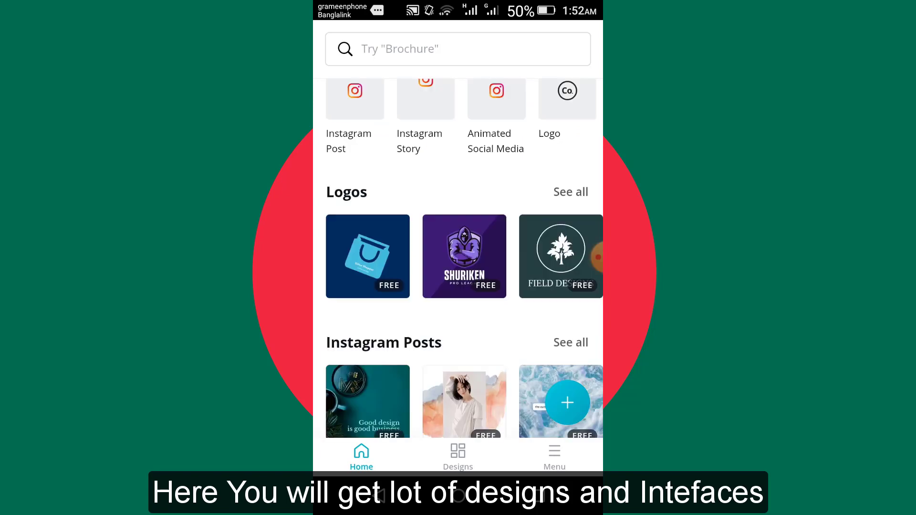
scroll(598, 257, "down", 10)
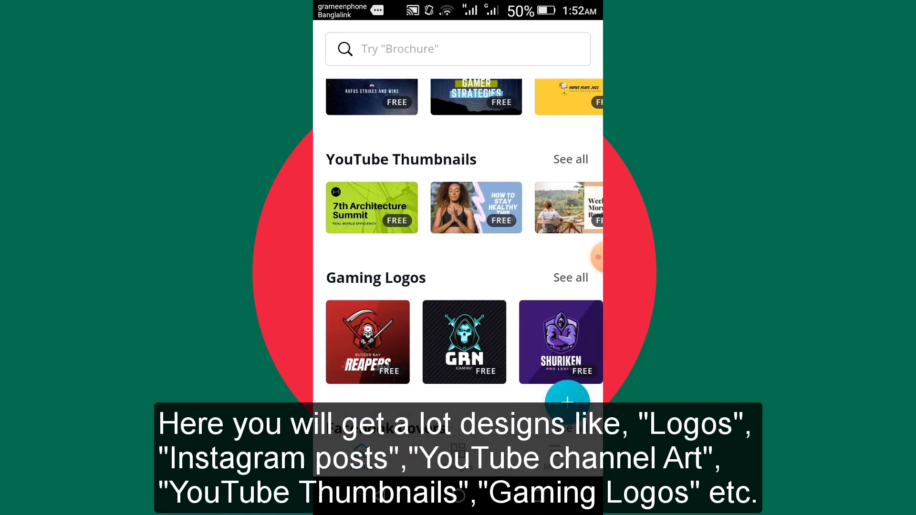
scroll(597, 257, "down", 5)
scroll(597, 258, "up", 15)
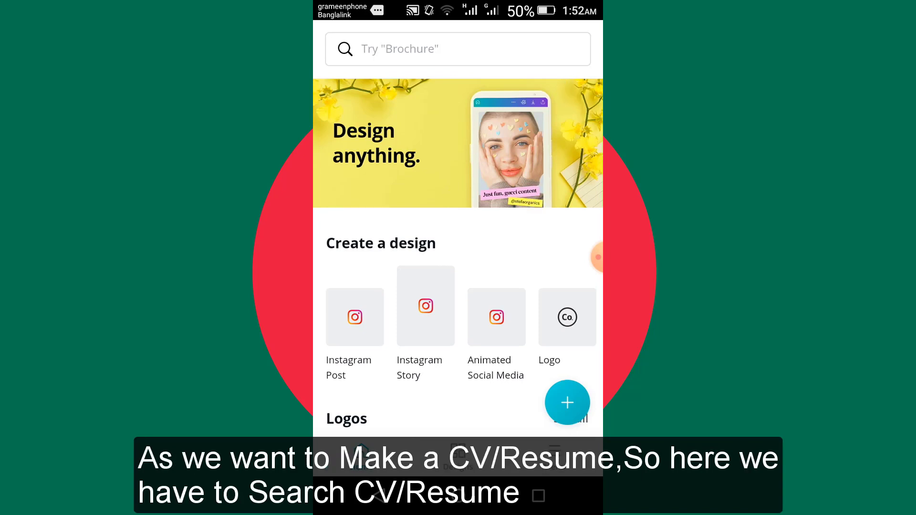
Search the templates for cv and open the free grey resume template with the orange name box and round photo.
left_click(457, 49)
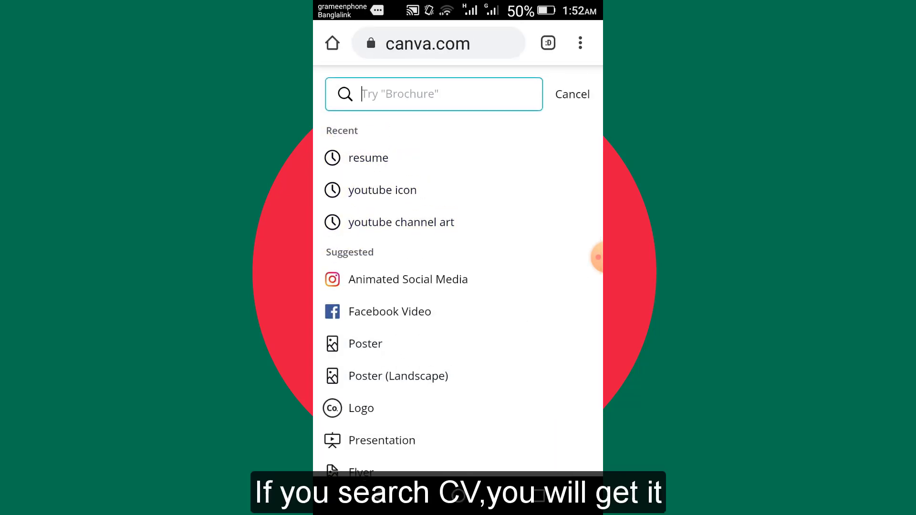
type("cv")
key("Return")
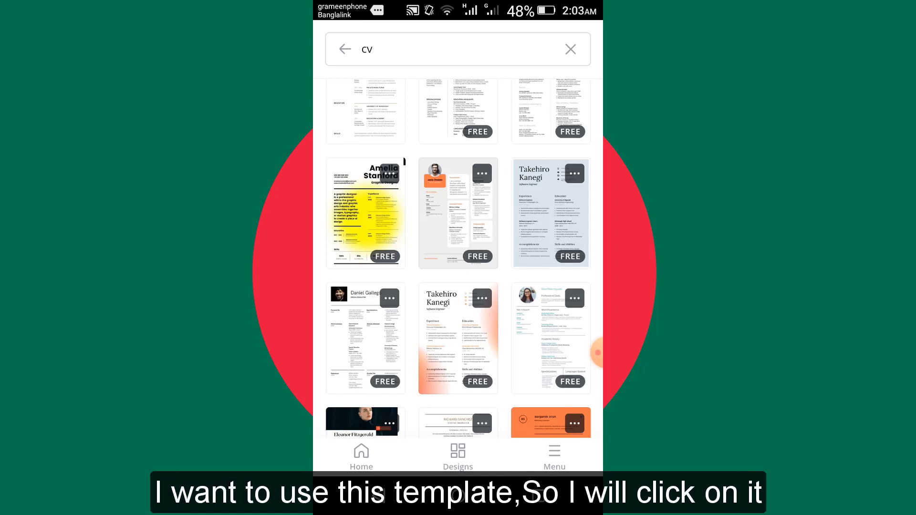
left_click(458, 213)
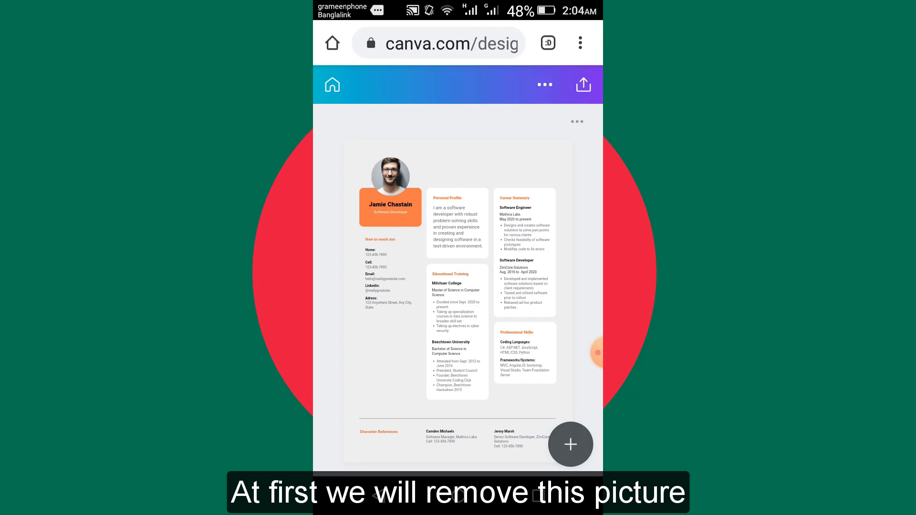
Delete the sample portrait from the photo frame and replace it with the uploaded cutout image of the man in a striped shirt.
left_click(390, 176)
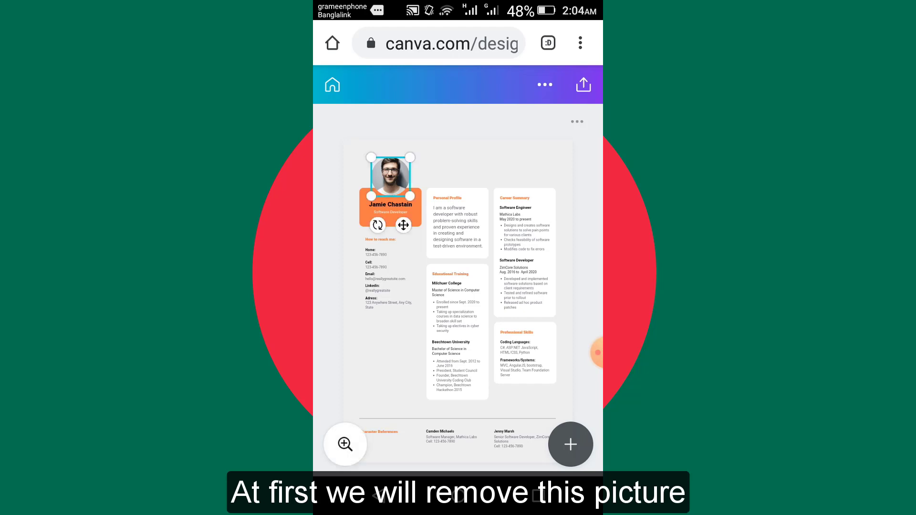
left_click(374, 454)
left_click(384, 421)
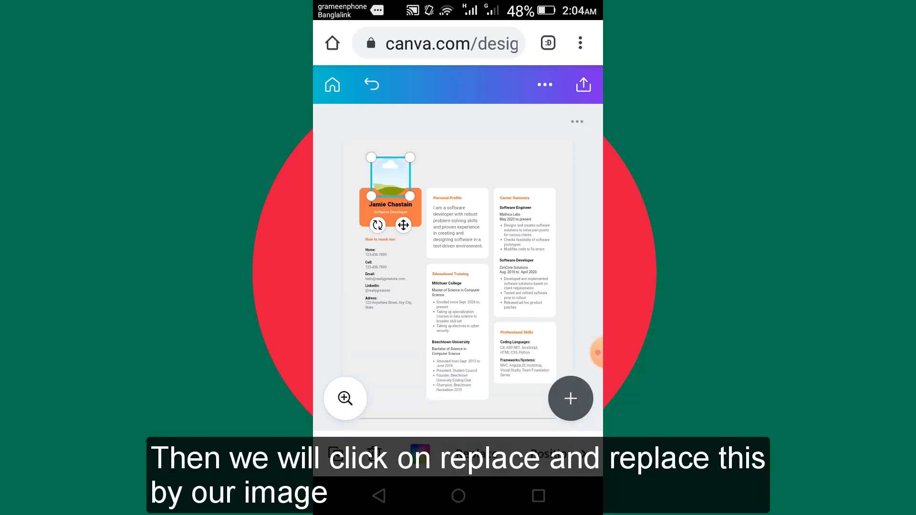
left_click(469, 454)
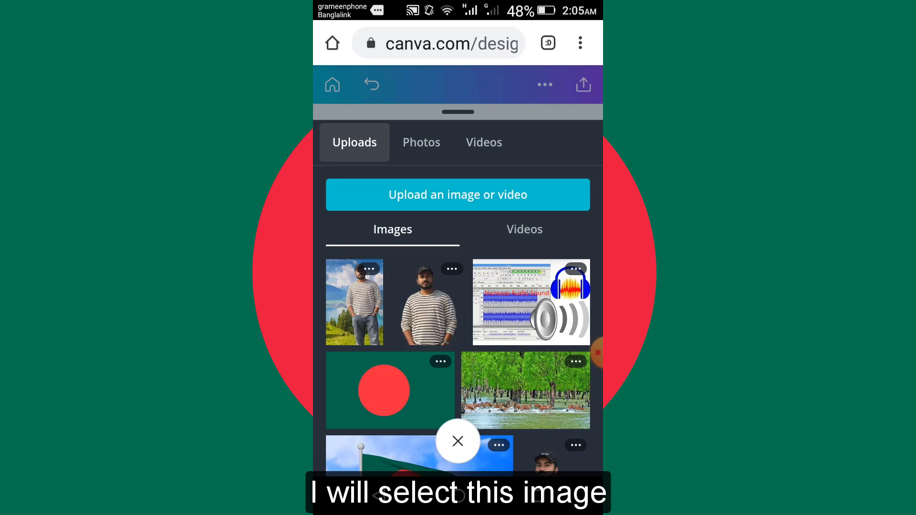
left_click(429, 305)
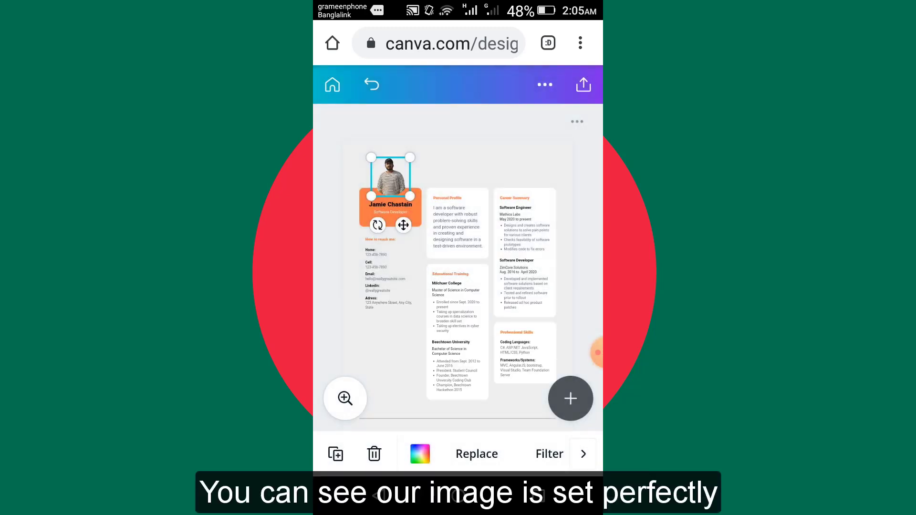
Replace the sample name in the orange box with the CV owner's full name.
left_click(345, 399)
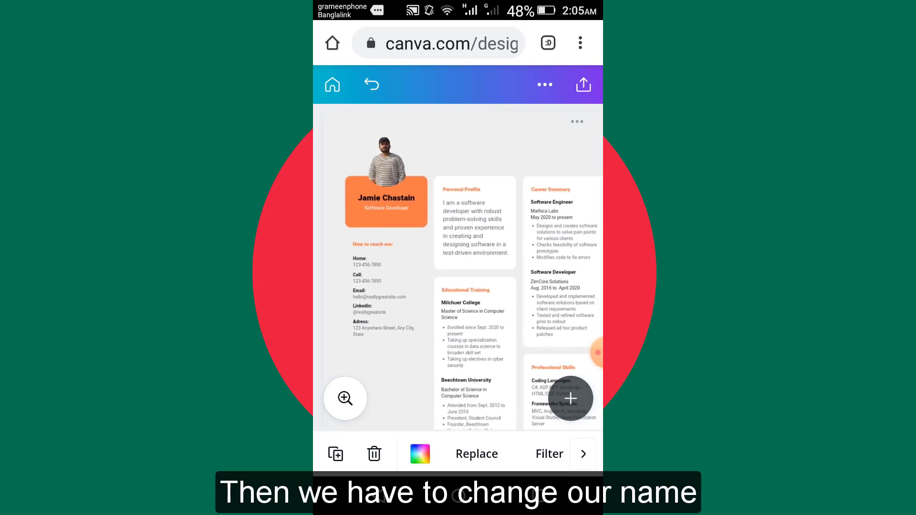
left_click(383, 204)
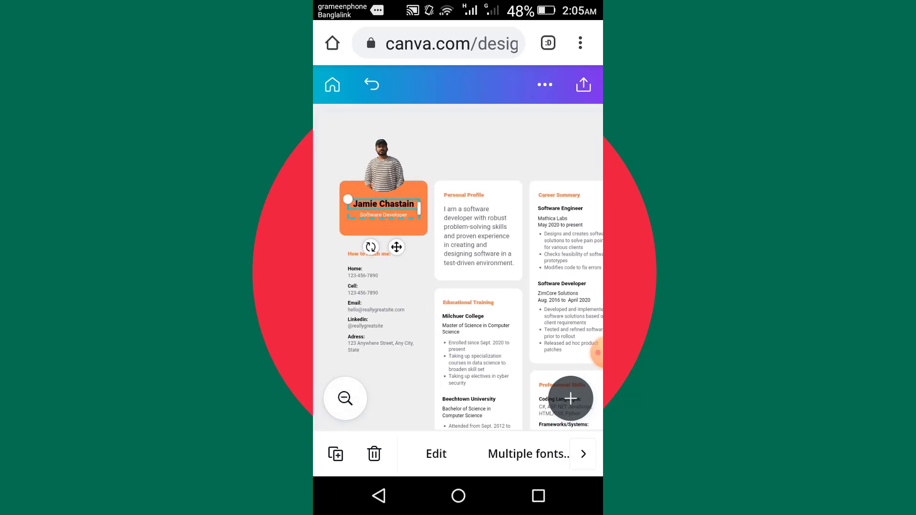
scroll(392, 299, "up", 2)
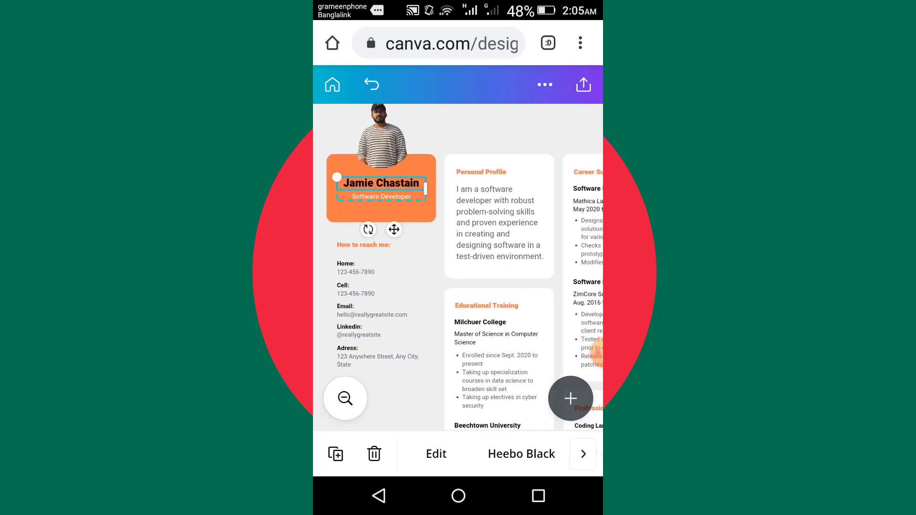
left_click(380, 183)
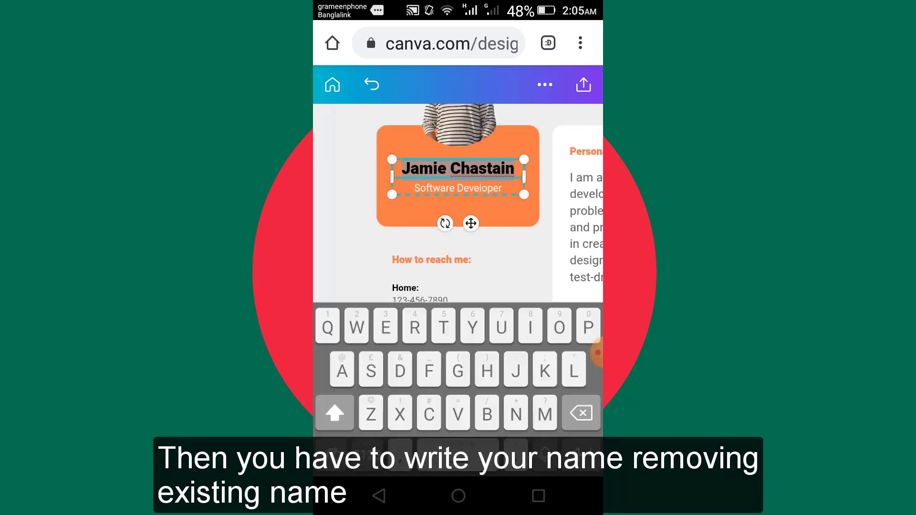
left_click(503, 169)
left_click(465, 239)
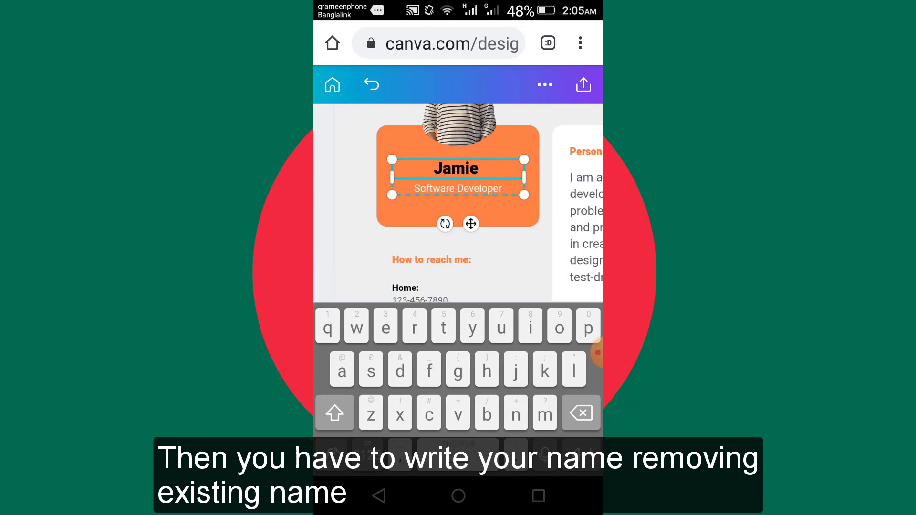
key("BackSpace")
key("BackSpace")
key("BackSpace")
key("BackSpace")
key("BackSpace")
key("BackSpace")
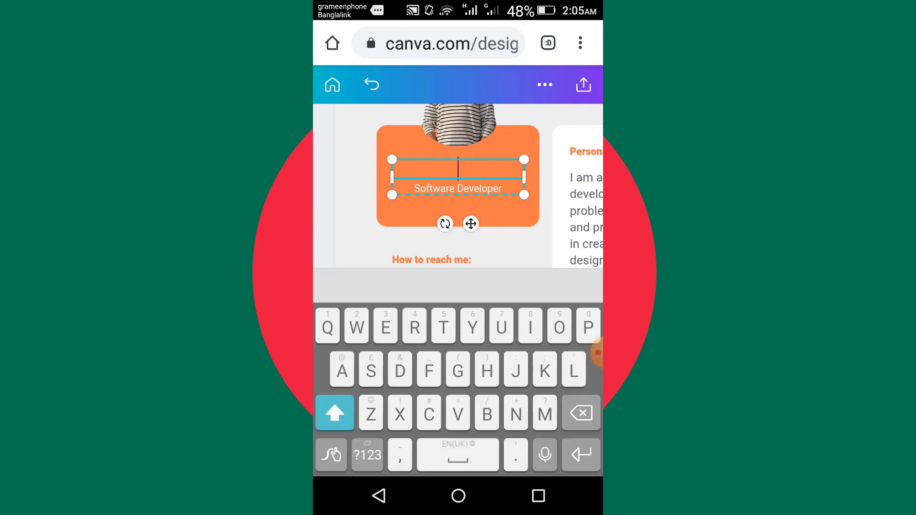
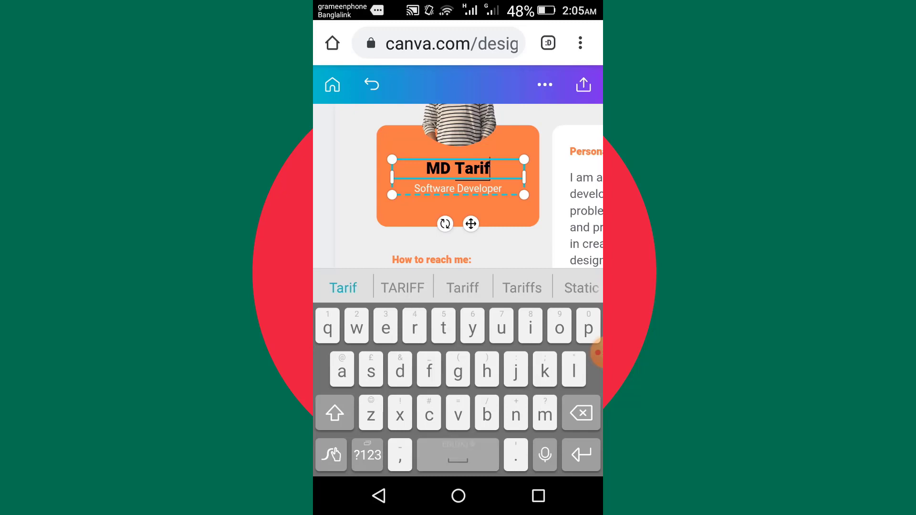
key("shift")
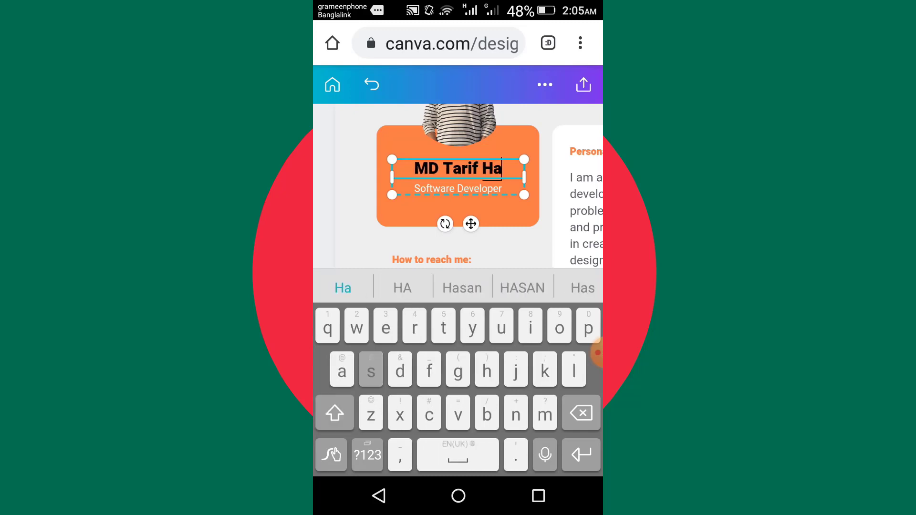
key("Escape")
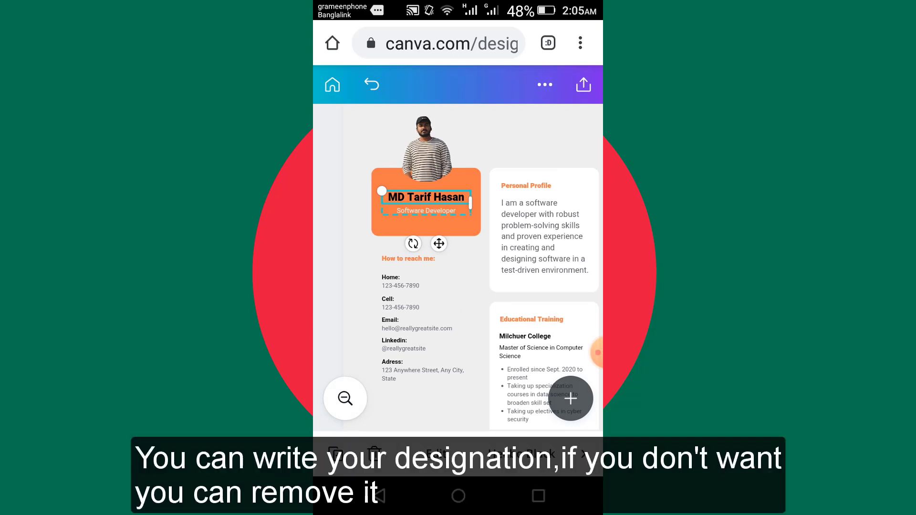
Delete only the Software Developer designation element below the name in the orange box.
left_click(426, 210)
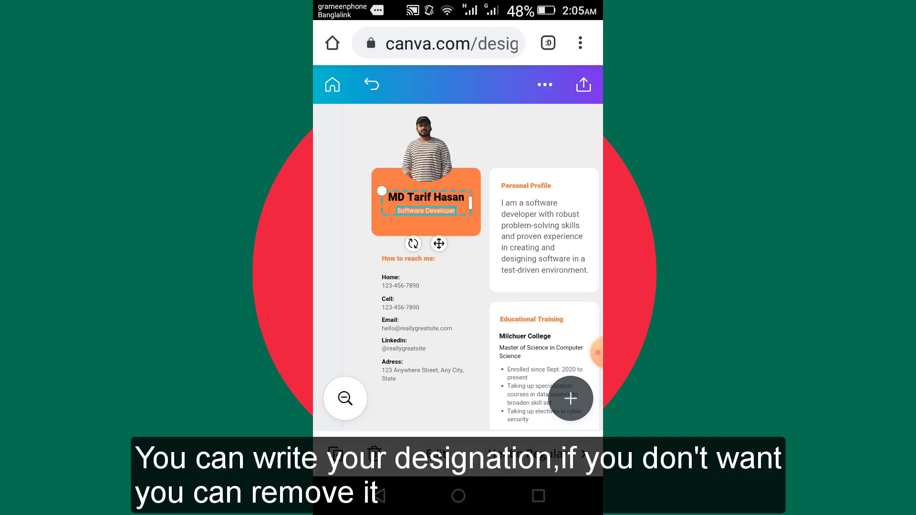
left_click(374, 453)
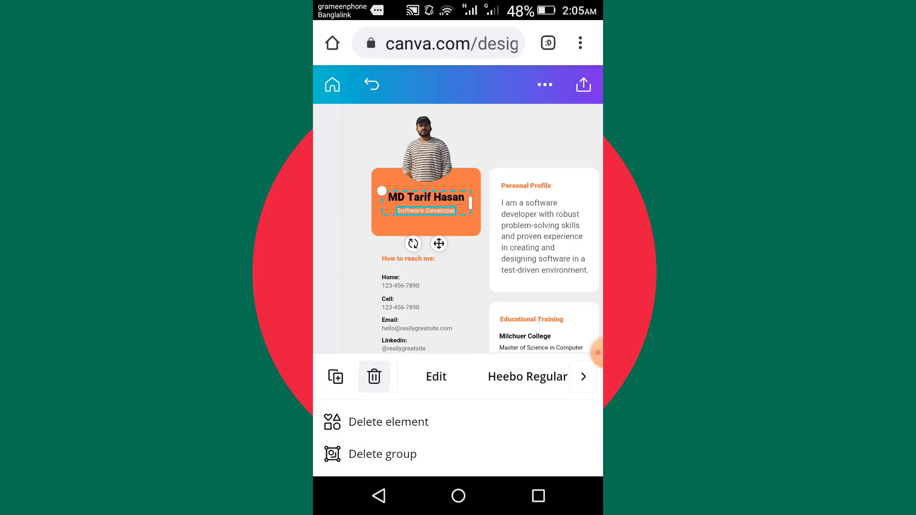
left_click(389, 422)
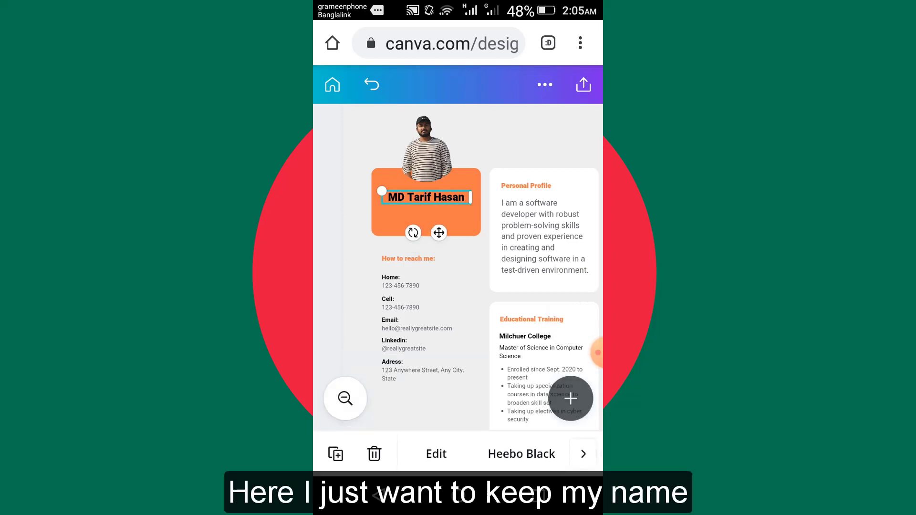
left_click(525, 137)
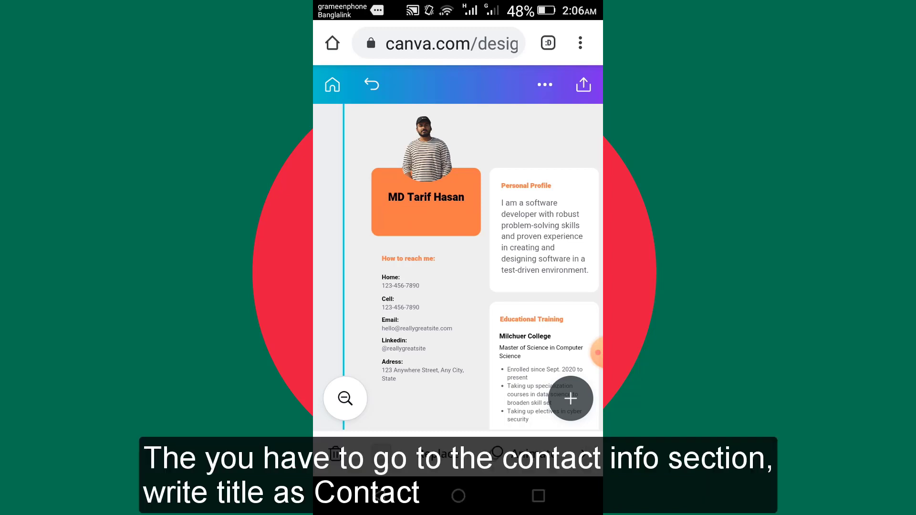
Change the How to reach me: heading to Contact:.
left_click(409, 258)
left_click(409, 259)
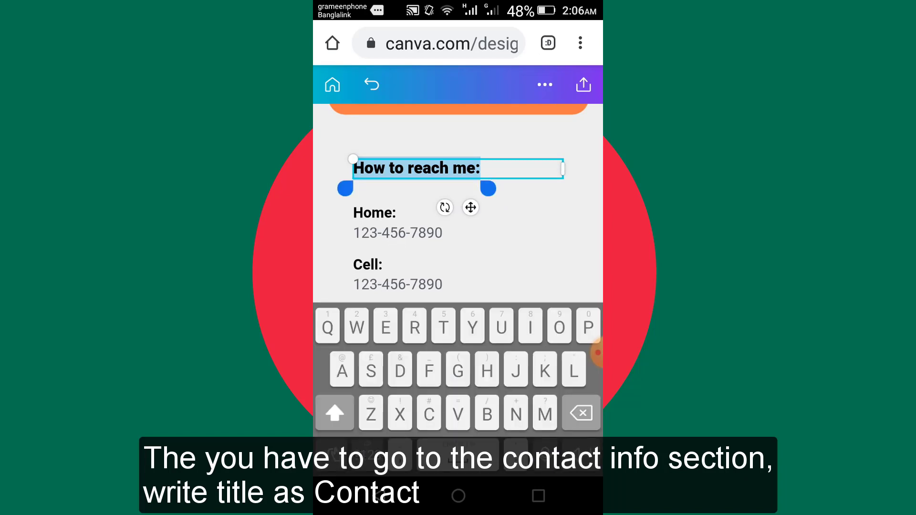
key("BackSpace")
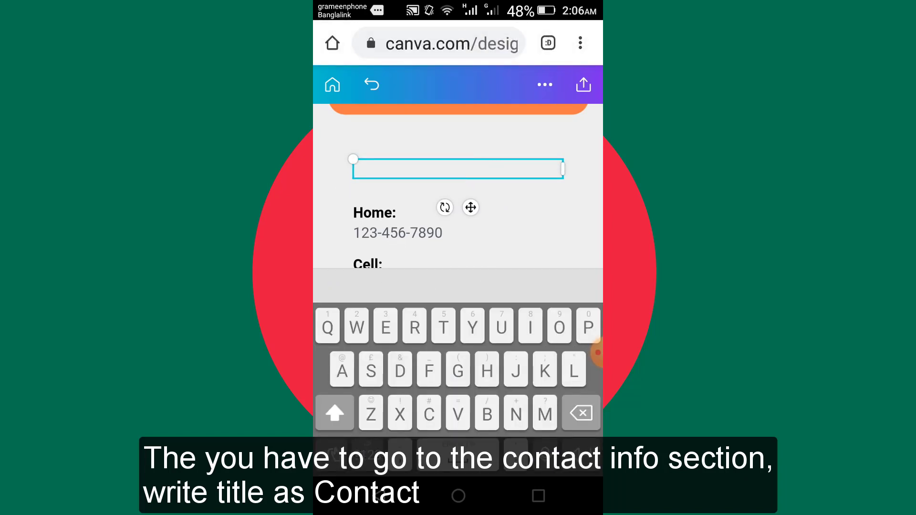
type("Contact")
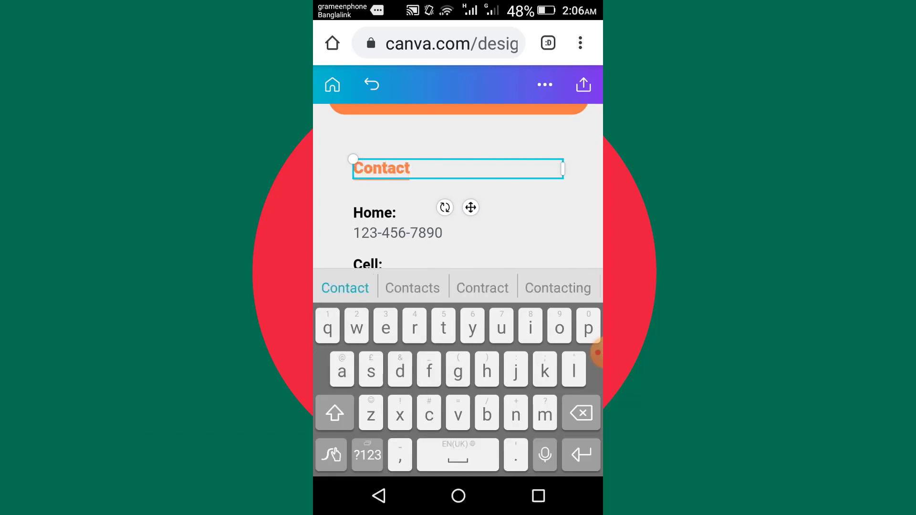
type(":")
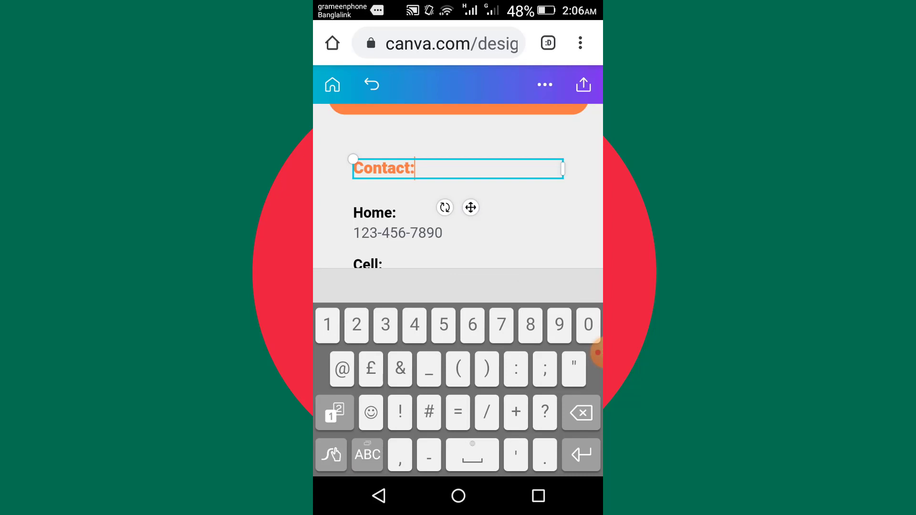
Open the sample address text in the contact section for editing and leave it without entering anything.
left_click(374, 213)
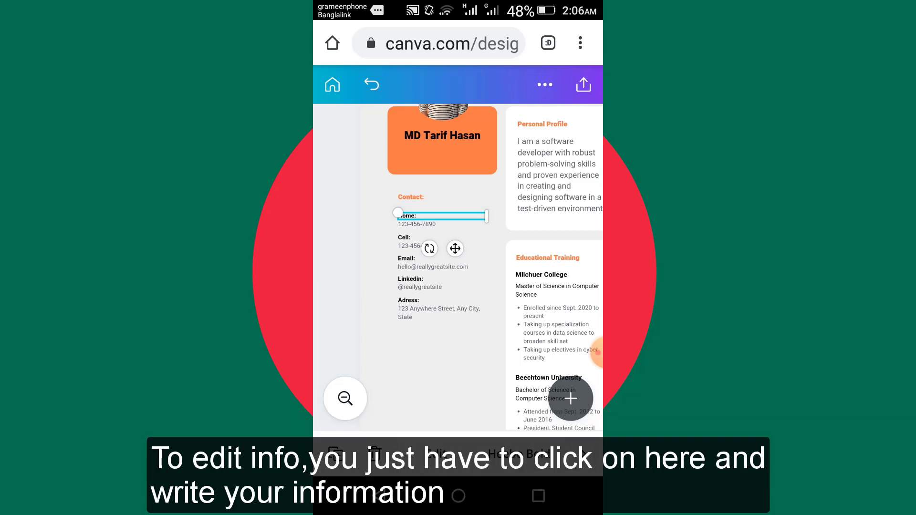
double_click(438, 312)
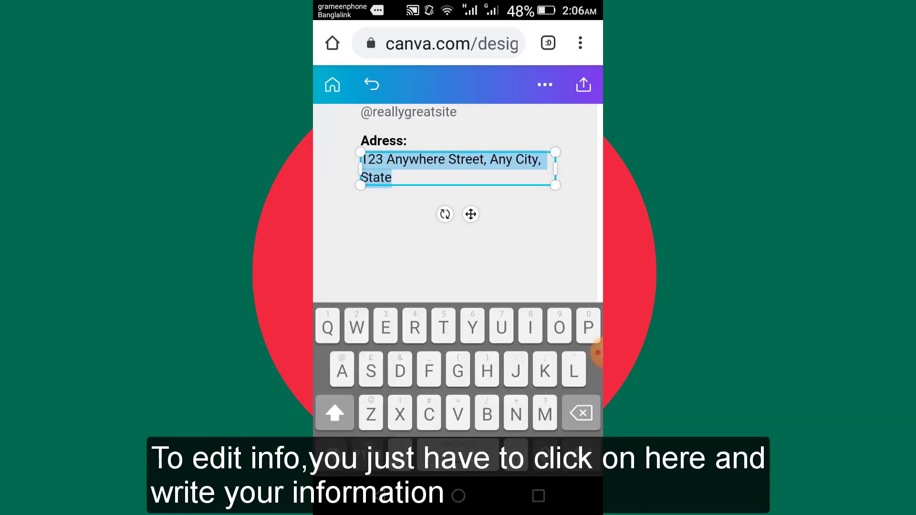
left_click(381, 496)
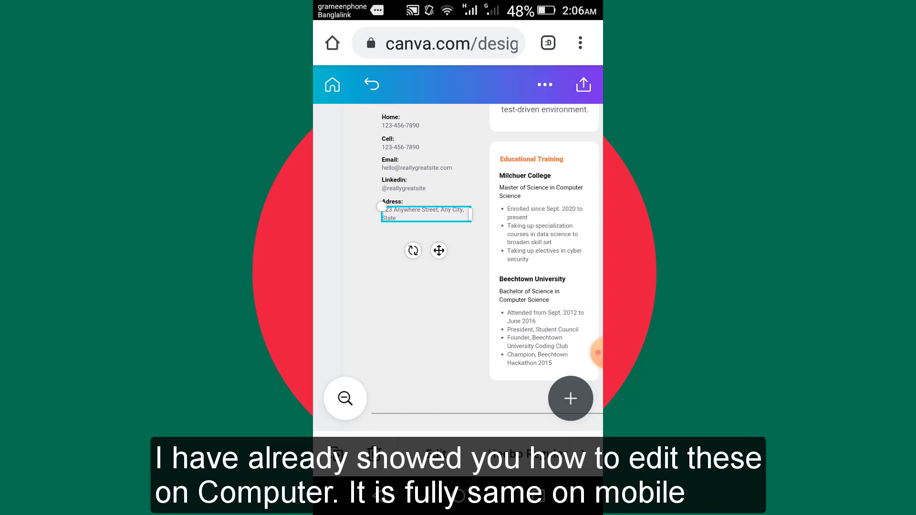
Add a default heading text element directly below the address in the contact section.
scroll(428, 328, "down", 2)
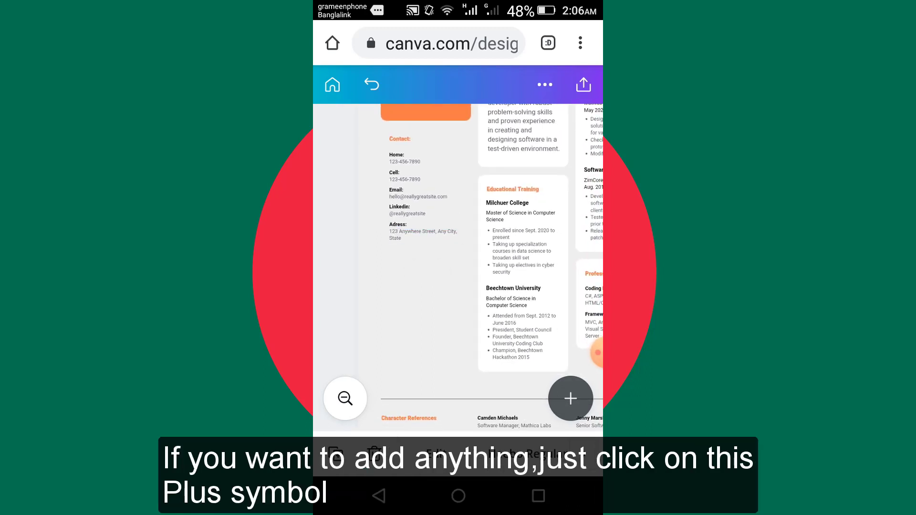
scroll(428, 282, "down", 2)
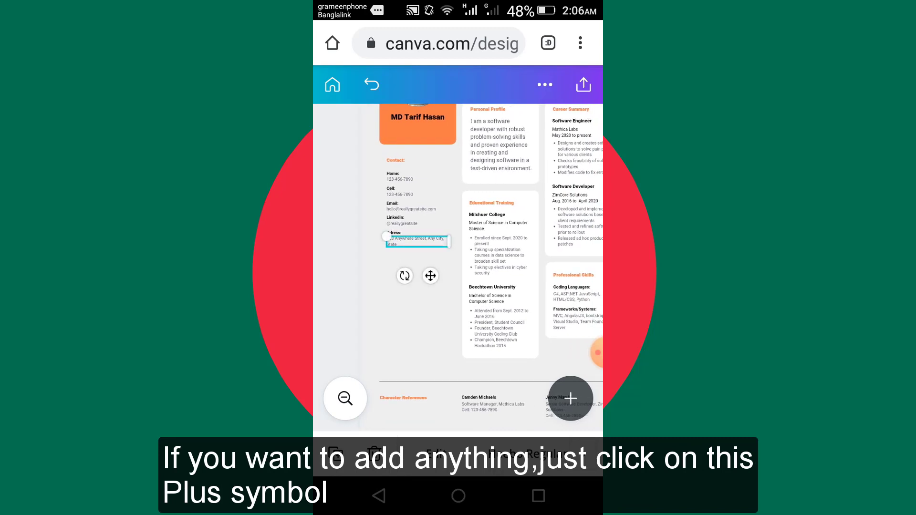
left_click(571, 399)
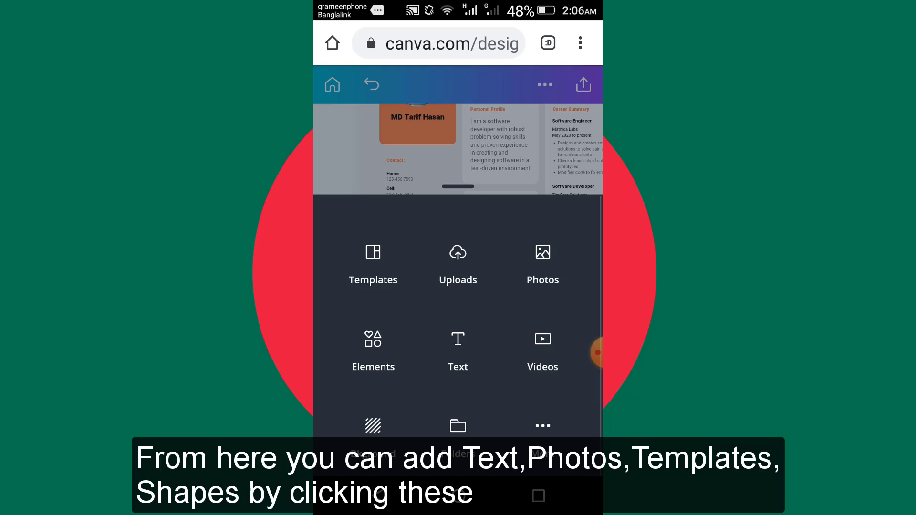
left_click(373, 351)
left_click(457, 350)
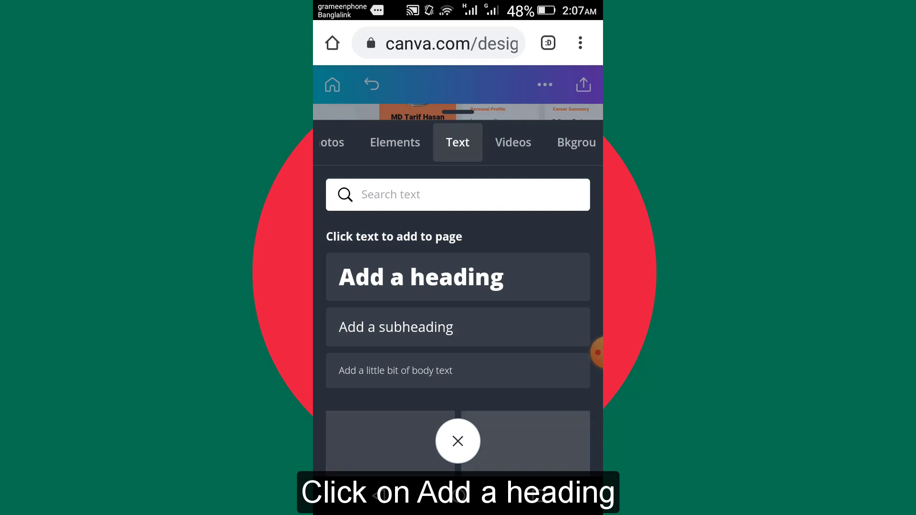
left_click(421, 278)
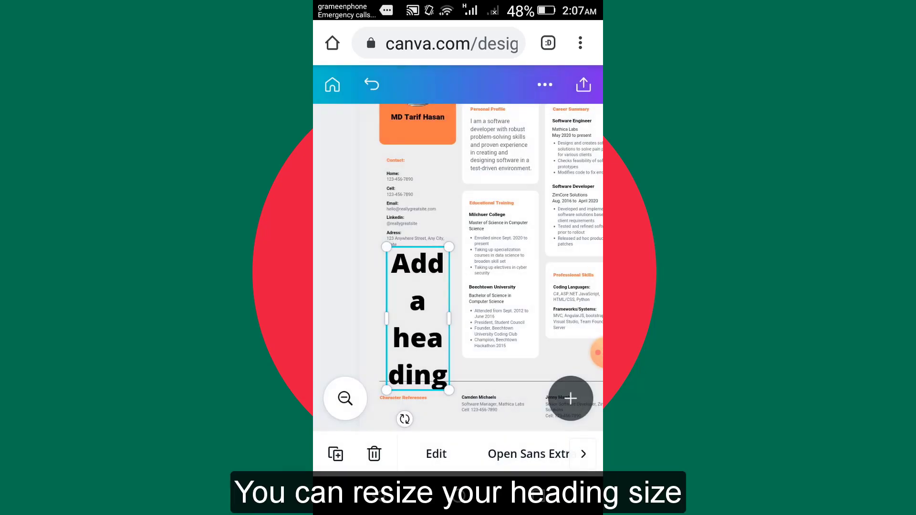
Set the new heading's font size to 15 pt and move it slightly lower under the address.
left_click(583, 454)
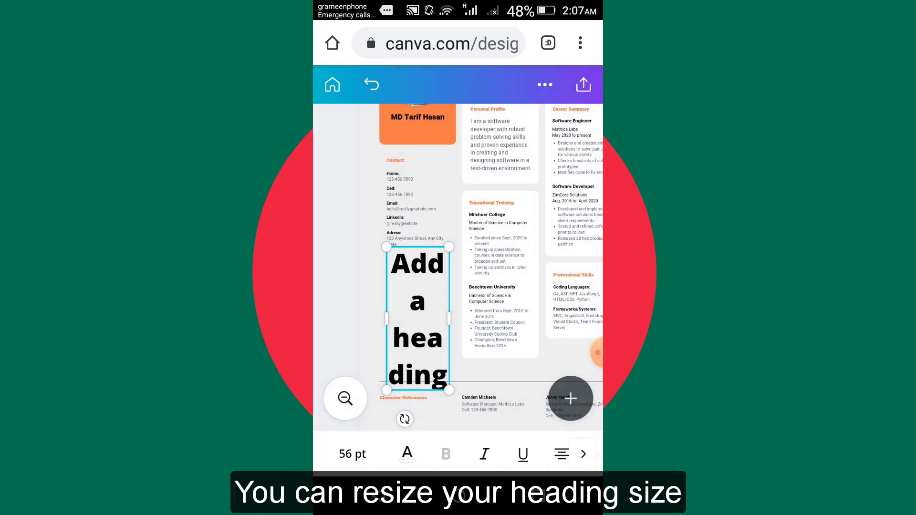
left_click(352, 453)
left_click_drag(448, 448, 406, 448)
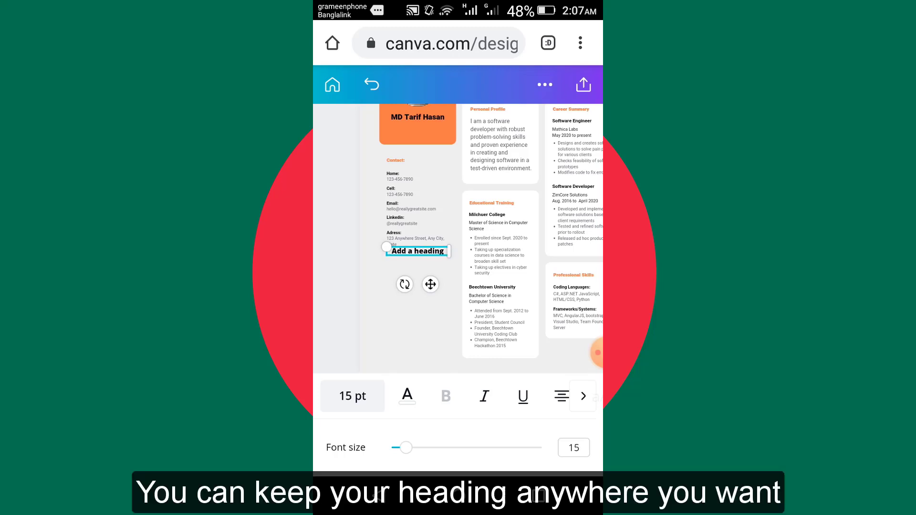
left_click_drag(430, 284, 424, 304)
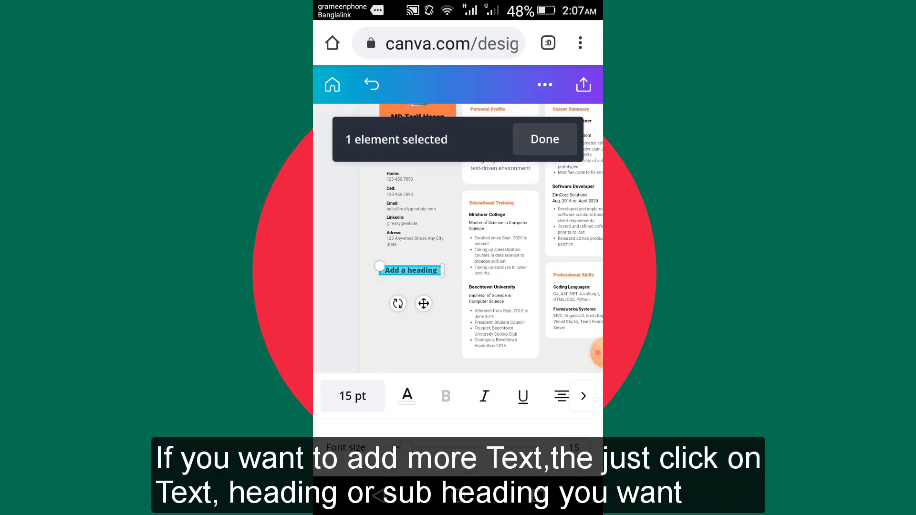
left_click(544, 140)
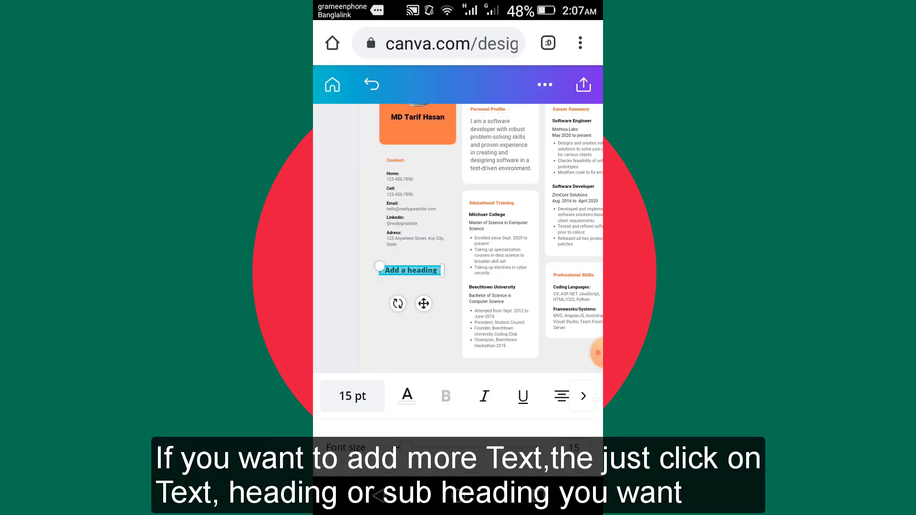
left_click(352, 396)
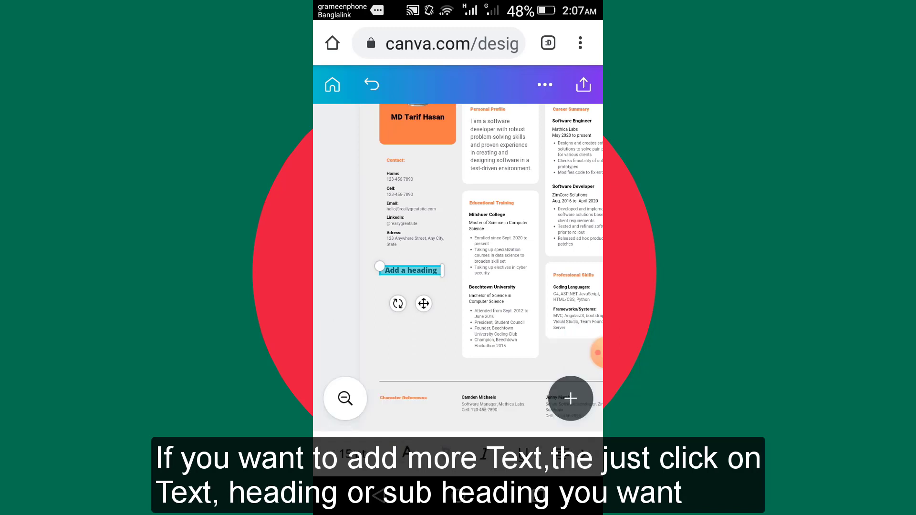
Add a default subheading below the new heading and set its font size to 15 pt.
left_click(570, 398)
left_click(457, 348)
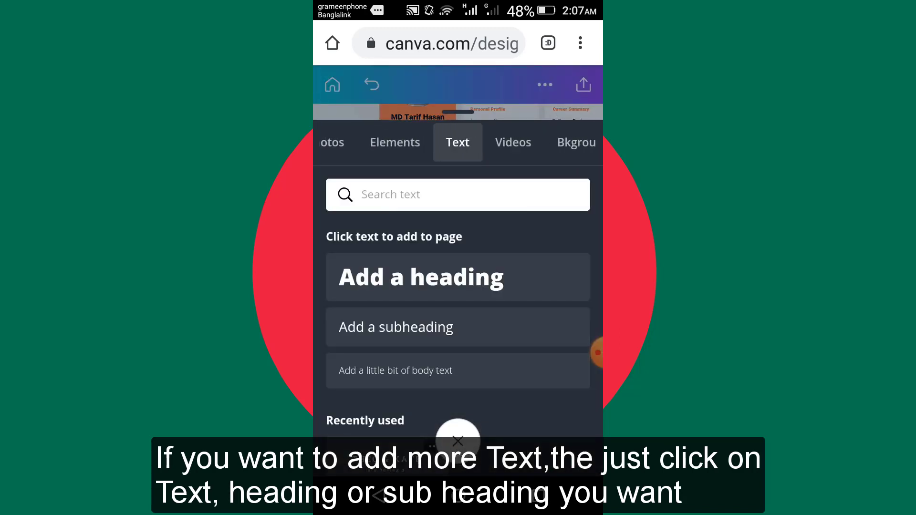
left_click(395, 327)
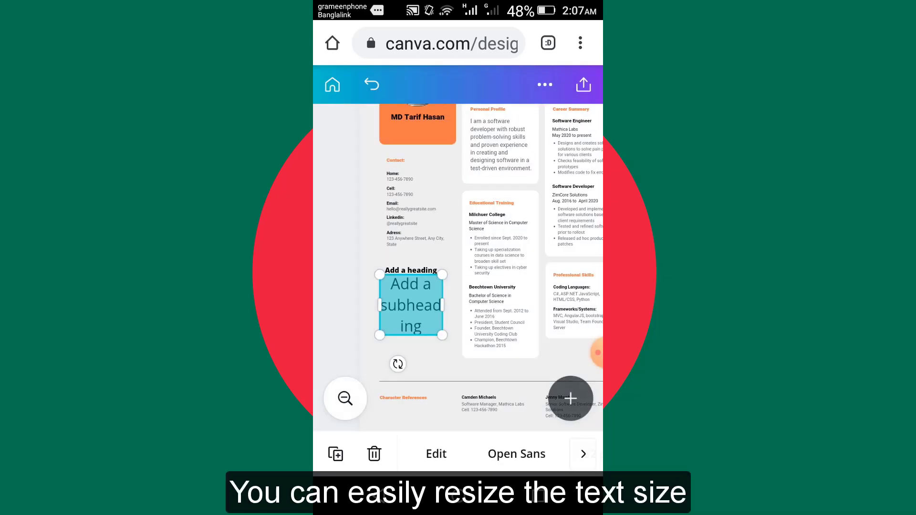
left_click(583, 454)
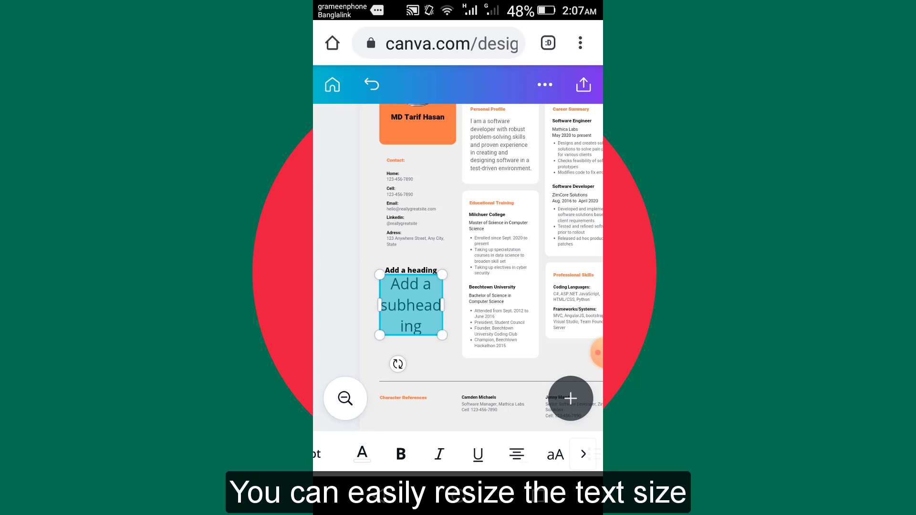
left_click_drag(438, 454, 537, 454)
left_click(405, 453)
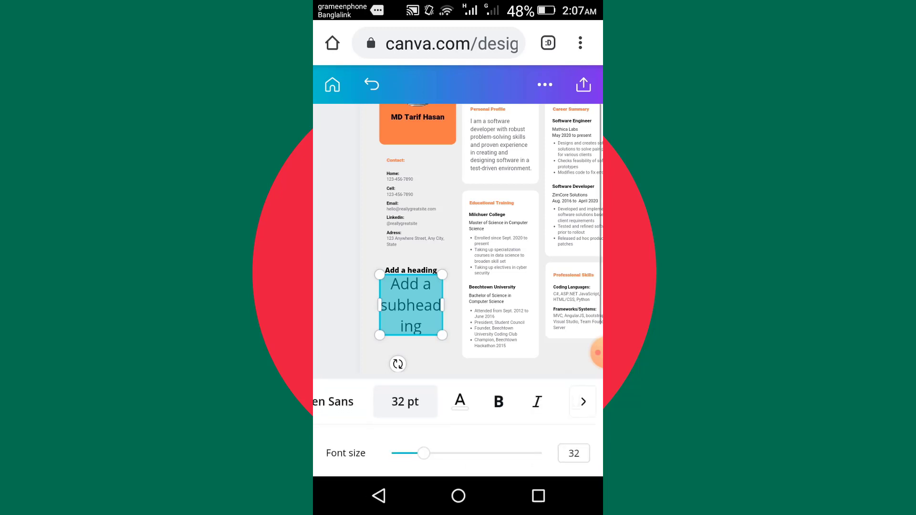
left_click_drag(423, 448, 406, 447)
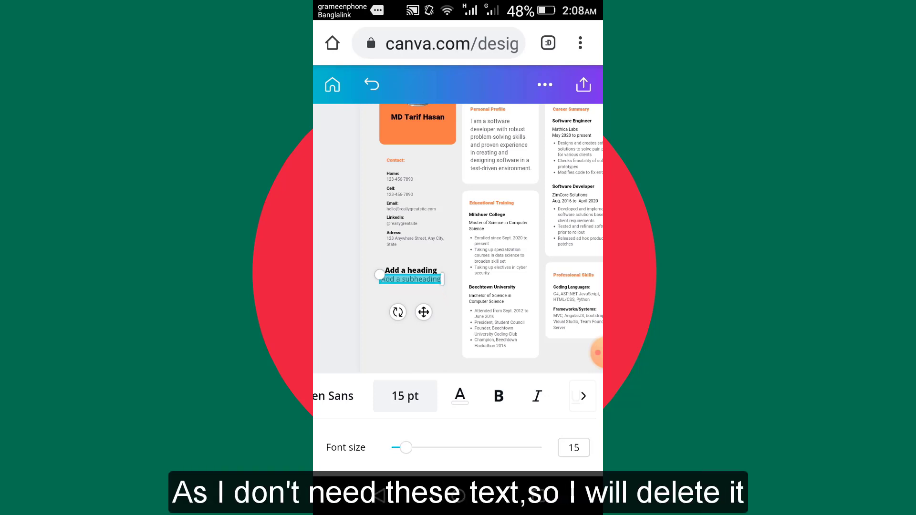
left_click(405, 395)
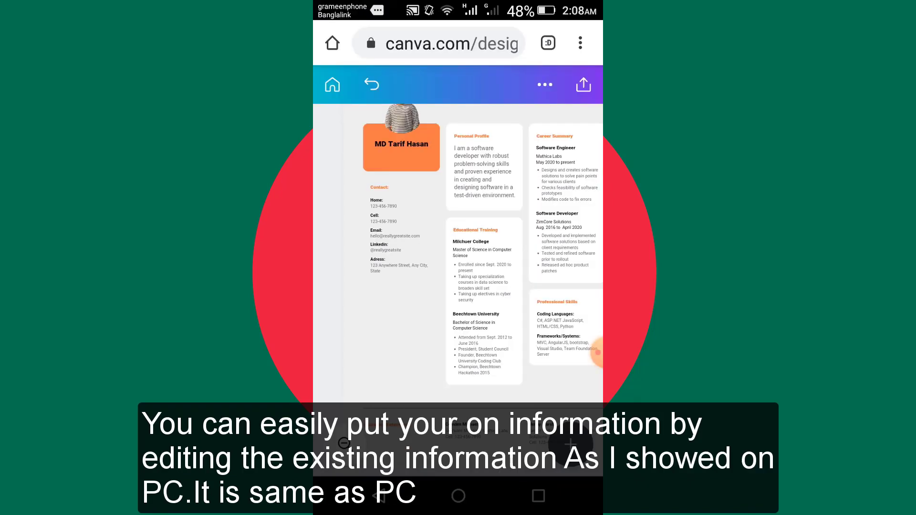
Look over the CV's profile, education, career, professional skills and character references sections.
left_click_drag(458, 258, 418, 267)
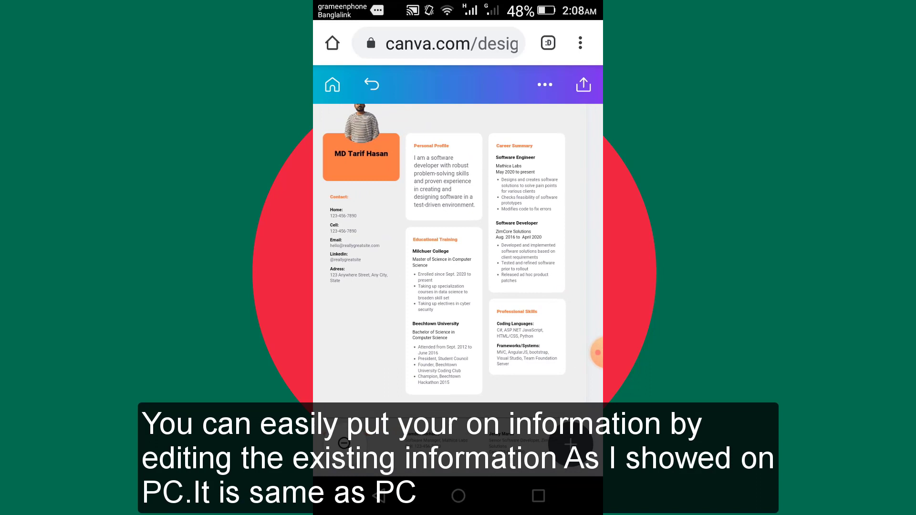
left_click(443, 145)
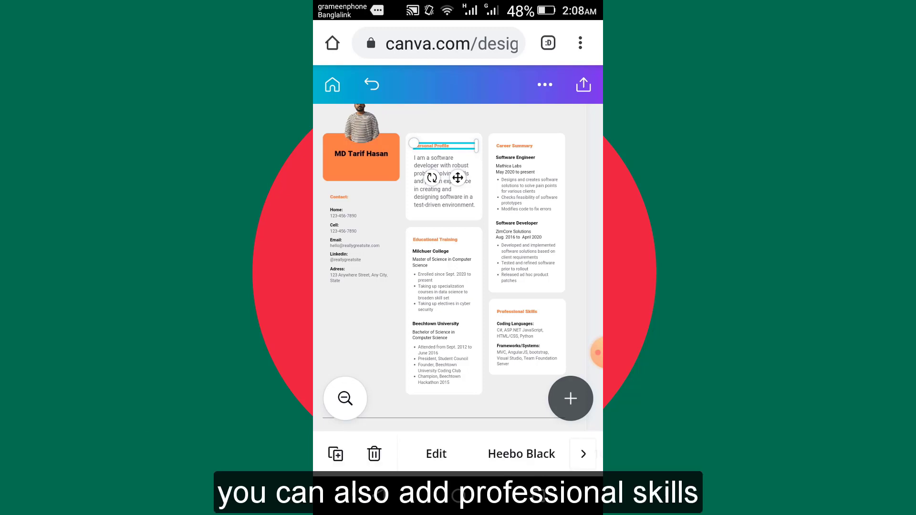
scroll(458, 267, "down", 1)
scroll(458, 267, "left", 1)
left_click(539, 390)
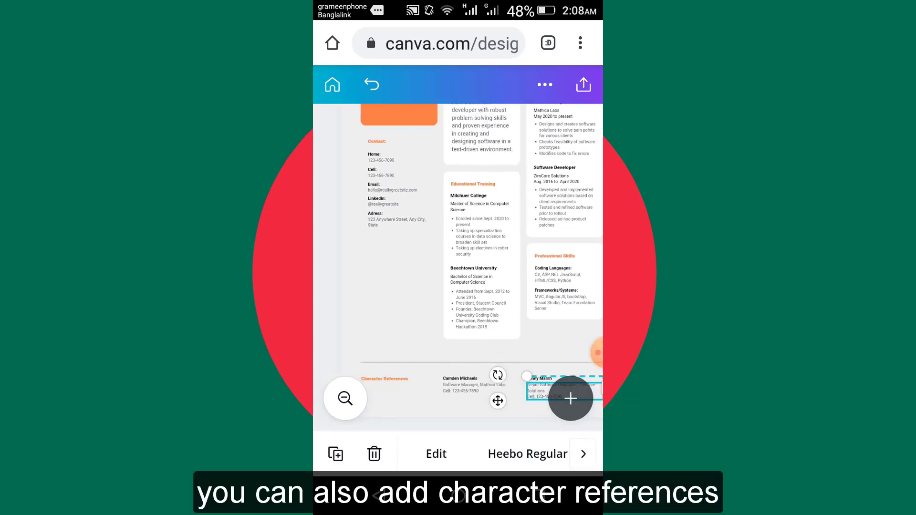
scroll(458, 267, "right", 1)
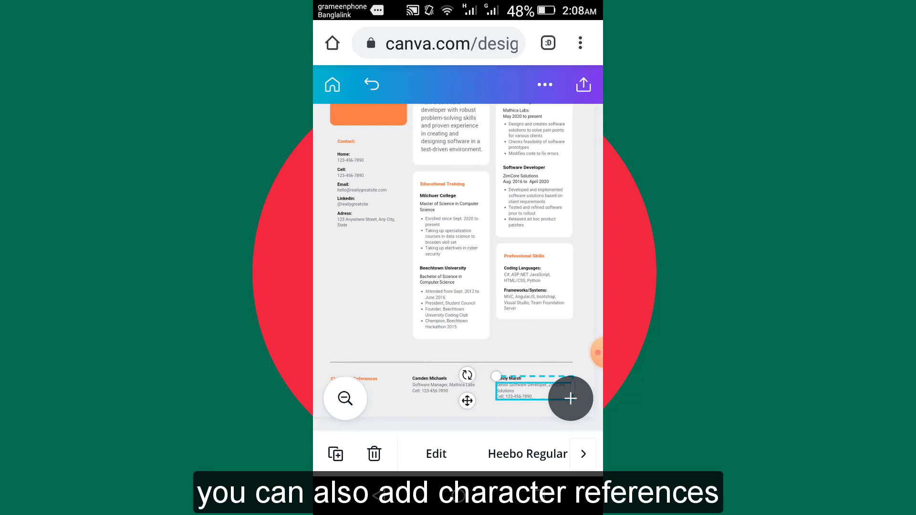
scroll(457, 267, "up", 1)
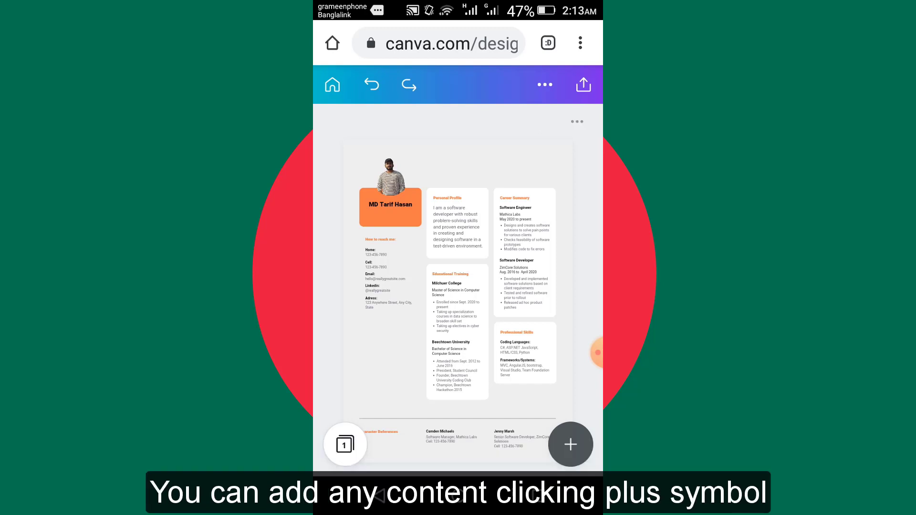
Browse the additional content types and the apps and integrations available for adding to the design.
left_click(571, 444)
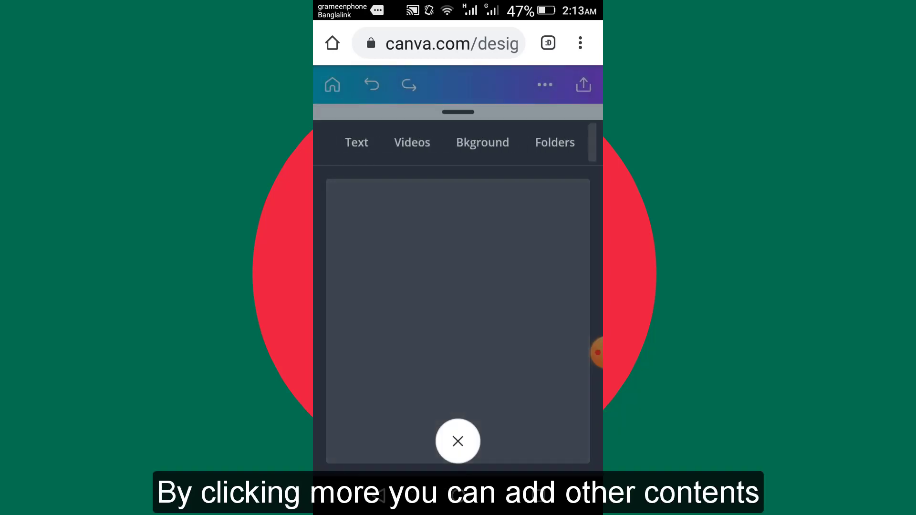
left_click(569, 142)
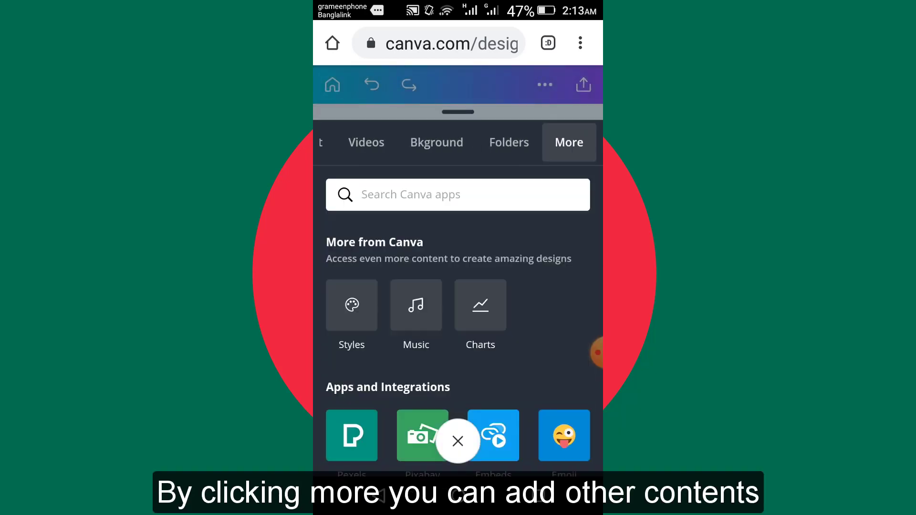
scroll(458, 348, "down", 2)
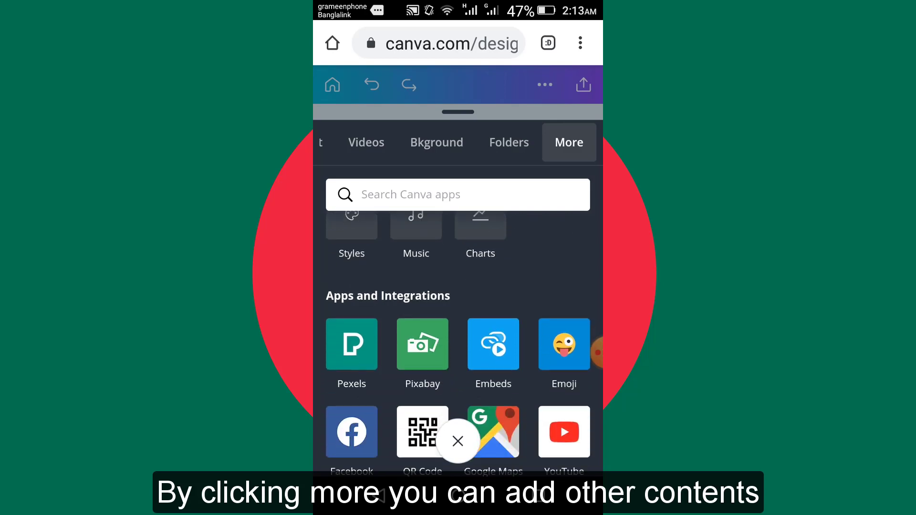
scroll(458, 343, "down", 3)
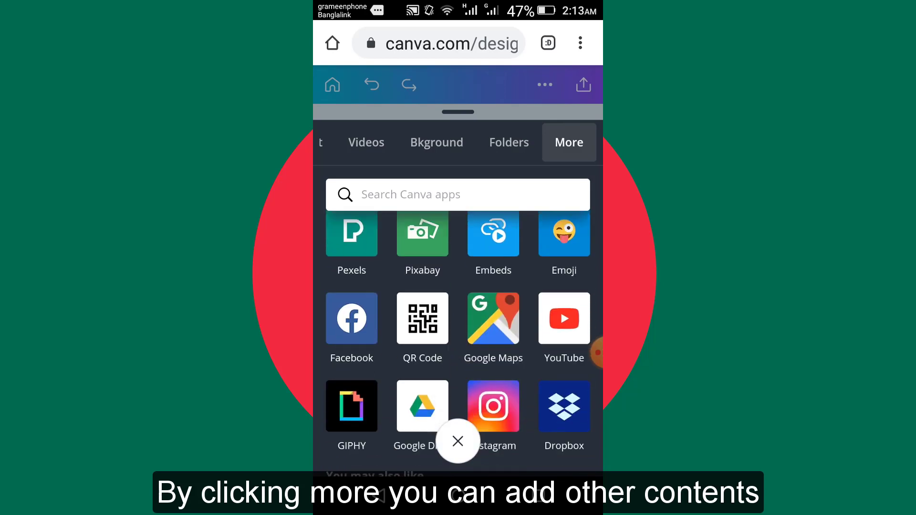
scroll(457, 341, "down", 6)
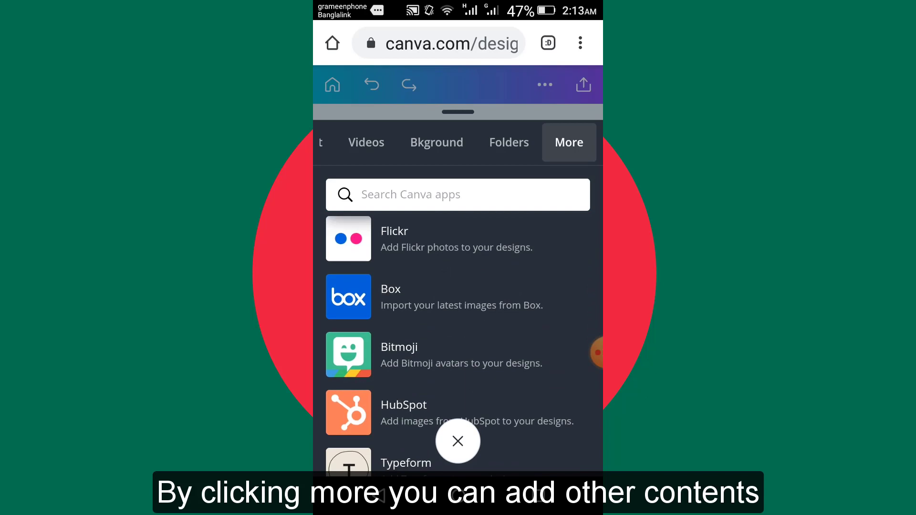
scroll(458, 341, "down", 3)
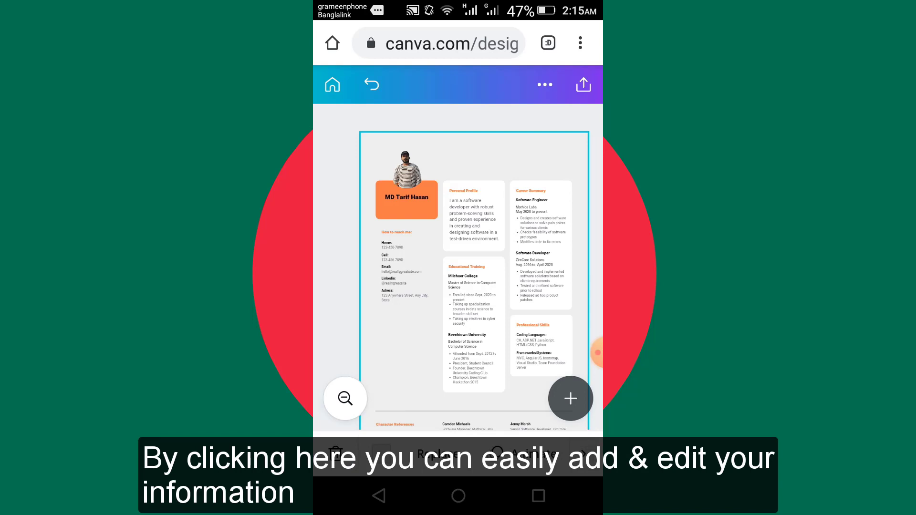
left_click(472, 191)
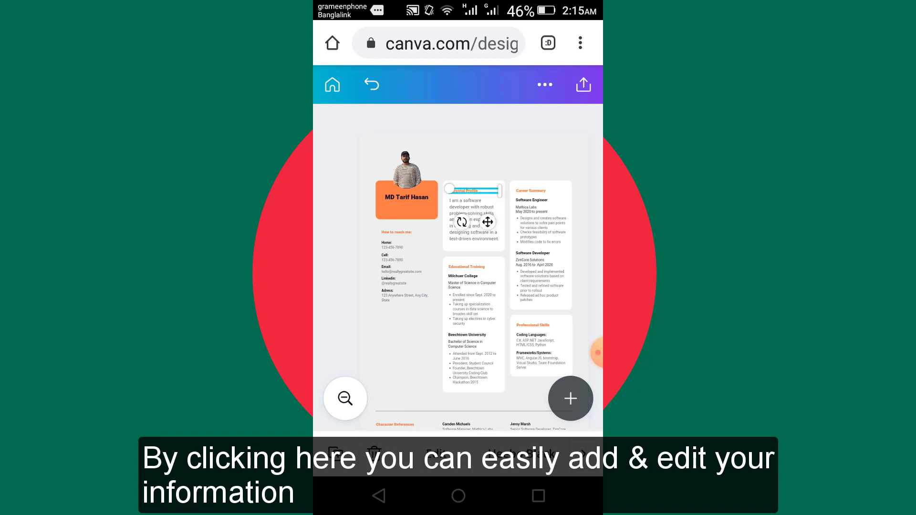
left_click(473, 309)
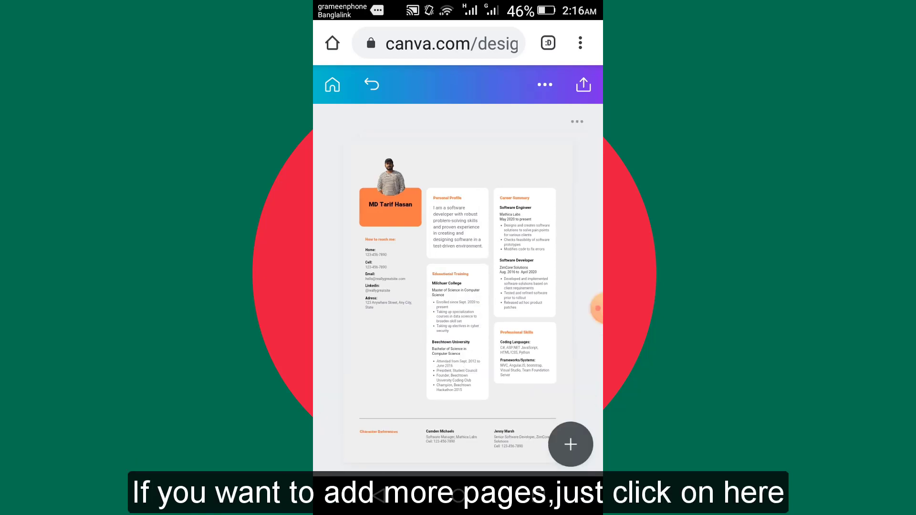
Add two blank pages after the CV page.
left_click(576, 121)
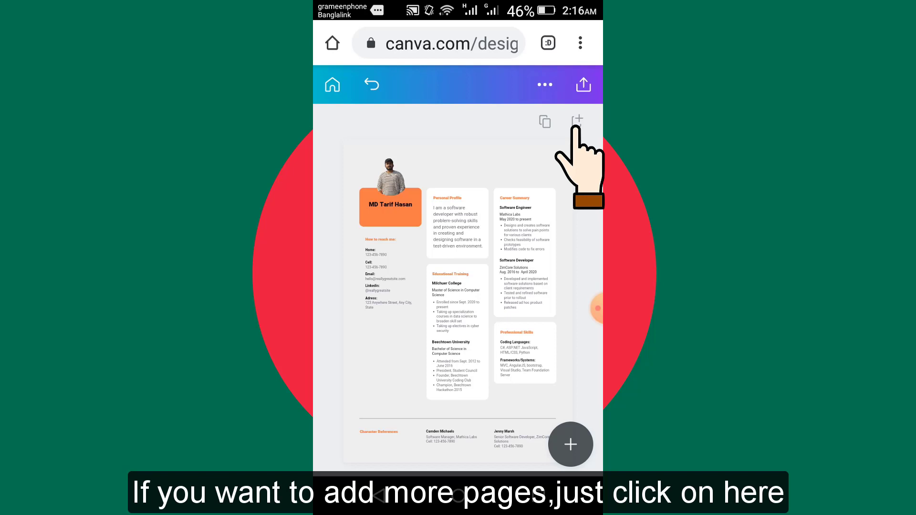
left_click(576, 121)
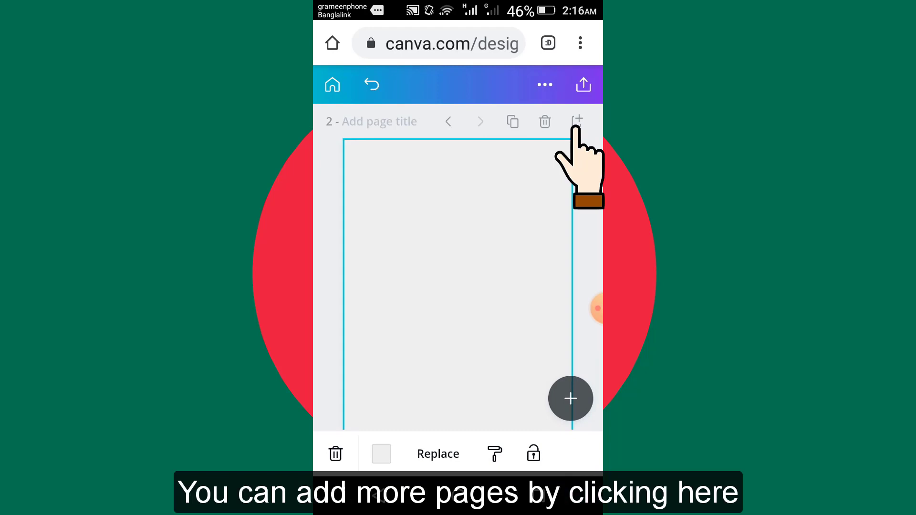
left_click(577, 121)
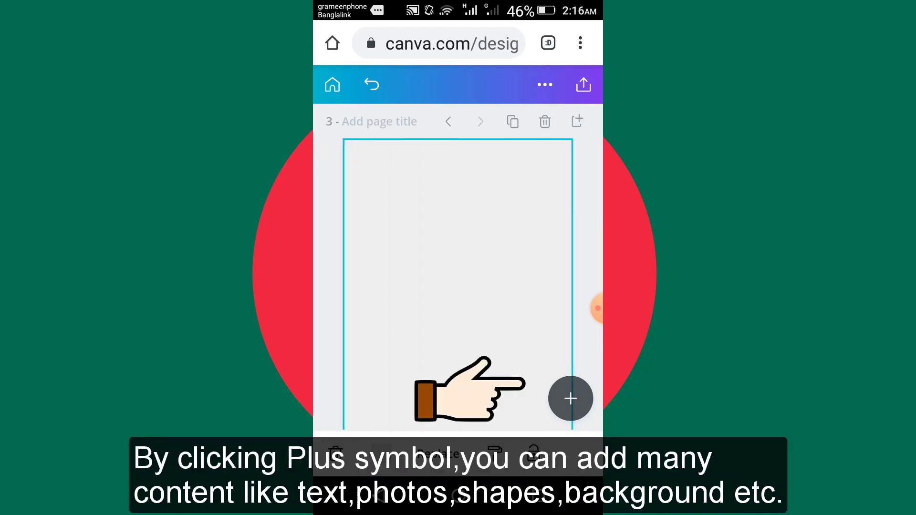
View the text options for page 3 and close them without adding anything.
left_click(570, 399)
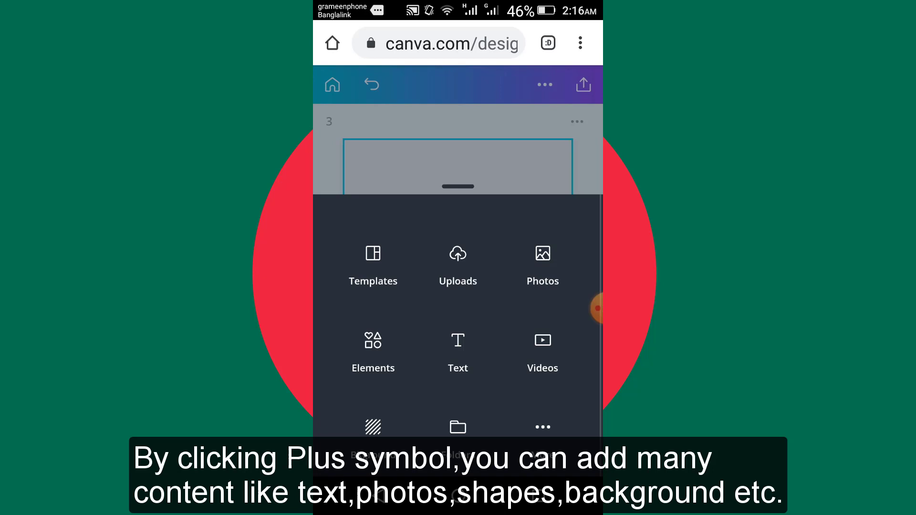
left_click(457, 353)
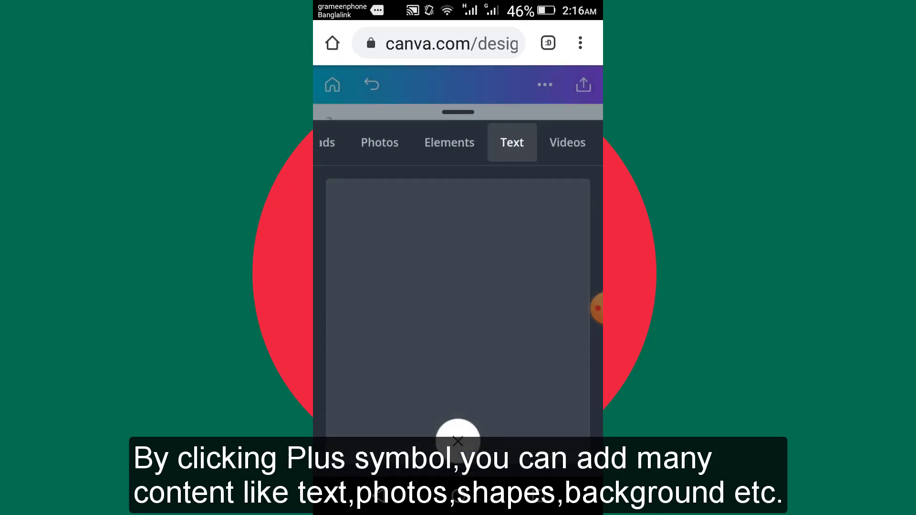
left_click(457, 441)
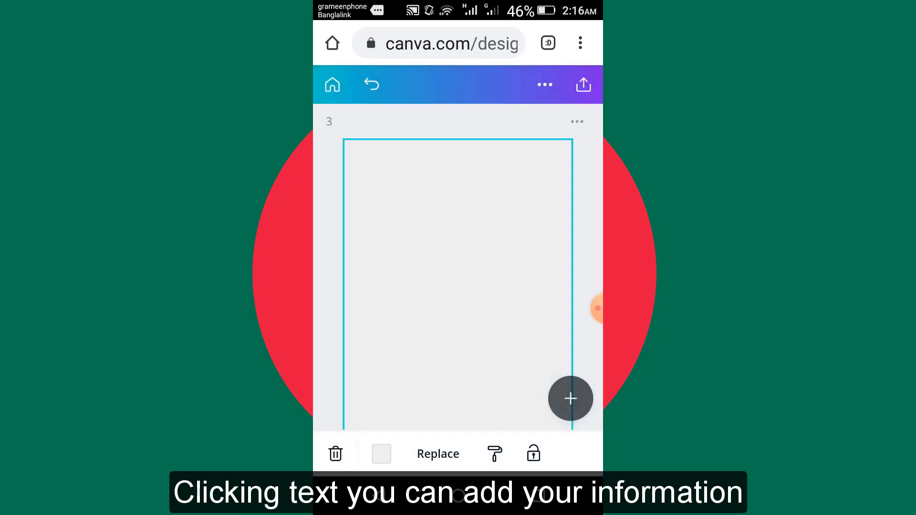
Delete the empty extra pages so that only the CV page is left in the design.
left_click(577, 122)
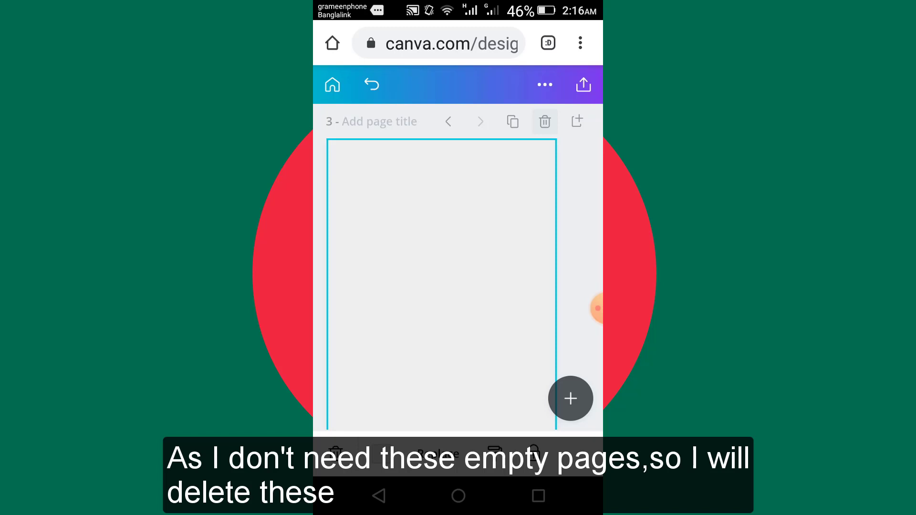
left_click(545, 122)
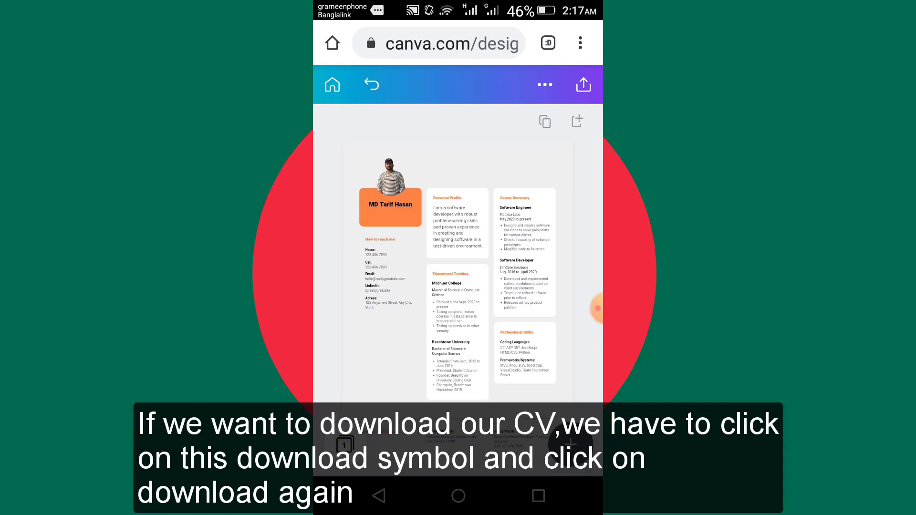
Download the CV with the PDF Print file type, leaving out crop marks and bleed.
left_click(584, 85)
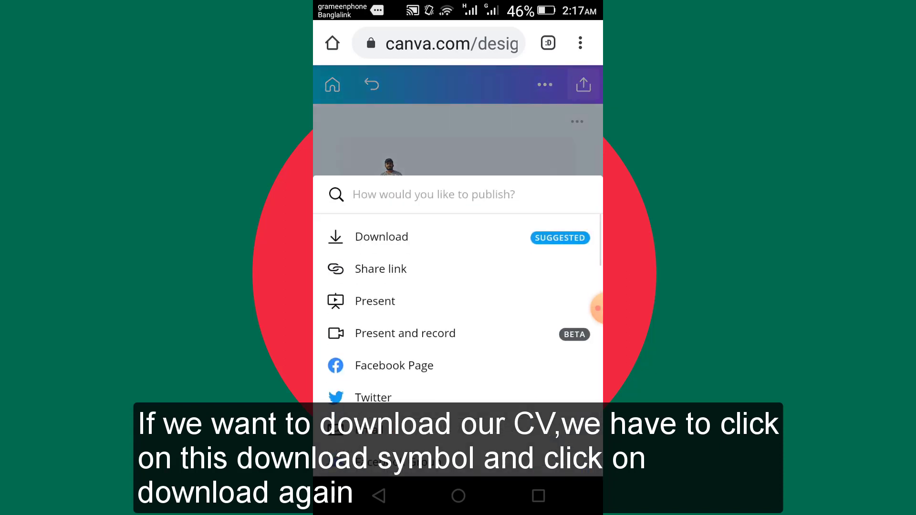
left_click(382, 237)
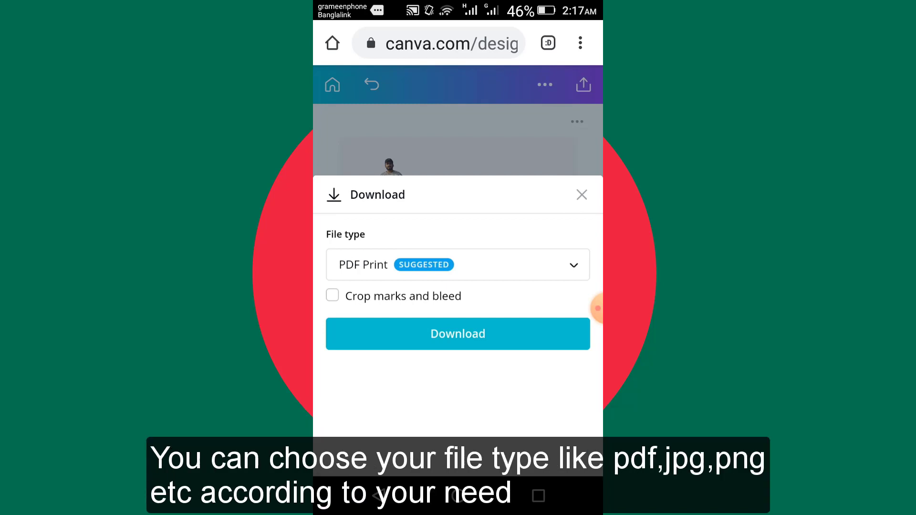
left_click(458, 265)
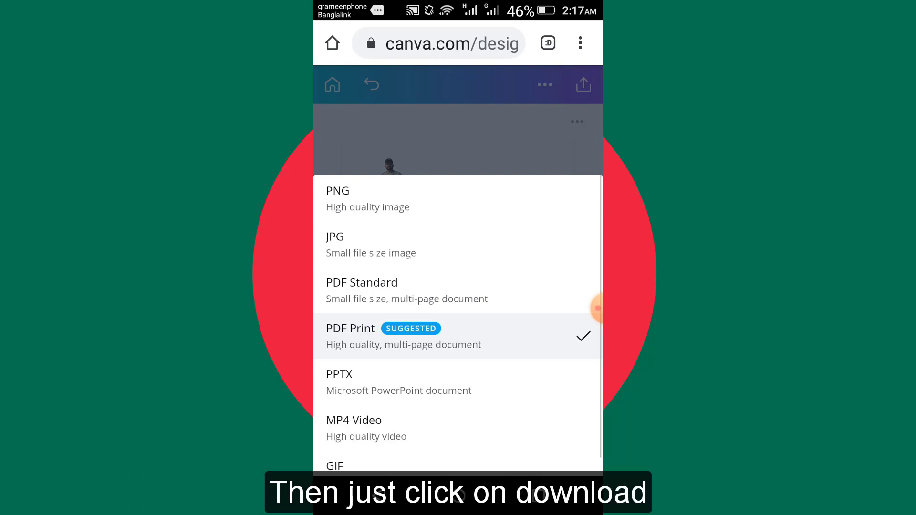
left_click(458, 336)
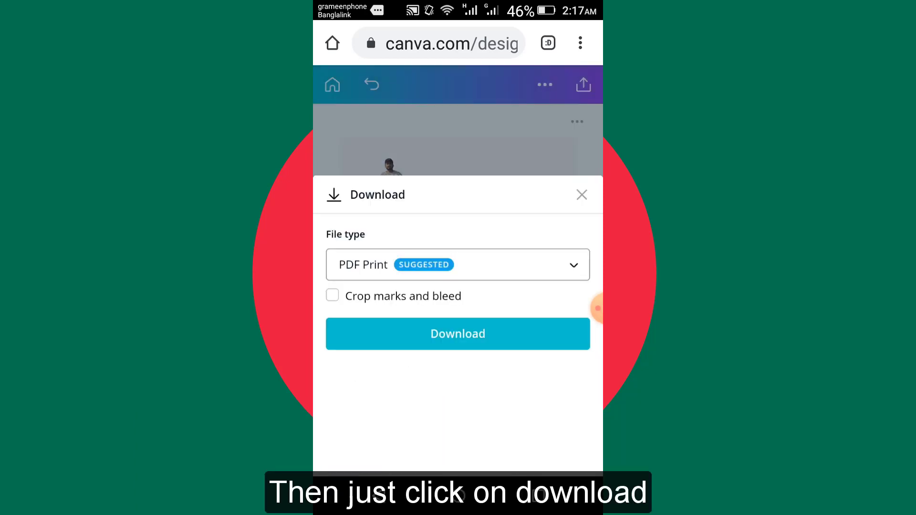
left_click(457, 334)
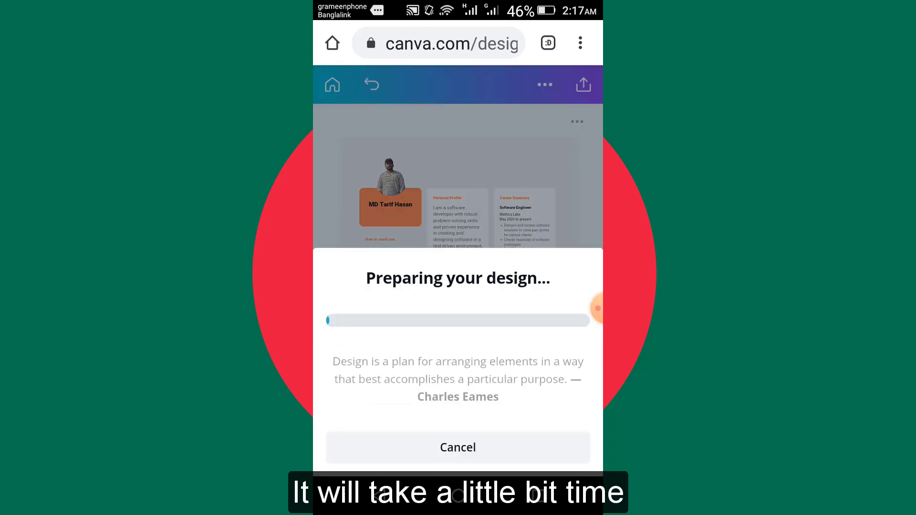